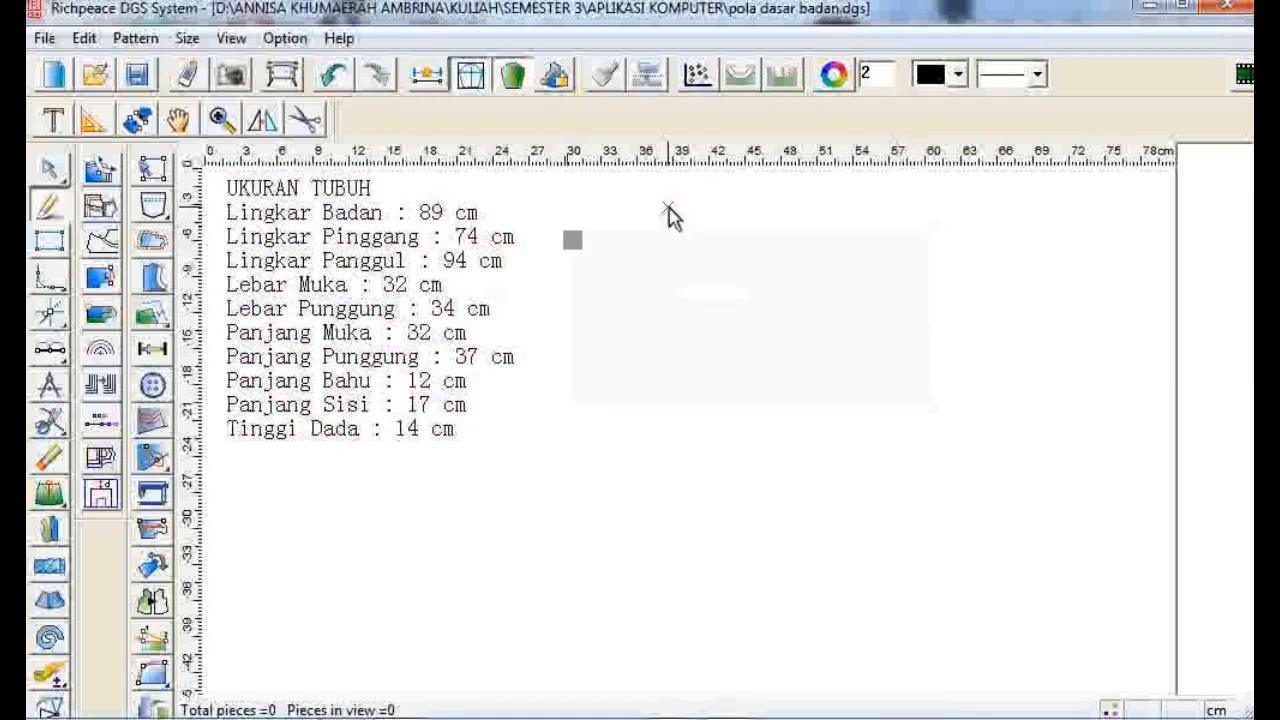
# - Draw a horizontal top line 23.25 cm long to the right of the measurement list
pyautogui.click(668, 207)
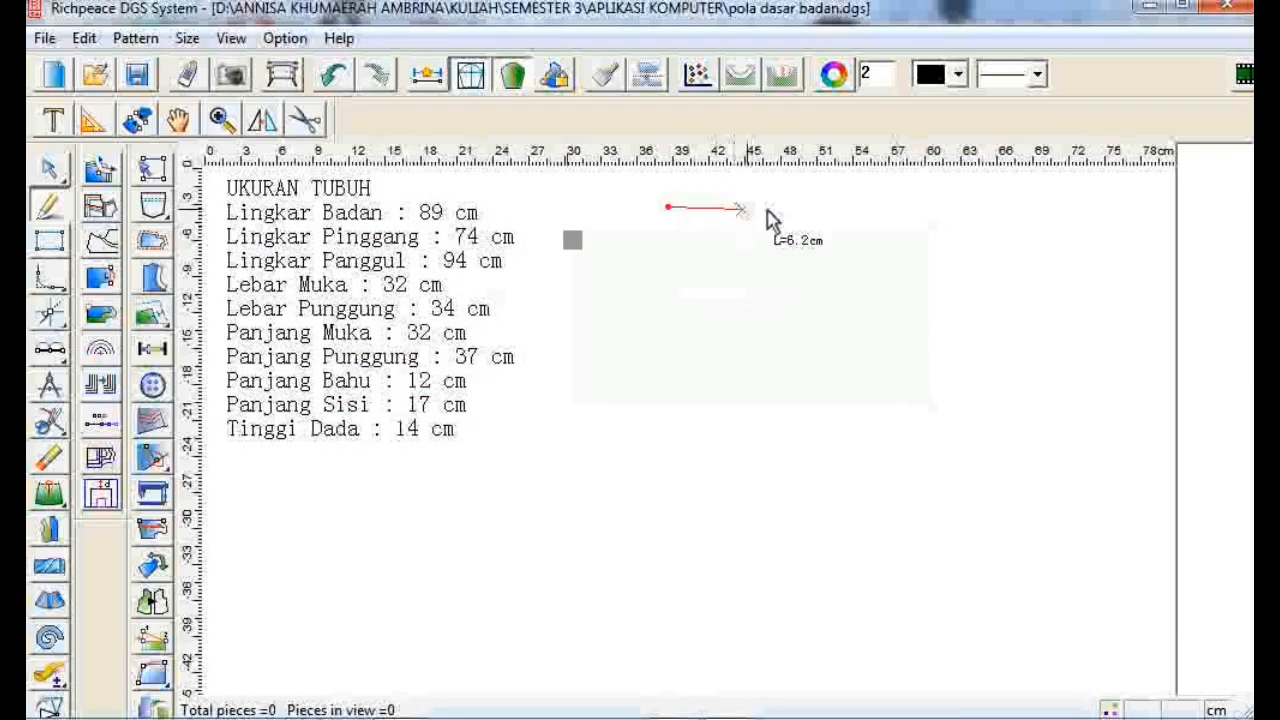
pyautogui.click(895, 210)
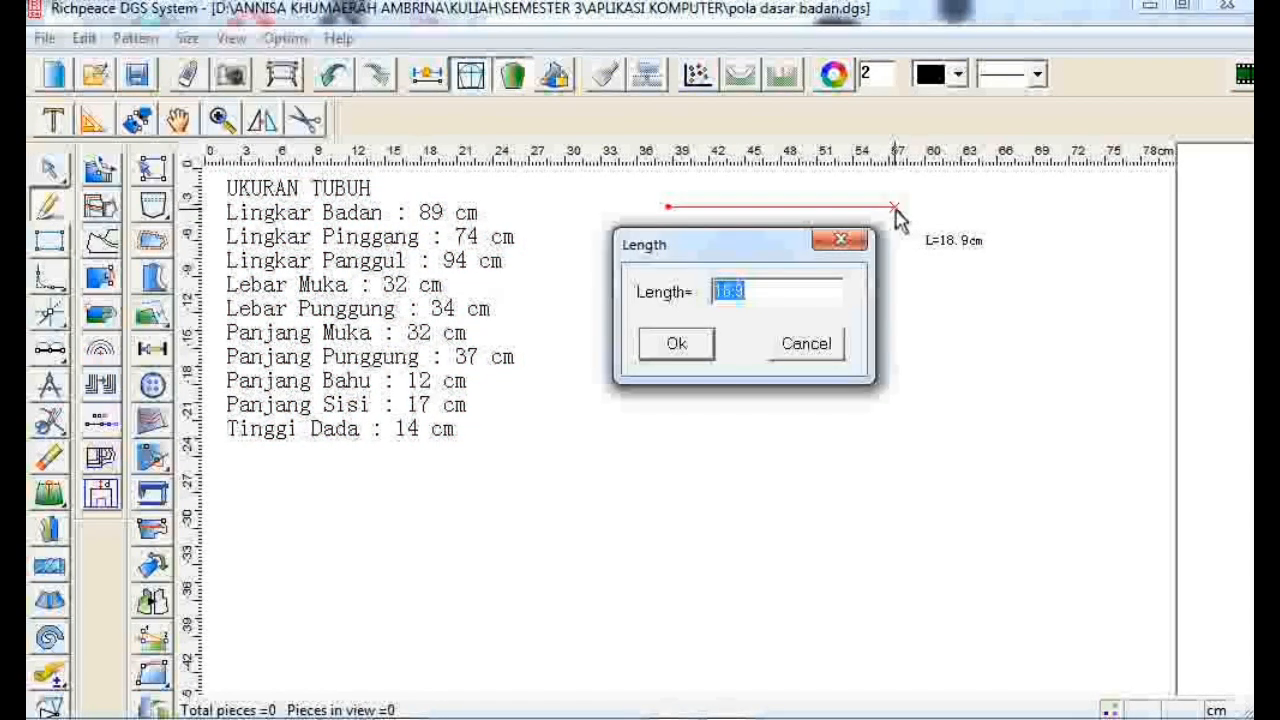
pyautogui.write('23.25')
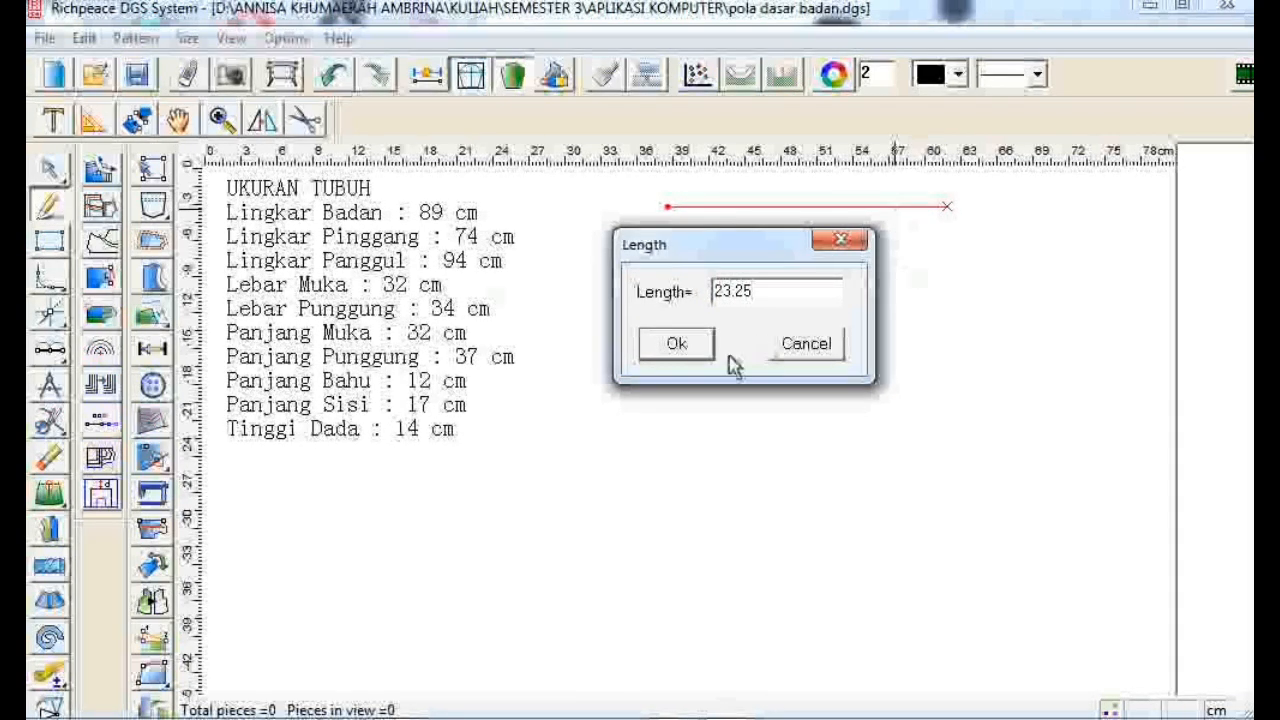
pyautogui.click(677, 343)
# - Draw a vertical line 7.56 cm down from the top line's left end
pyautogui.click(669, 207)
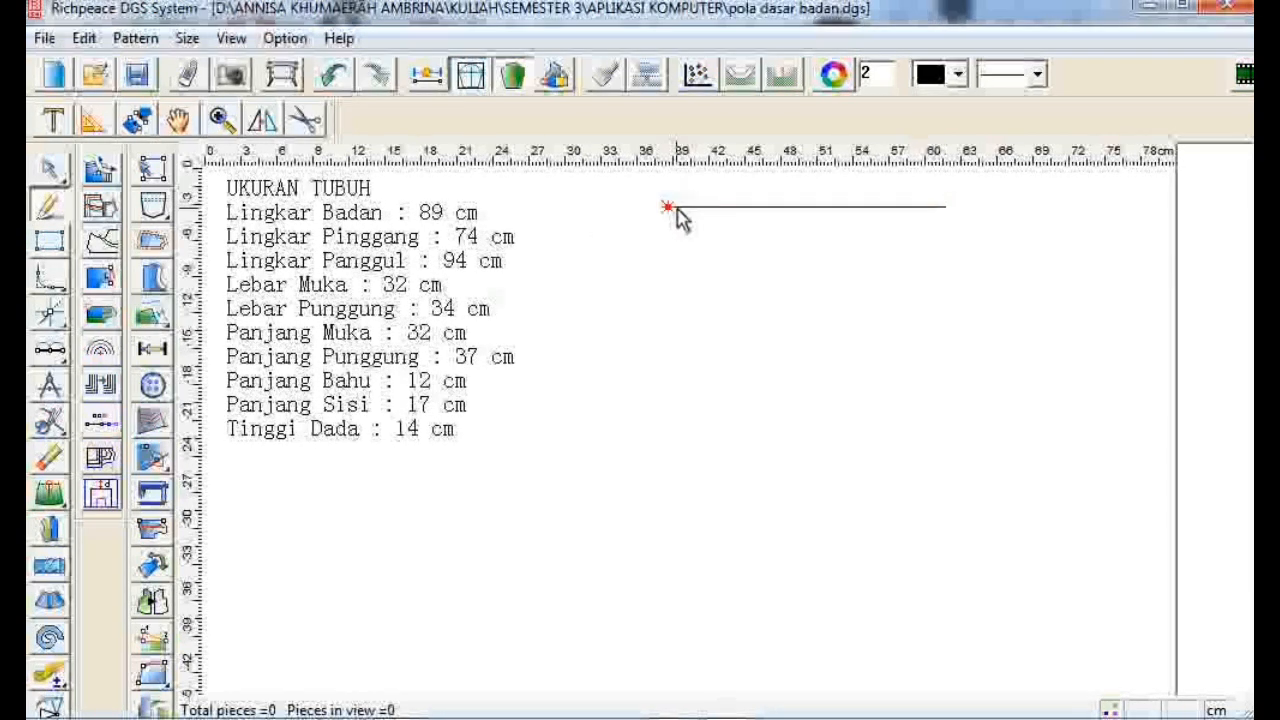
pyautogui.click(676, 298)
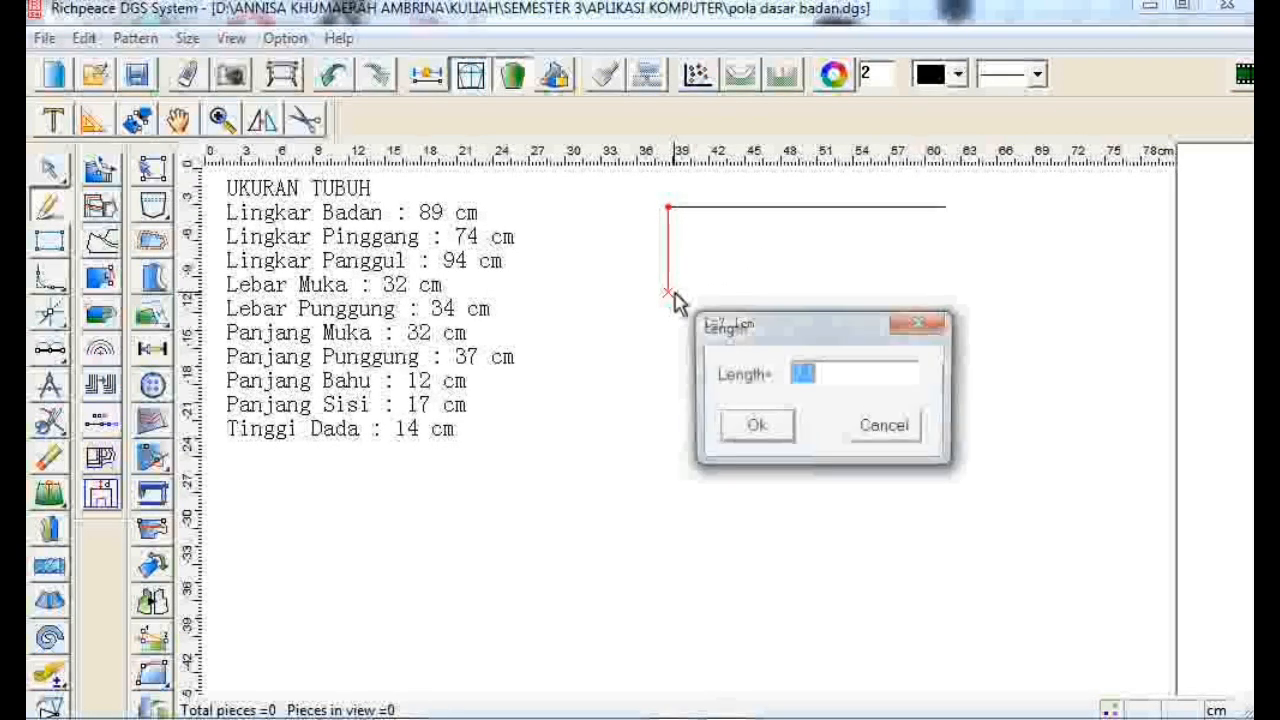
pyautogui.write('7.56')
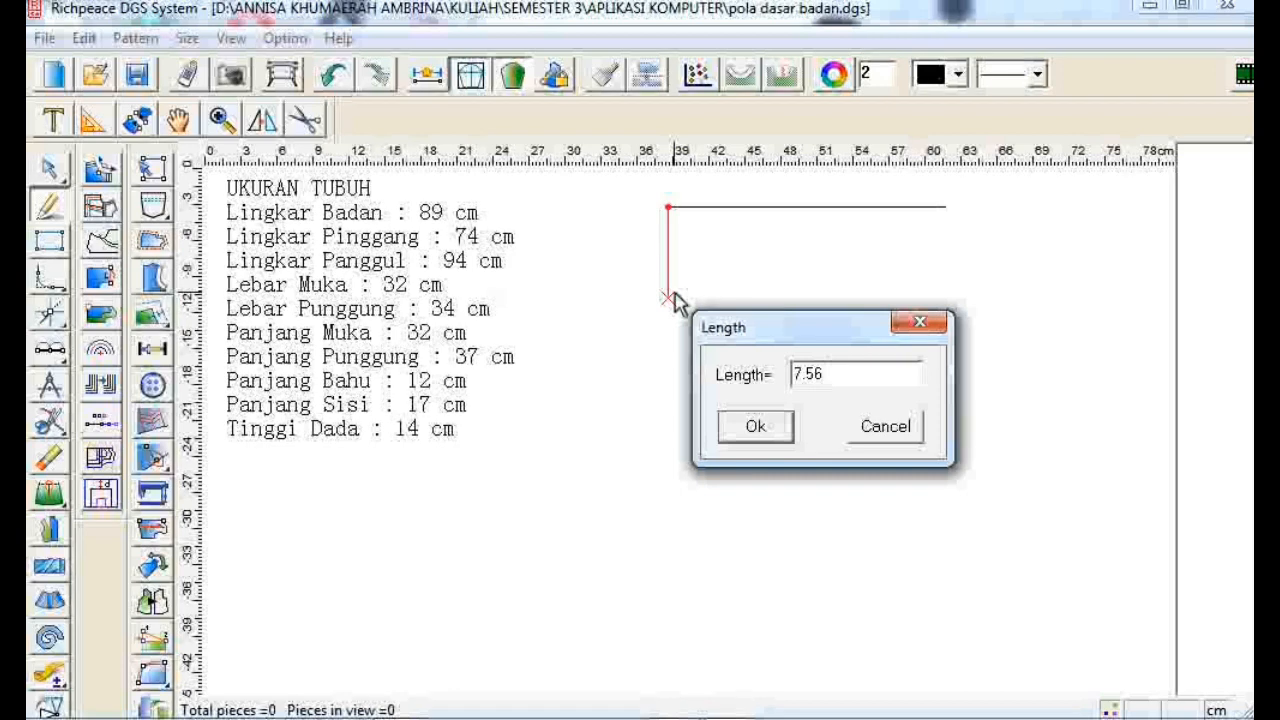
pyautogui.press('Return')
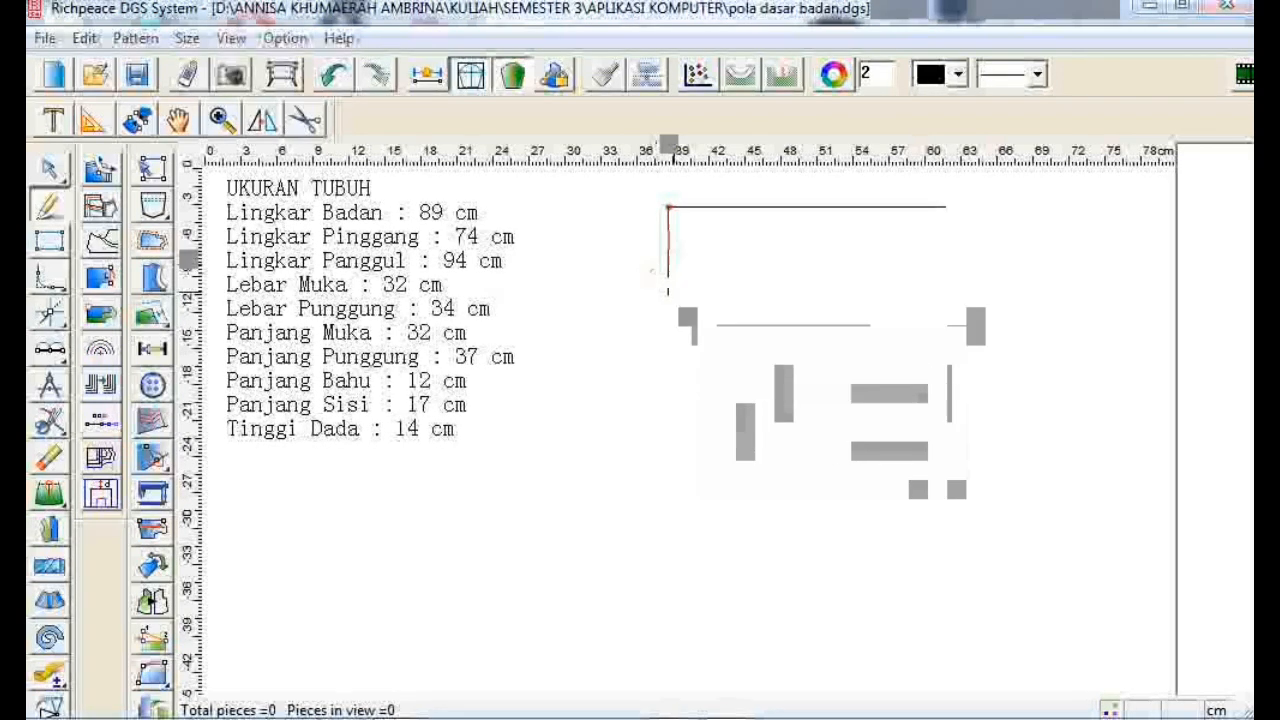
# - Draw a diagonal line from the short vertical line's lower end up to a point on the top line
pyautogui.click(672, 211)
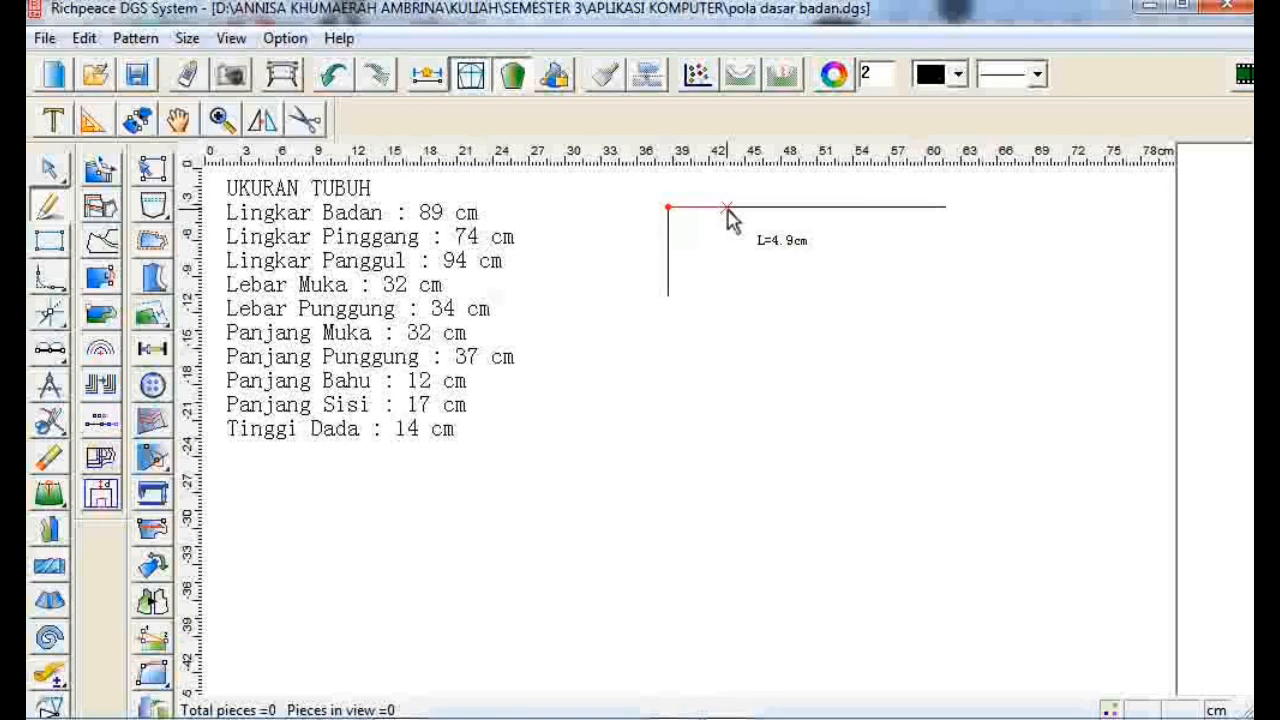
pyautogui.press('Return')
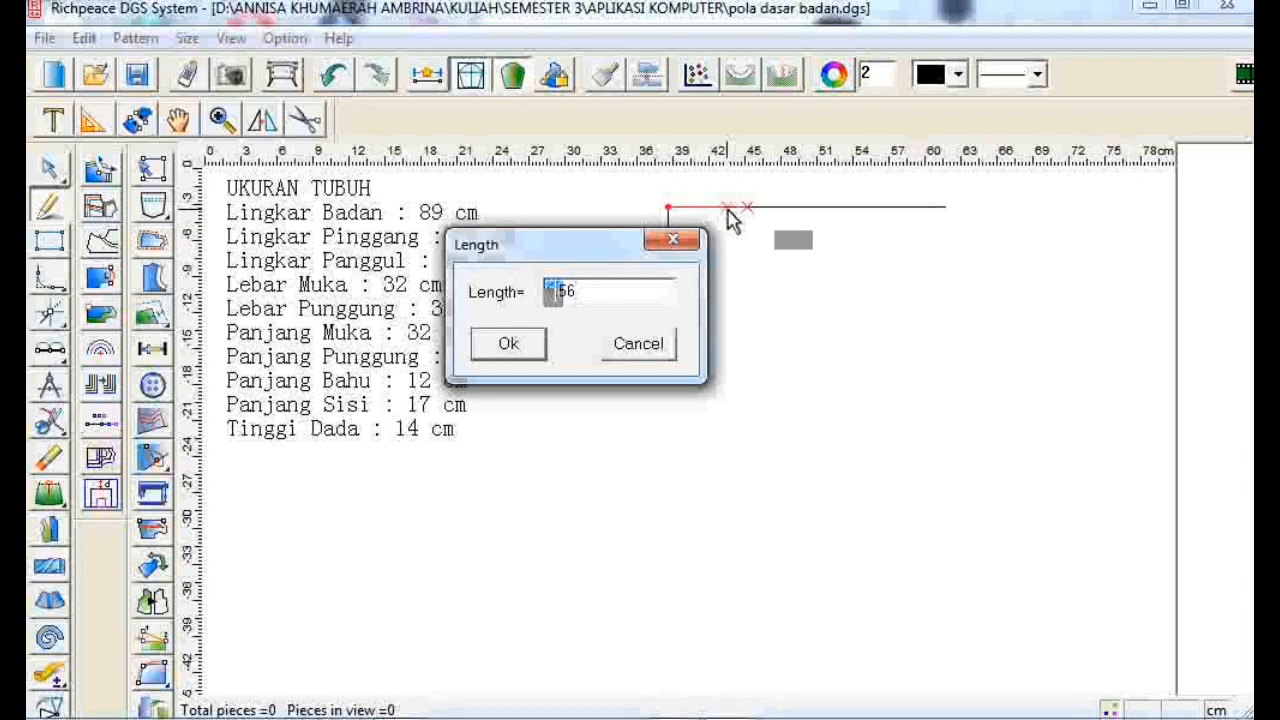
pyautogui.click(519, 347)
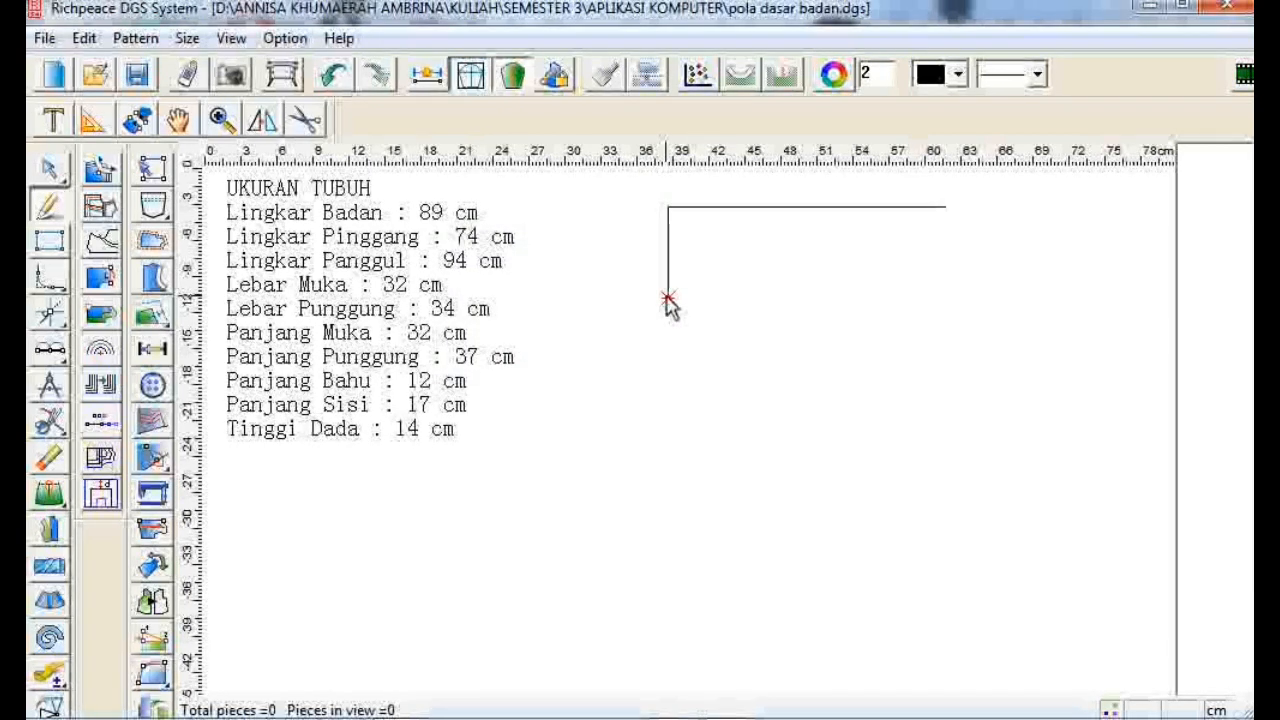
pyautogui.click(668, 299)
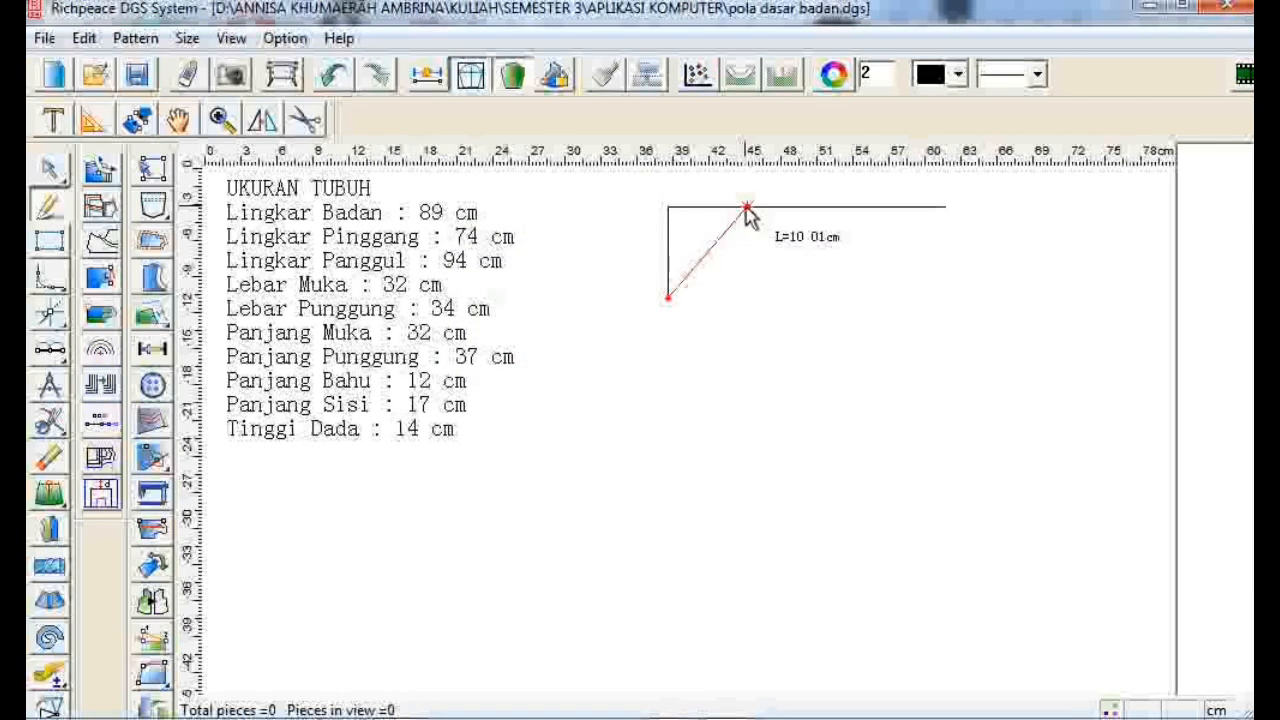
pyautogui.click(746, 209)
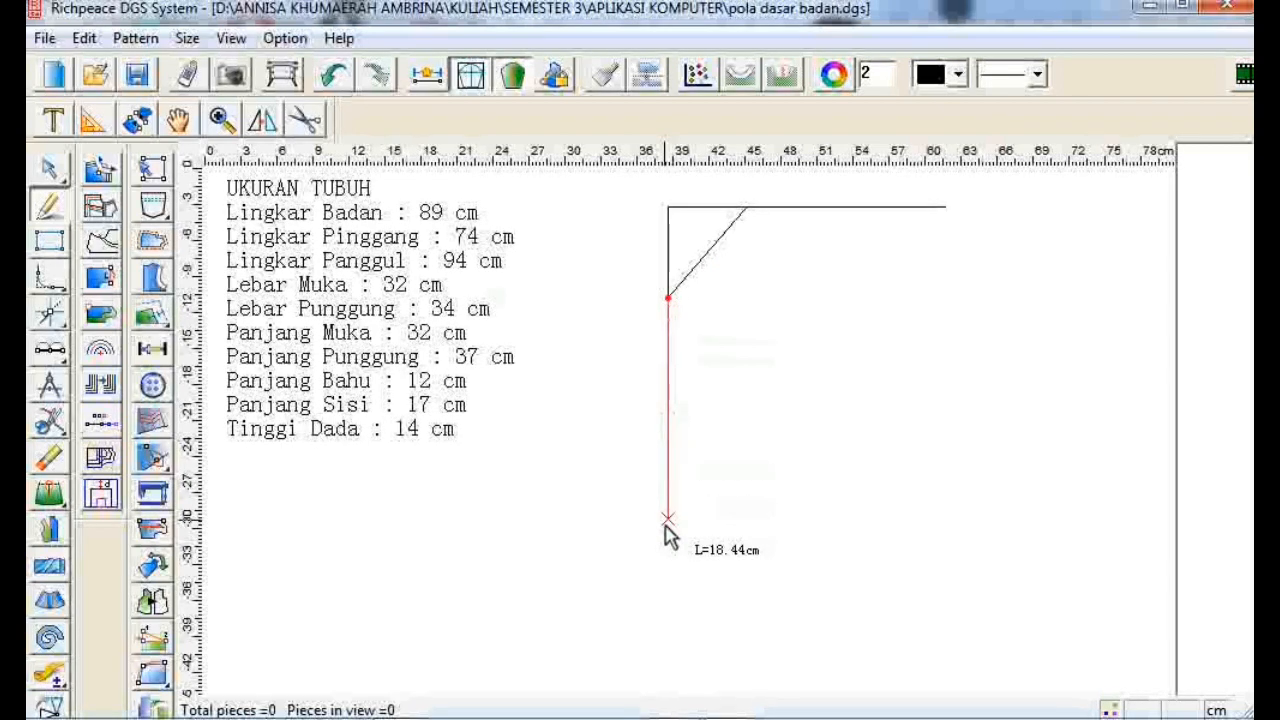
# - Continue the left edge with a vertical line 32 cm long downward
pyautogui.press('Return')
pyautogui.write('3')
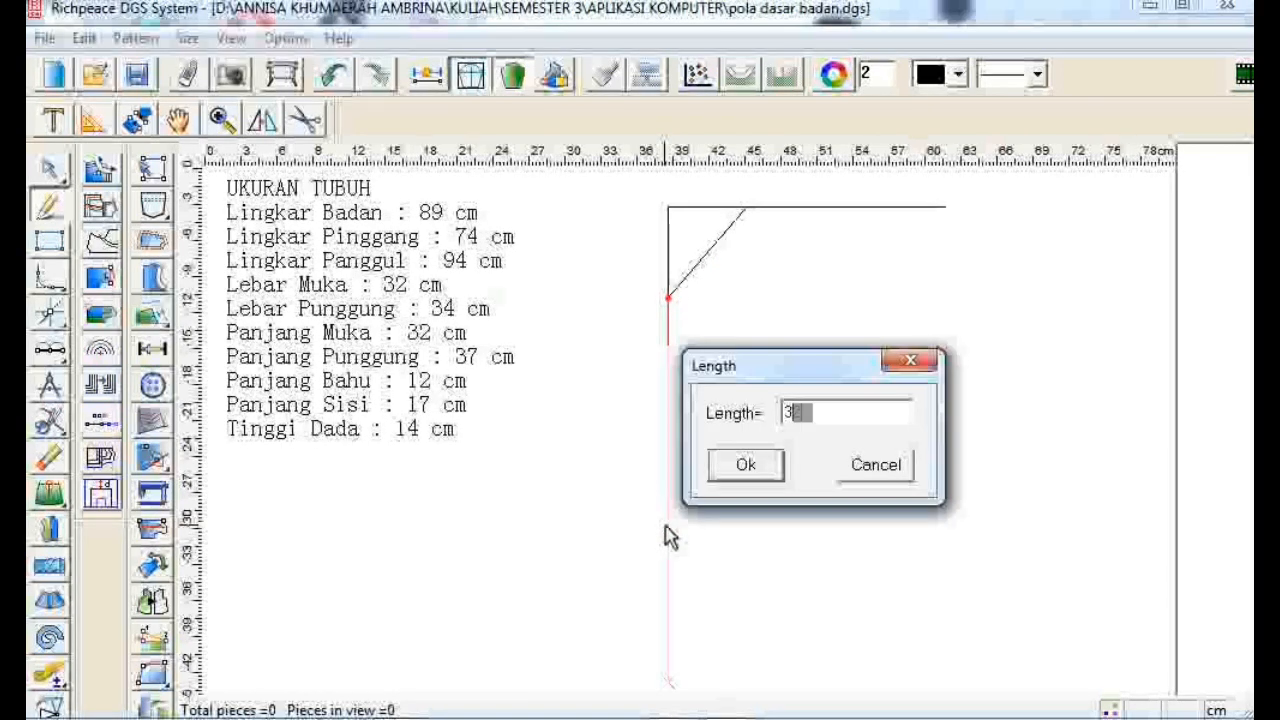
pyautogui.write('2')
pyautogui.click(745, 466)
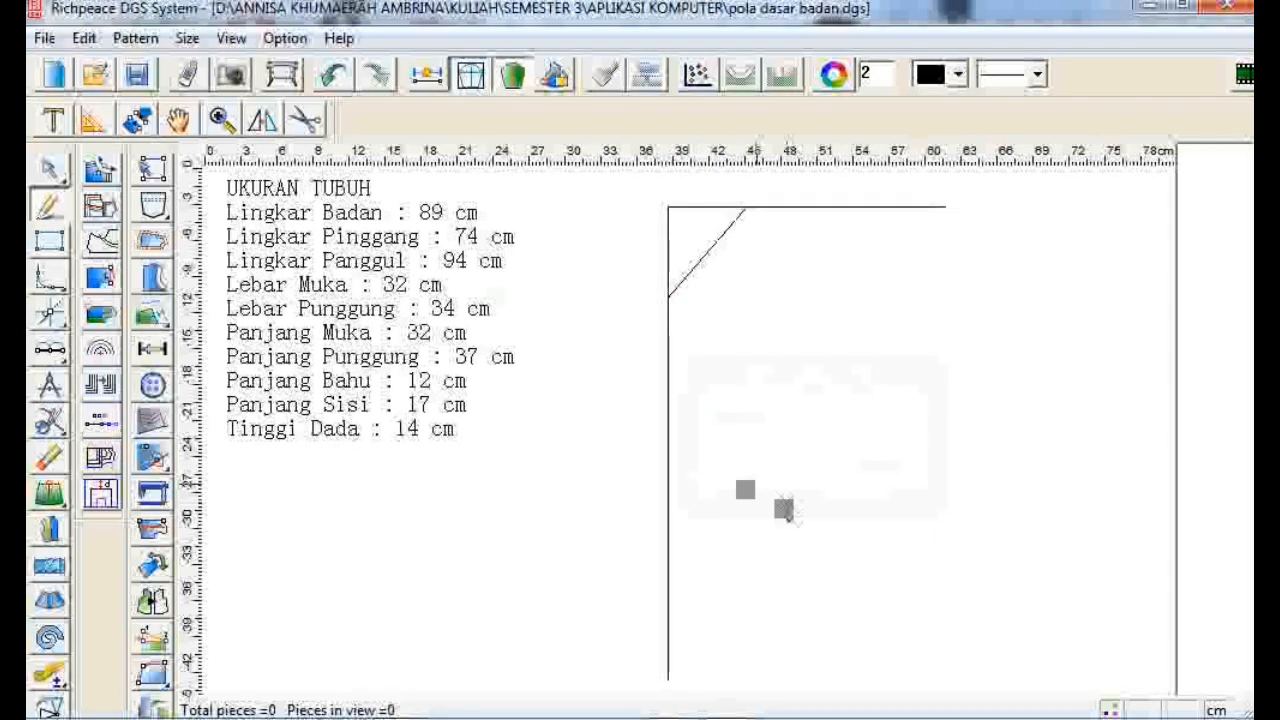
# - Draw a 23.25 cm bottom line from the left edge's lower end and a vertical right edge up to the top line
pyautogui.scroll(-1, 820, 551)
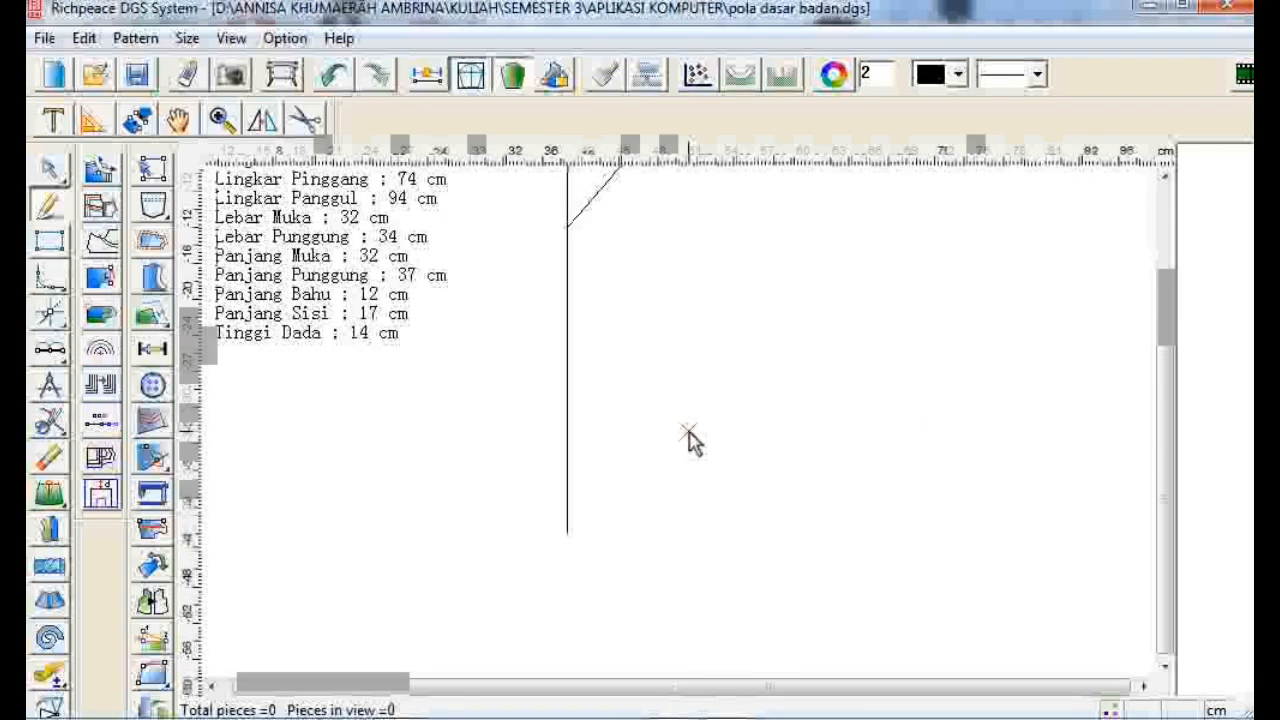
pyautogui.scroll(1, 692, 440)
pyautogui.scroll(-1, 686, 434)
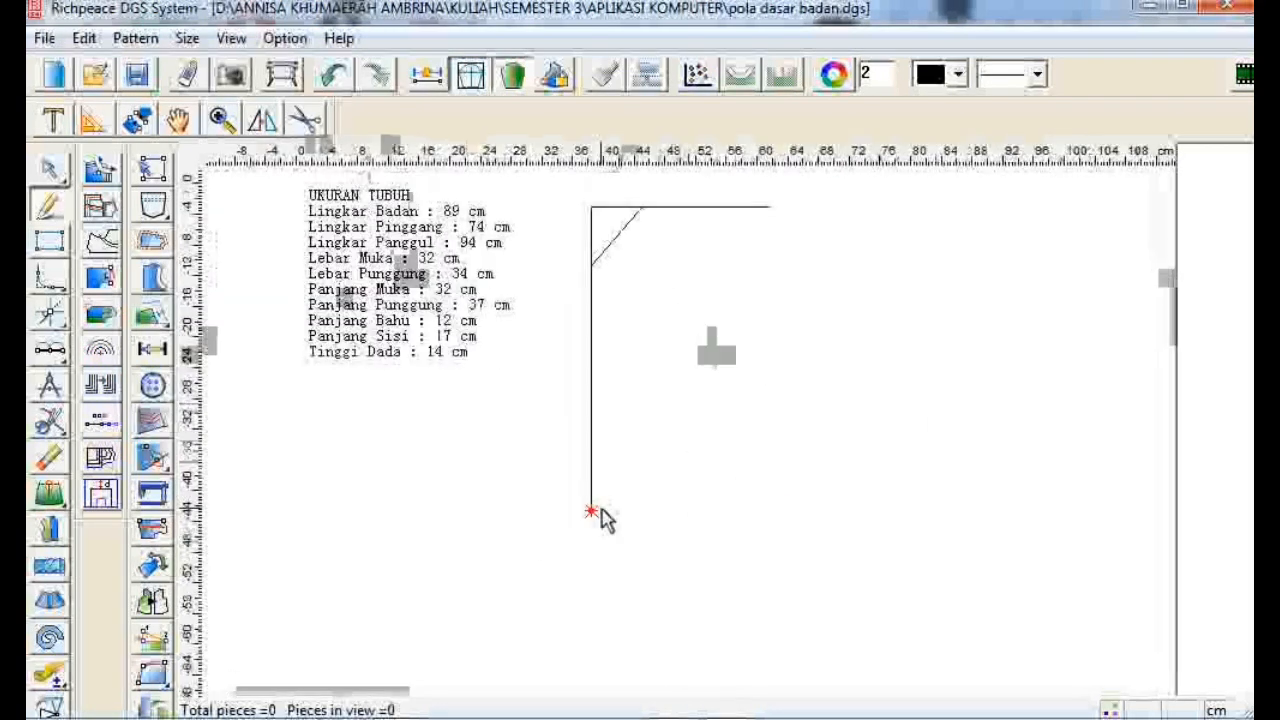
pyautogui.click(592, 511)
pyautogui.press('Return')
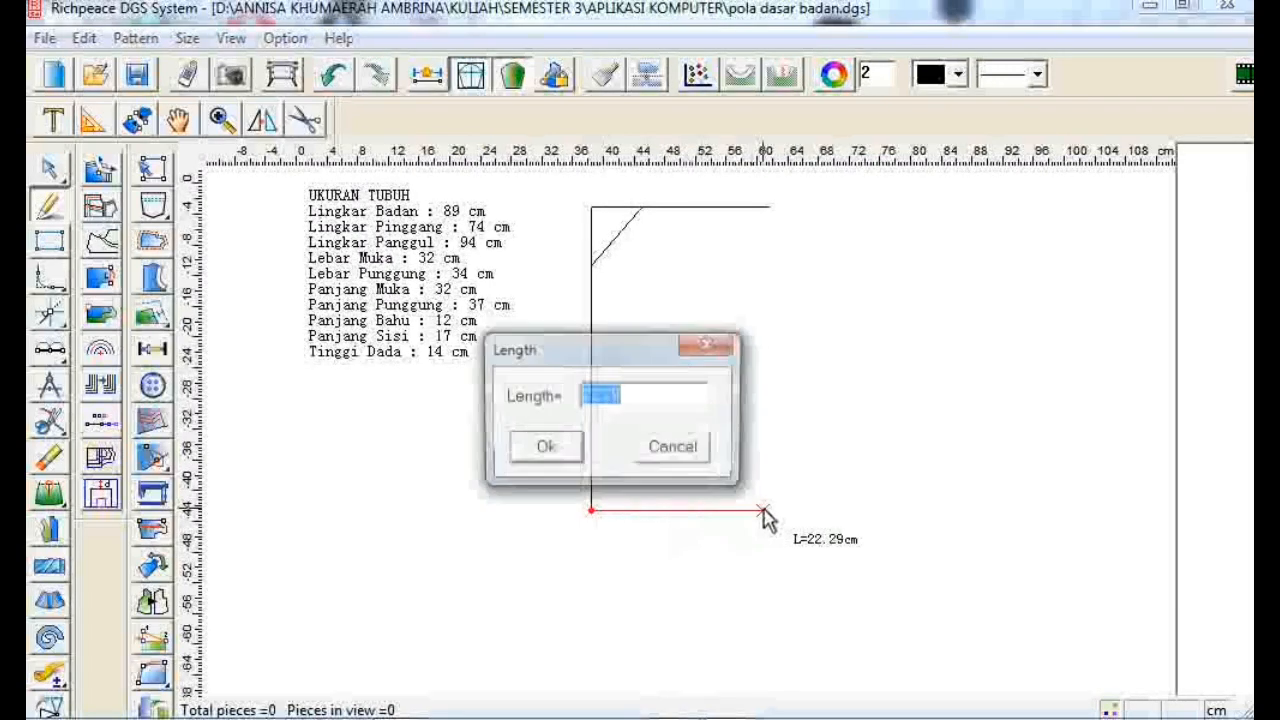
pyautogui.write('23')
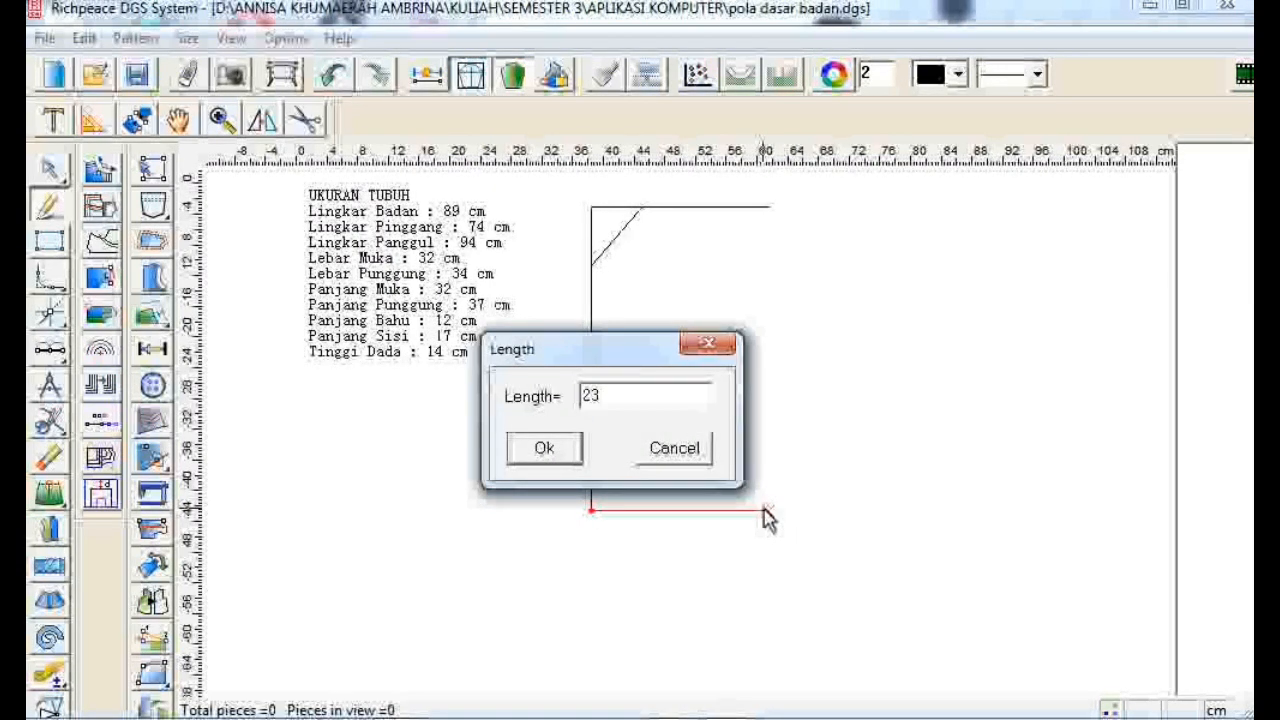
pyautogui.write('.25')
pyautogui.click(575, 457)
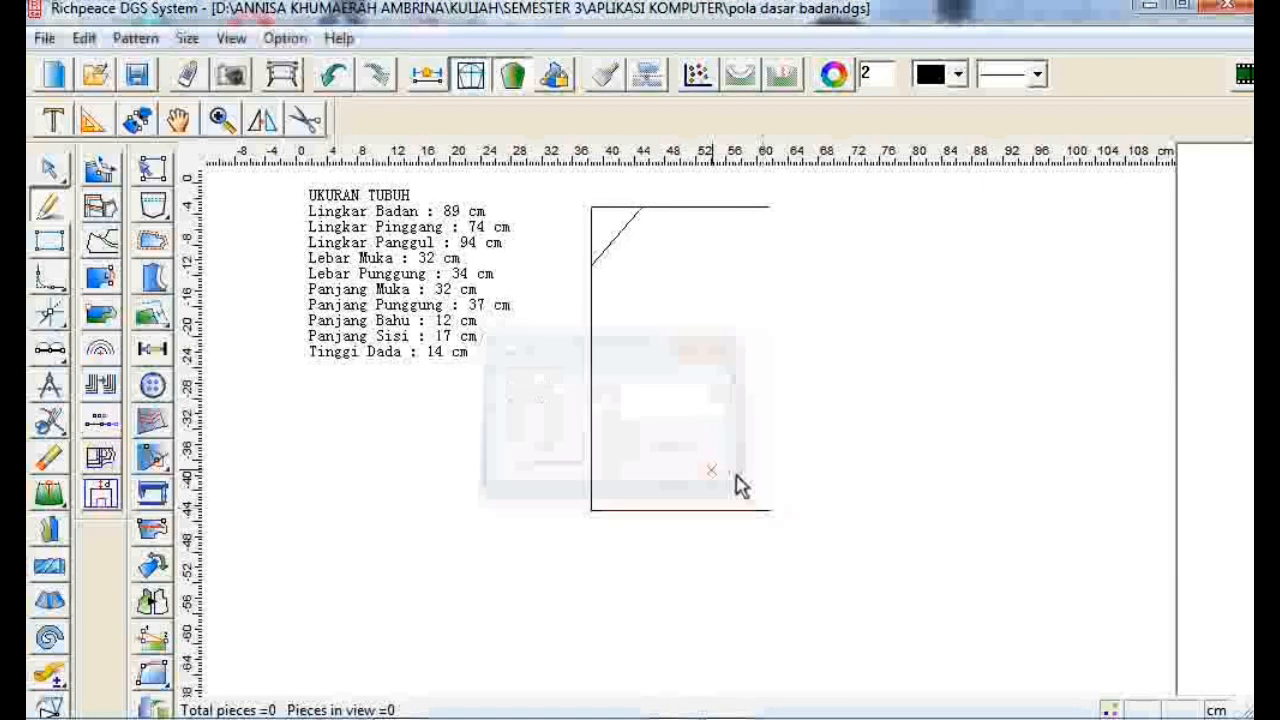
pyautogui.click(772, 509)
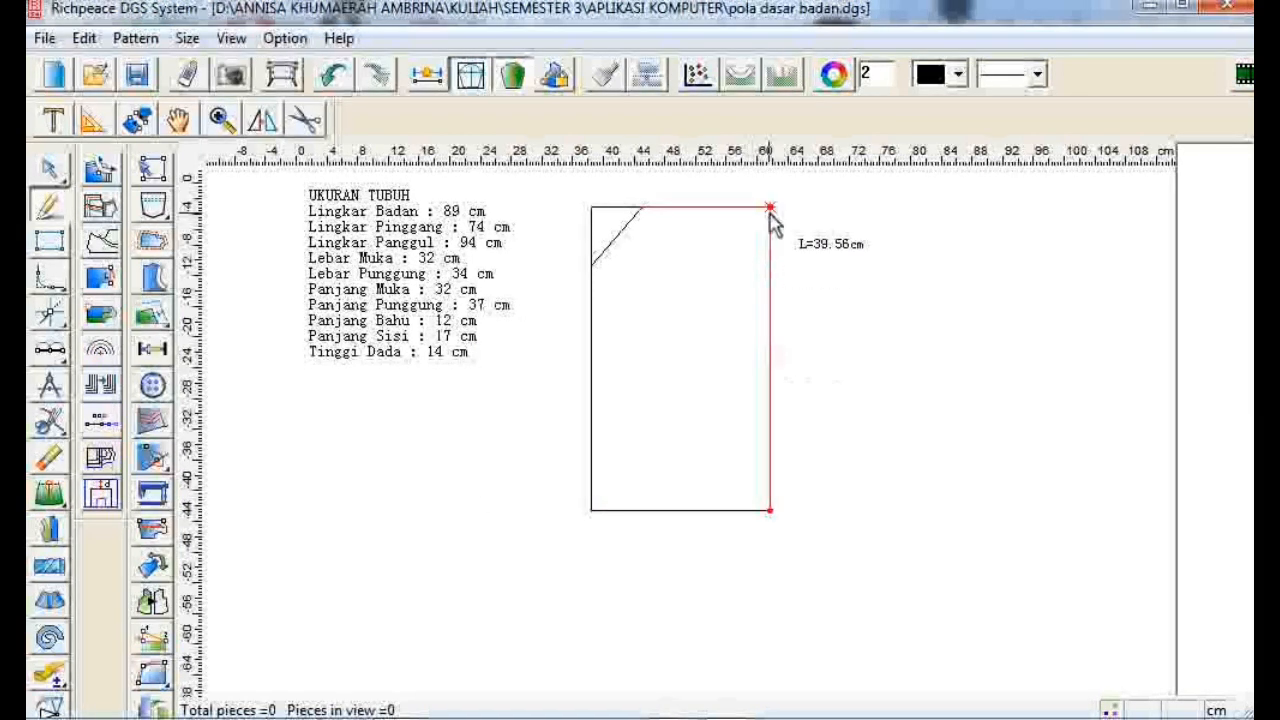
pyautogui.click(770, 210)
# - Draw the shoulder line from a point 4.45 cm below the top right corner to the diagonal's upper end
pyautogui.scroll(1, 772, 285)
pyautogui.click(769, 259)
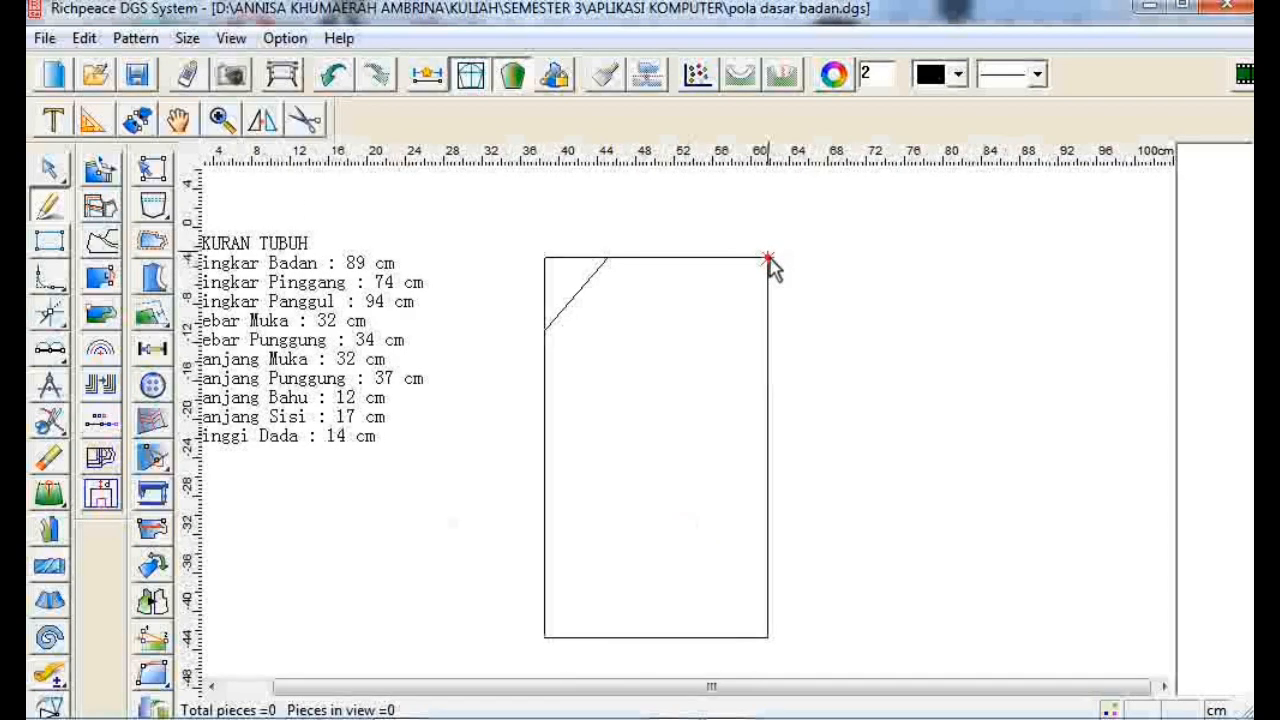
pyautogui.press('Return')
pyautogui.write('4.4')
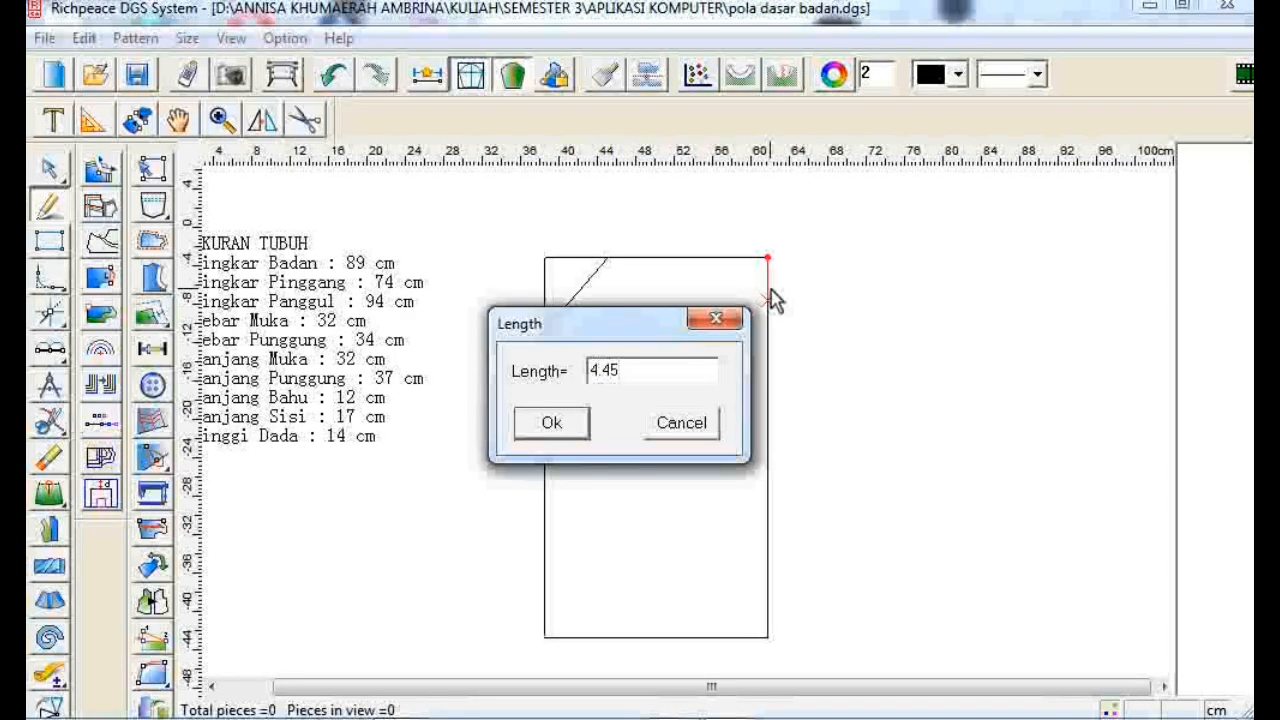
pyautogui.write('5')
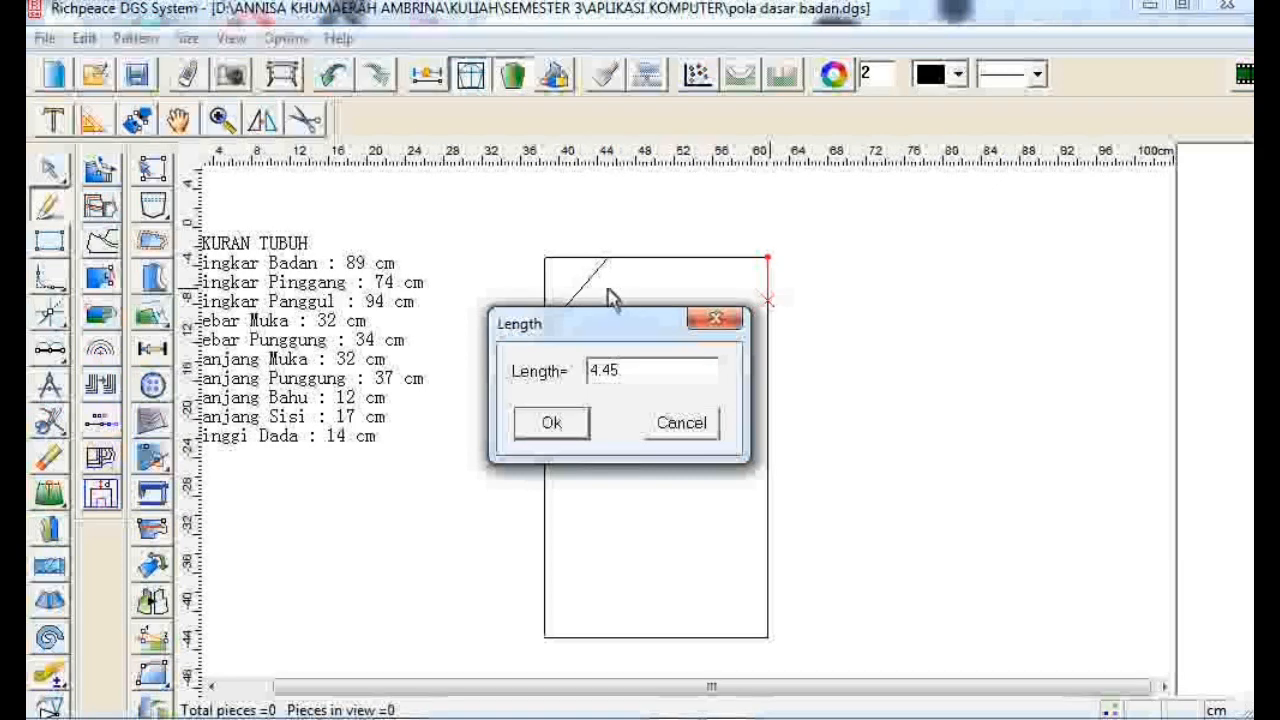
pyautogui.click(552, 421)
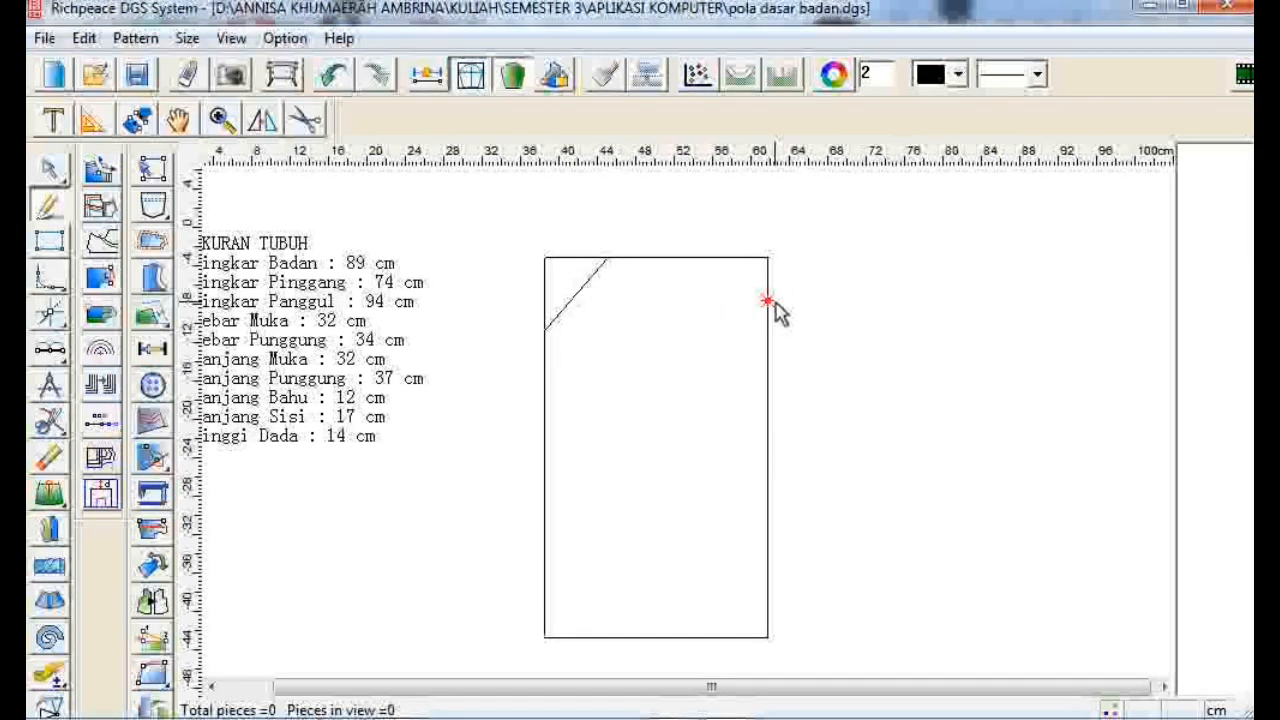
pyautogui.click(607, 258)
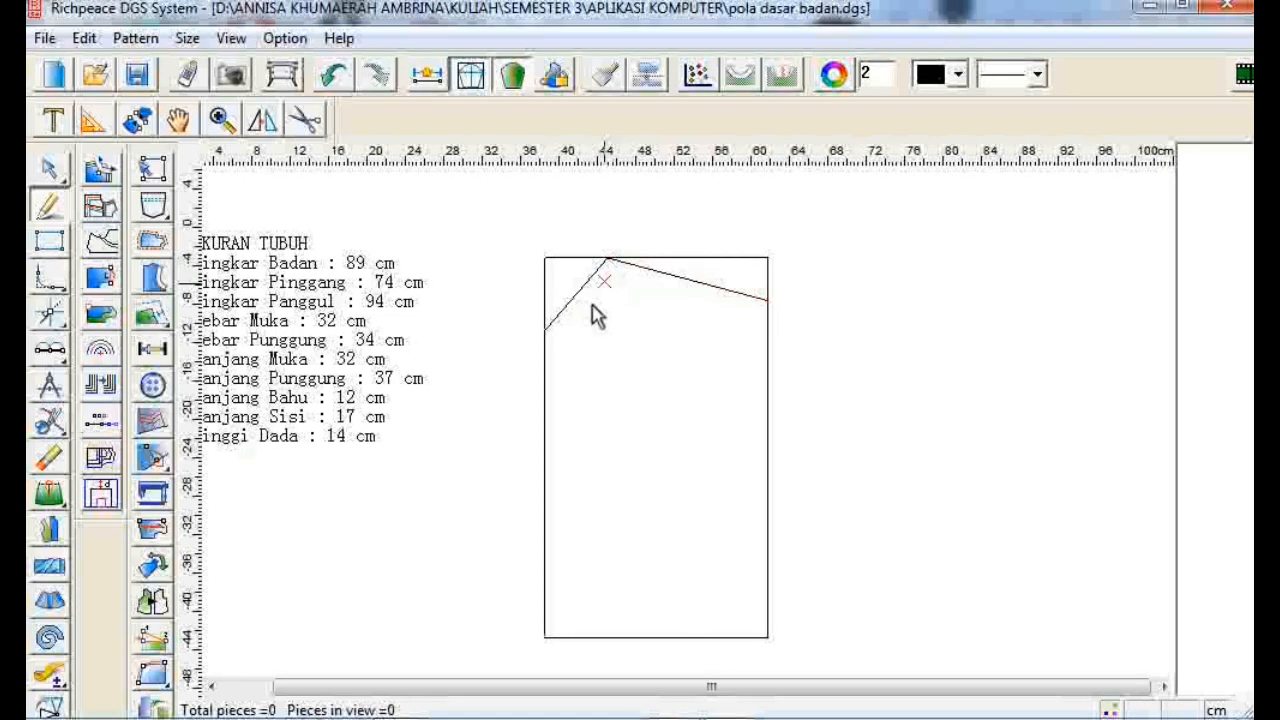
pyautogui.rightClick(569, 337)
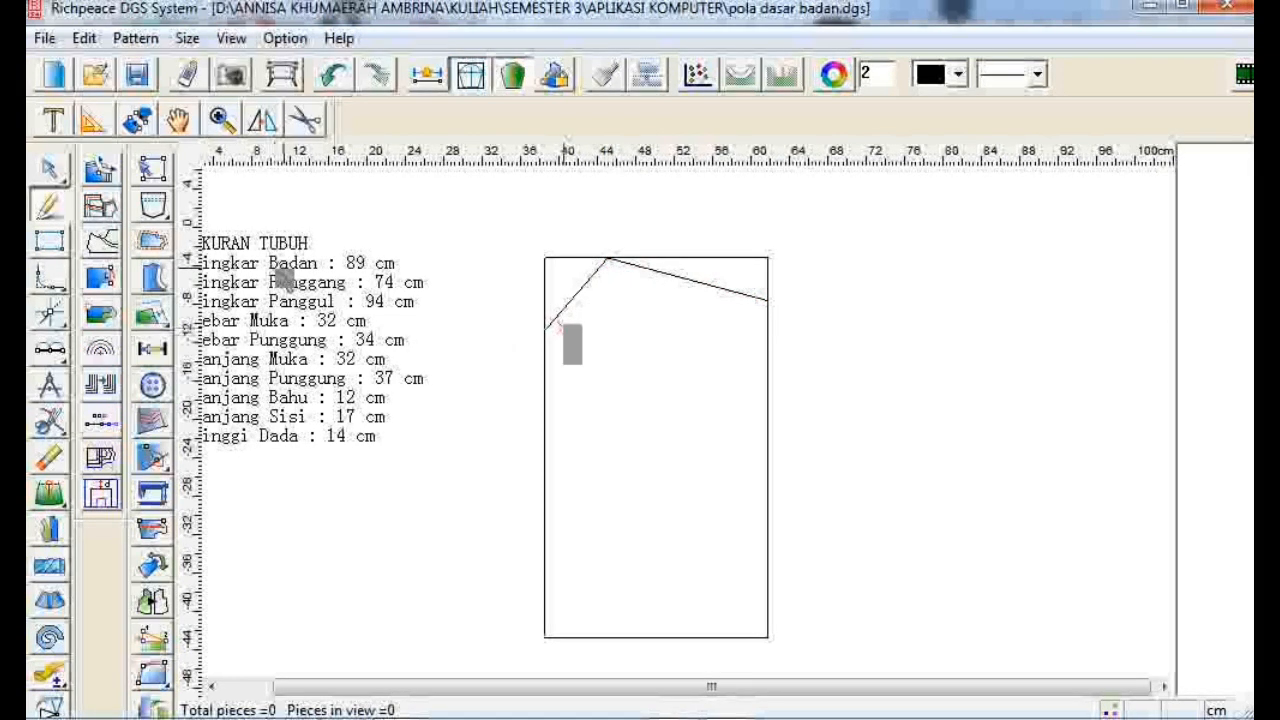
# - Bend the diagonal neck line into a curve with the modify tool
pyautogui.click(47, 171)
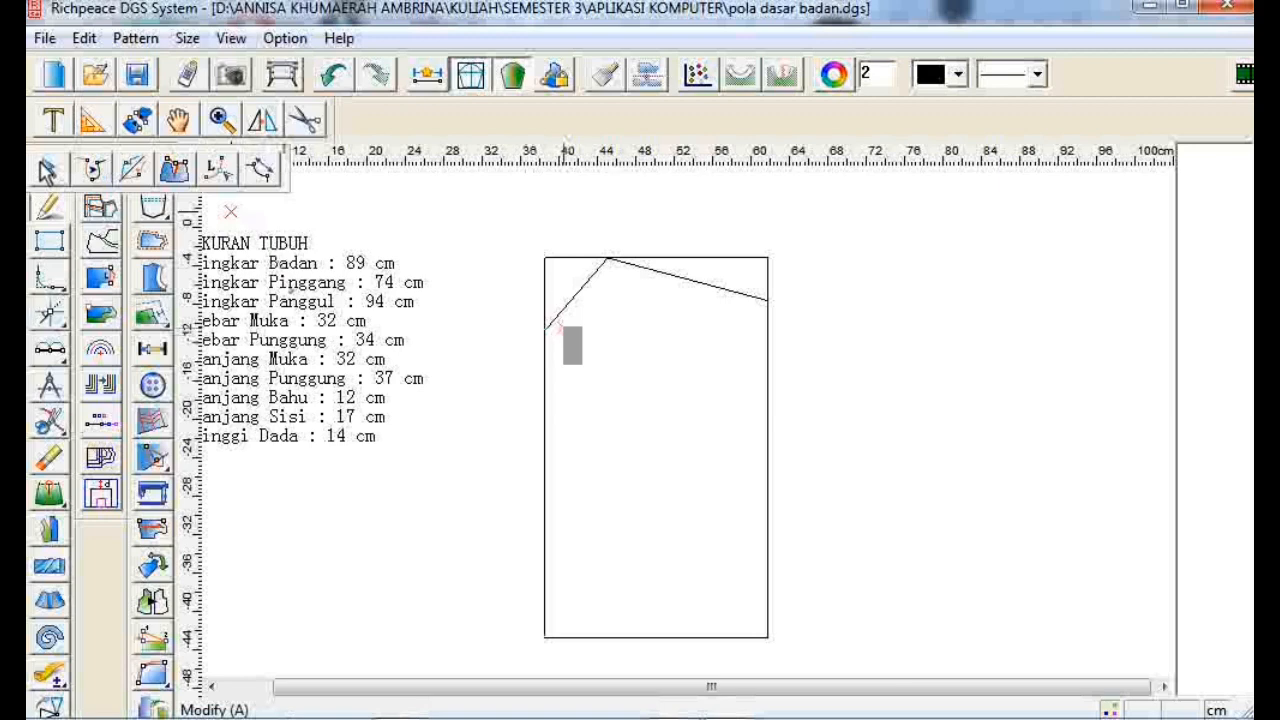
pyautogui.click(580, 290)
pyautogui.moveTo(573, 308); pyautogui.dragTo(580, 318)
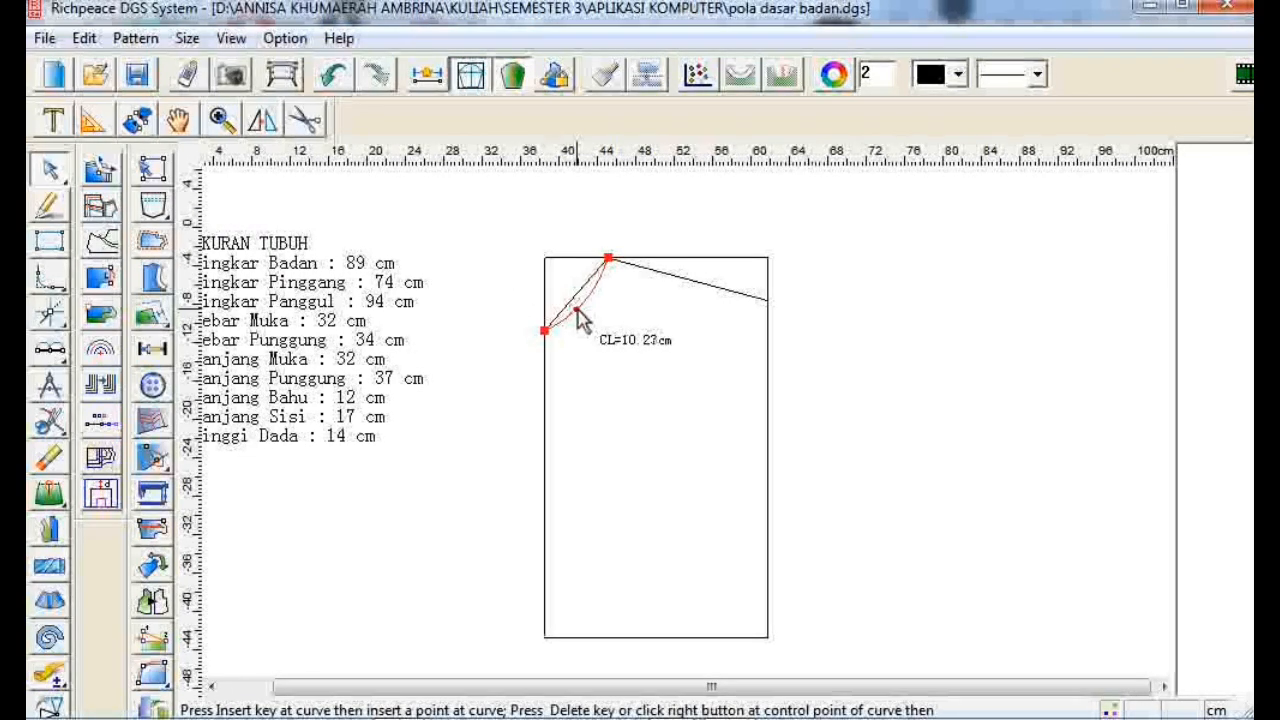
pyautogui.click(577, 310)
pyautogui.click(504, 329)
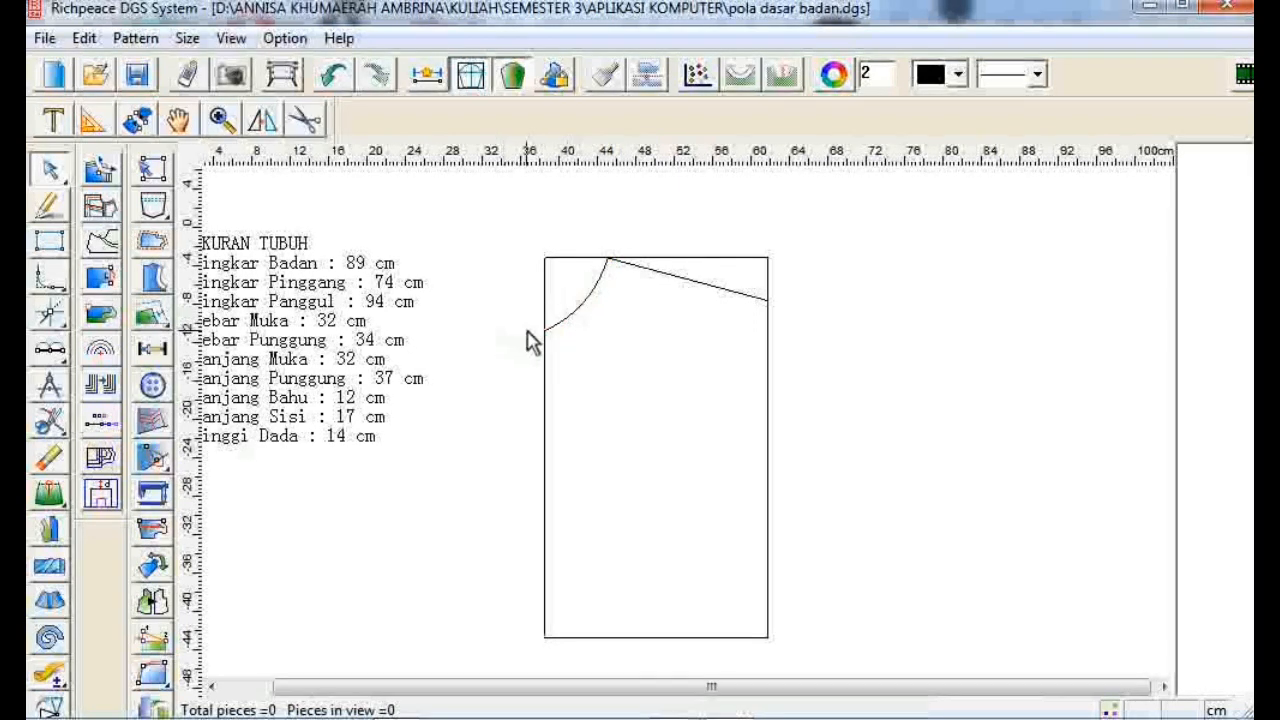
# - Adjust the neckline curve's control point to refine its shape
pyautogui.click(574, 314)
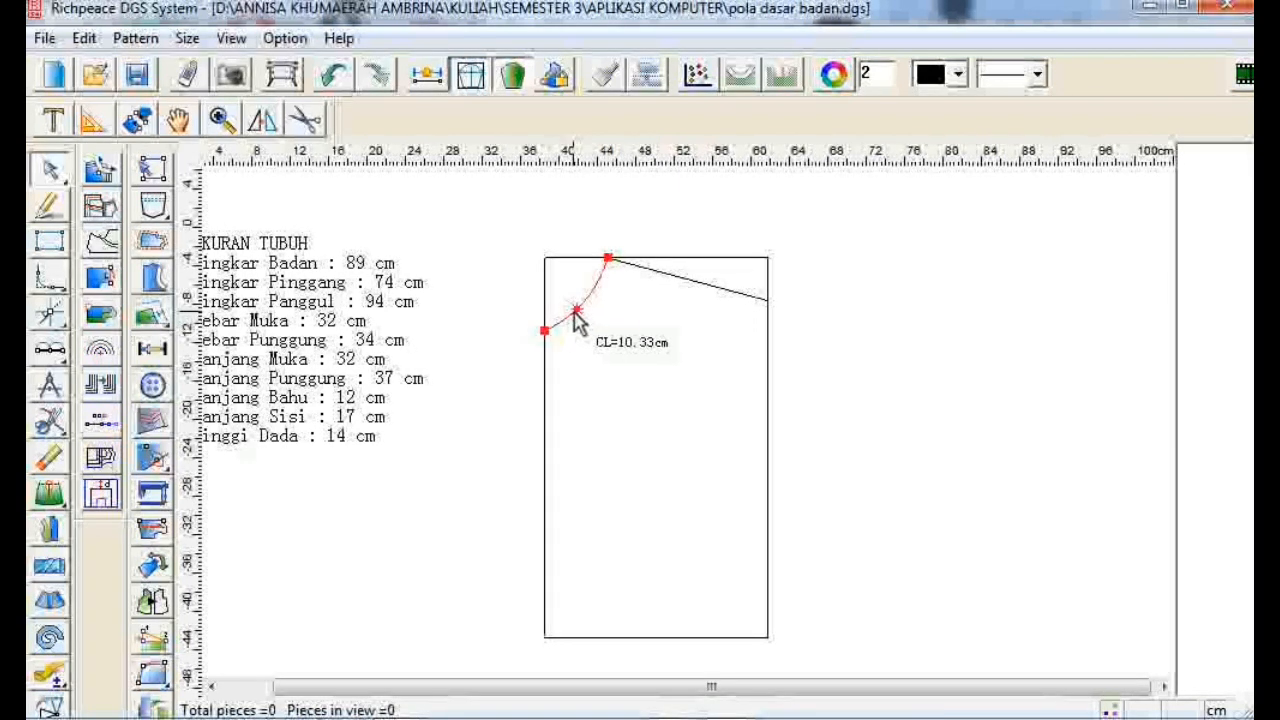
pyautogui.click(574, 313)
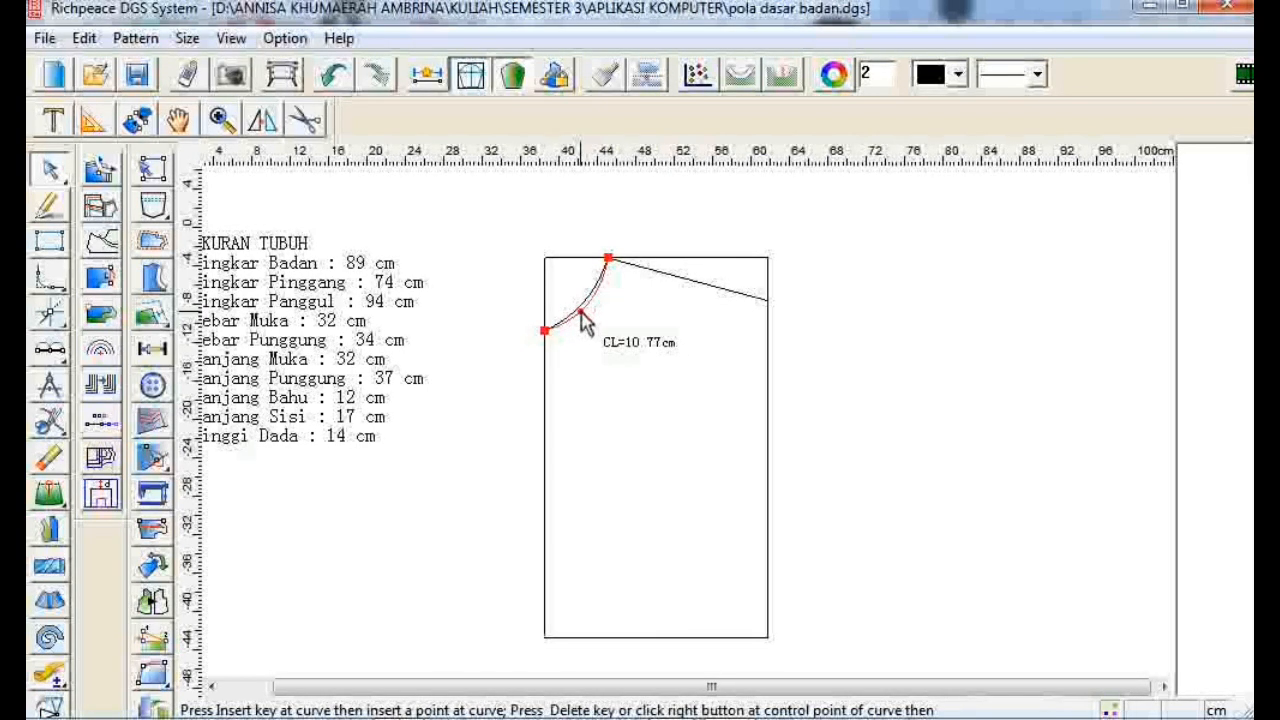
pyautogui.click(581, 317)
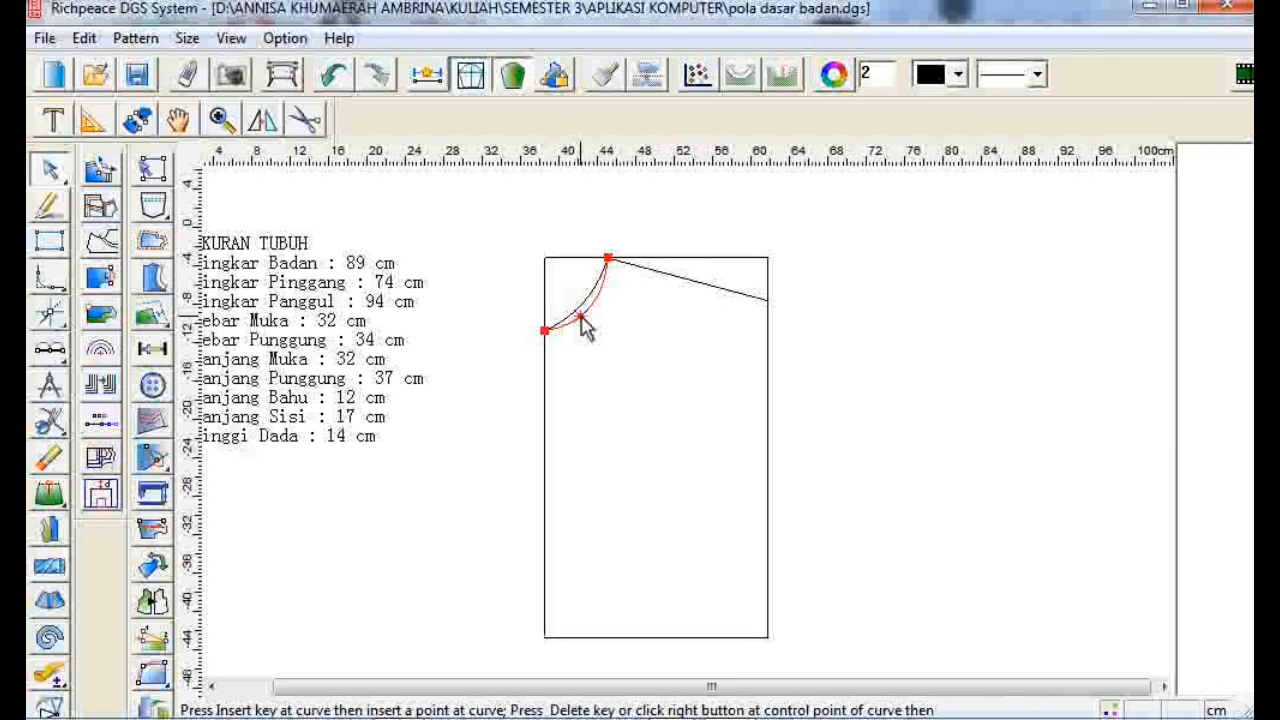
pyautogui.rightClick(583, 323)
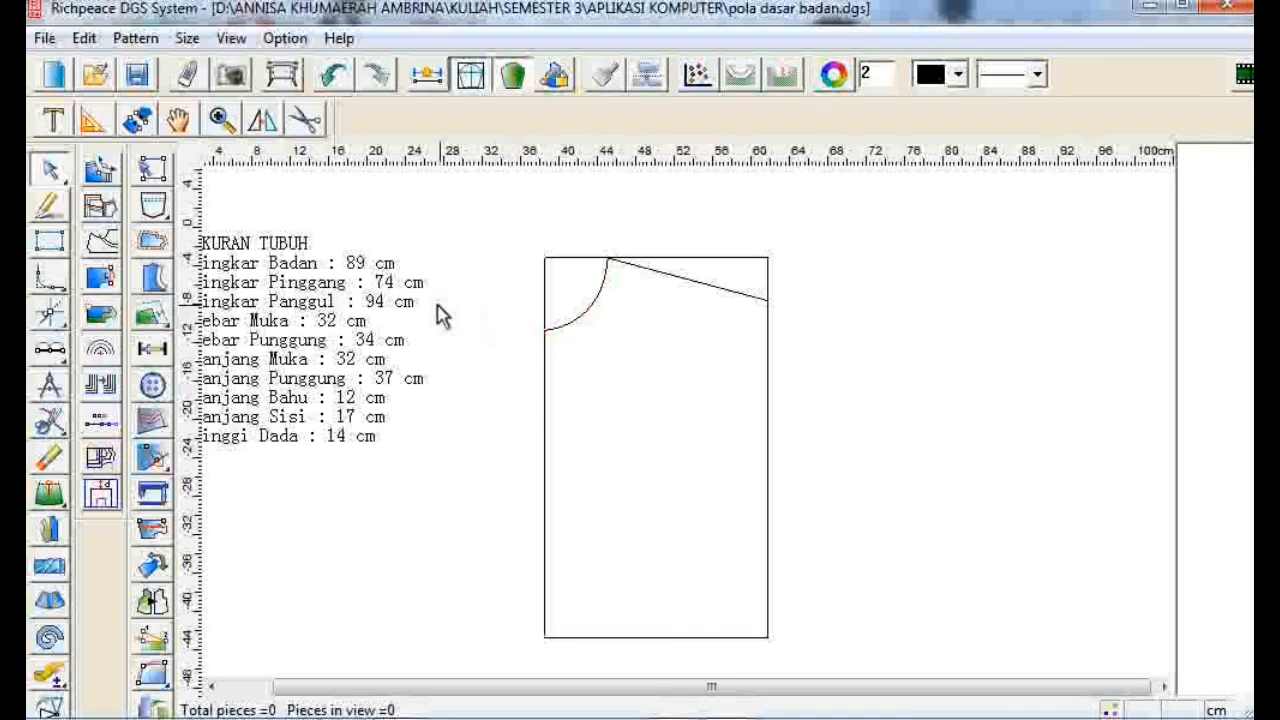
pyautogui.click(578, 314)
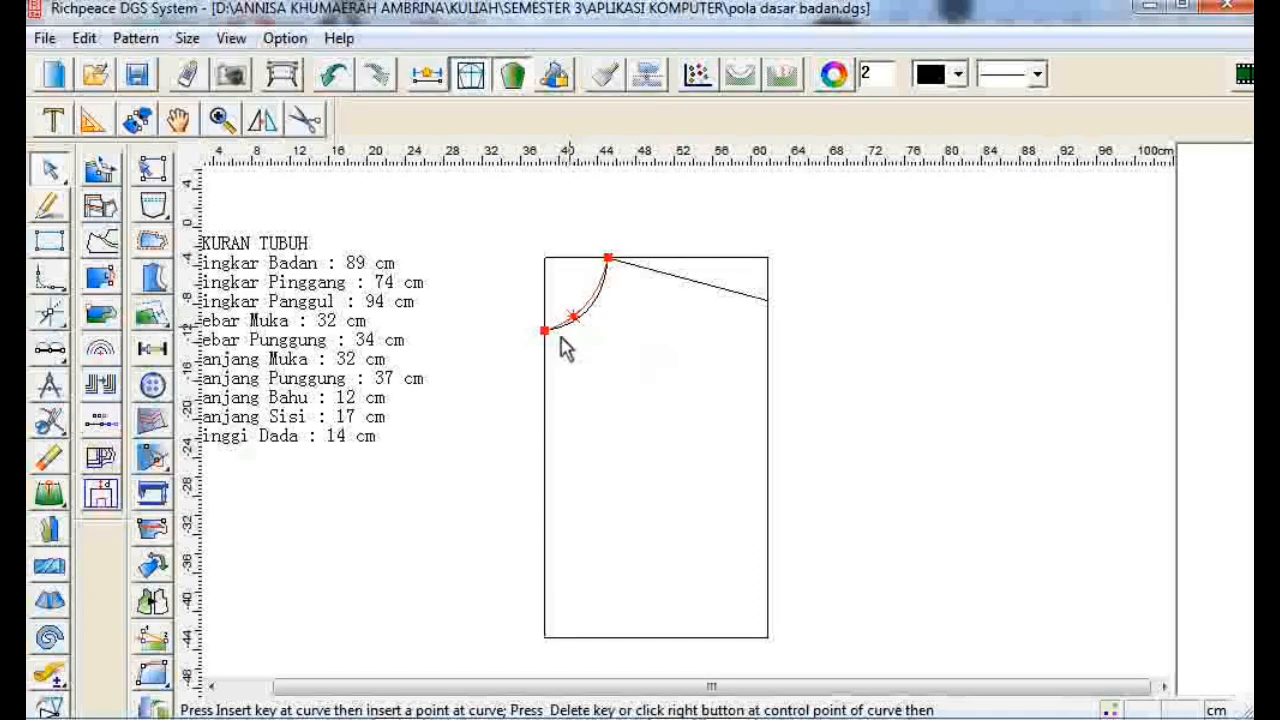
pyautogui.rightClick(566, 346)
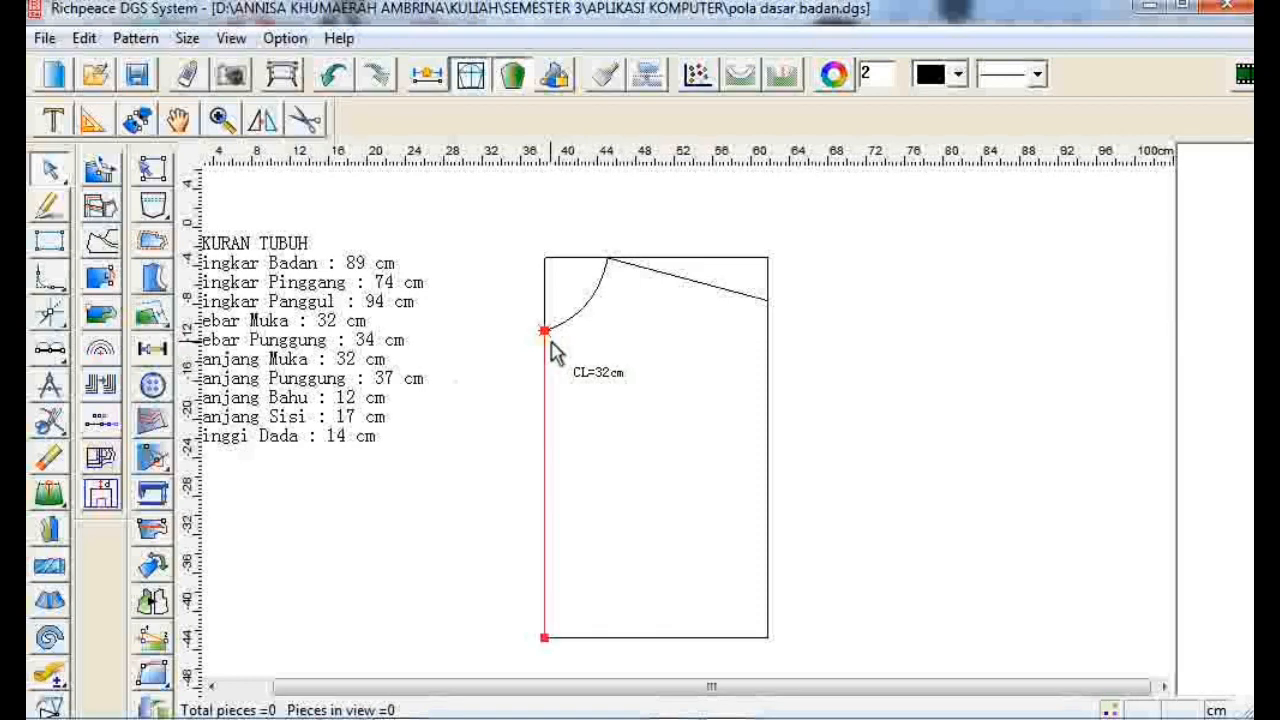
# - Draw a 16 cm horizontal chest line starting from a point 5 cm below the neckline's lower end on the left edge
pyautogui.press('f')
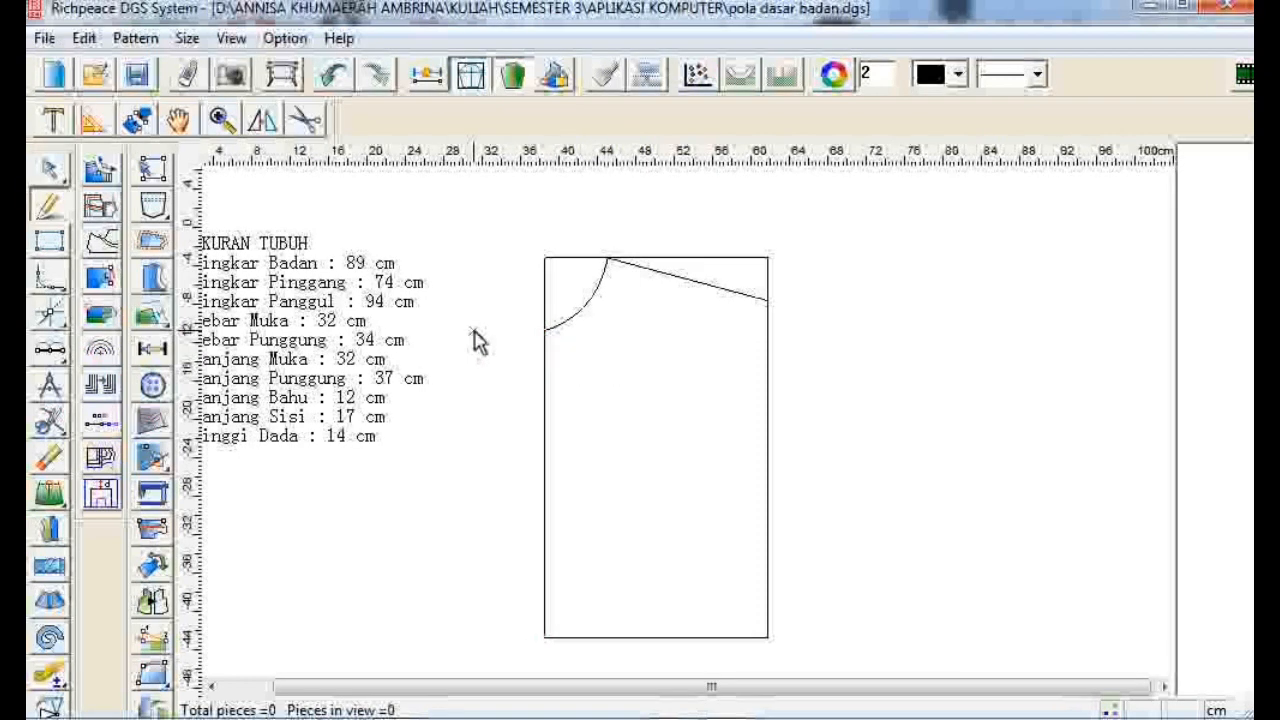
pyautogui.click(544, 331)
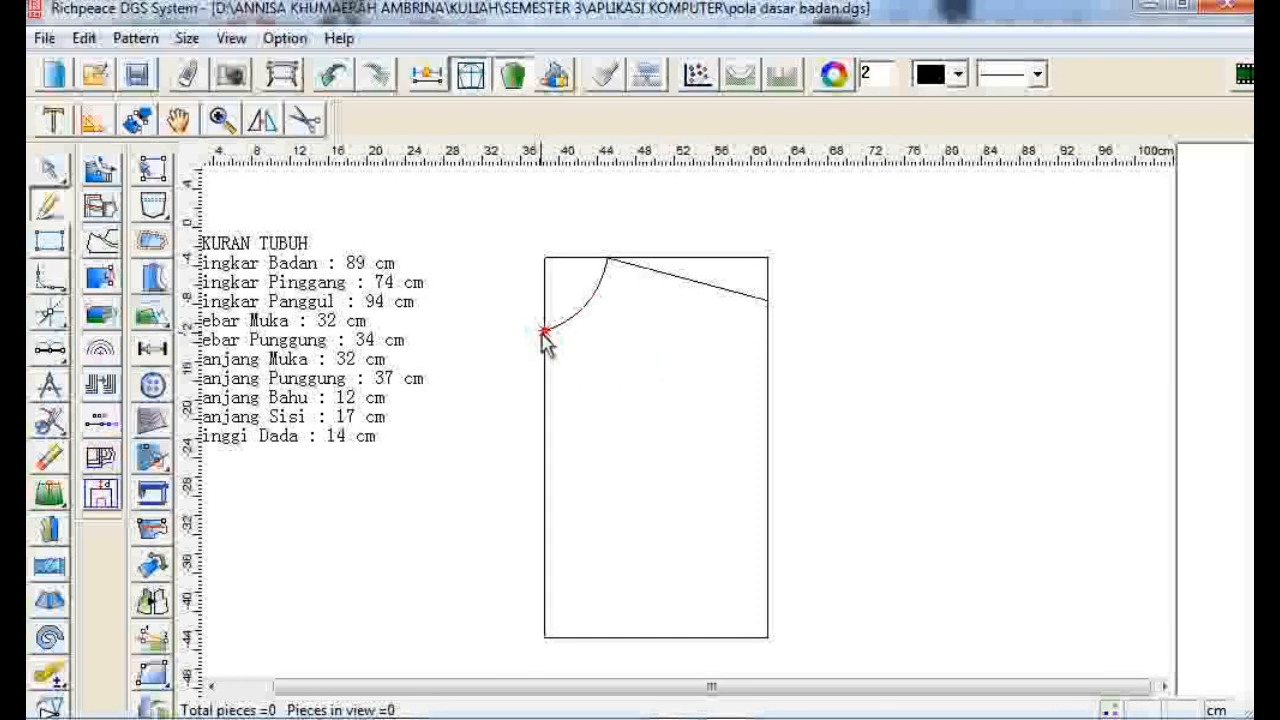
pyautogui.click(541, 396)
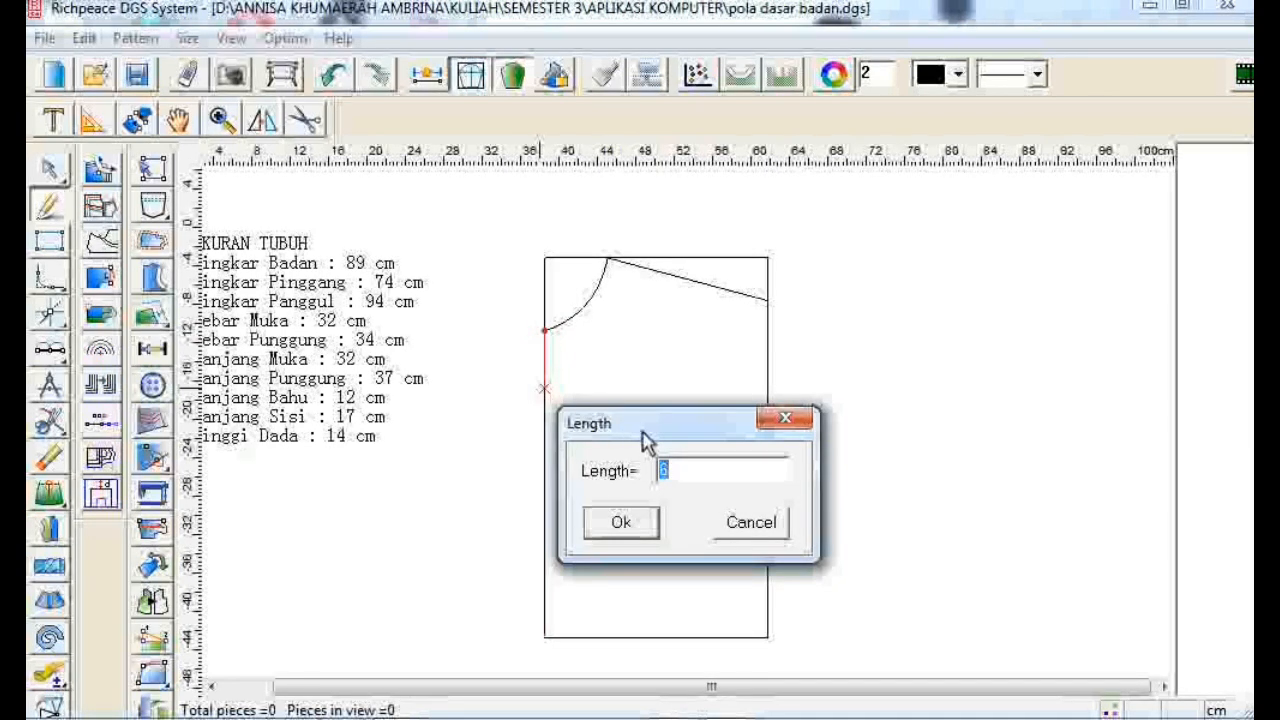
pyautogui.write('5')
pyautogui.click(648, 528)
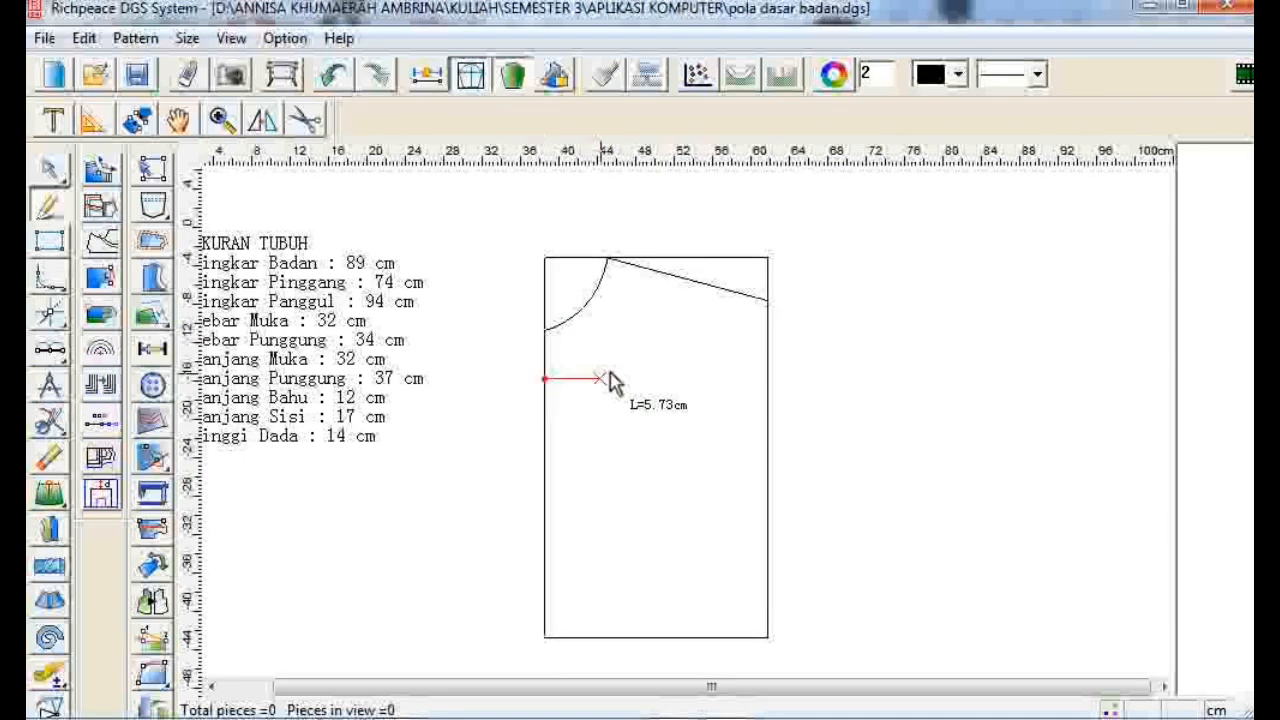
pyautogui.click(667, 380)
pyautogui.write('16')
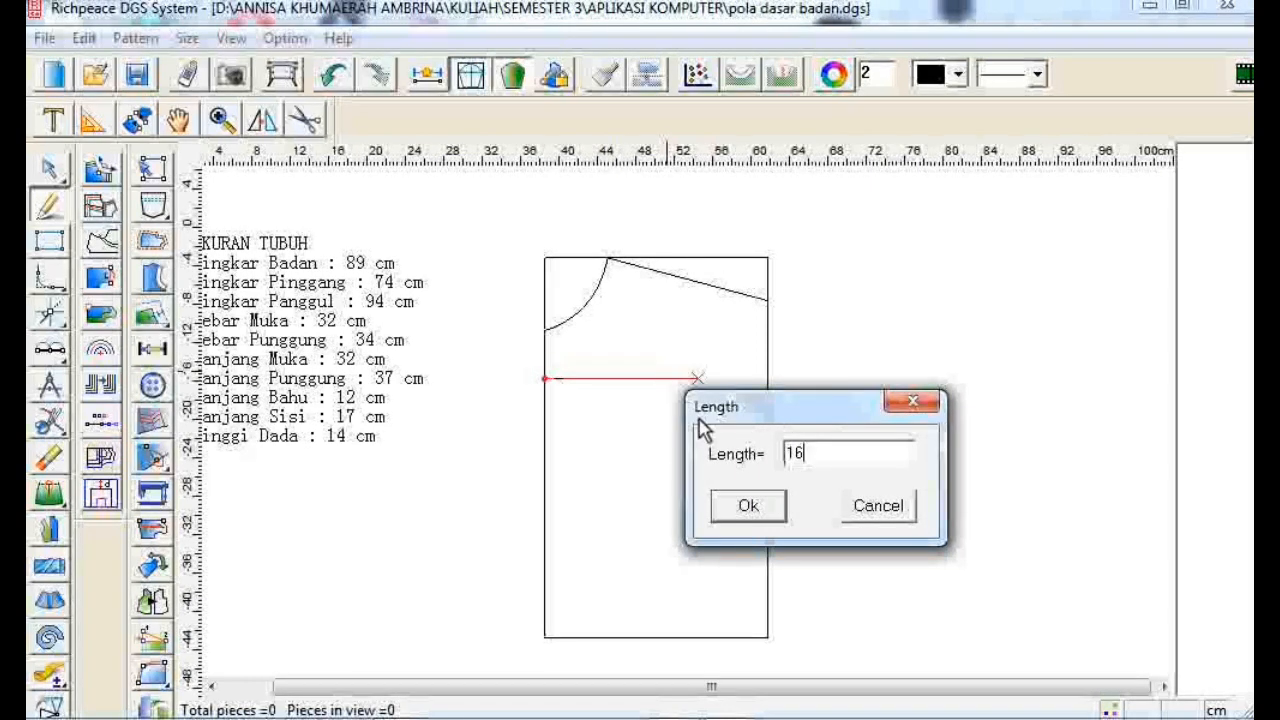
pyautogui.click(723, 506)
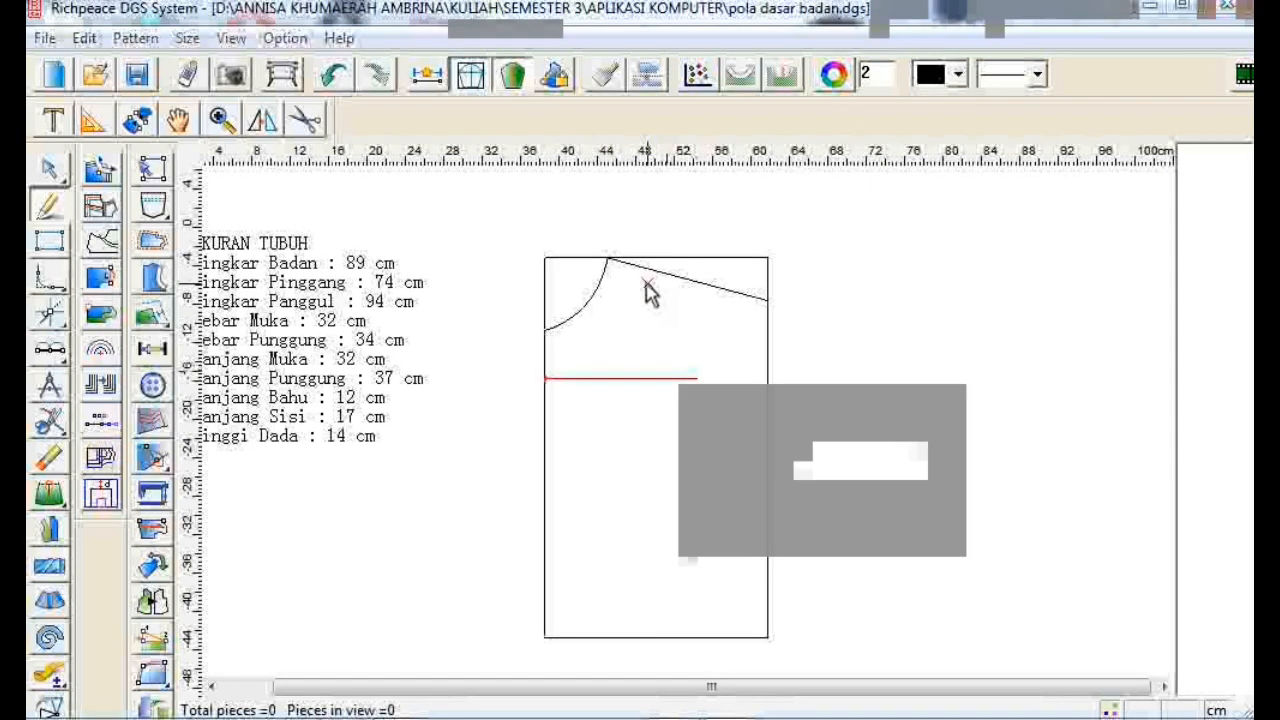
# - Mark a point 12 cm along the shoulder line, measured from the neck point
pyautogui.click(607, 259)
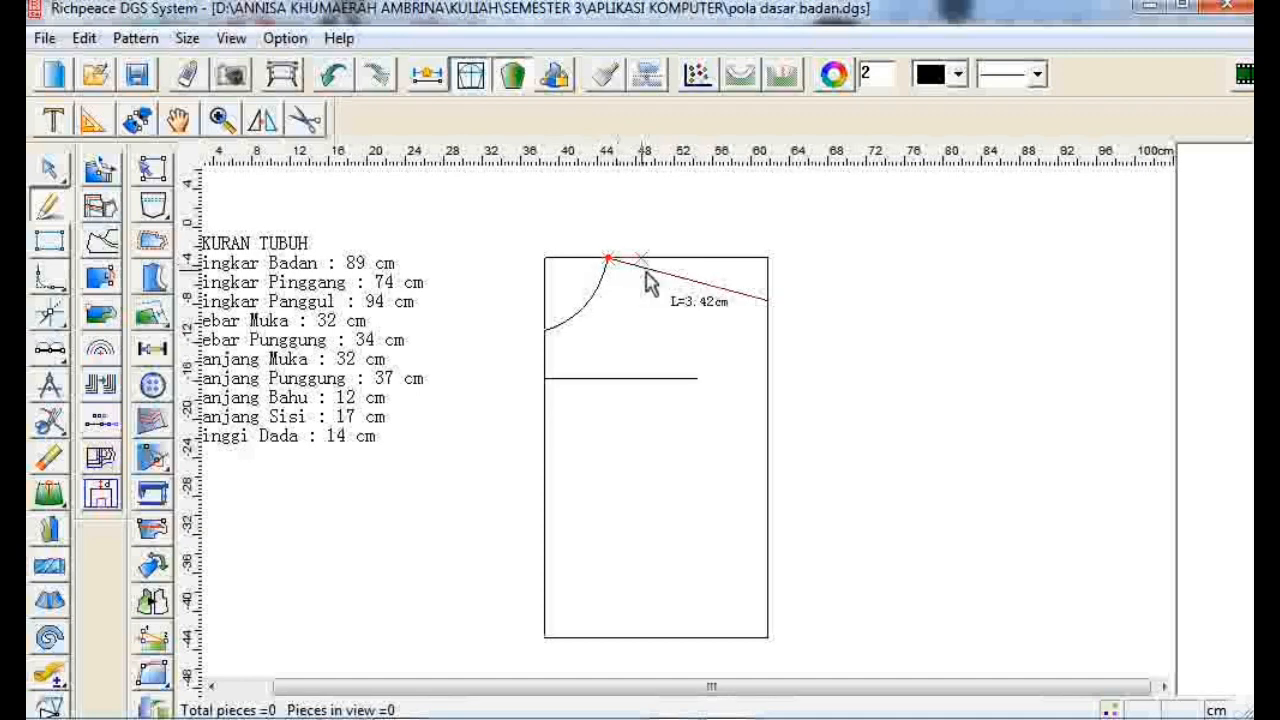
pyautogui.click(729, 306)
pyautogui.click(612, 446)
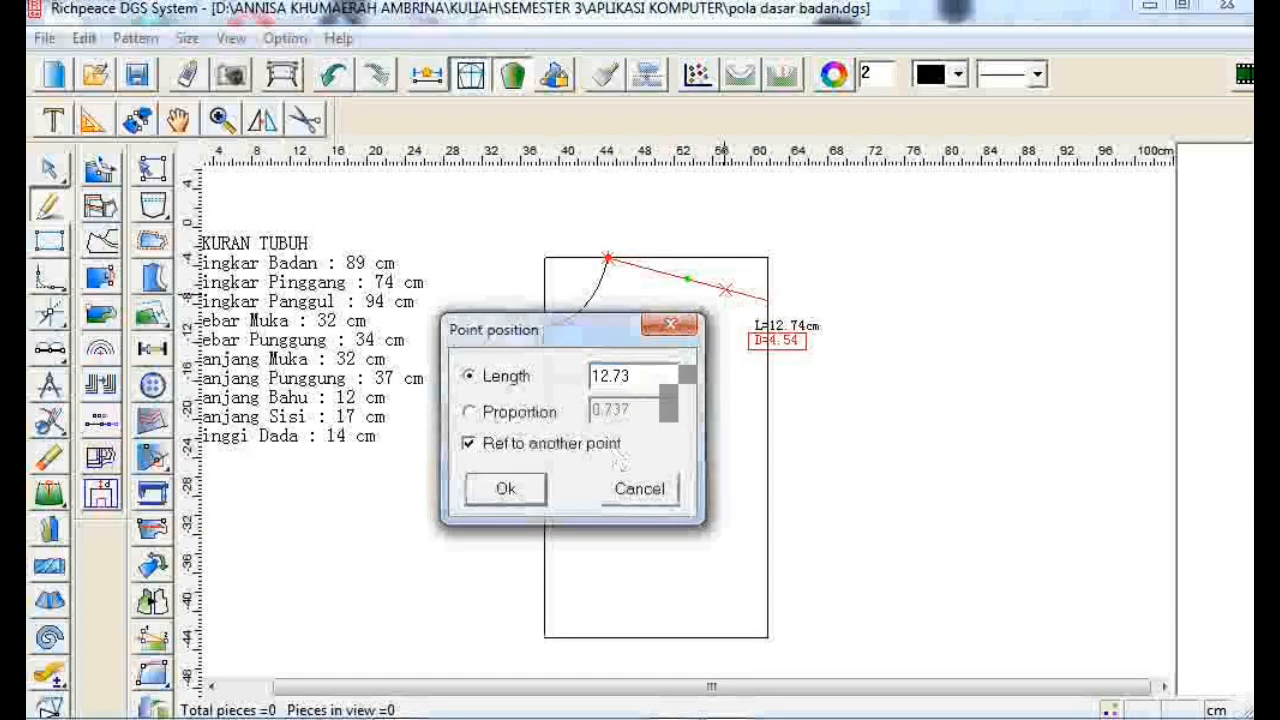
pyautogui.moveTo(634, 379); pyautogui.dragTo(588, 385)
pyautogui.write('12')
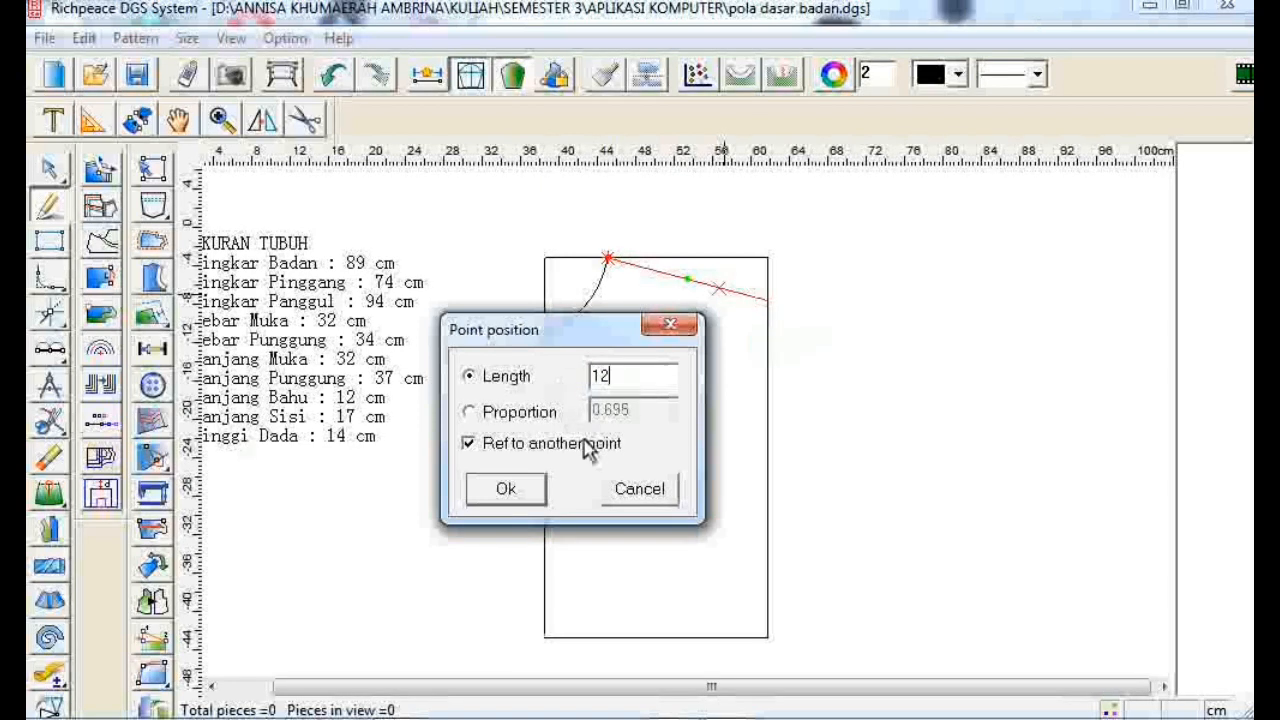
pyautogui.click(506, 488)
pyautogui.rightClick(646, 414)
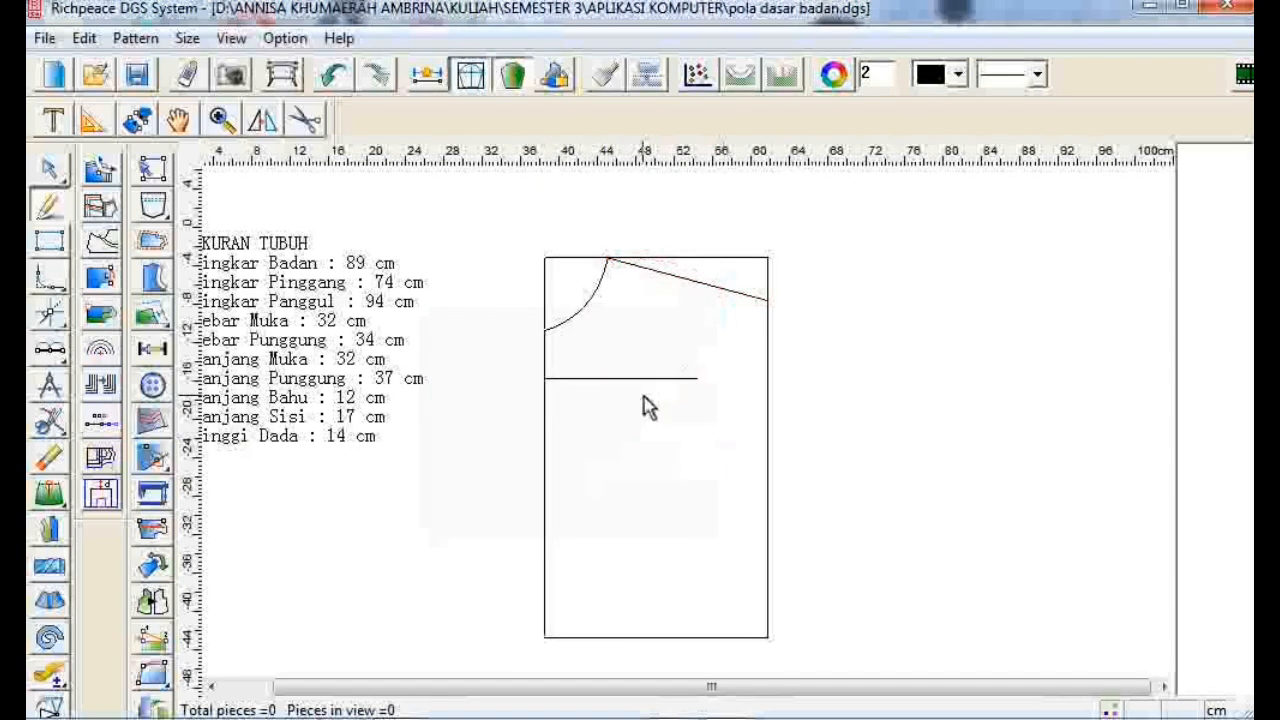
# - Connect the chest line's right end to the 12 cm shoulder point with a straight line
pyautogui.click(699, 379)
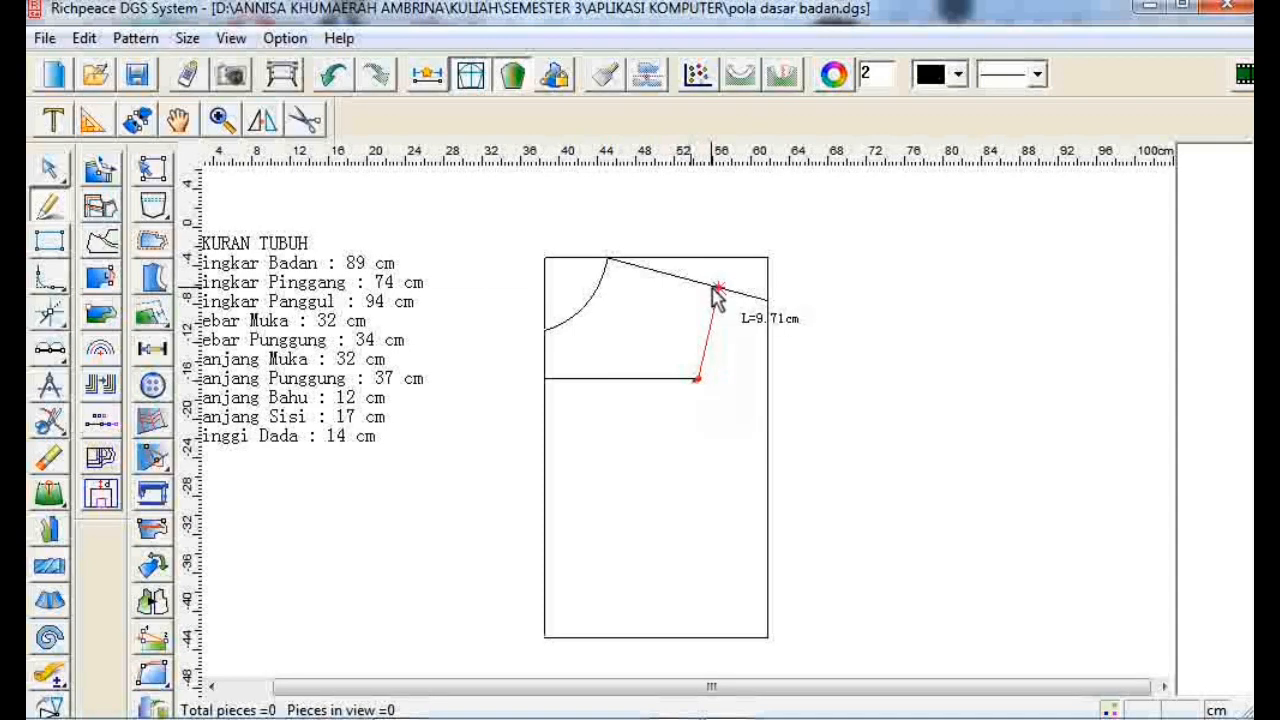
pyautogui.click(716, 289)
pyautogui.rightClick(716, 290)
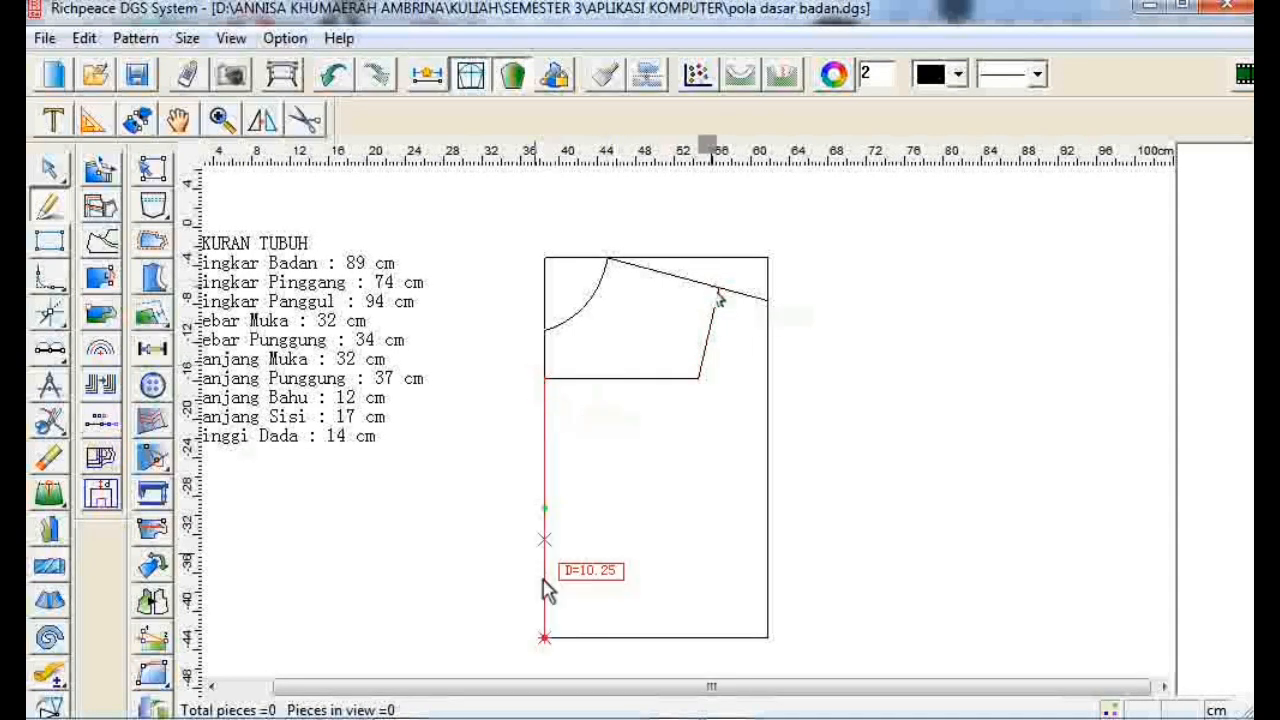
# - Draw a line from a point 8.4 cm along the bottom edge up to the shoulder line
pyautogui.click(546, 638)
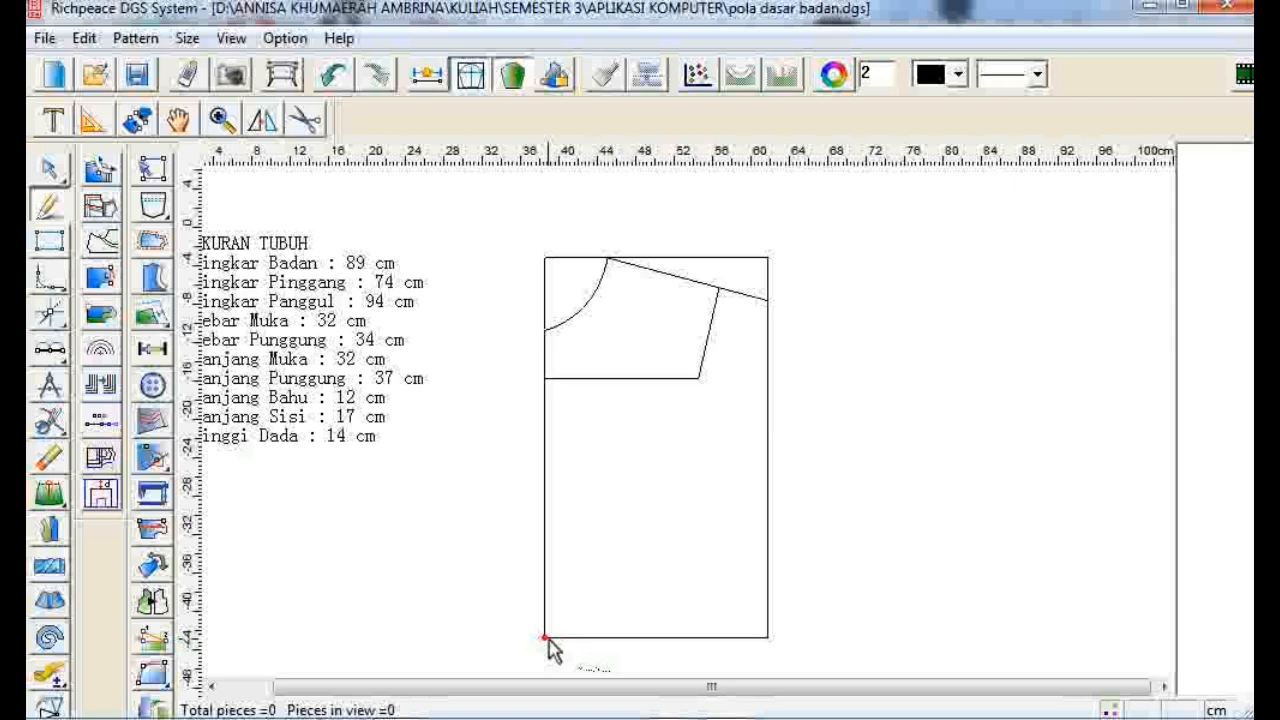
pyautogui.click(606, 640)
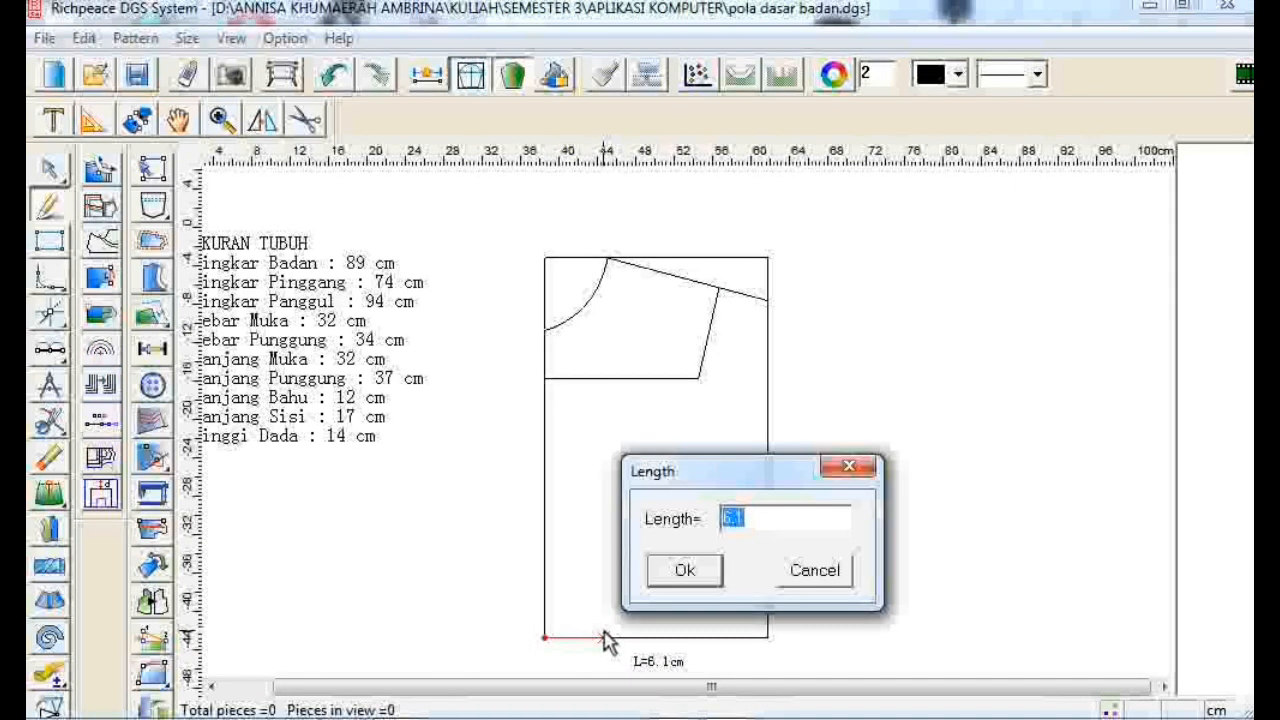
pyautogui.write('8.')
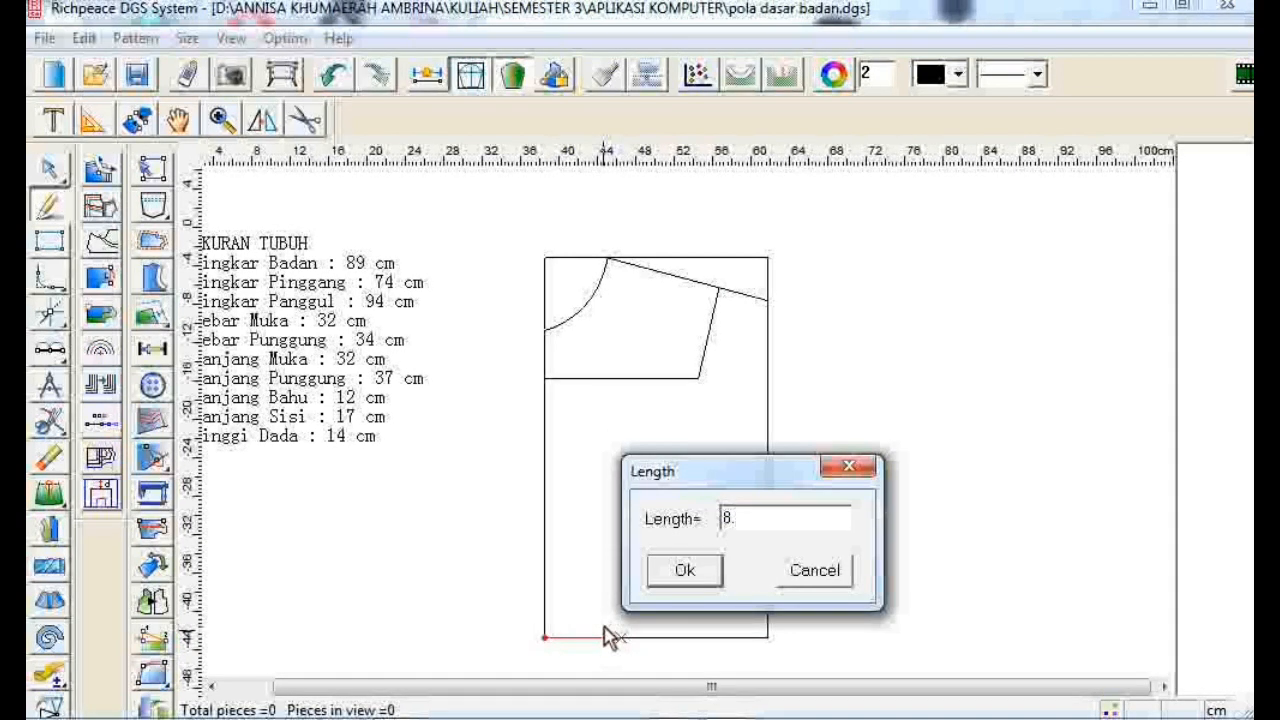
pyautogui.write('4')
pyautogui.click(684, 570)
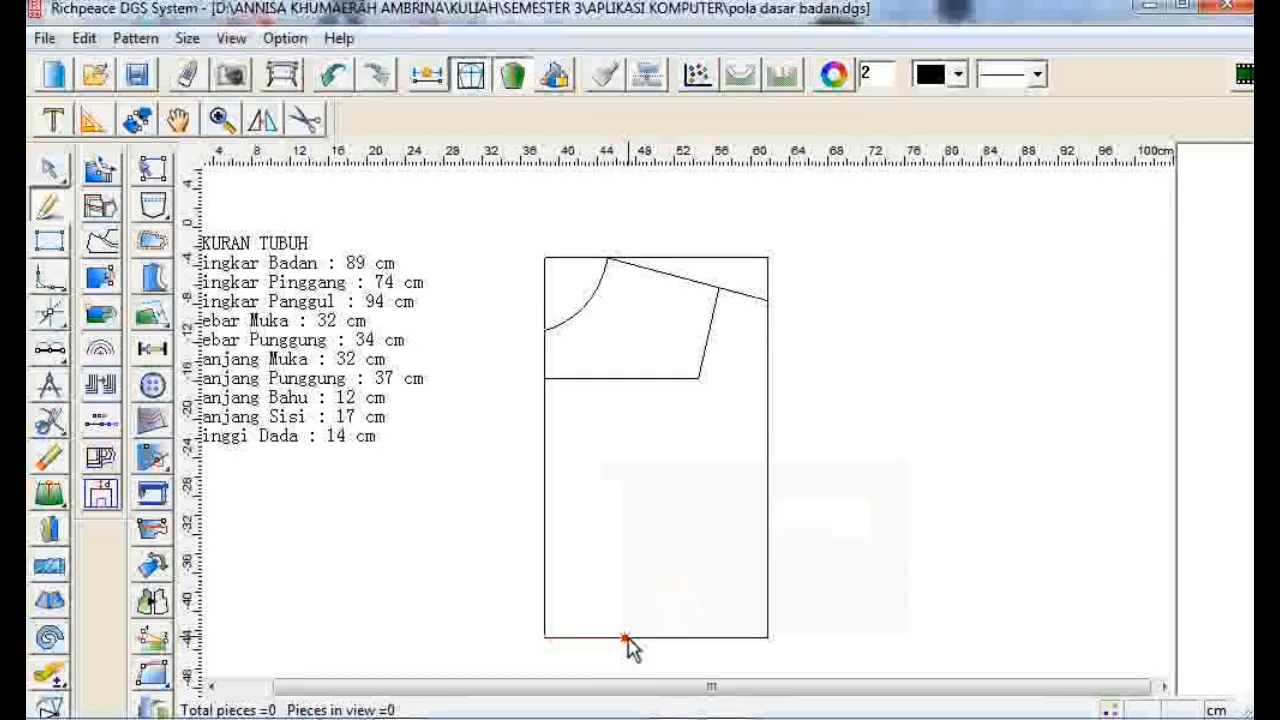
pyautogui.click(664, 273)
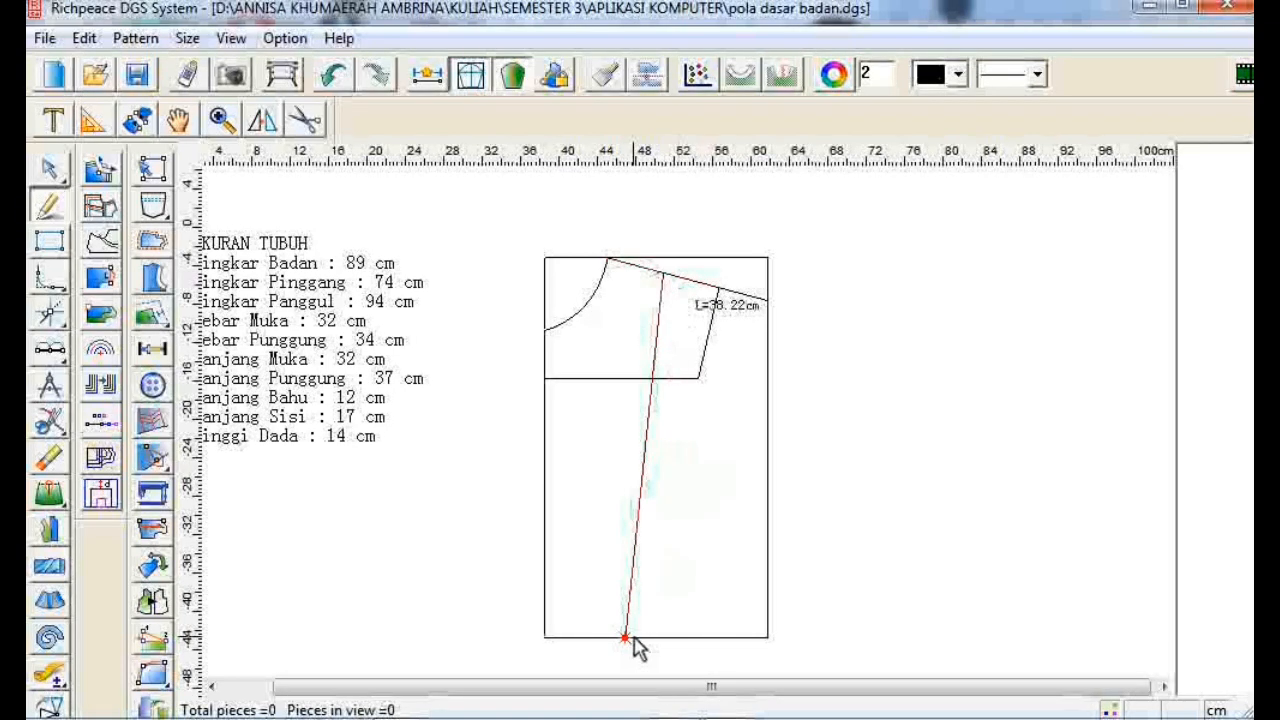
# - Mark a point 14 cm along the new line from its lower end, without referencing another point
pyautogui.click(637, 515)
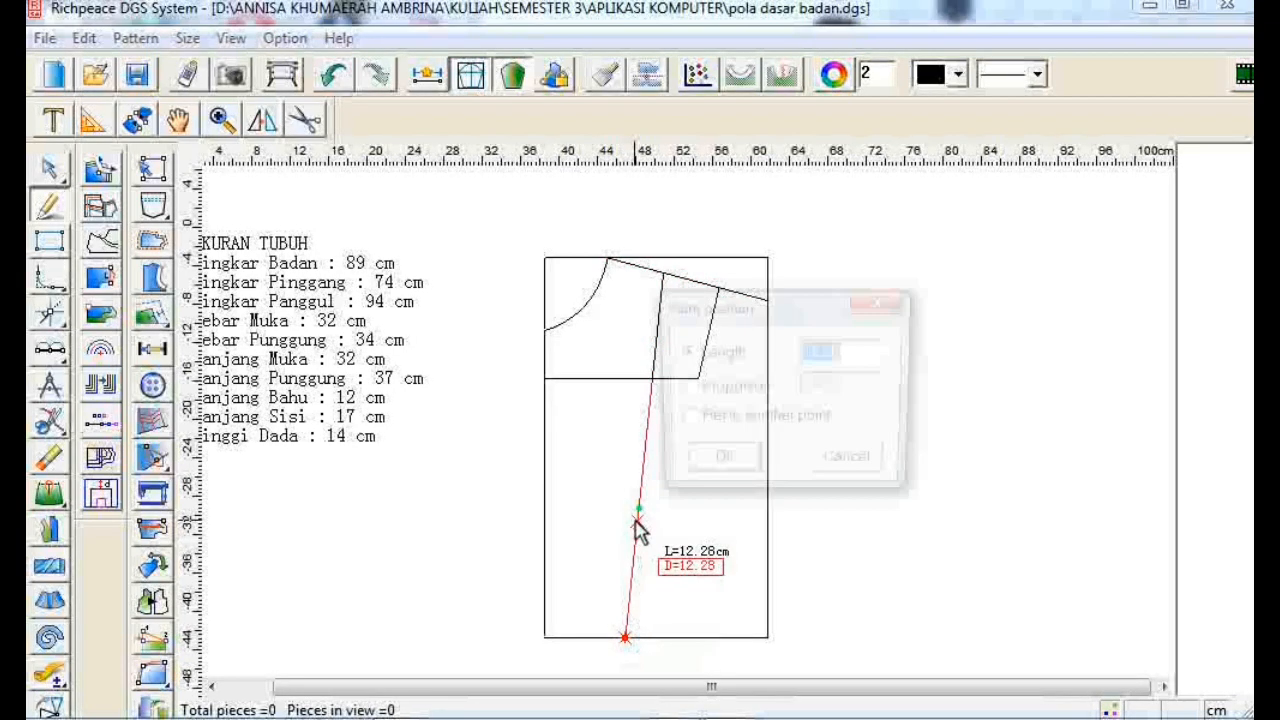
pyautogui.write('14')
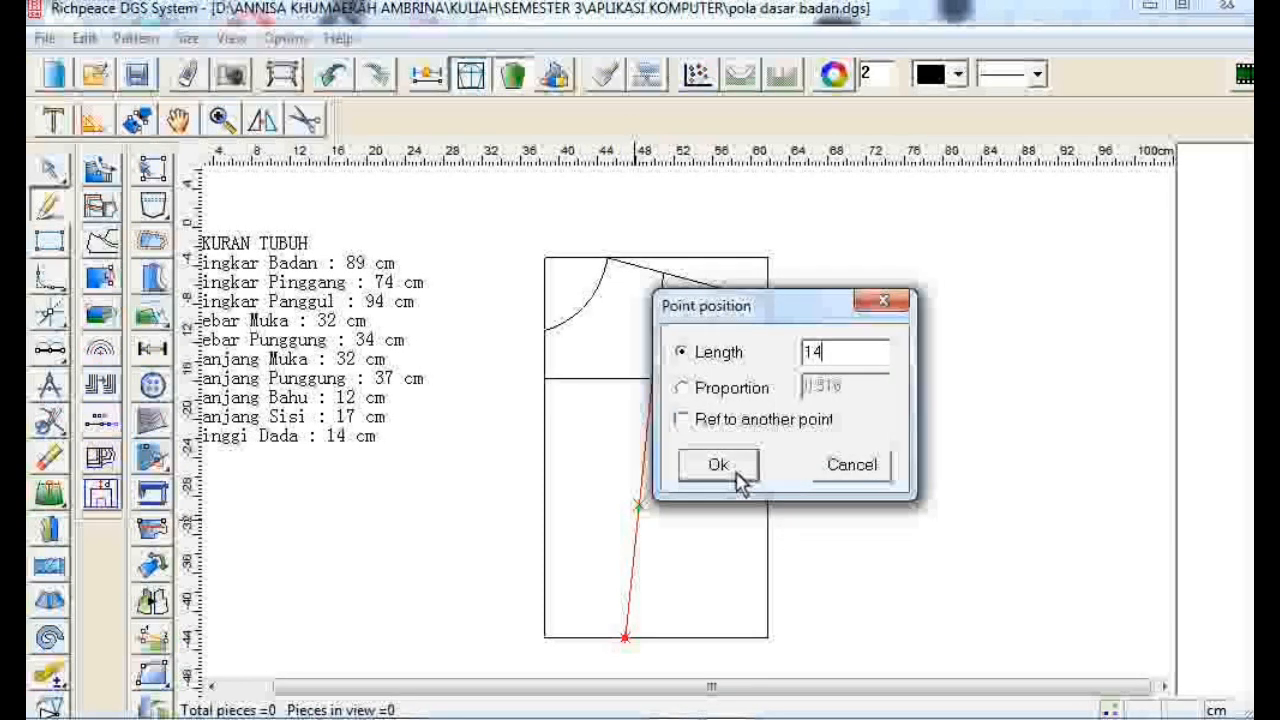
pyautogui.click(728, 421)
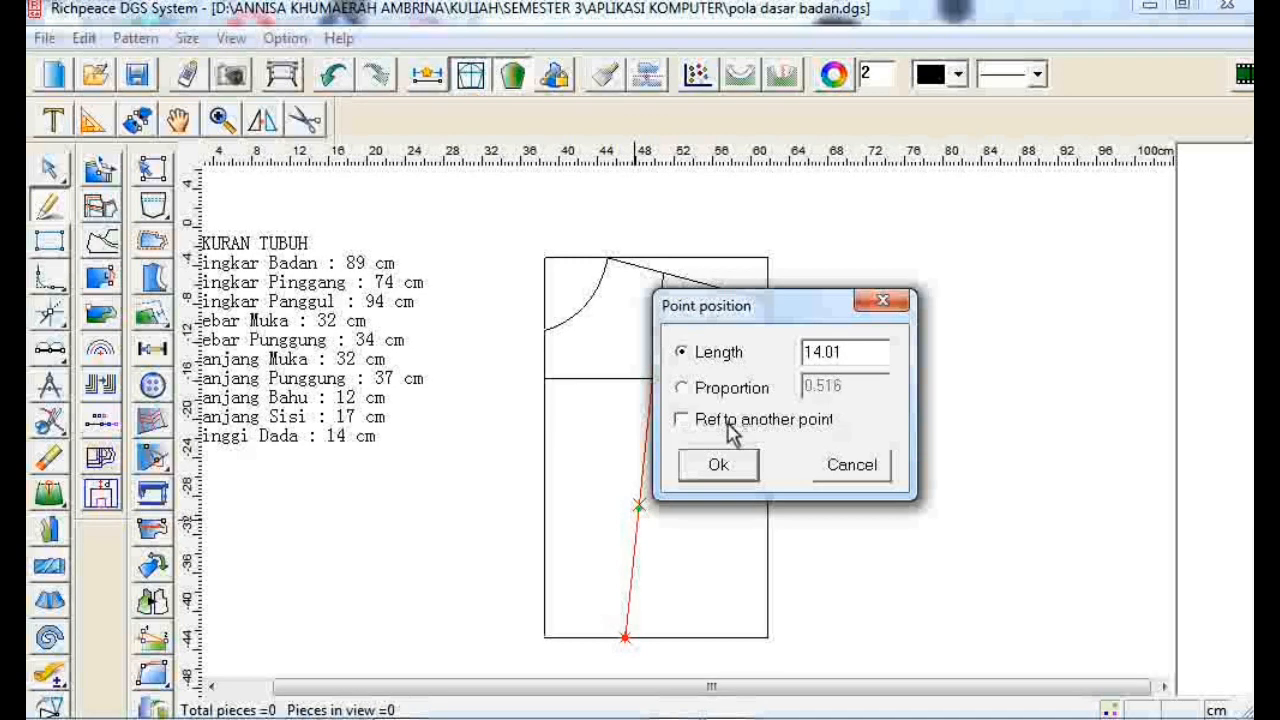
pyautogui.moveTo(855, 350); pyautogui.dragTo(795, 355)
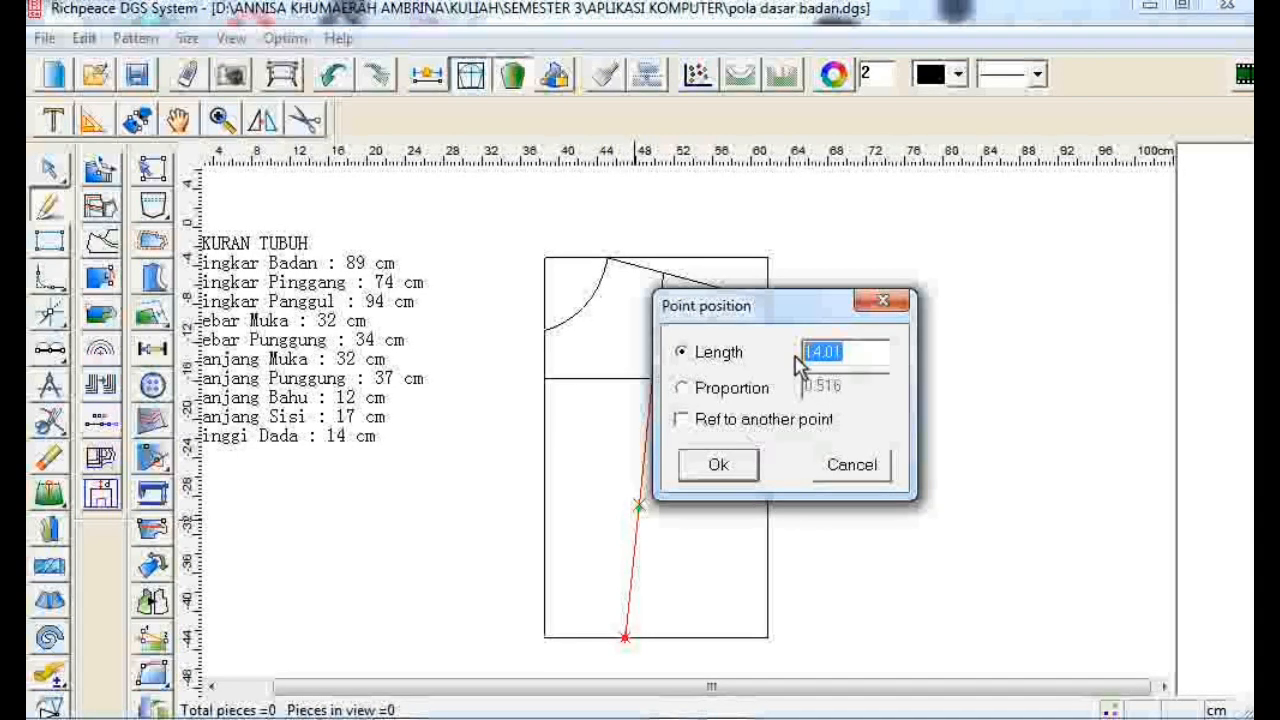
pyautogui.write('14')
pyautogui.click(718, 465)
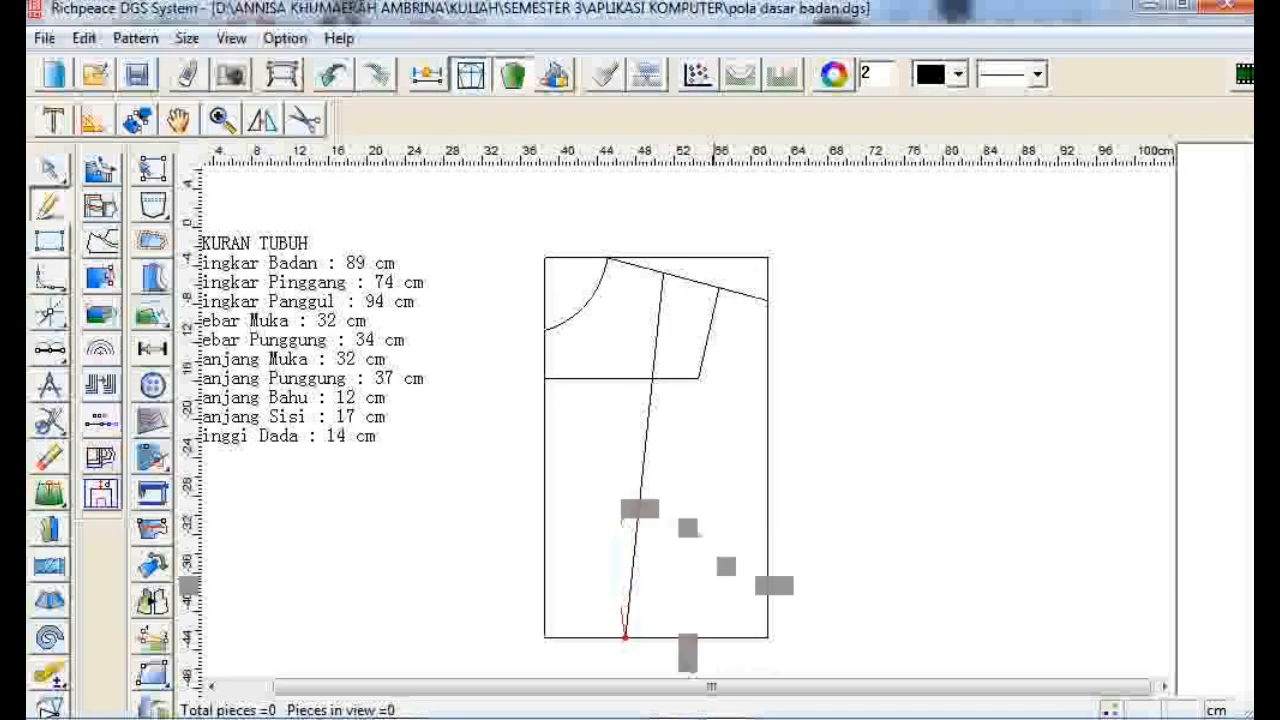
# - Draw a dart leg from a point 6 cm further along the bottom edge up to the 14 cm point
pyautogui.click(625, 637)
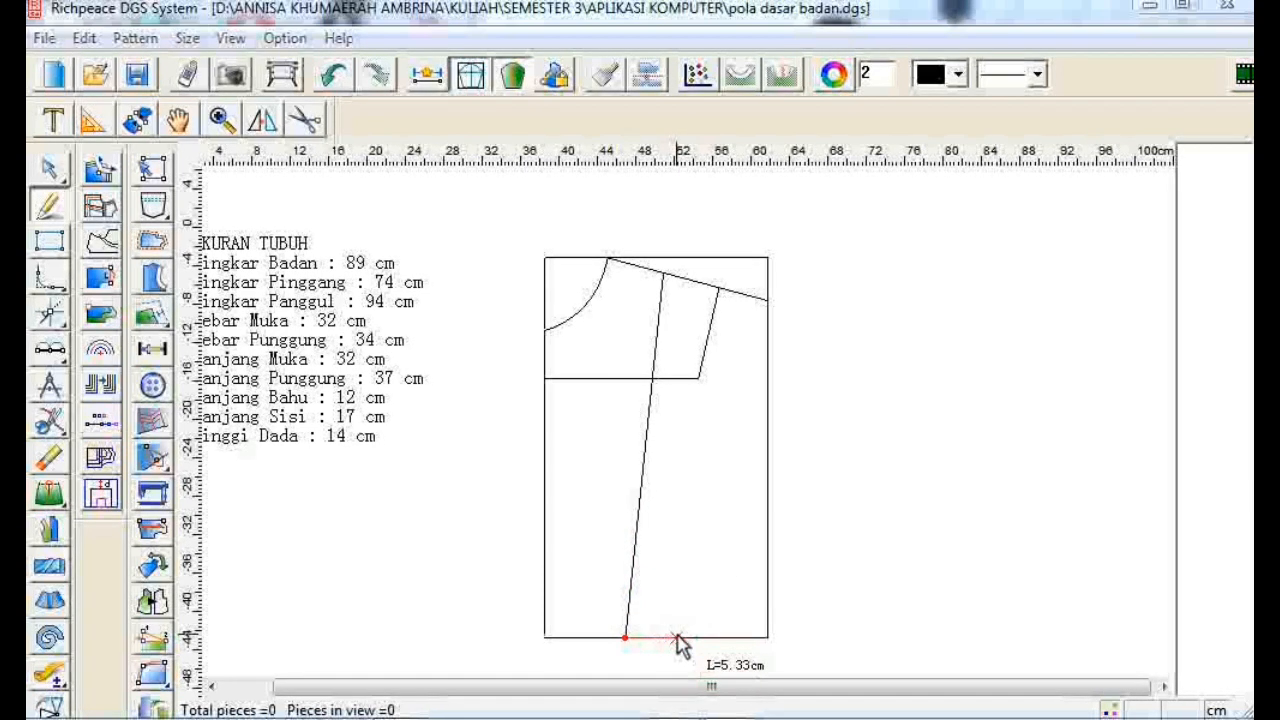
pyautogui.click(677, 640)
pyautogui.write('5')
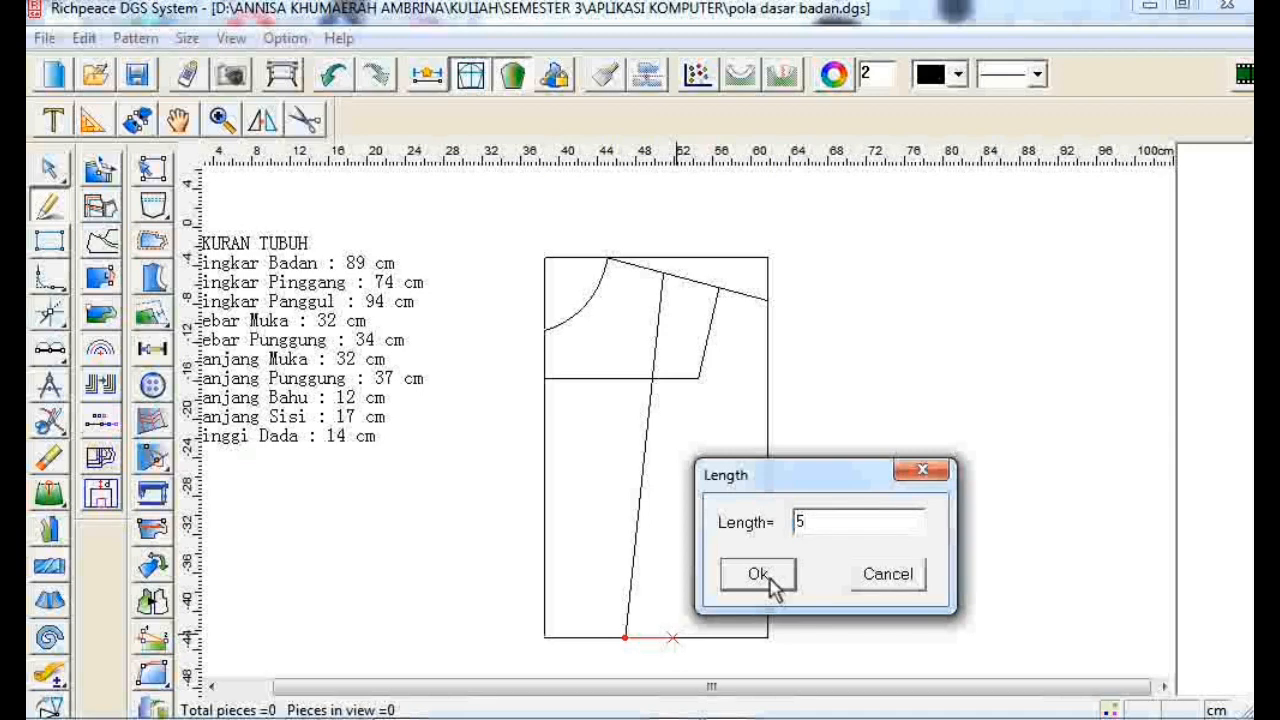
pyautogui.press('BackSpace')
pyautogui.write('6')
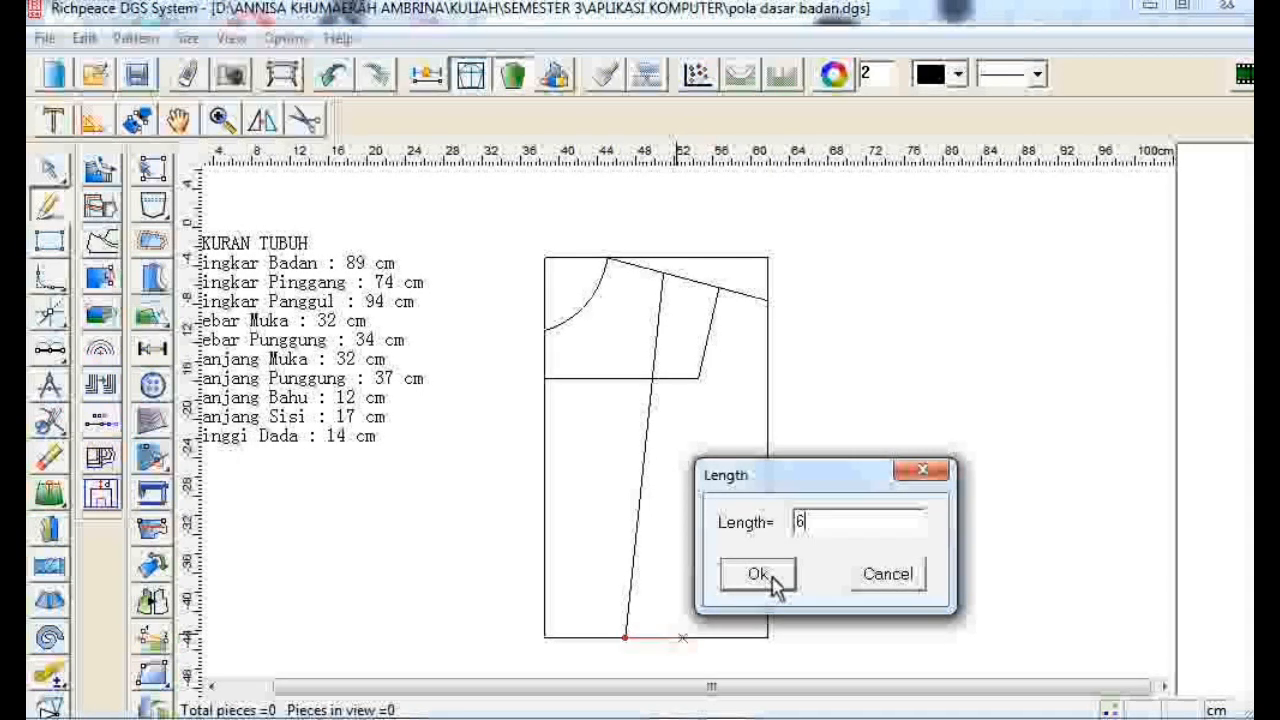
pyautogui.click(774, 586)
pyautogui.click(682, 637)
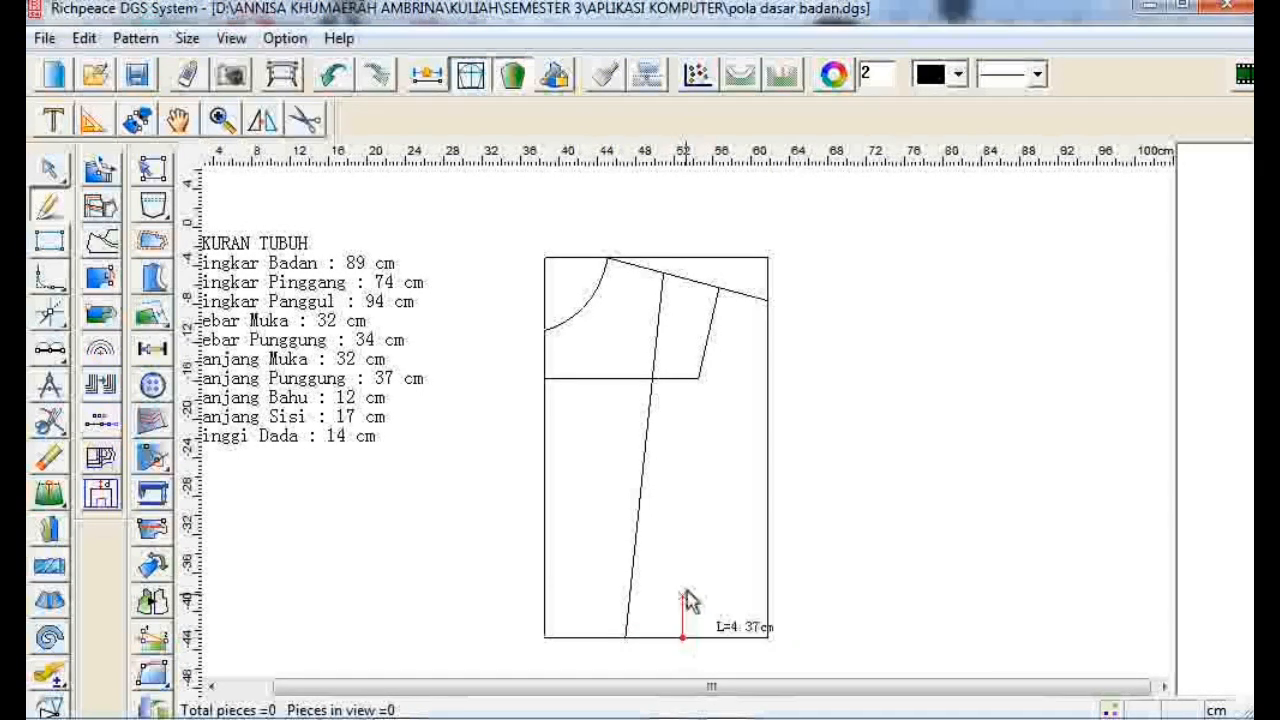
pyautogui.click(640, 507)
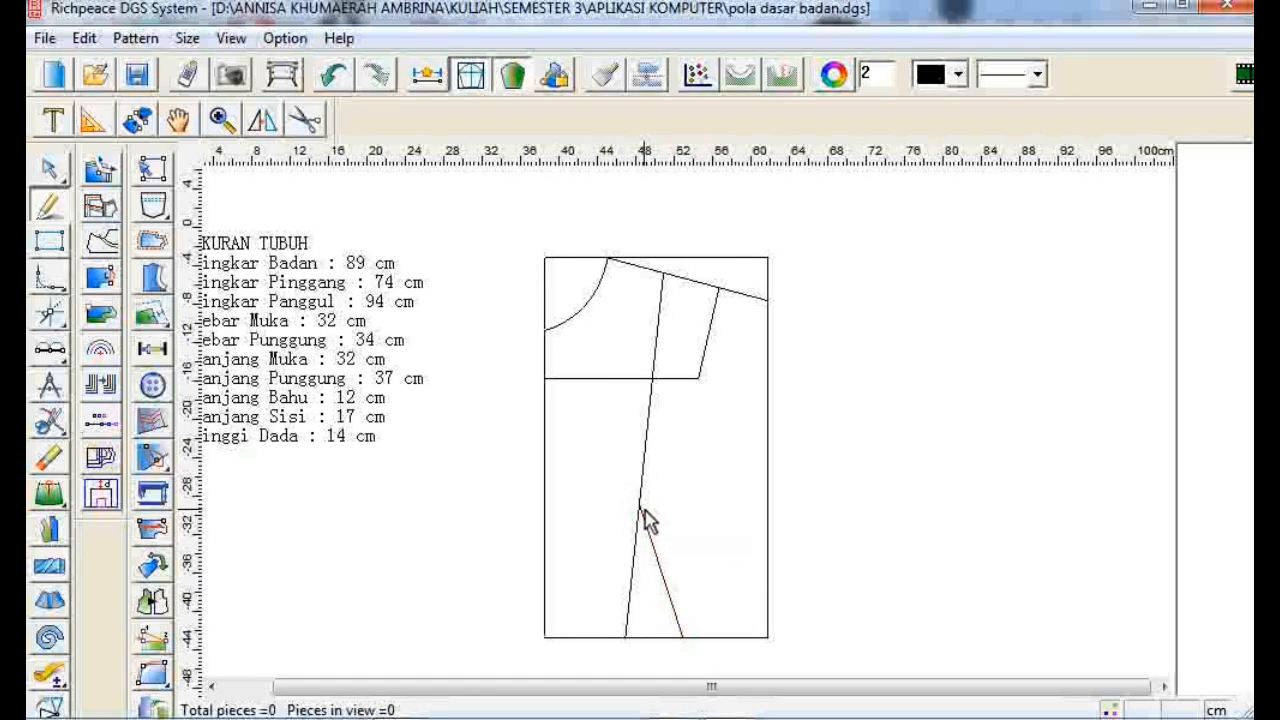
pyautogui.click(683, 636)
pyautogui.click(46, 172)
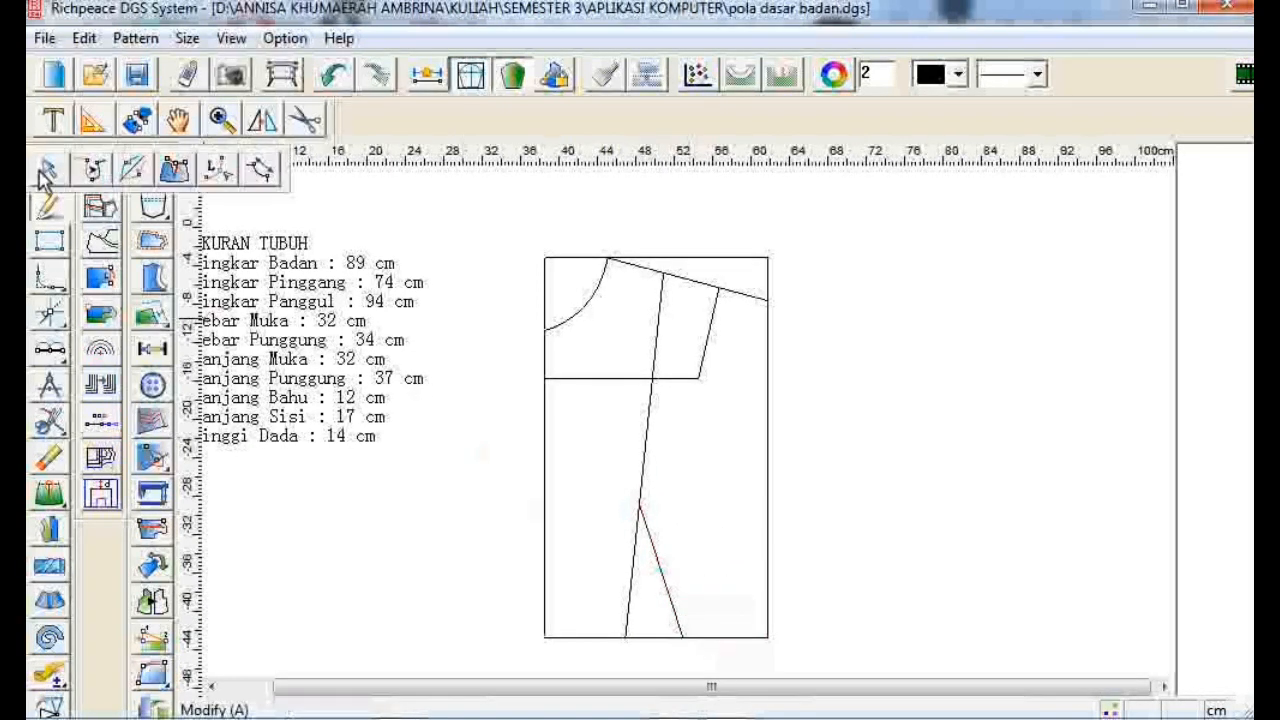
# - Draw an 11.1 cm line perpendicular to the dart's right leg from its lower end
pyautogui.click(93, 121)
pyautogui.click(645, 518)
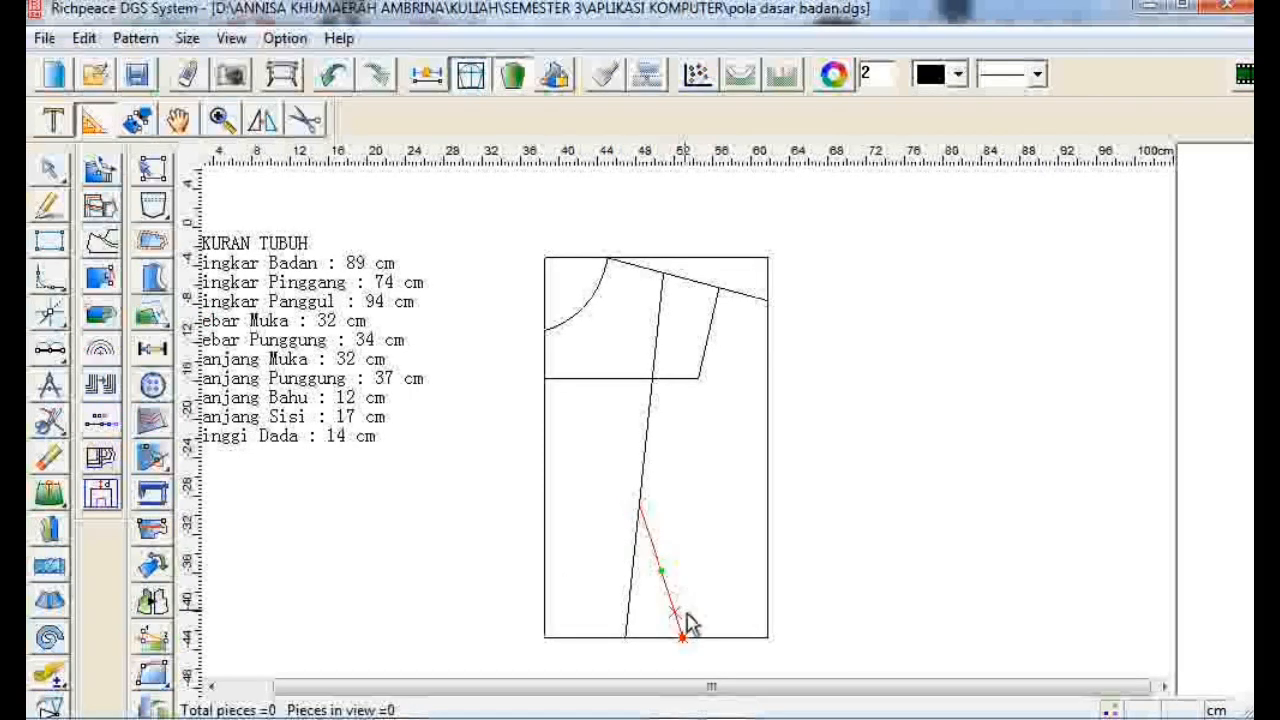
pyautogui.click(697, 647)
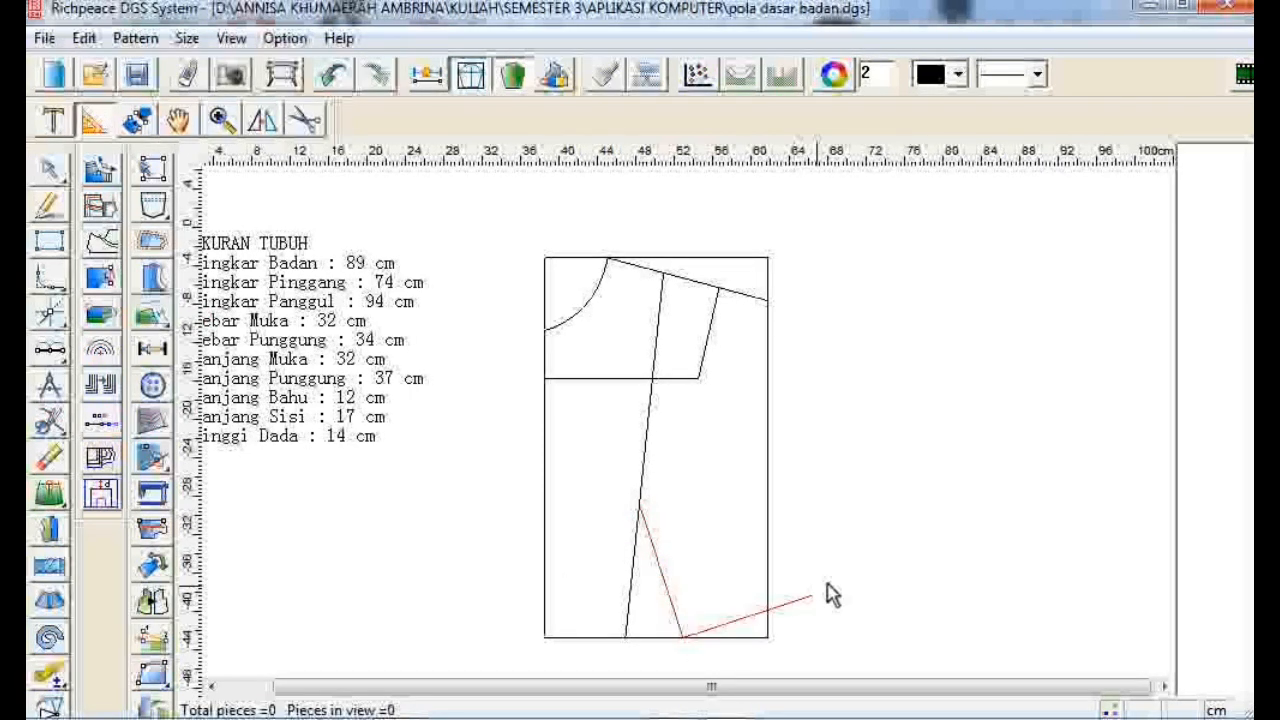
pyautogui.click(812, 609)
pyautogui.write('11.1')
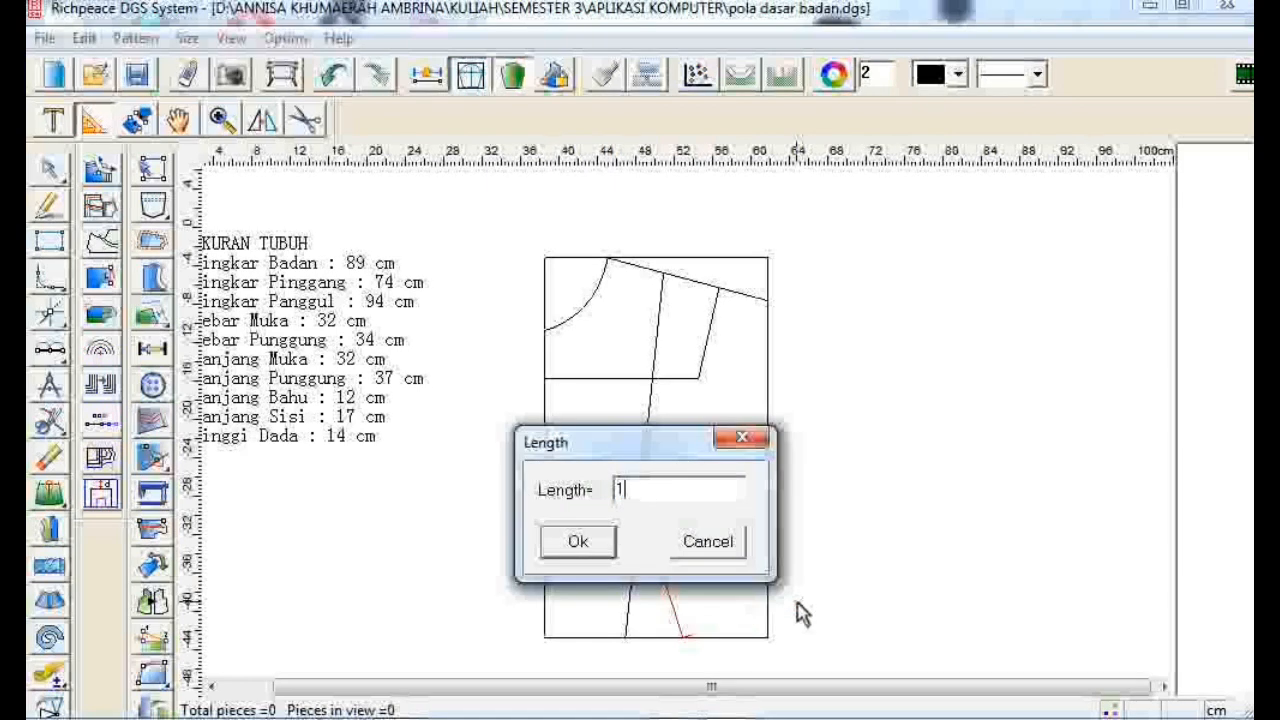
pyautogui.click(550, 545)
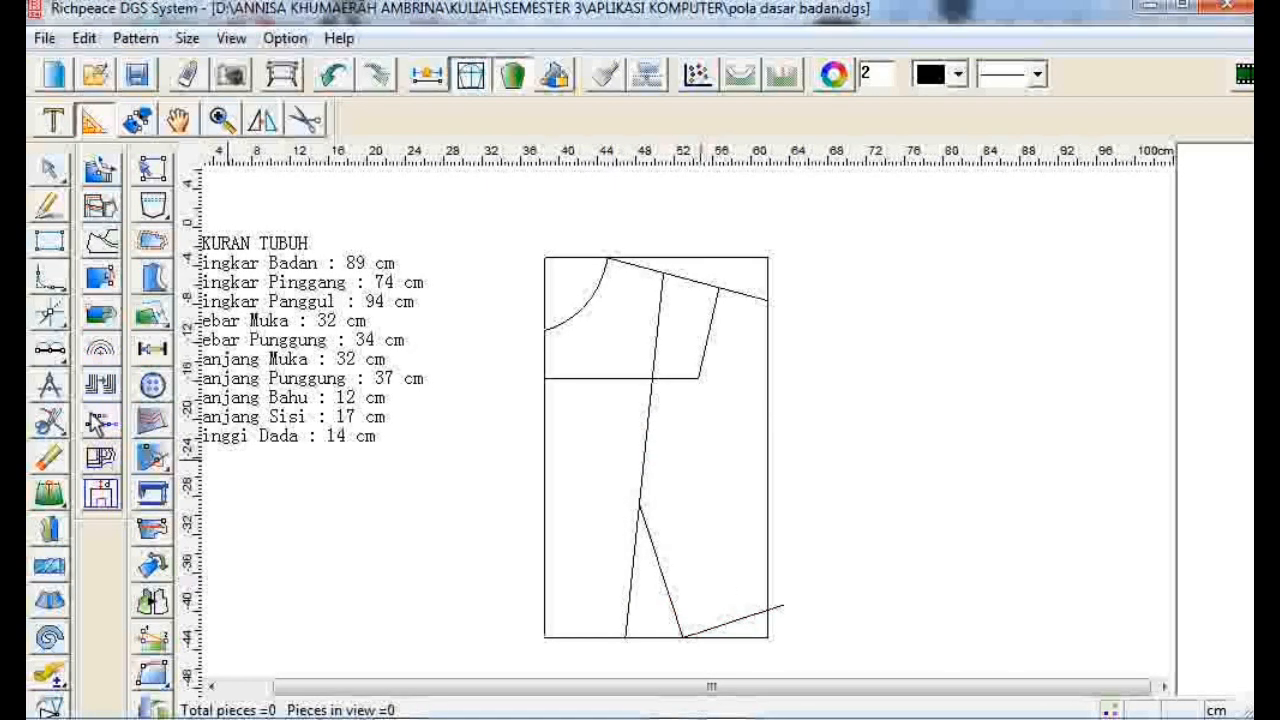
# - Use the compass to draw a 17 cm side line from that line's end to the right edge
pyautogui.click(784, 606)
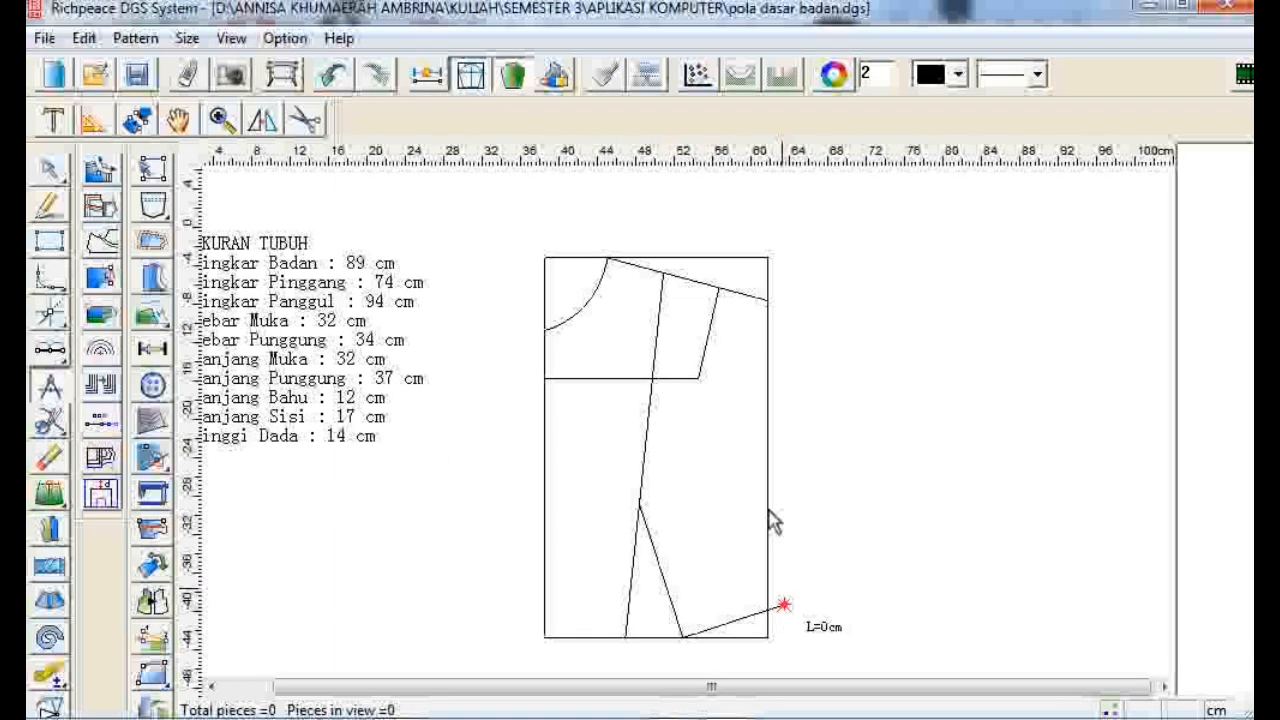
pyautogui.click(765, 443)
pyautogui.write('17')
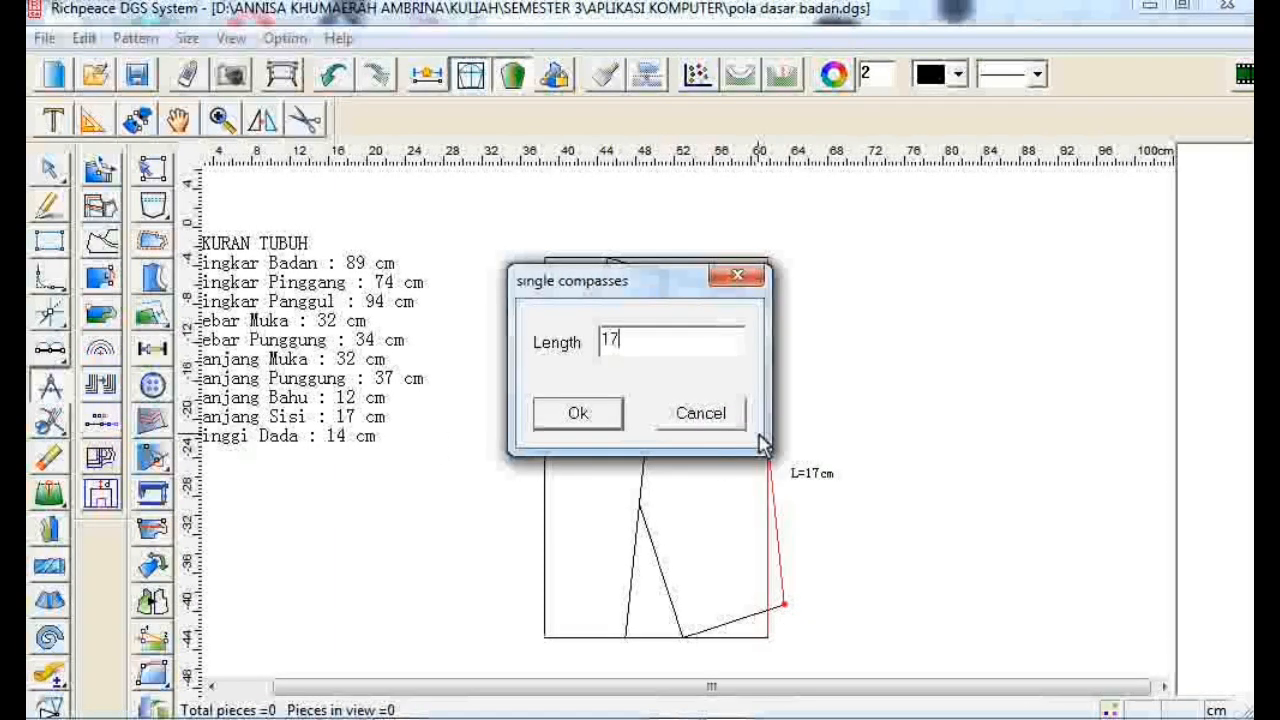
pyautogui.click(579, 413)
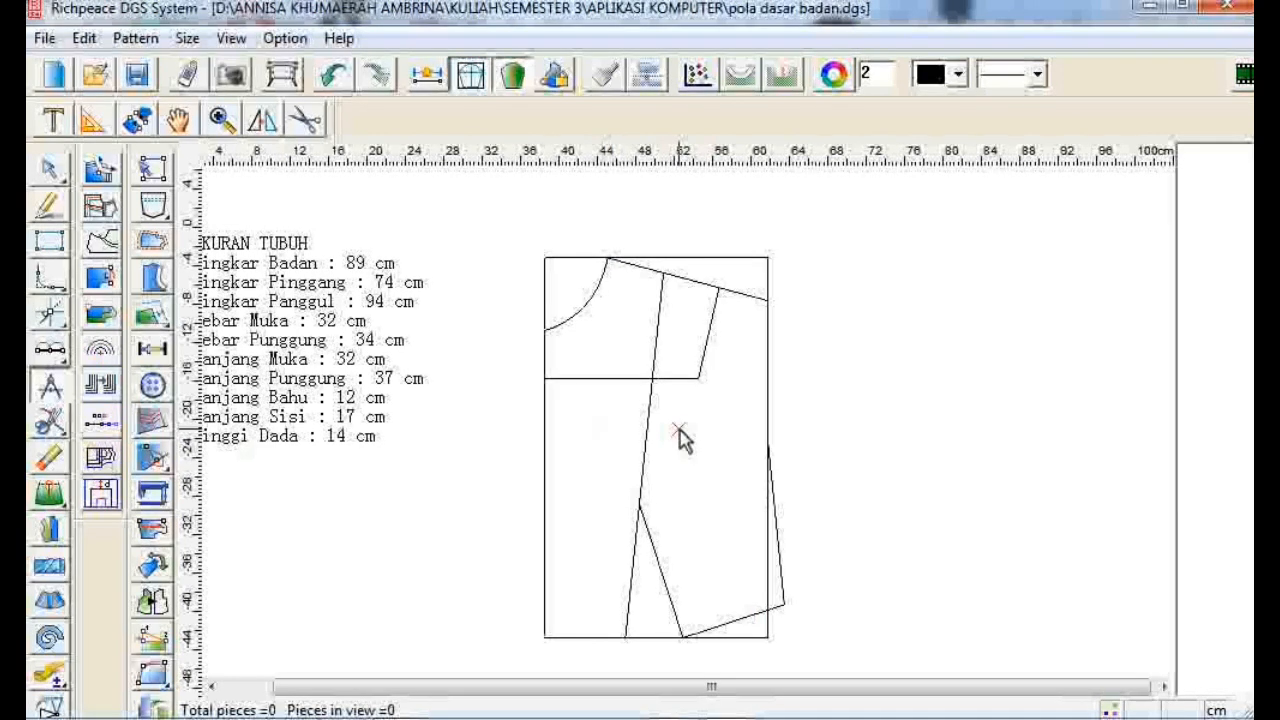
# - Draw a straight line from the top of the side line to the end of the chest line
pyautogui.press('Escape')
pyautogui.click(768, 443)
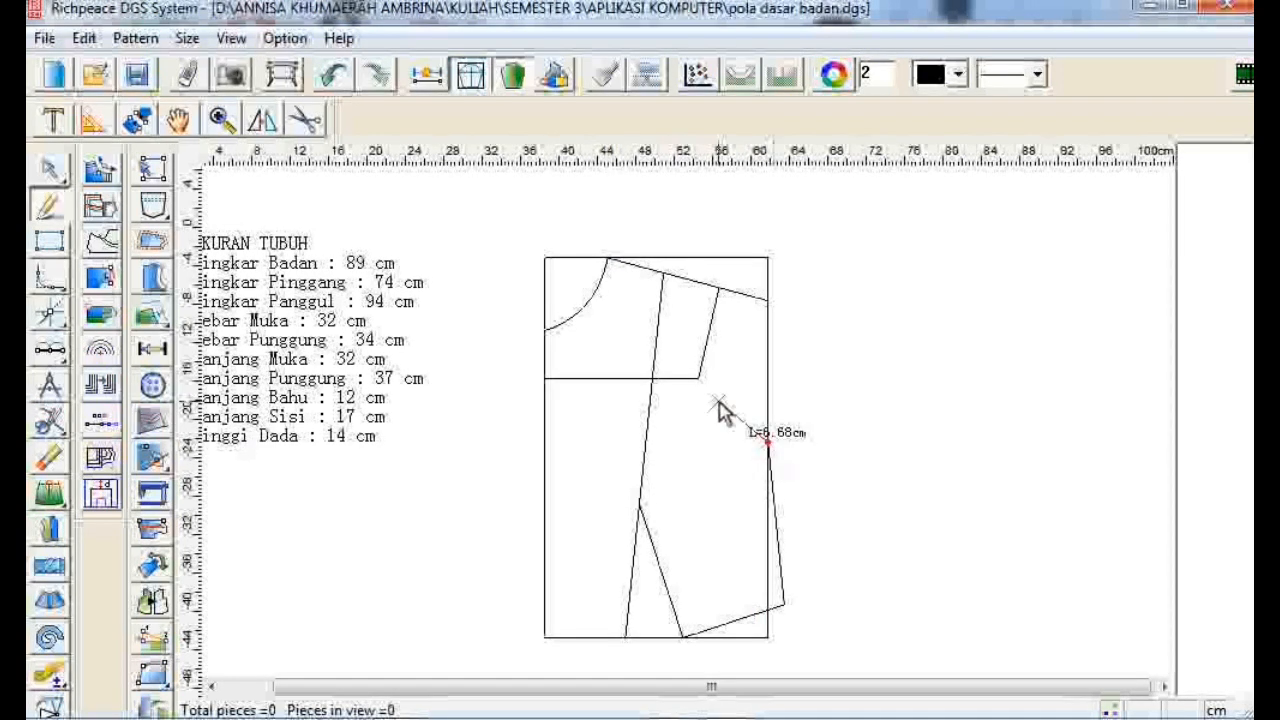
pyautogui.click(698, 378)
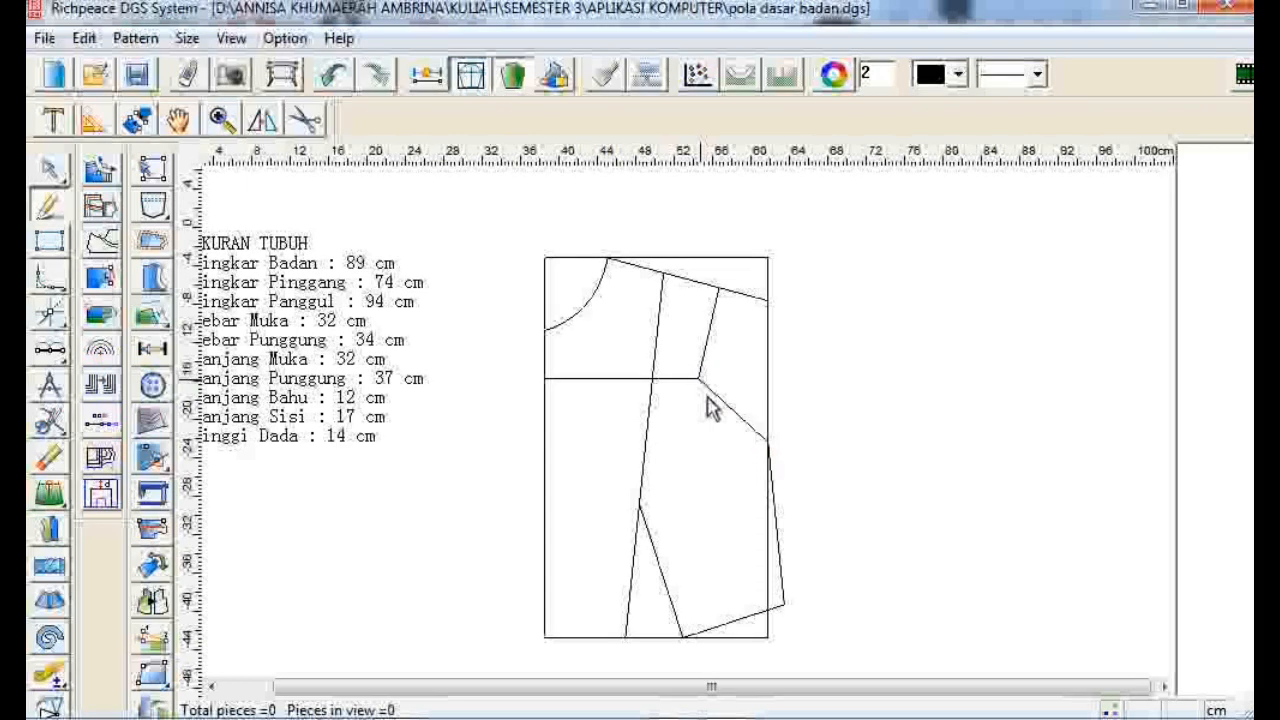
pyautogui.rightClick(720, 434)
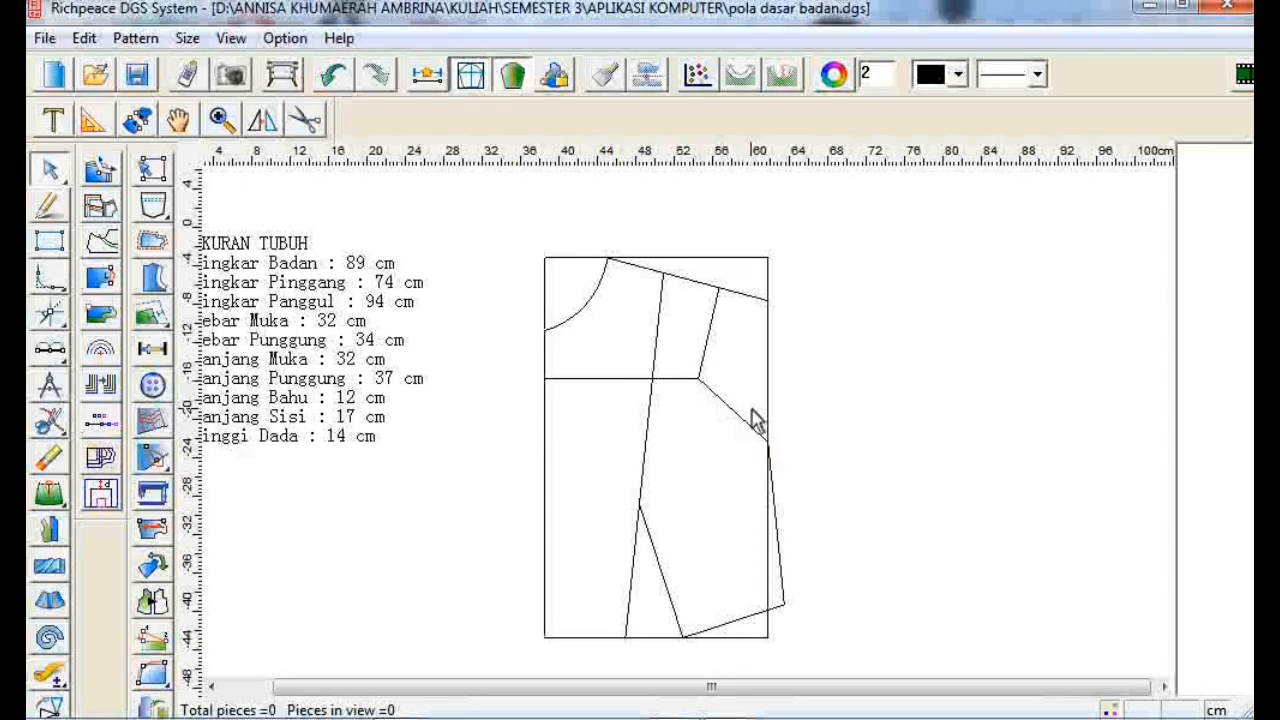
# - Bend that line into a curved front armhole by pulling its middle inward
pyautogui.click(750, 424)
pyautogui.moveTo(743, 418); pyautogui.dragTo(735, 436)
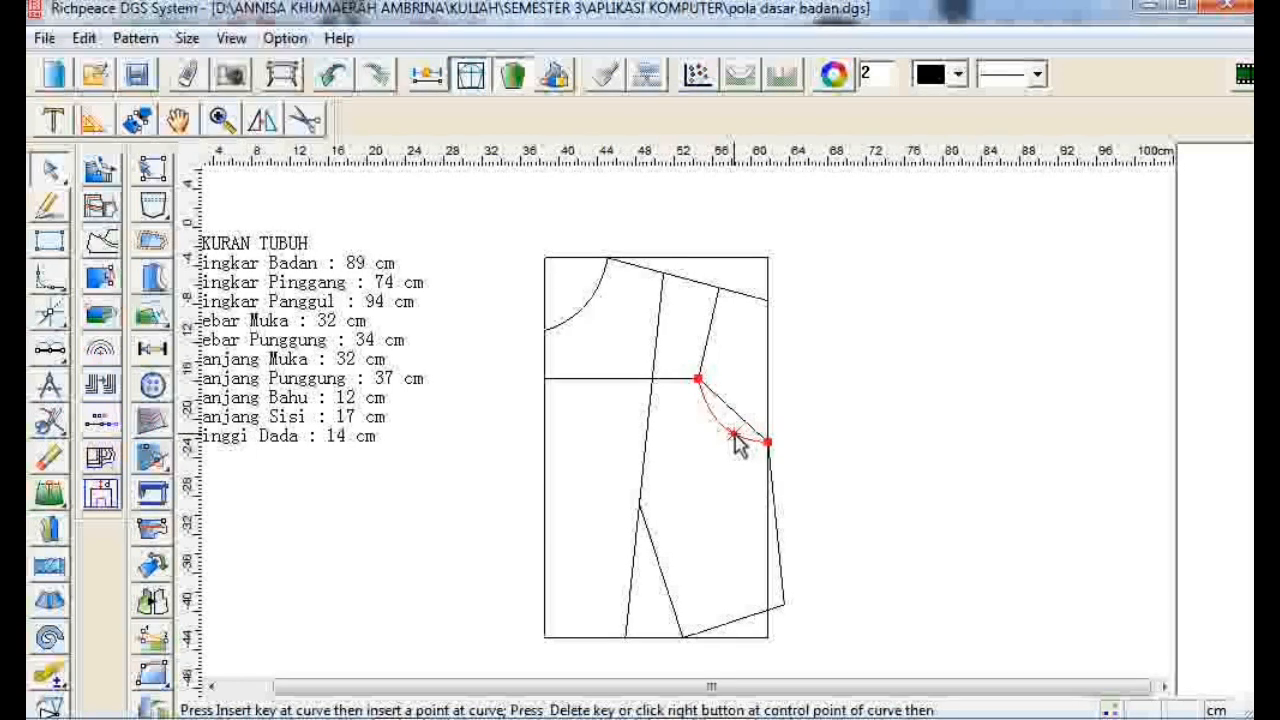
pyautogui.click(827, 430)
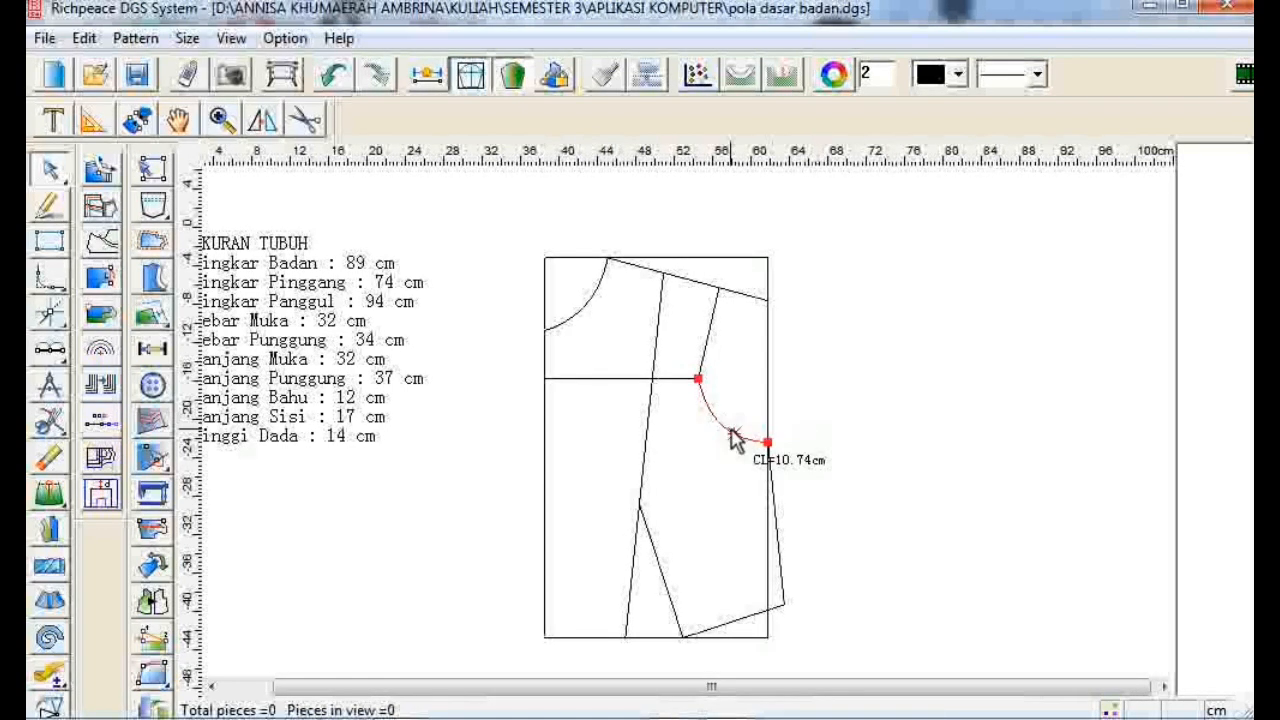
pyautogui.moveTo(735, 440); pyautogui.dragTo(737, 452)
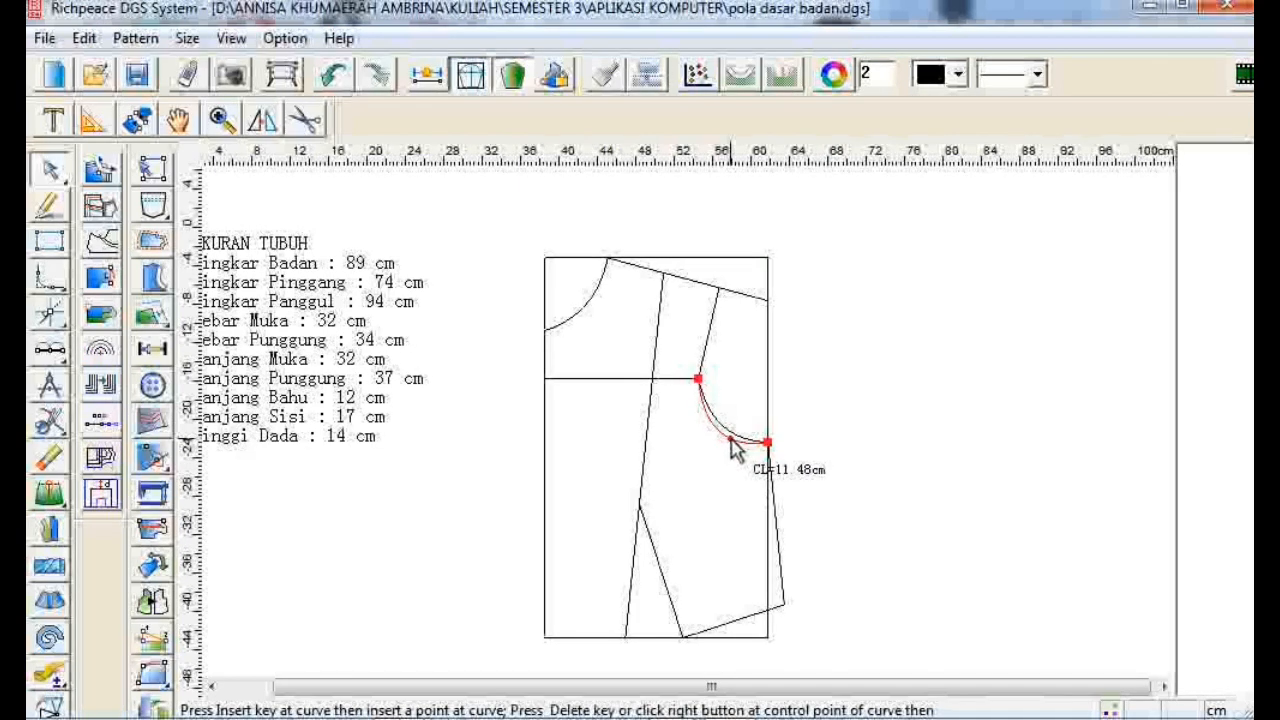
pyautogui.click(808, 436)
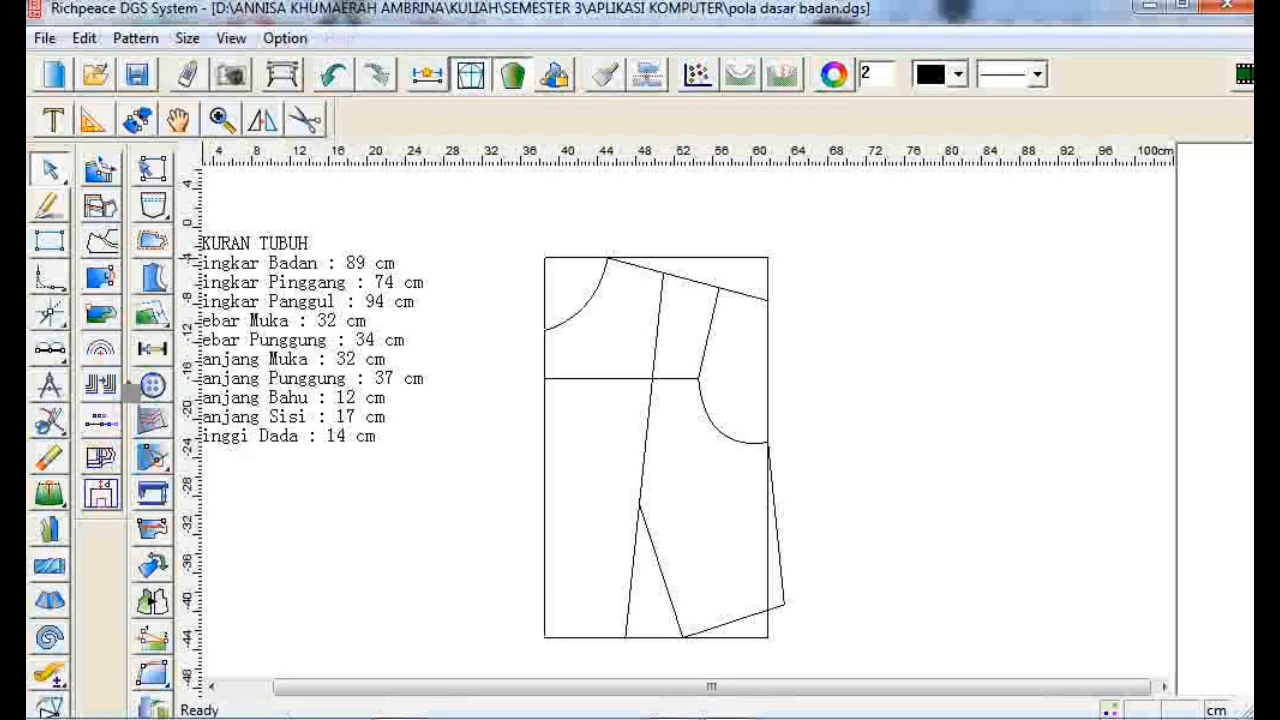
# - Create a pattern piece by selecting the bodice outline: neckline, shoulder, armhole, side, waist and dart lines
pyautogui.click(52, 420)
pyautogui.click(93, 420)
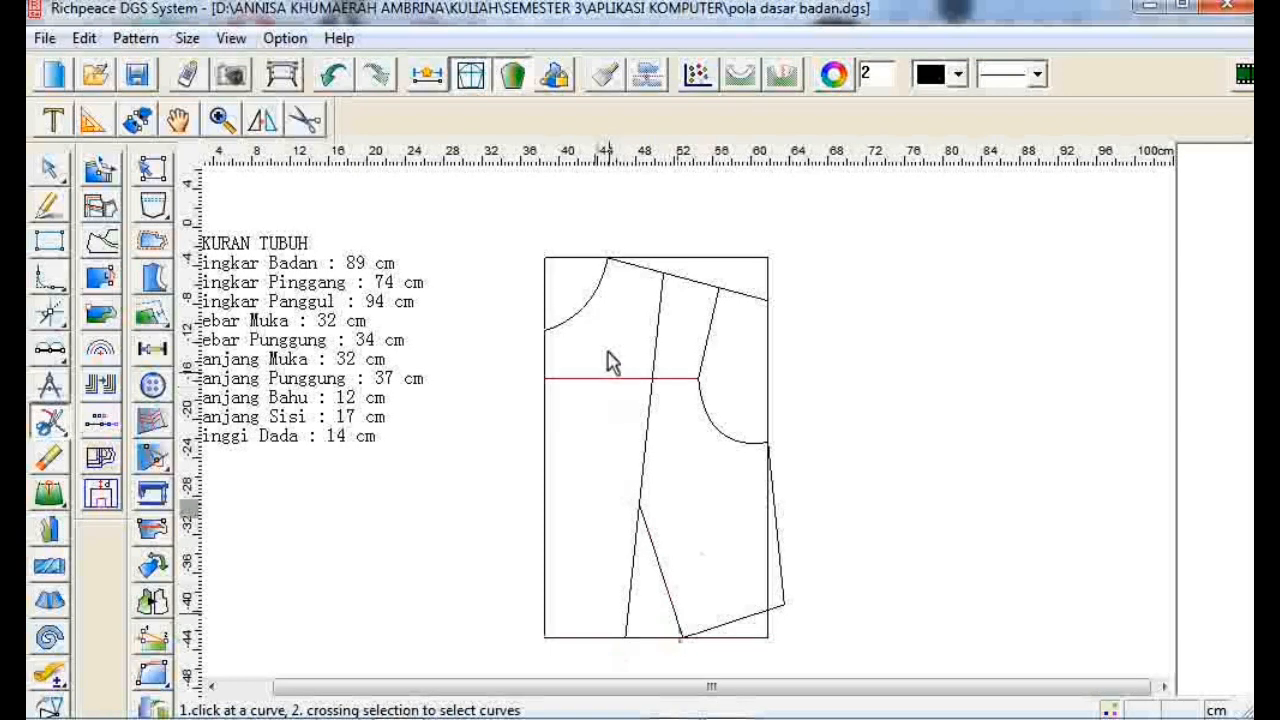
pyautogui.click(717, 292)
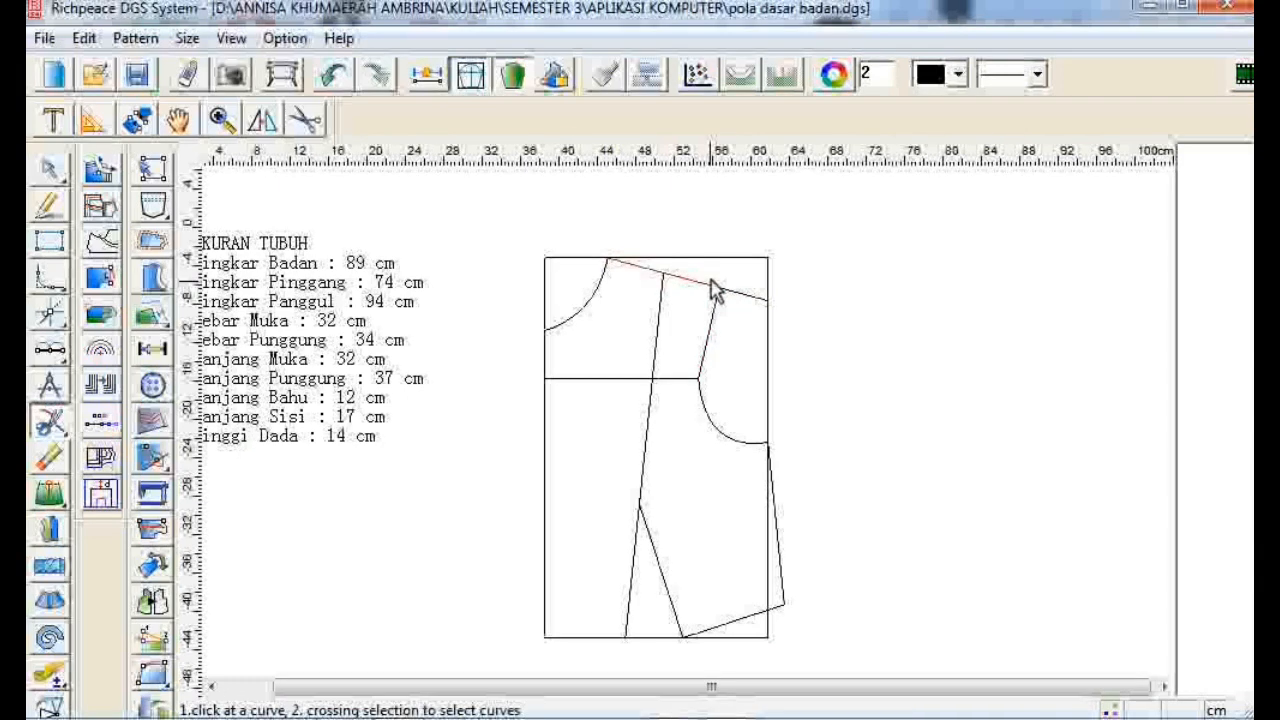
pyautogui.click(628, 639)
pyautogui.click(628, 637)
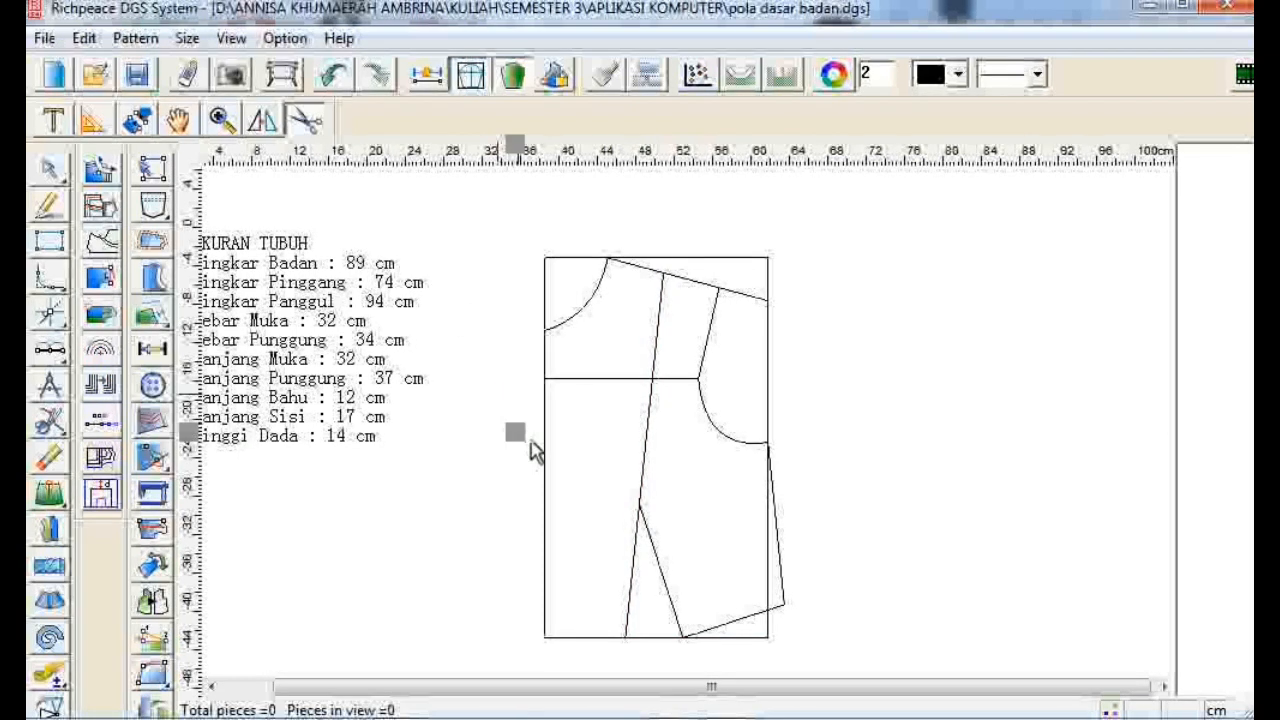
pyautogui.click(583, 322)
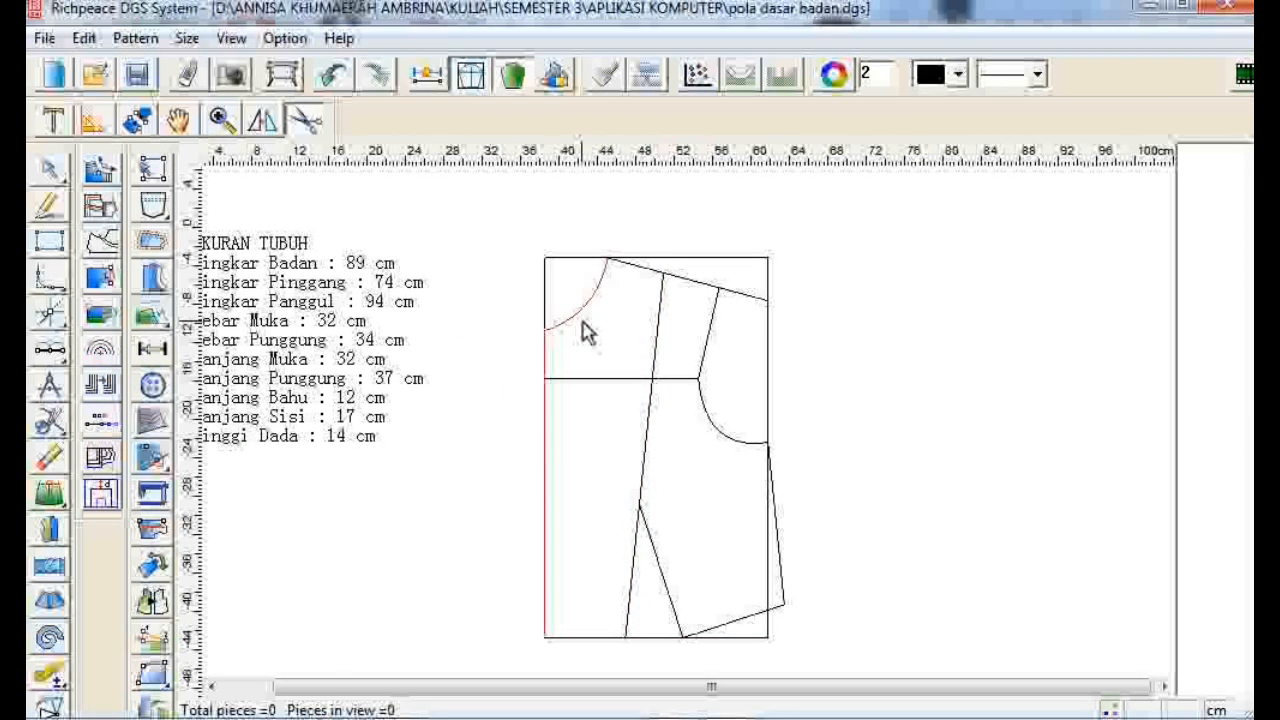
pyautogui.click(628, 268)
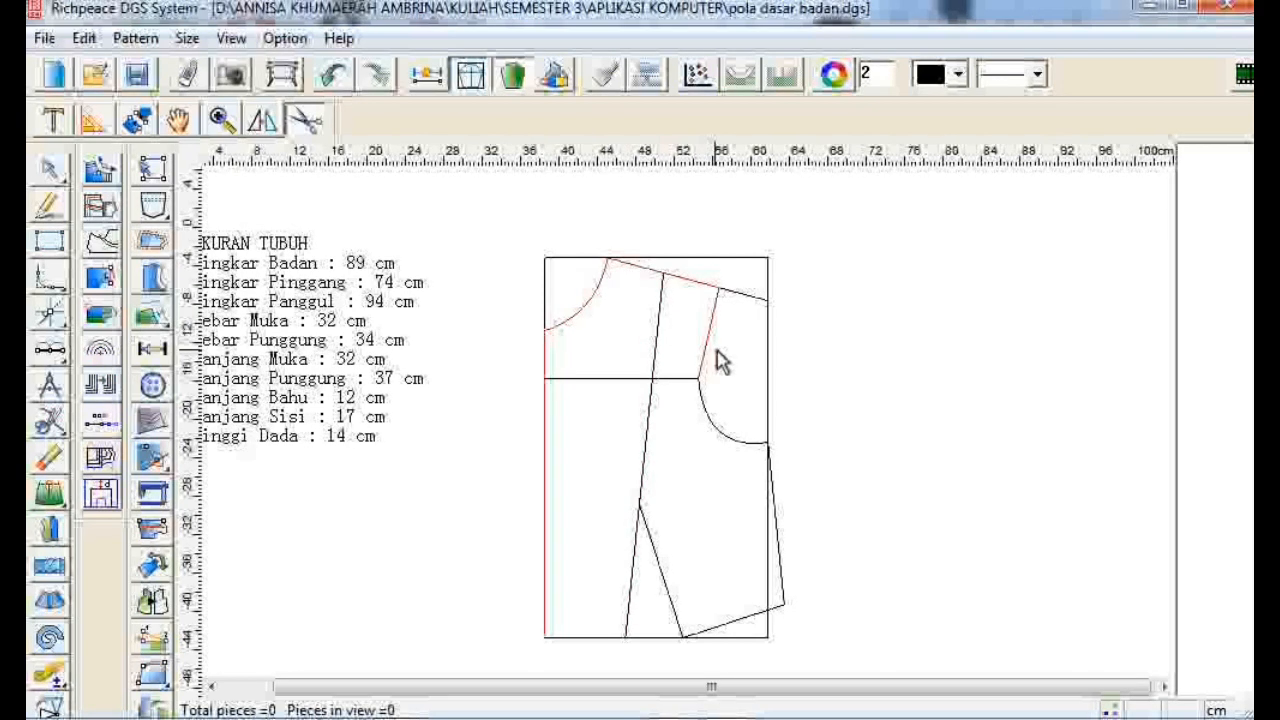
pyautogui.click(707, 442)
pyautogui.click(795, 601)
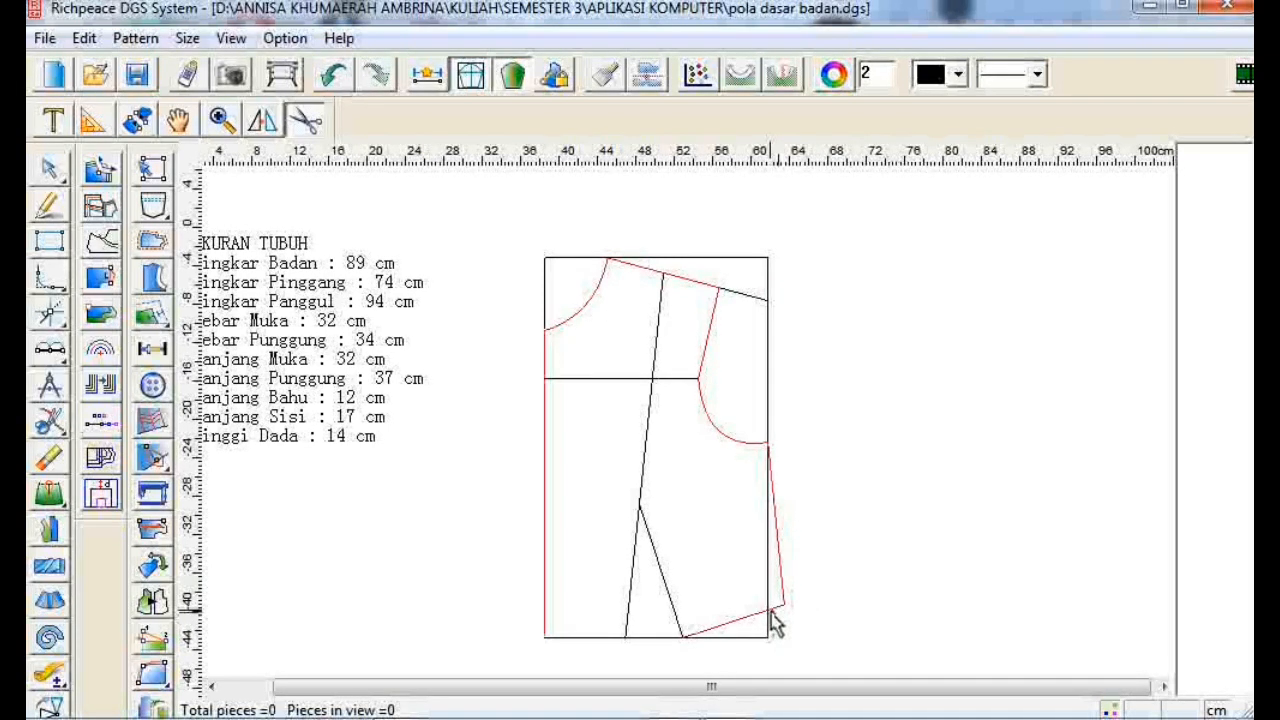
pyautogui.click(771, 613)
pyautogui.click(674, 605)
pyautogui.click(629, 602)
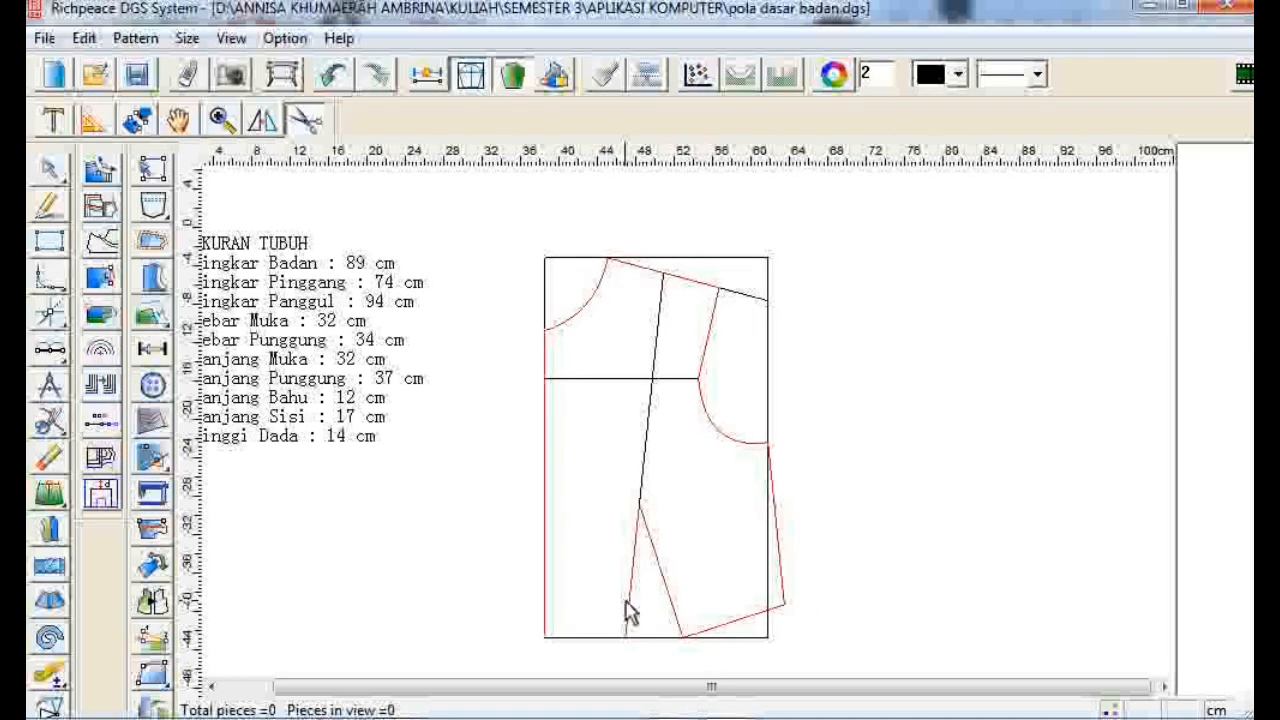
pyautogui.click(601, 637)
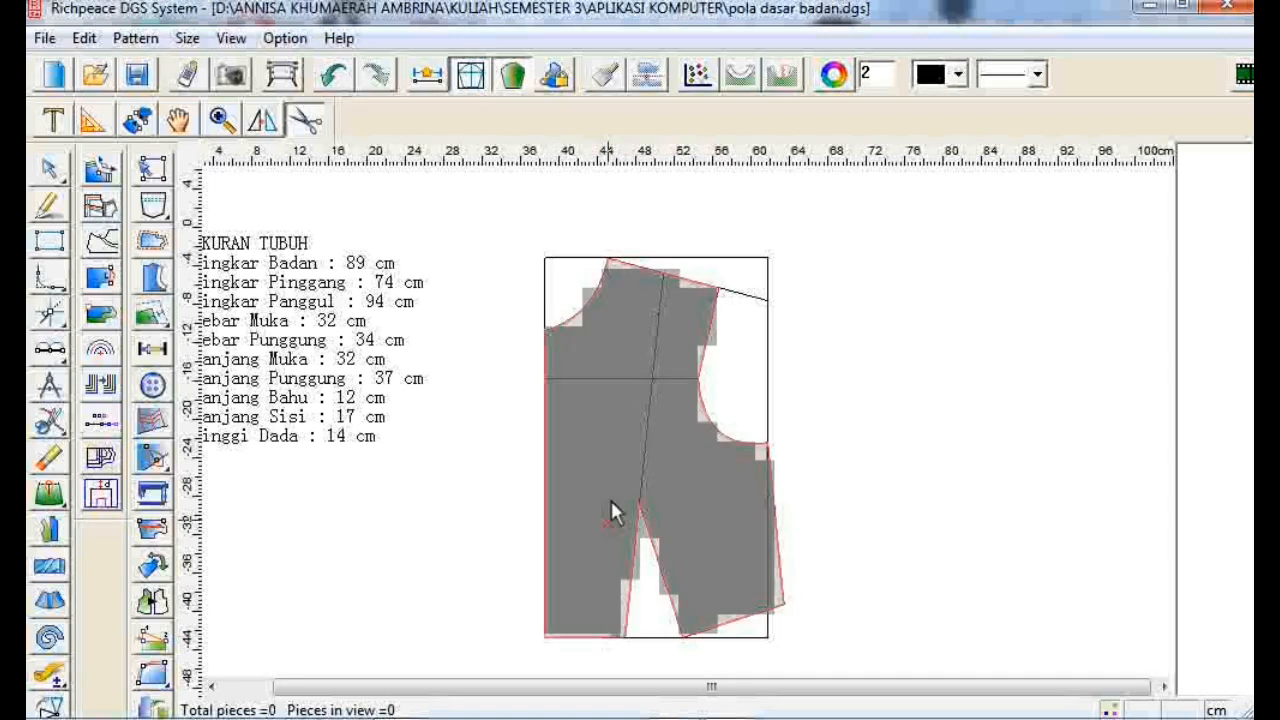
pyautogui.rightClick(866, 497)
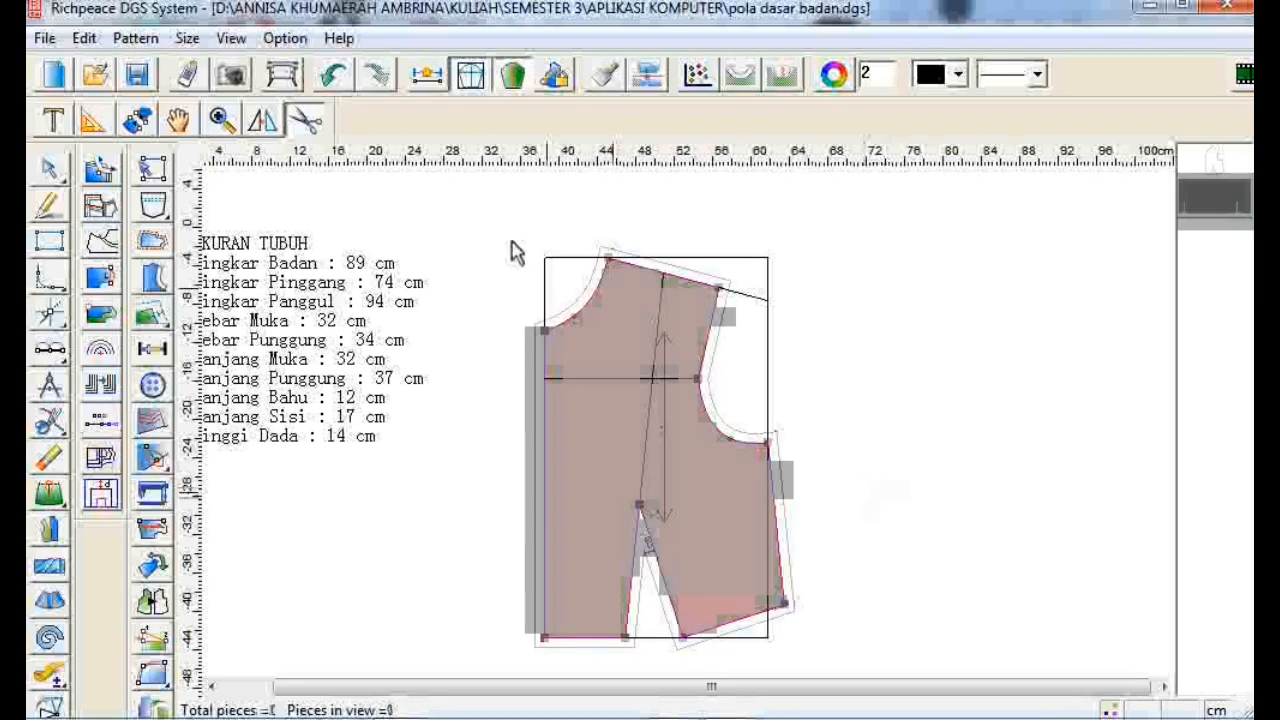
# - Move the new pattern piece to the right of the draft
pyautogui.click(177, 120)
pyautogui.moveTo(611, 474); pyautogui.dragTo(886, 464)
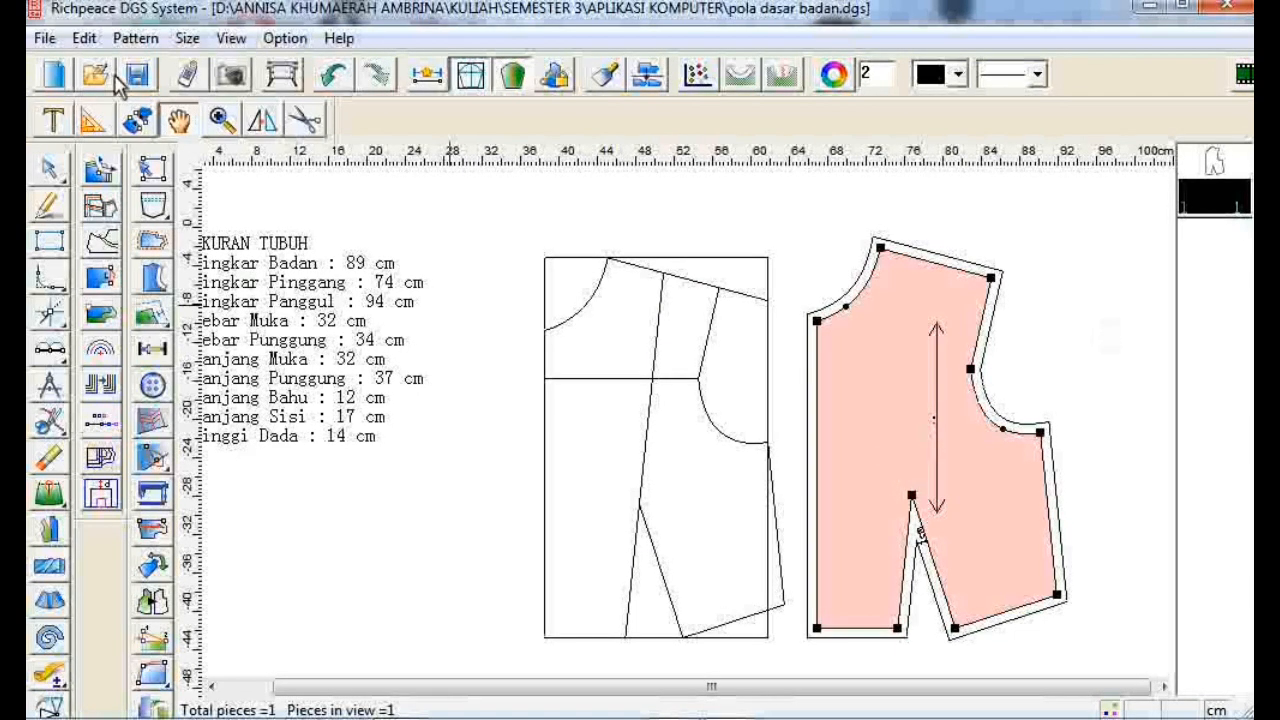
# - Reposition the grainline parallel to the centre-front edge of the pattern piece
pyautogui.click(155, 247)
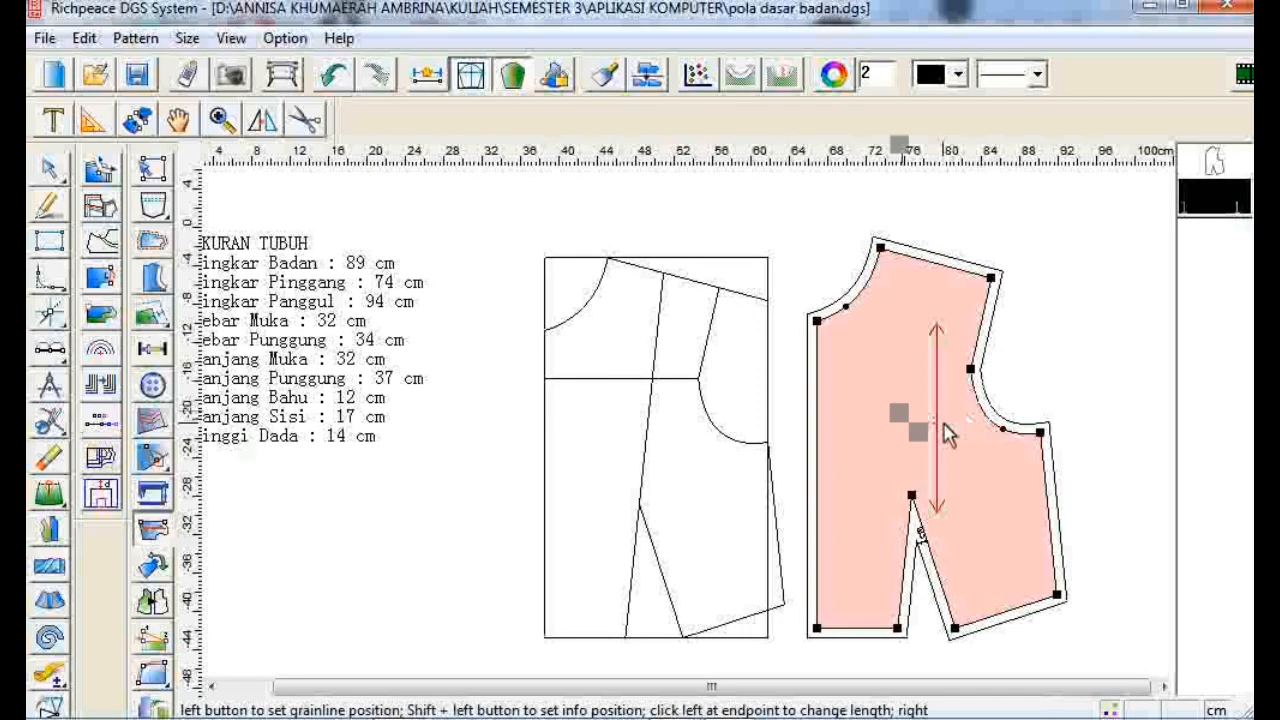
pyautogui.click(943, 426)
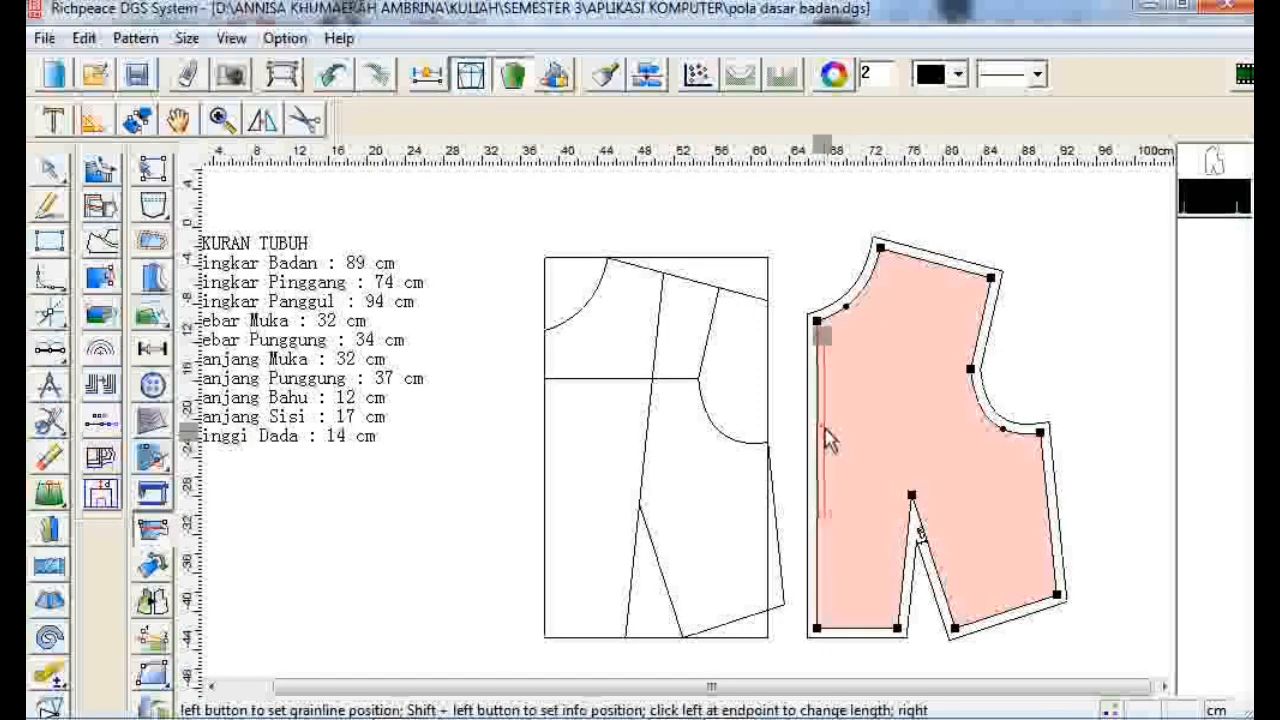
pyautogui.click(845, 427)
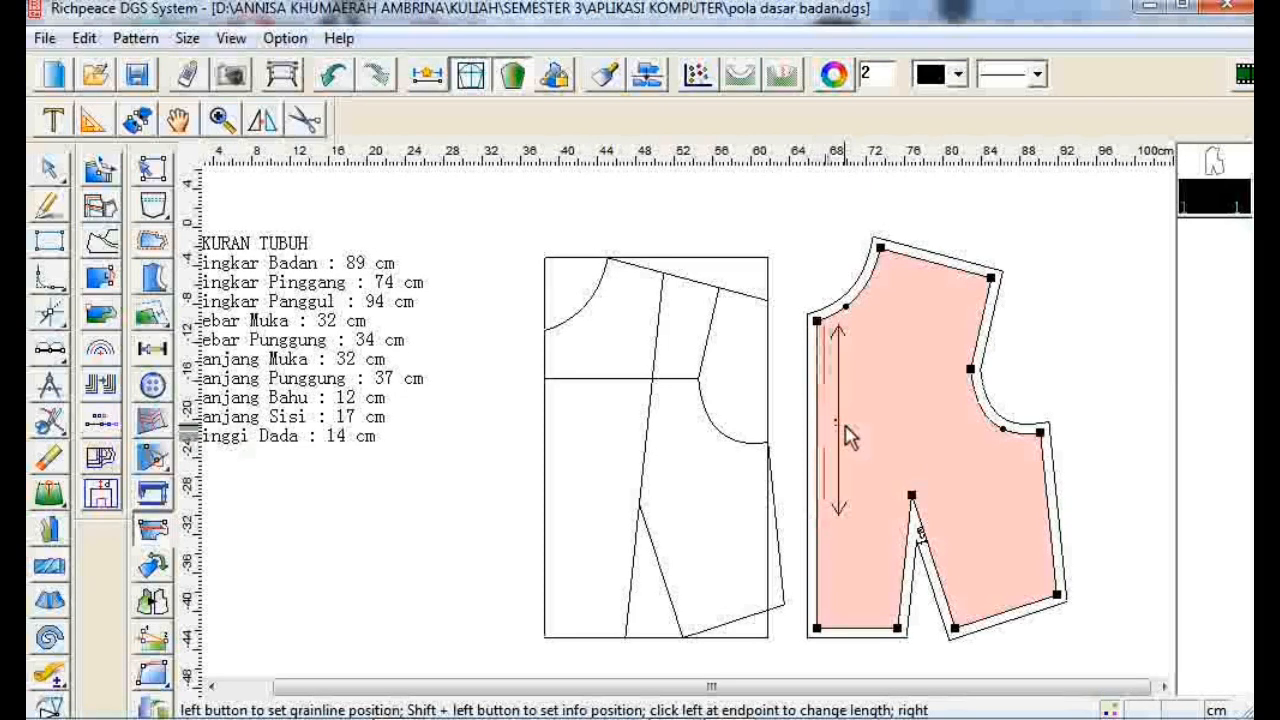
pyautogui.click(855, 522)
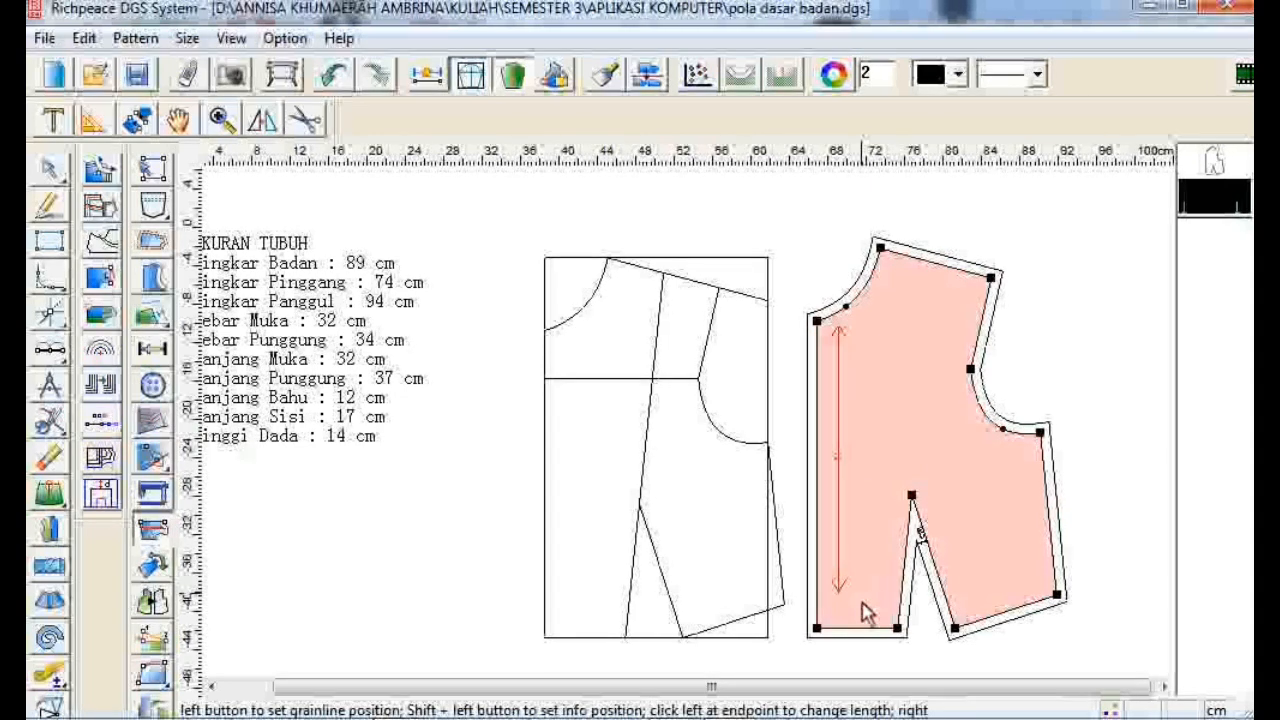
pyautogui.click(863, 613)
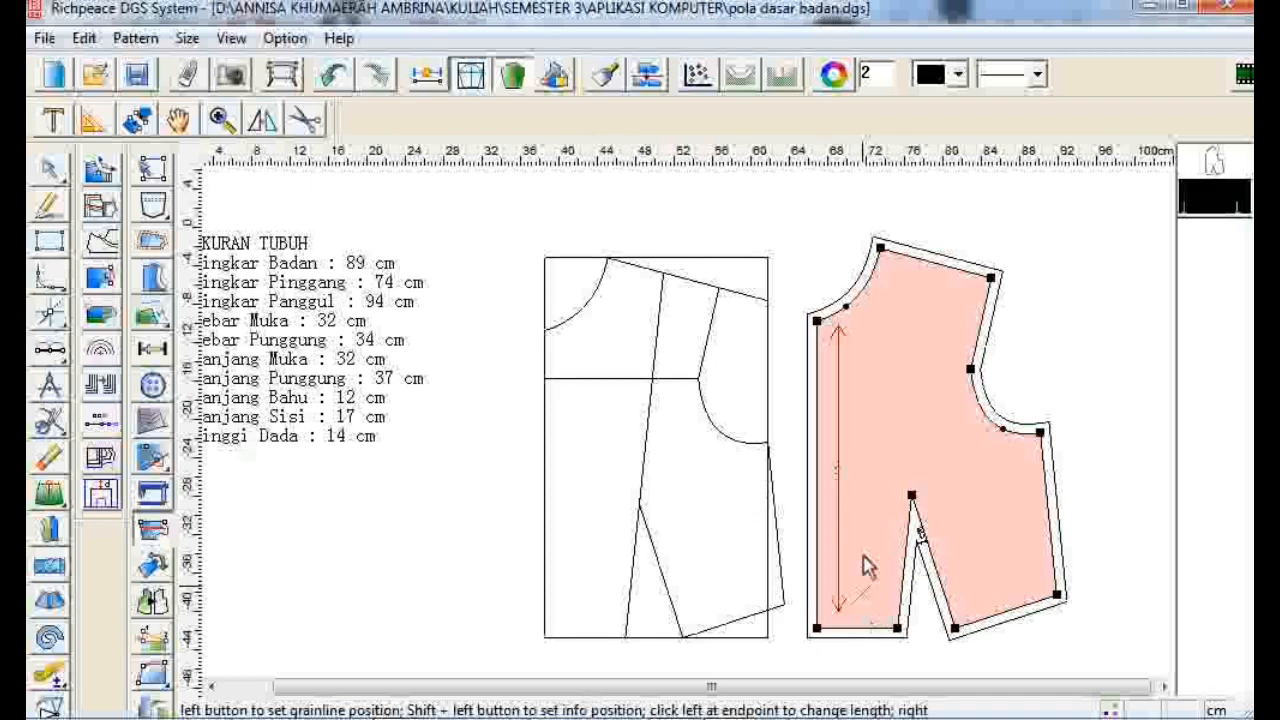
pyautogui.rightClick(866, 566)
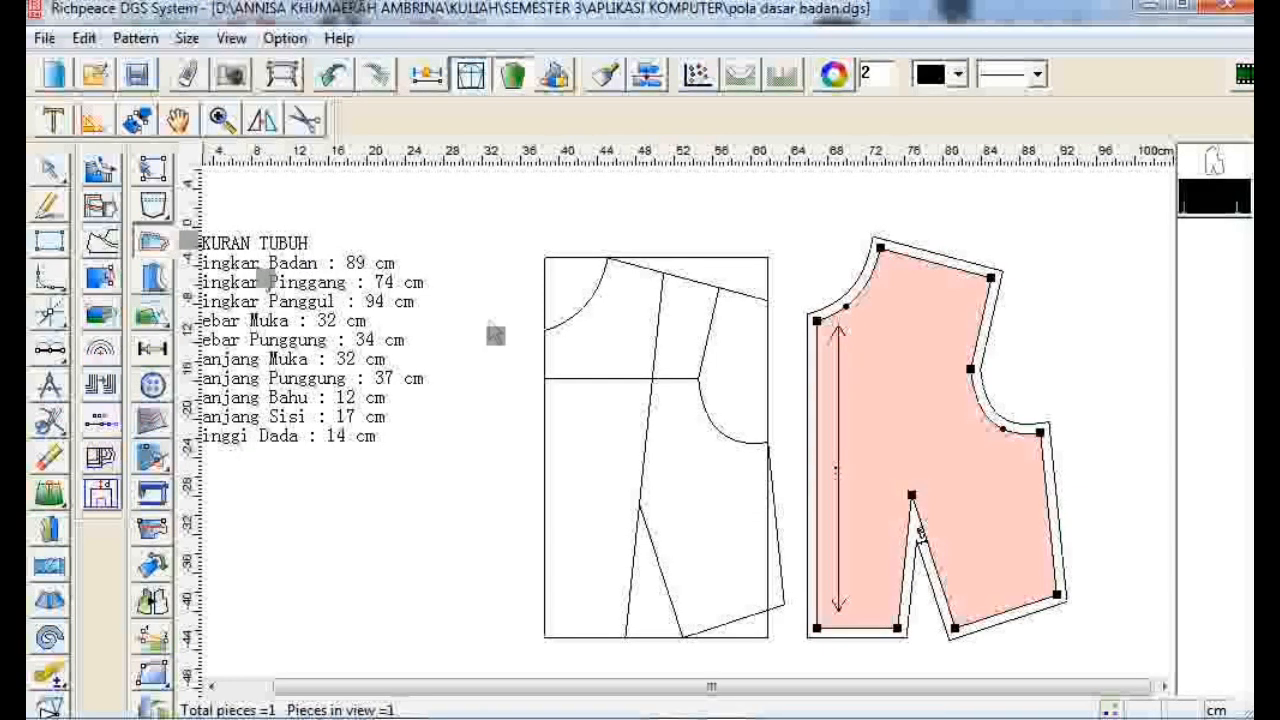
# - Add a 1 cm seam allowance to the neckline and a 2 cm seam allowance to the shoulder
pyautogui.click(817, 324)
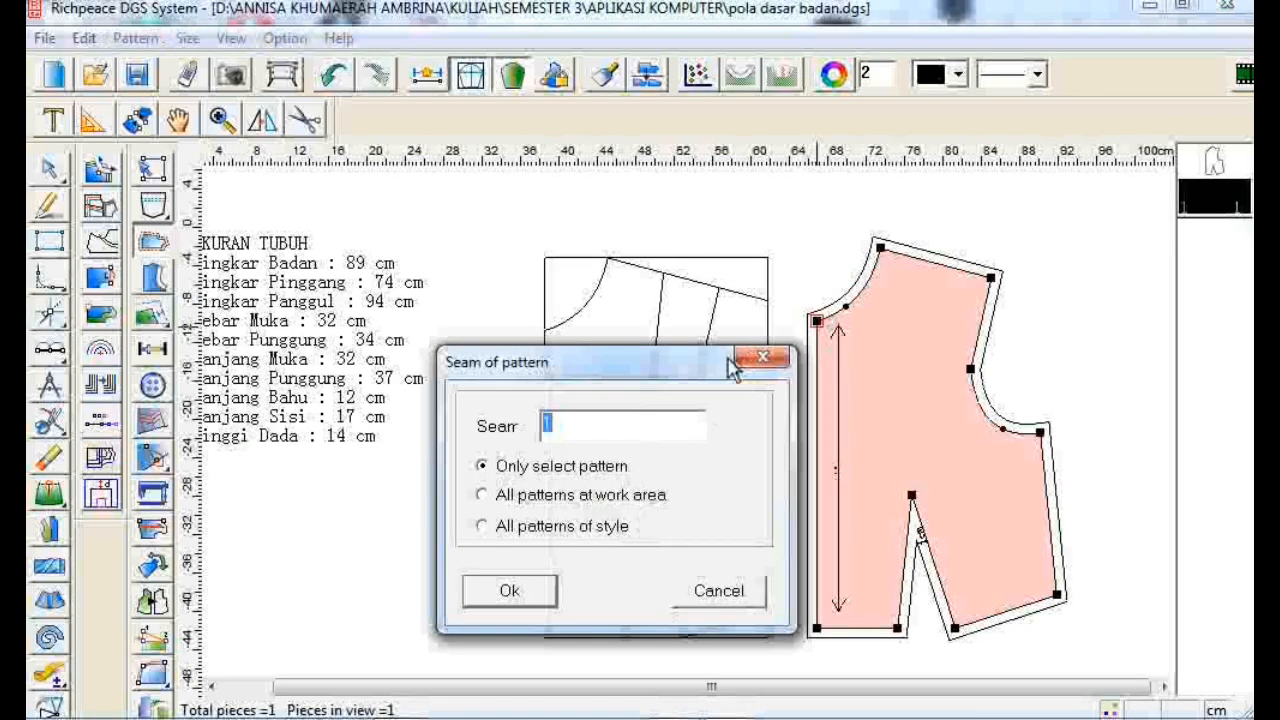
pyautogui.click(768, 358)
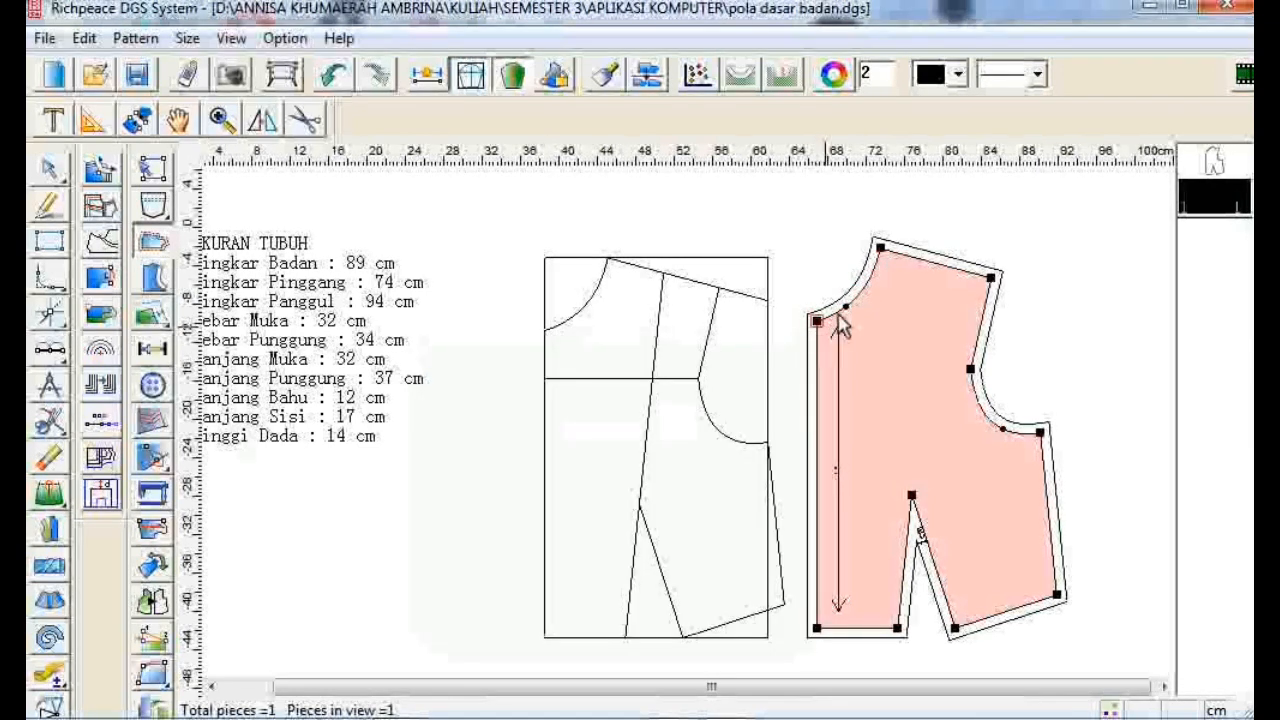
pyautogui.click(880, 250)
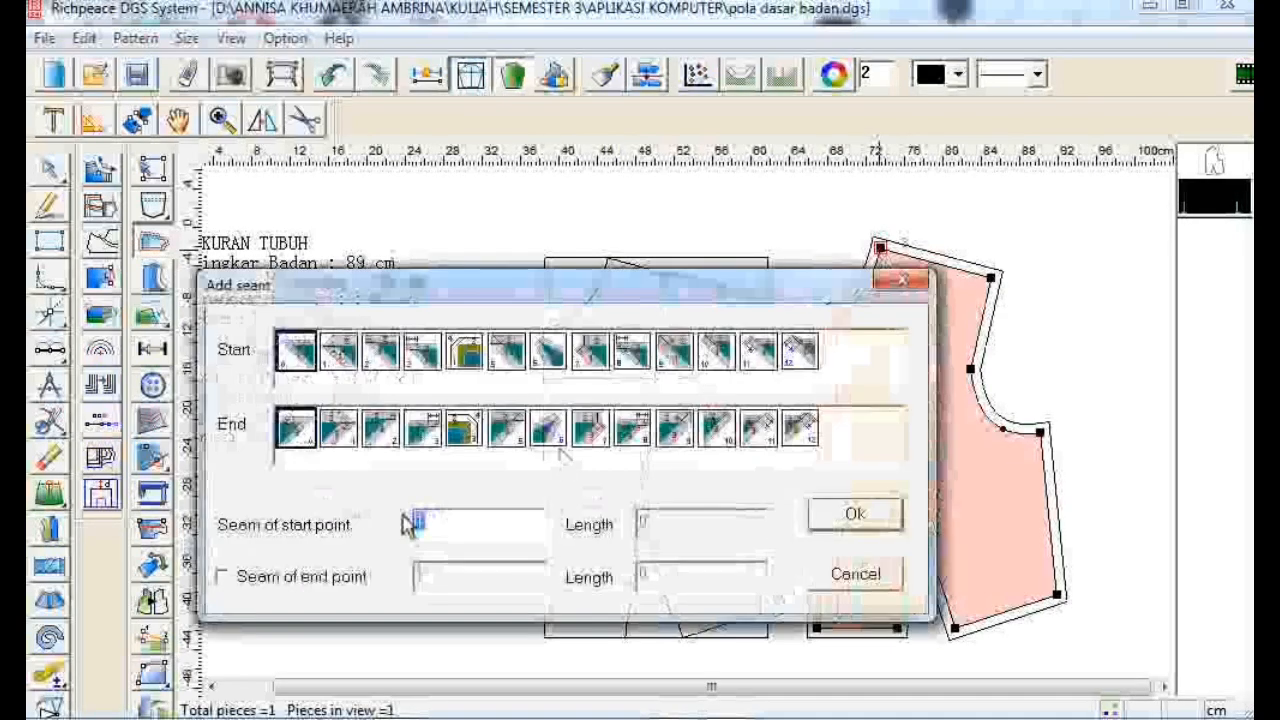
pyautogui.write('1')
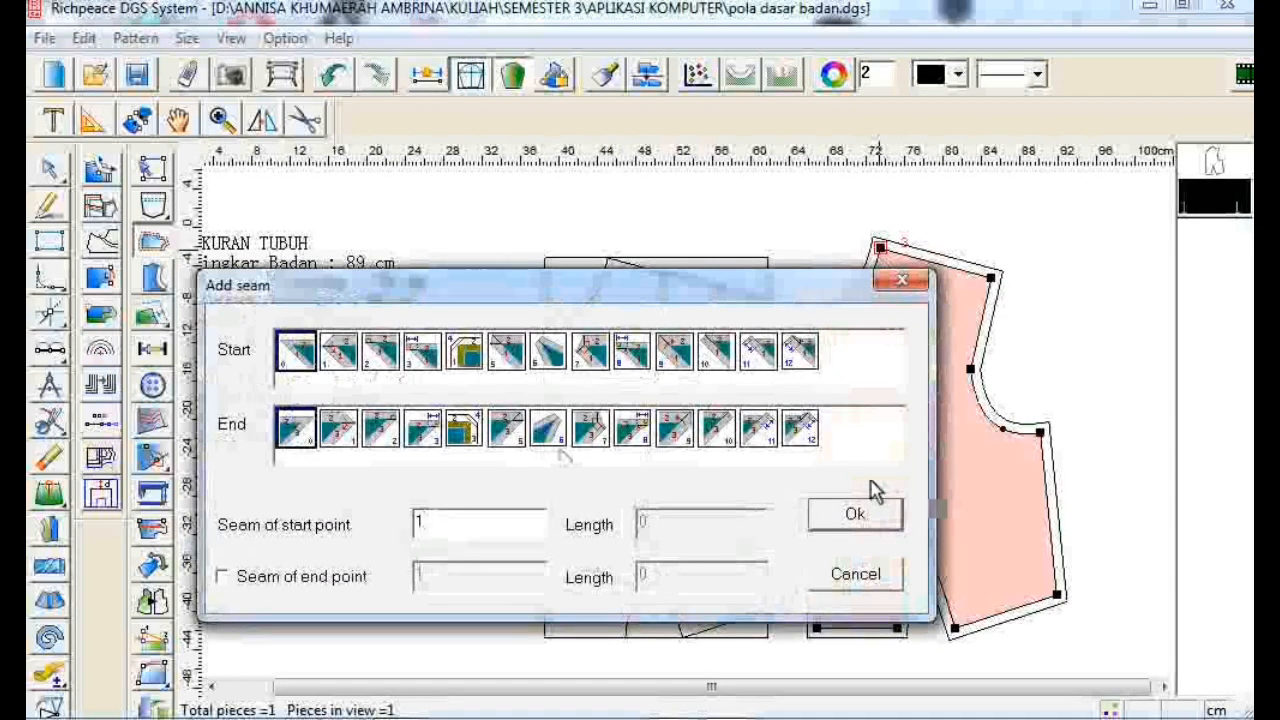
pyautogui.click(868, 513)
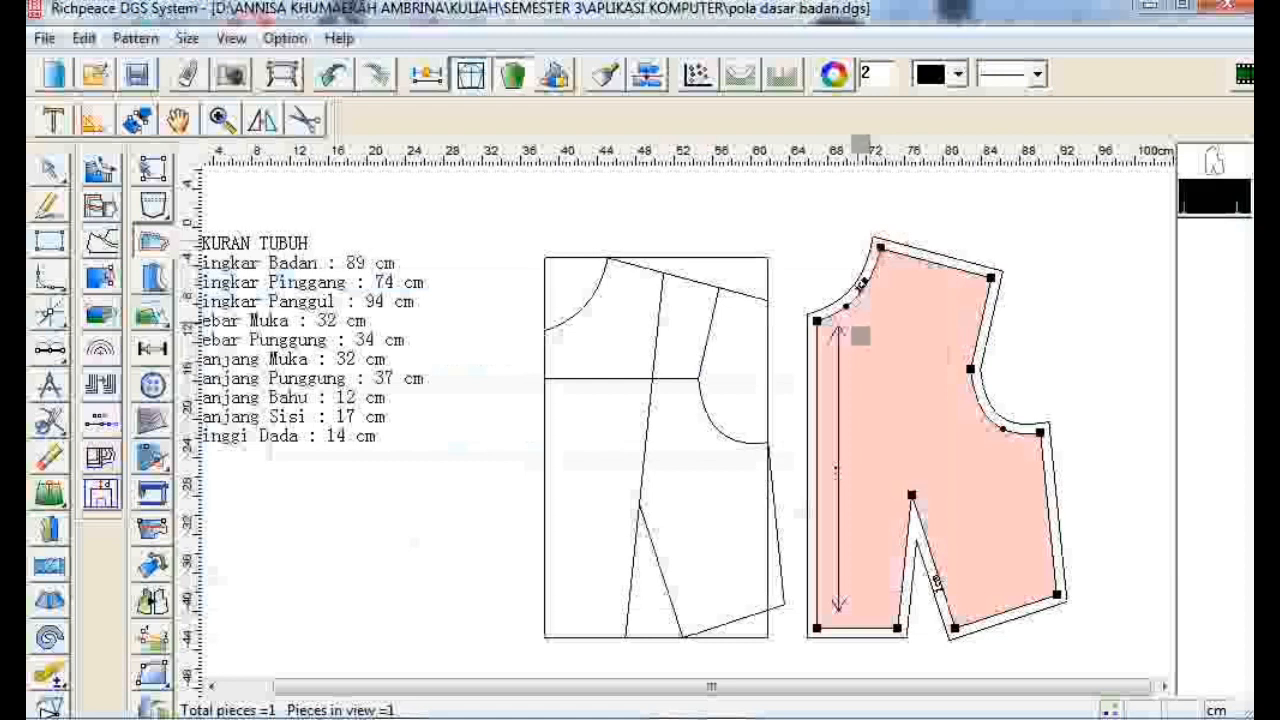
pyautogui.click(988, 272)
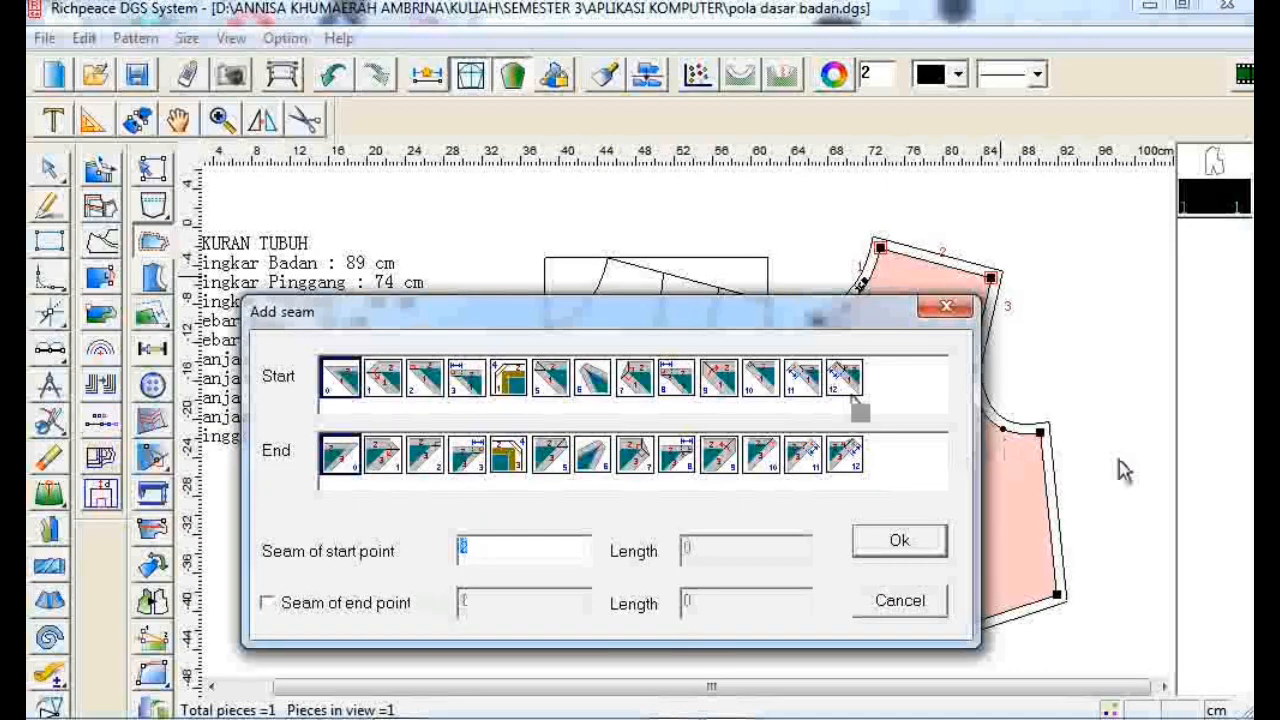
pyautogui.write('2')
pyautogui.click(898, 545)
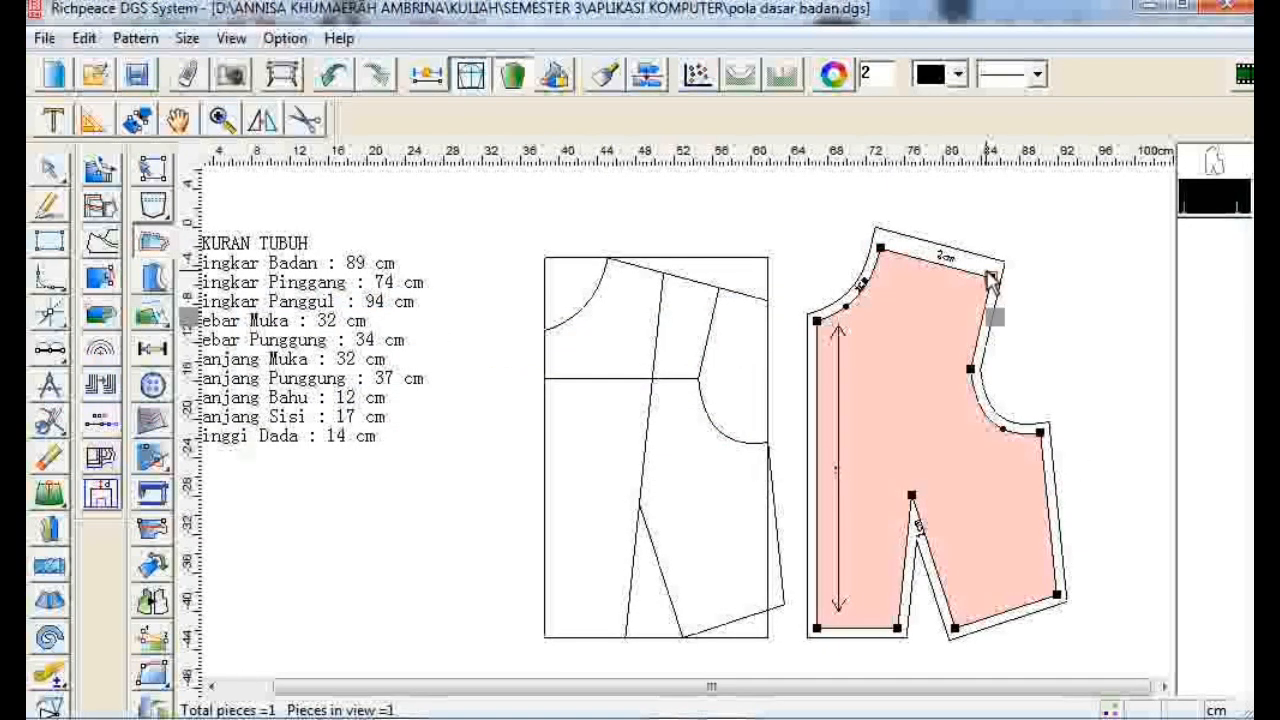
# - Add a 1.5 cm seam allowance to the armhole and a 2 cm seam allowance to the side seam
pyautogui.click(1042, 436)
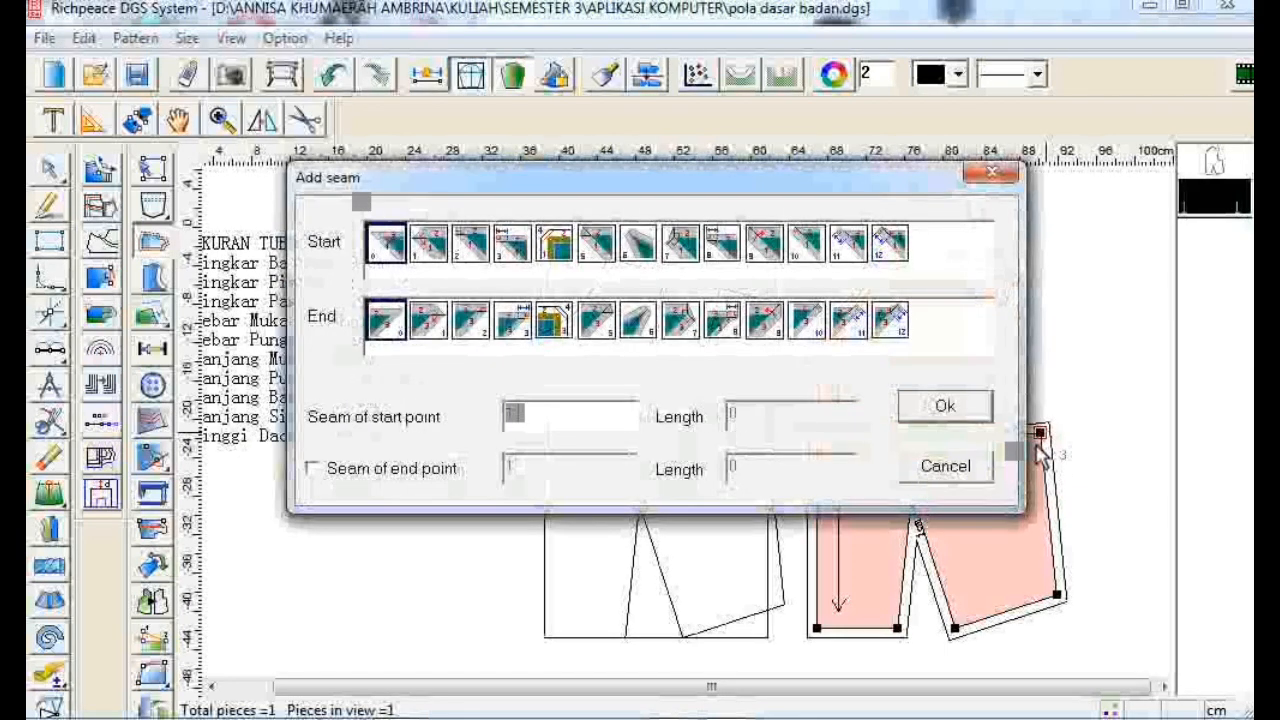
pyautogui.write('1.5')
pyautogui.press('Return')
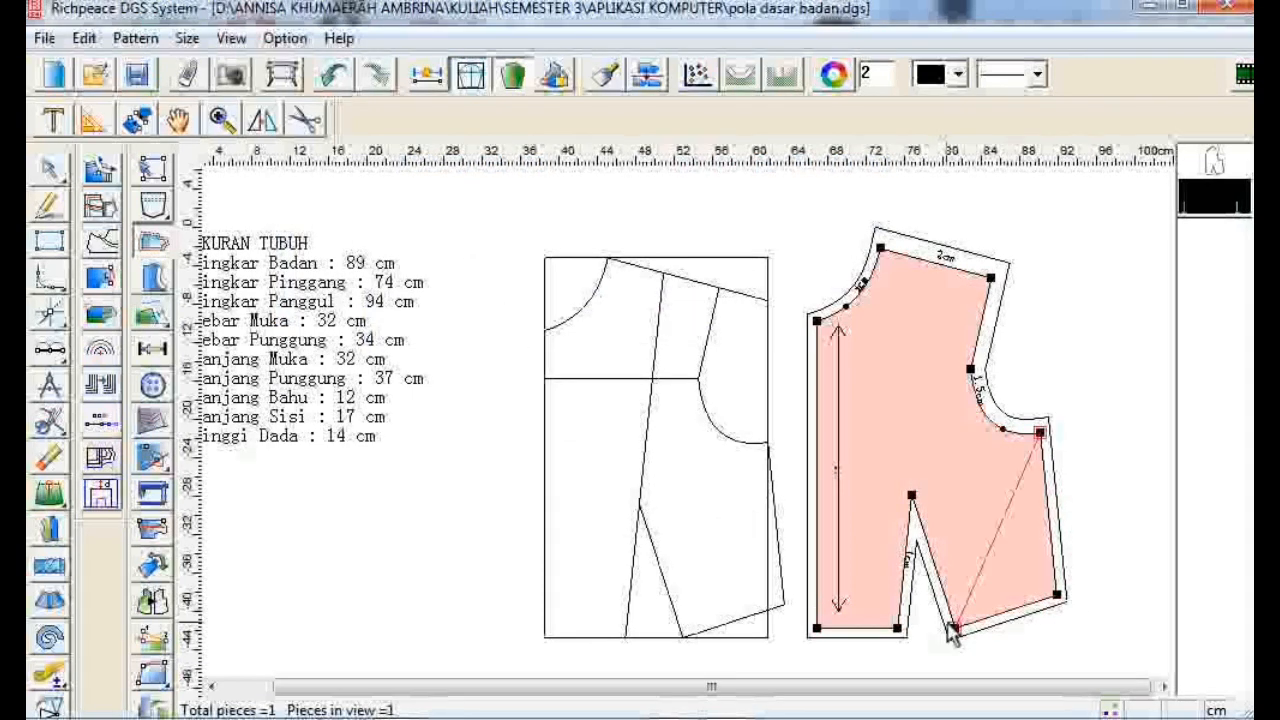
pyautogui.click(1063, 603)
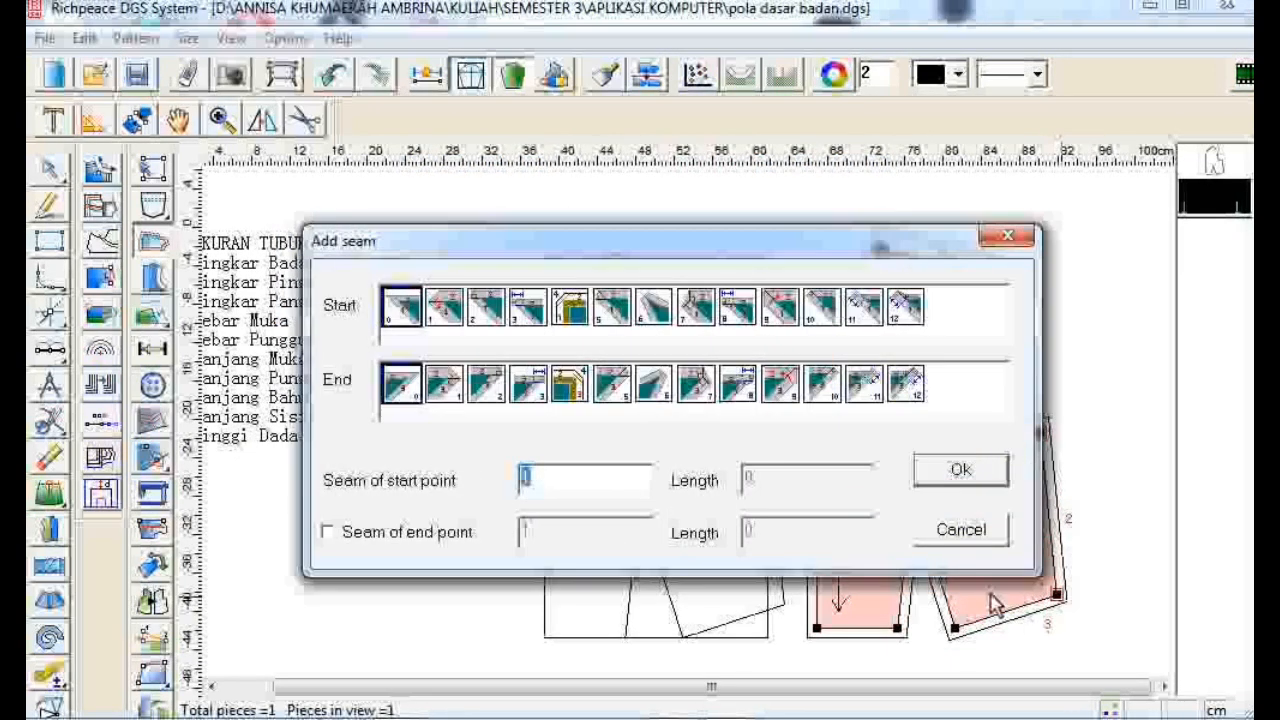
pyautogui.write('2')
pyautogui.click(988, 472)
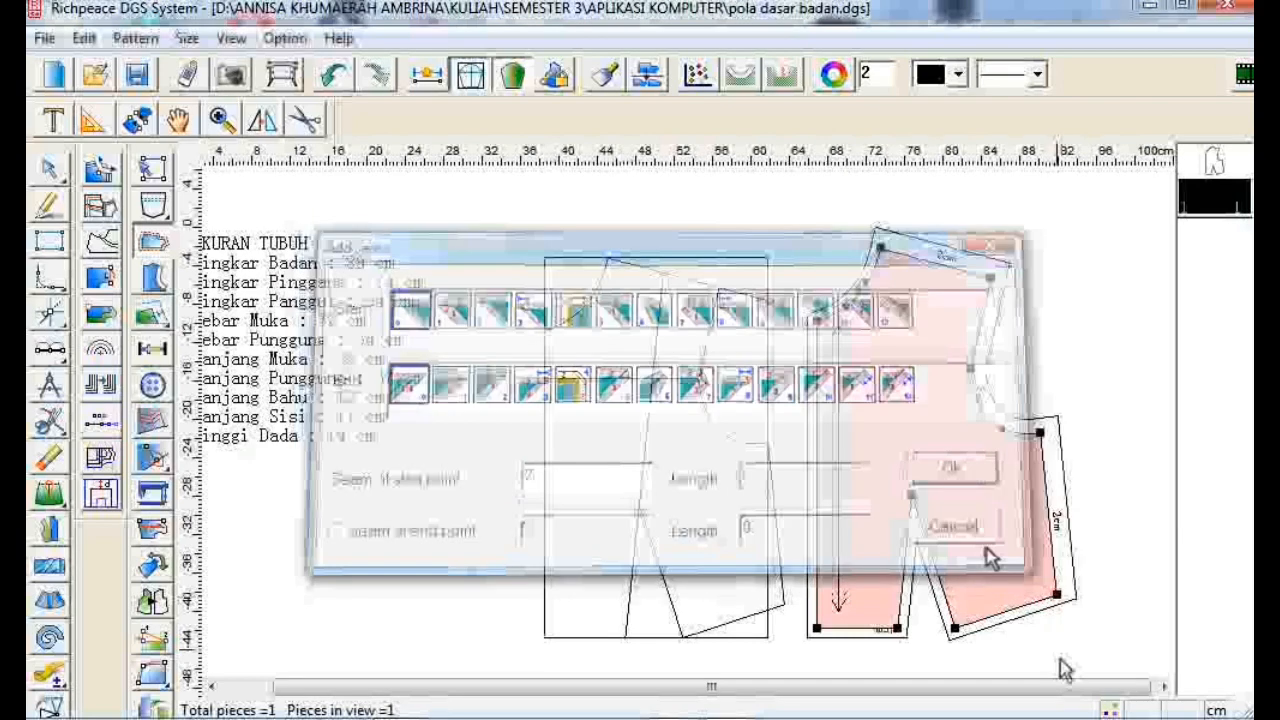
# - Add a 4 cm seam allowance to both waistline segments and set the centre-front edge's seam allowance to 0 cm
pyautogui.click(970, 625)
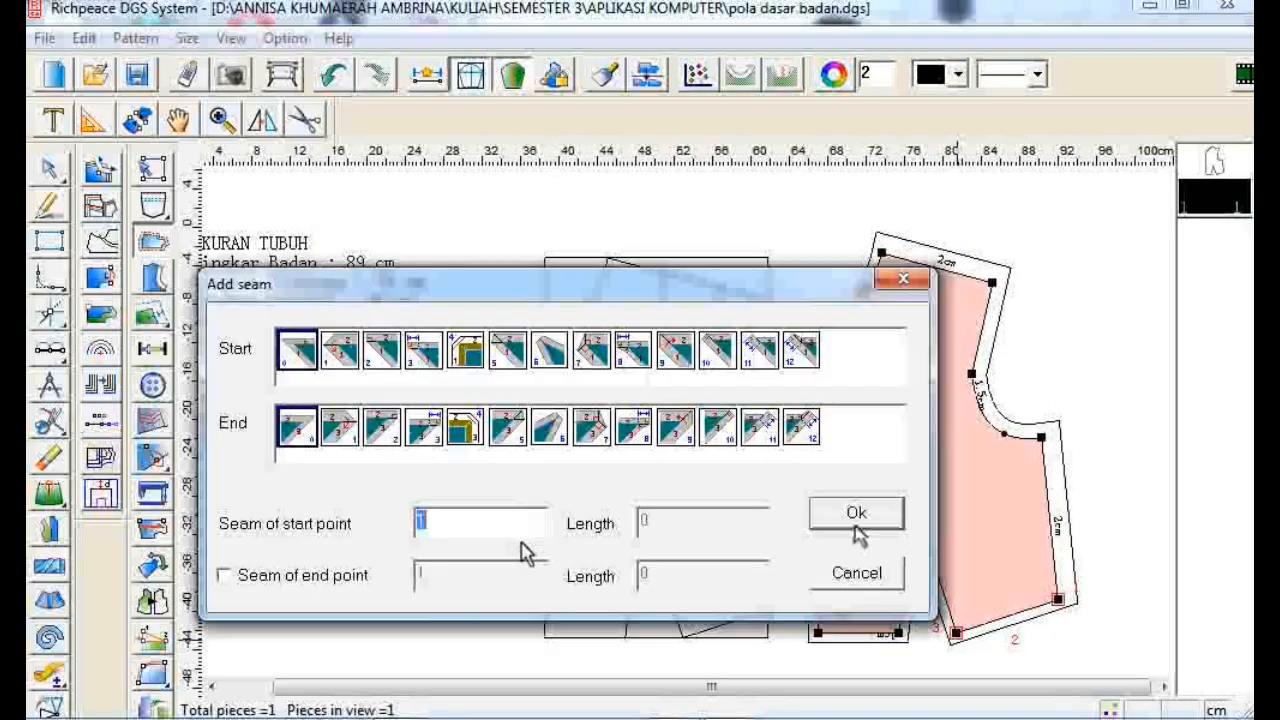
pyautogui.write('4')
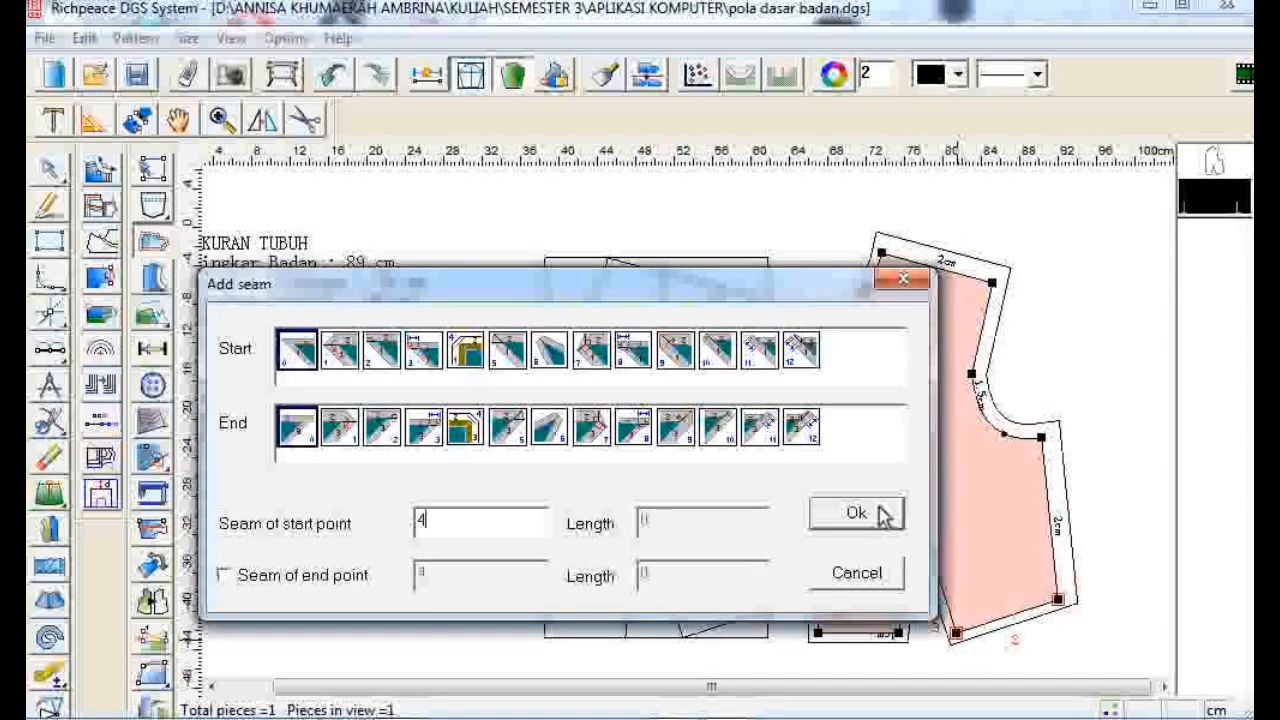
pyautogui.click(884, 517)
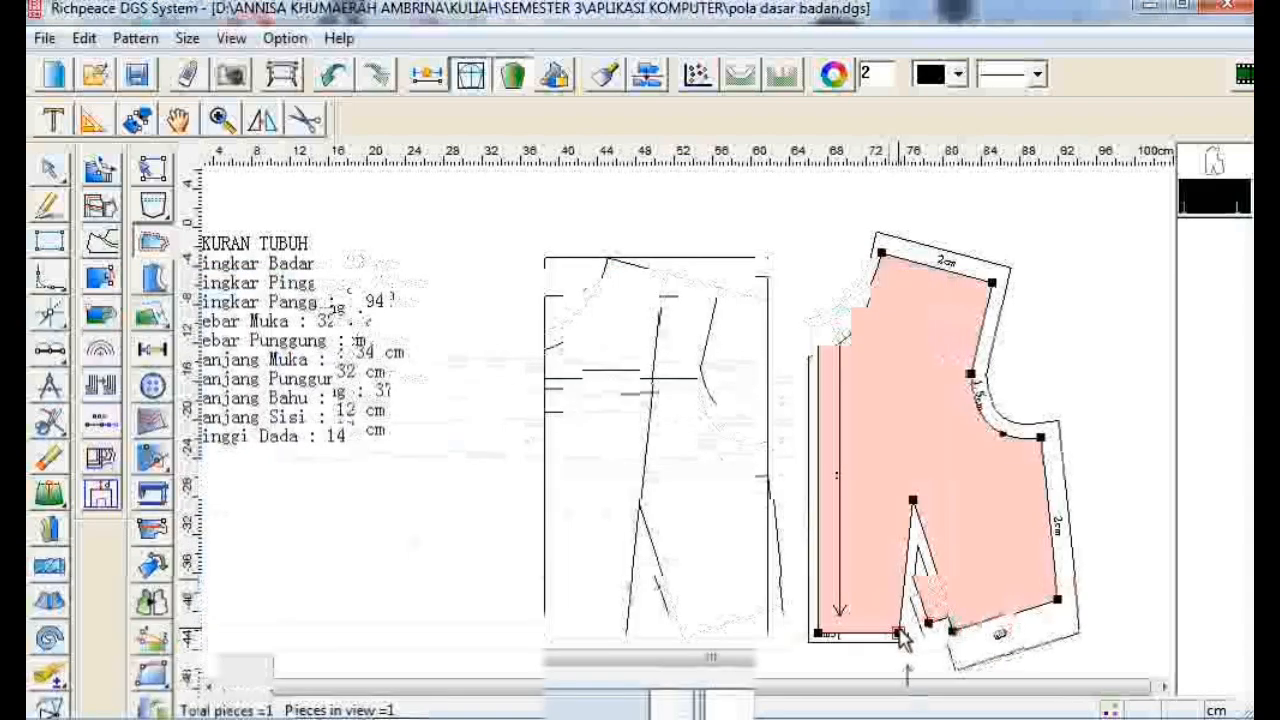
pyautogui.moveTo(898, 631); pyautogui.dragTo(815, 629)
pyautogui.write('4')
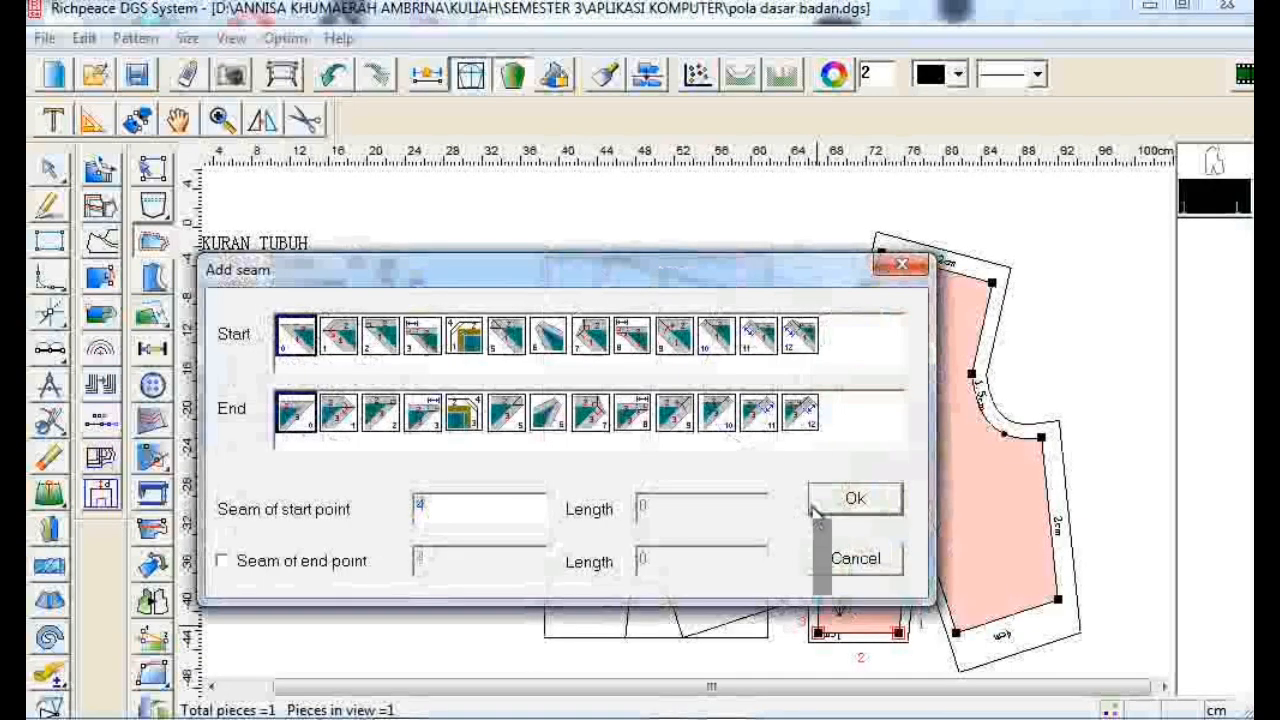
pyautogui.click(828, 502)
pyautogui.moveTo(819, 633); pyautogui.dragTo(828, 329)
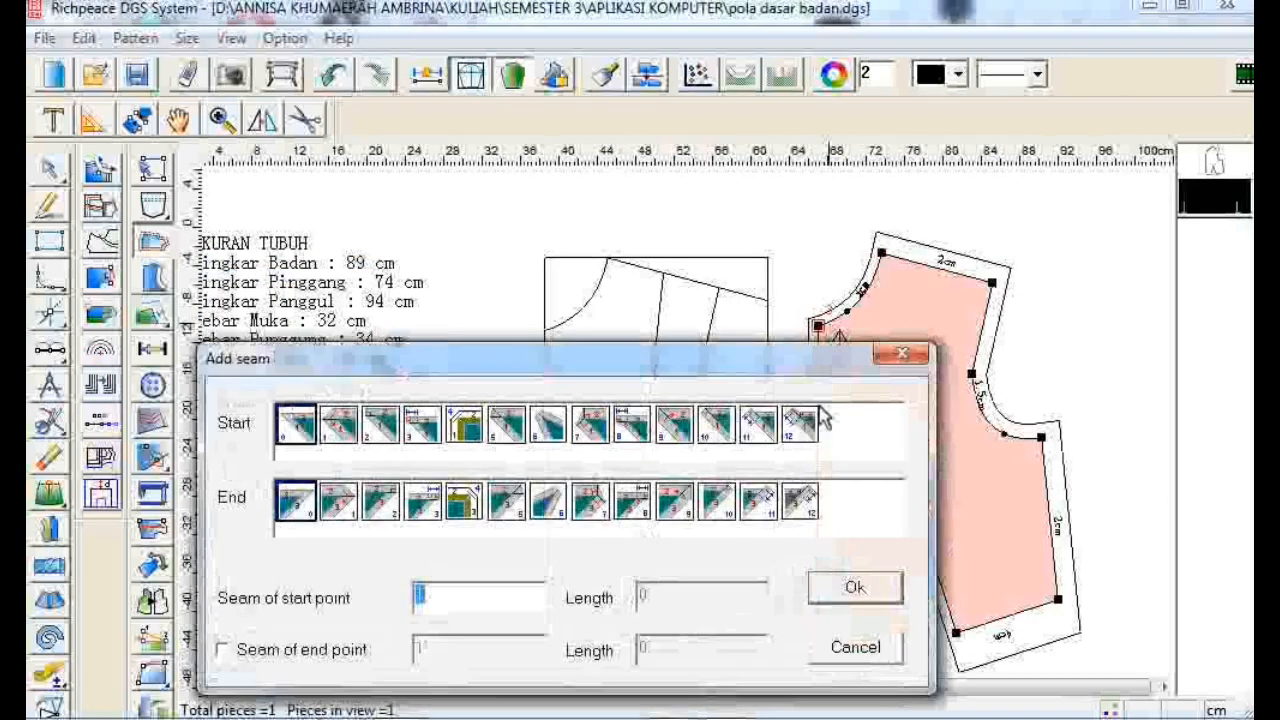
pyautogui.write('0')
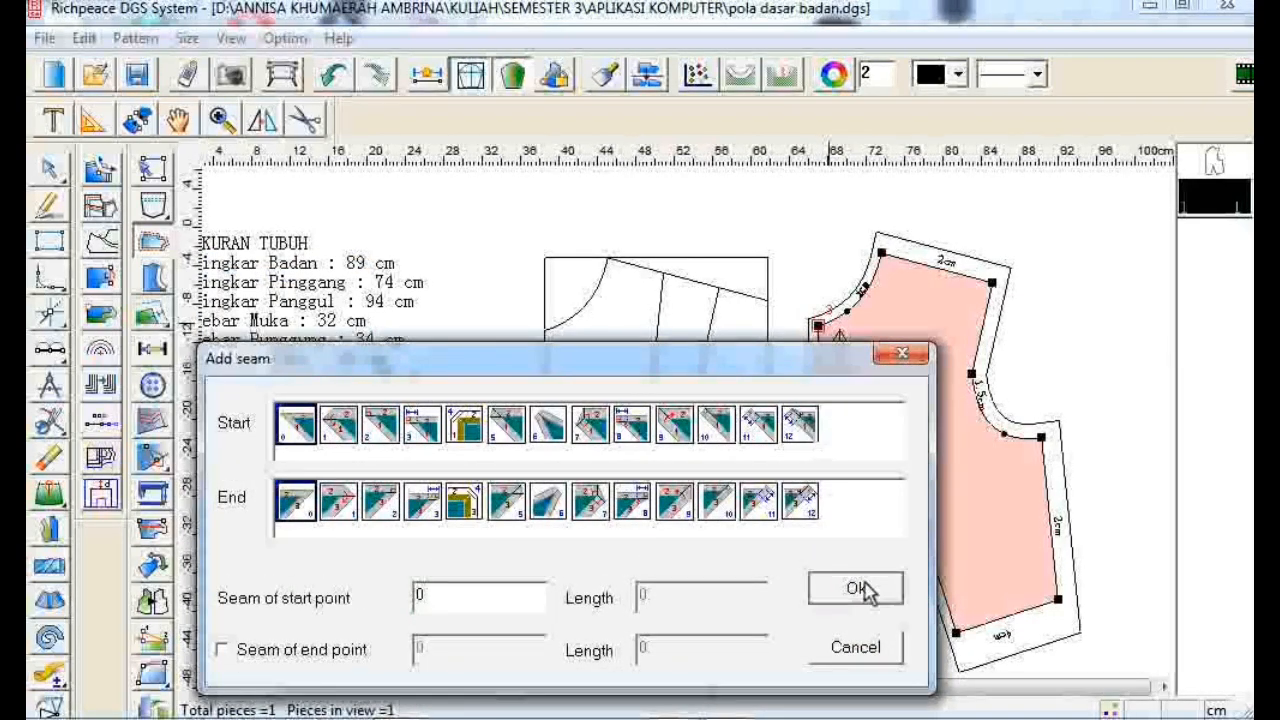
pyautogui.click(860, 588)
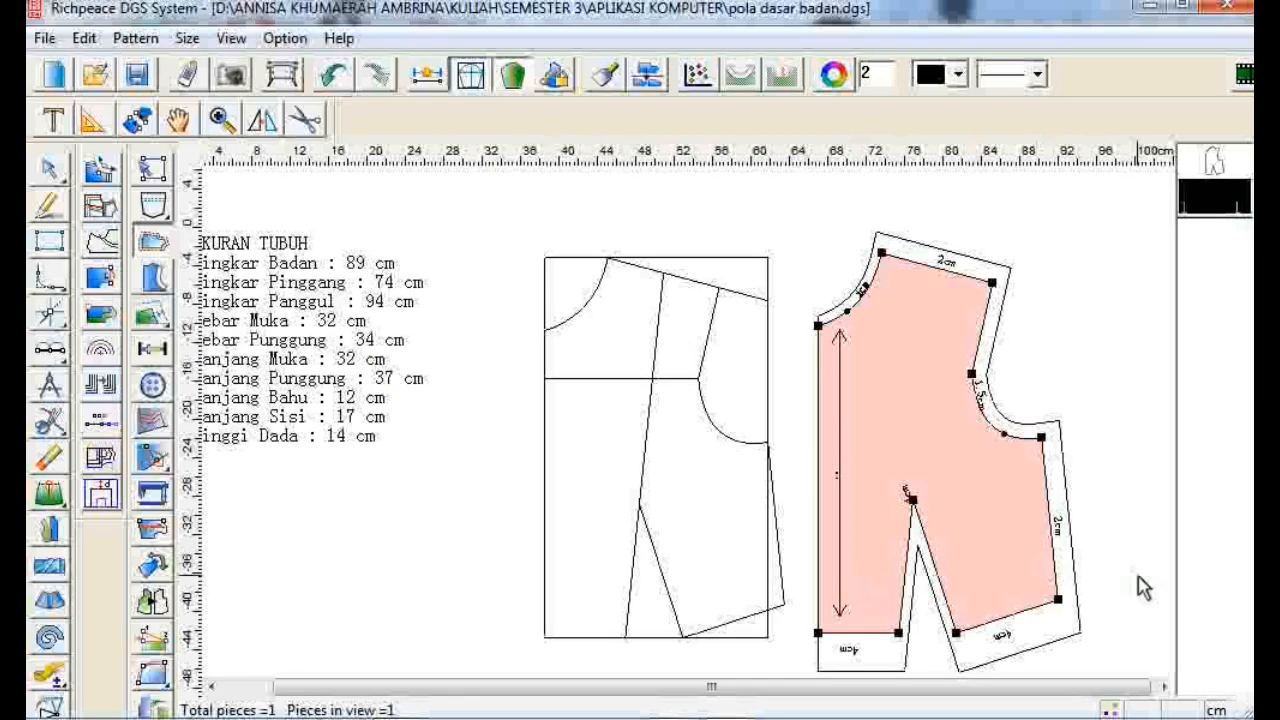
pyautogui.scroll(1, 1138, 552)
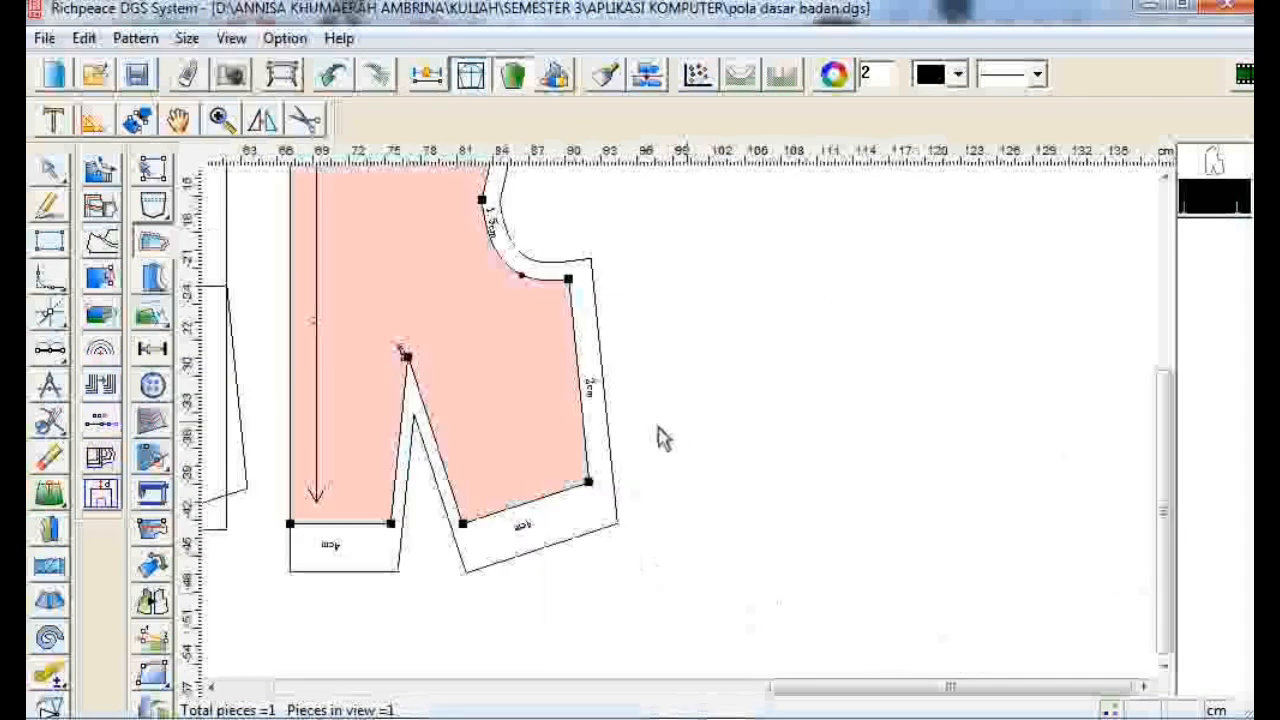
pyautogui.scroll(-1, 659, 427)
pyautogui.scroll(-1, 659, 427)
pyautogui.scroll(-1, 1051, 443)
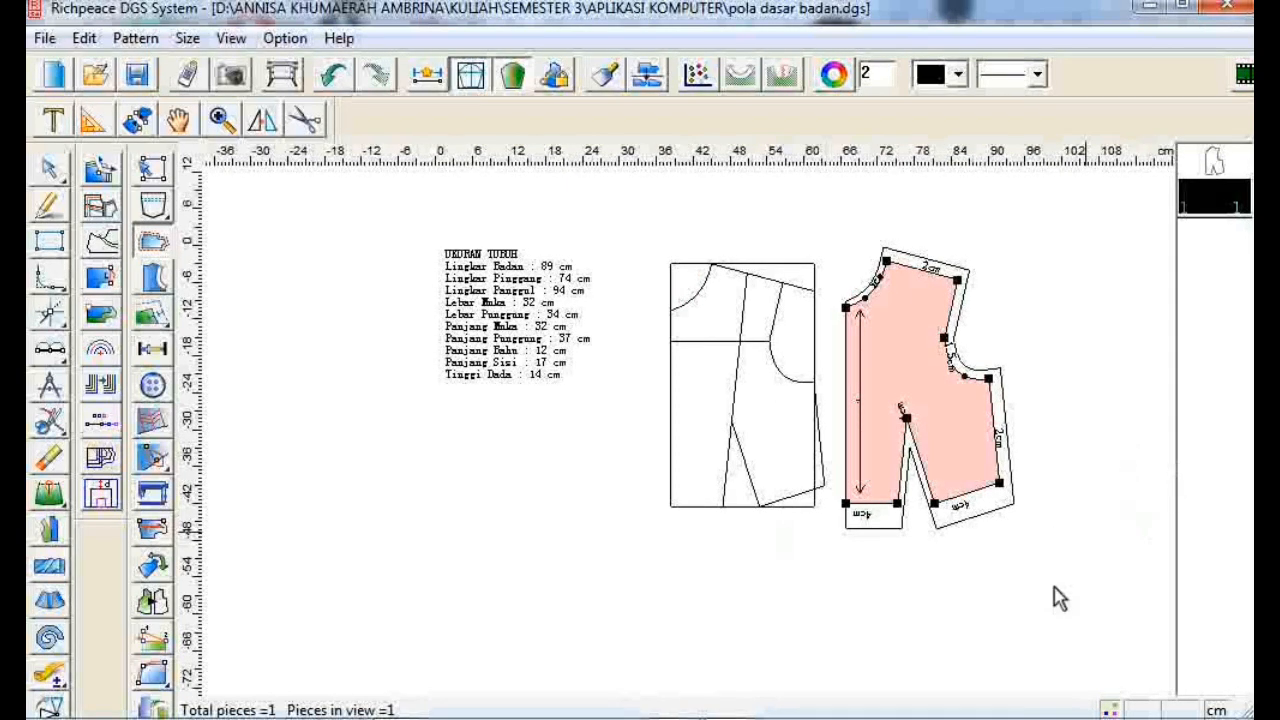
pyautogui.scroll(1, 950, 597)
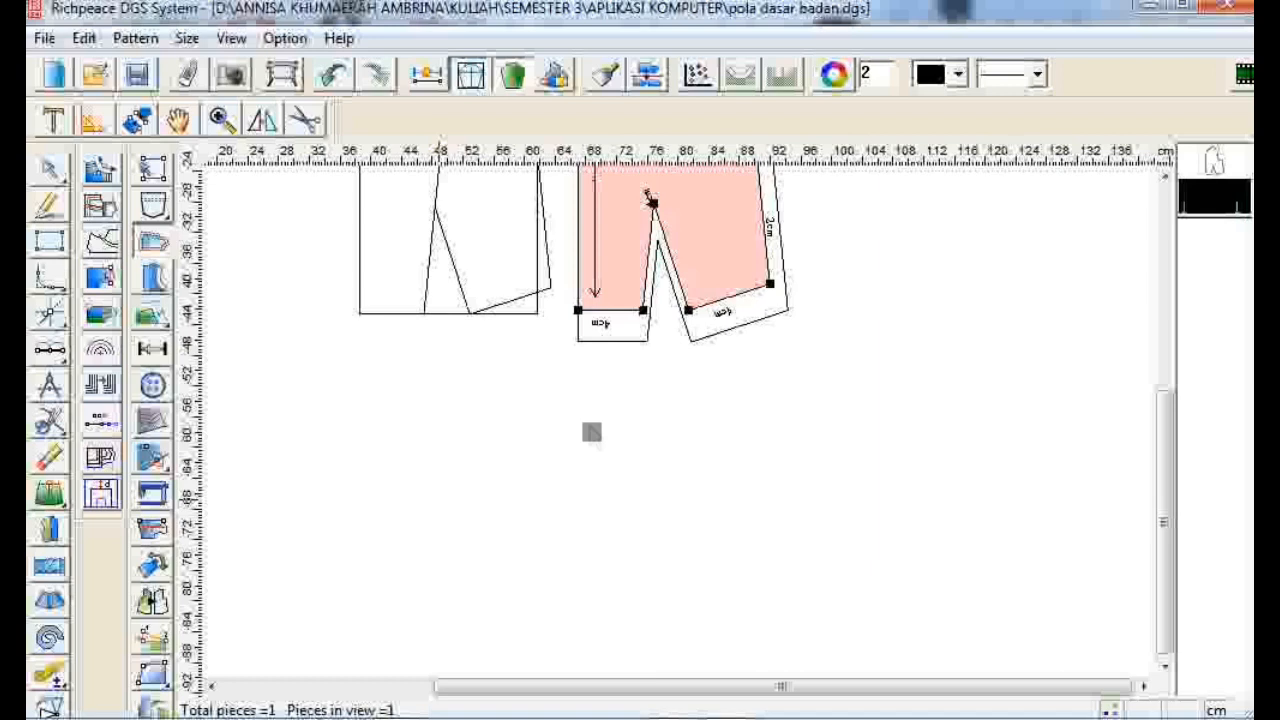
pyautogui.scroll(-1, 680, 434)
pyautogui.scroll(-1, 692, 435)
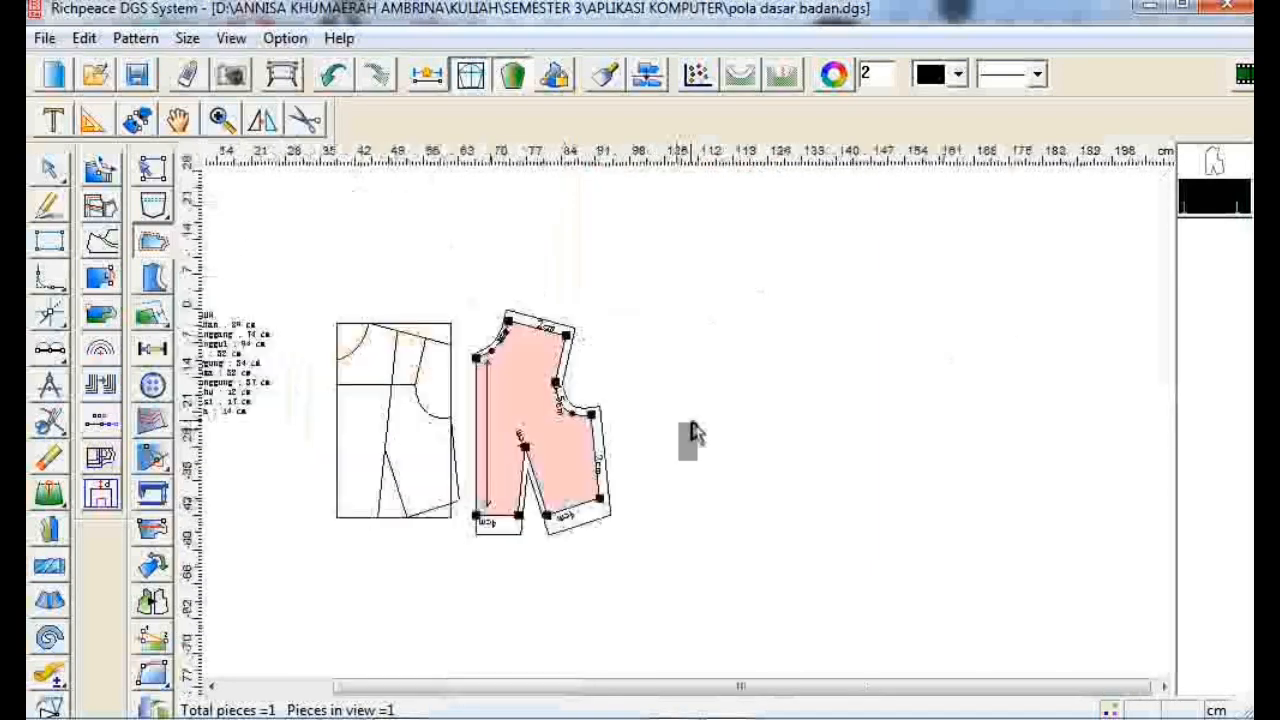
pyautogui.scroll(1, 845, 419)
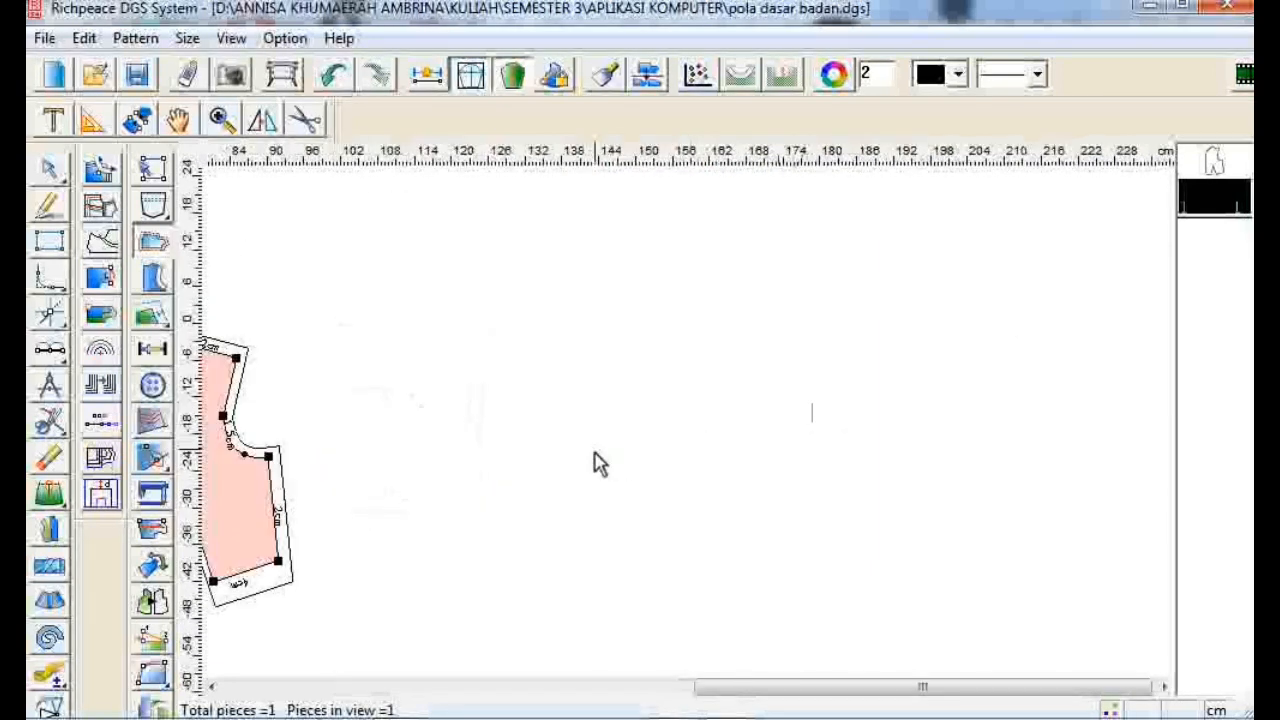
pyautogui.scroll(1, 683, 431)
pyautogui.scroll(1, 691, 431)
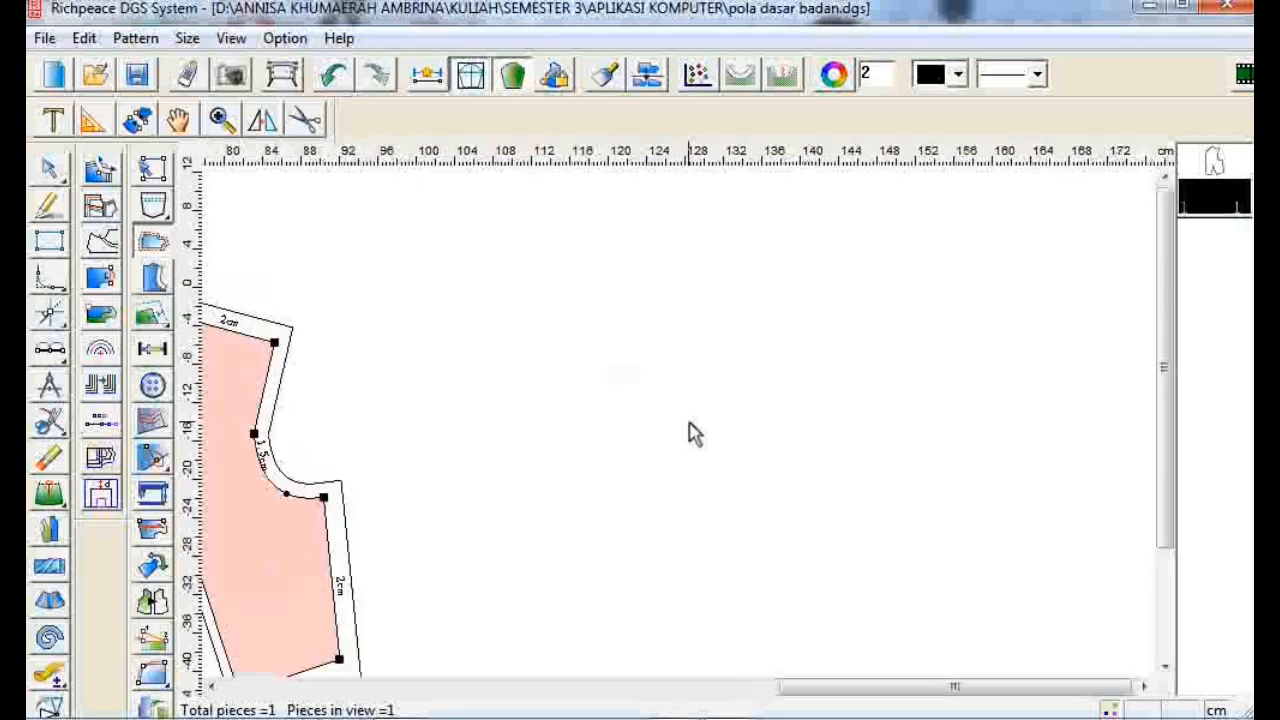
pyautogui.scroll(-1, 570, 226)
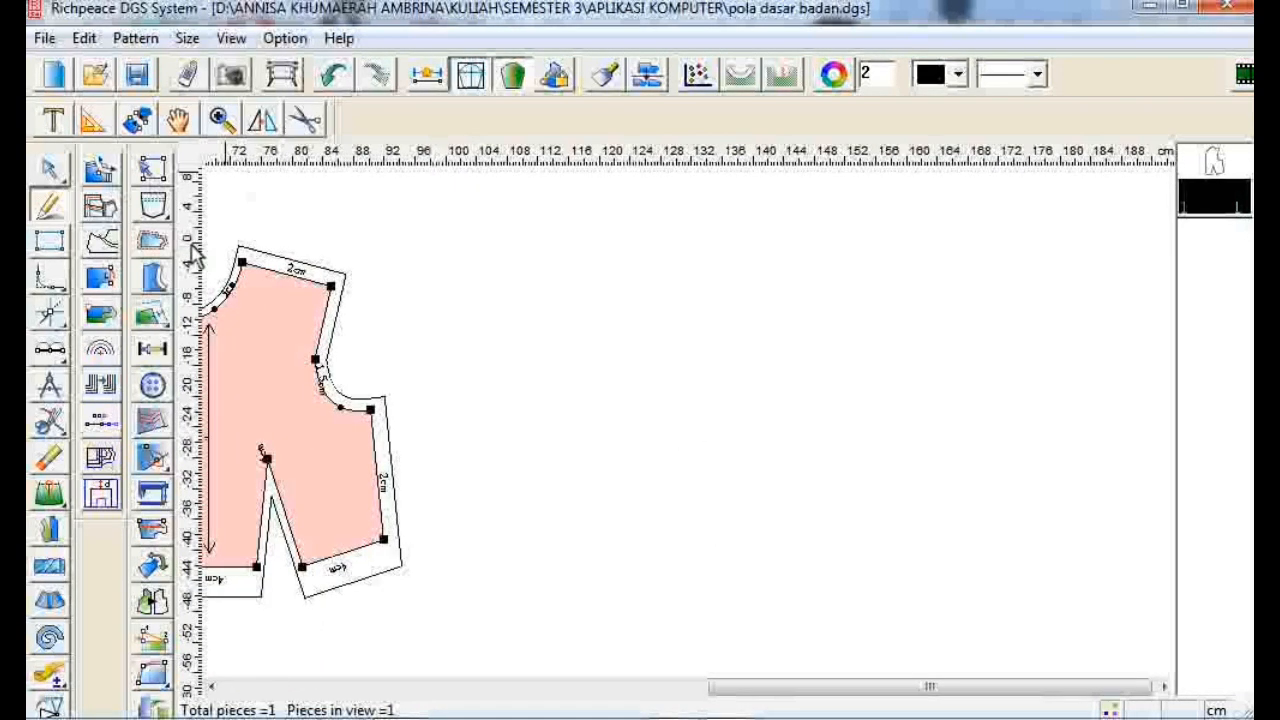
# - Begin a new draft beside the pattern piece with a 21.25 cm horizontal line and a 1 cm drop at its right end
pyautogui.click(533, 270)
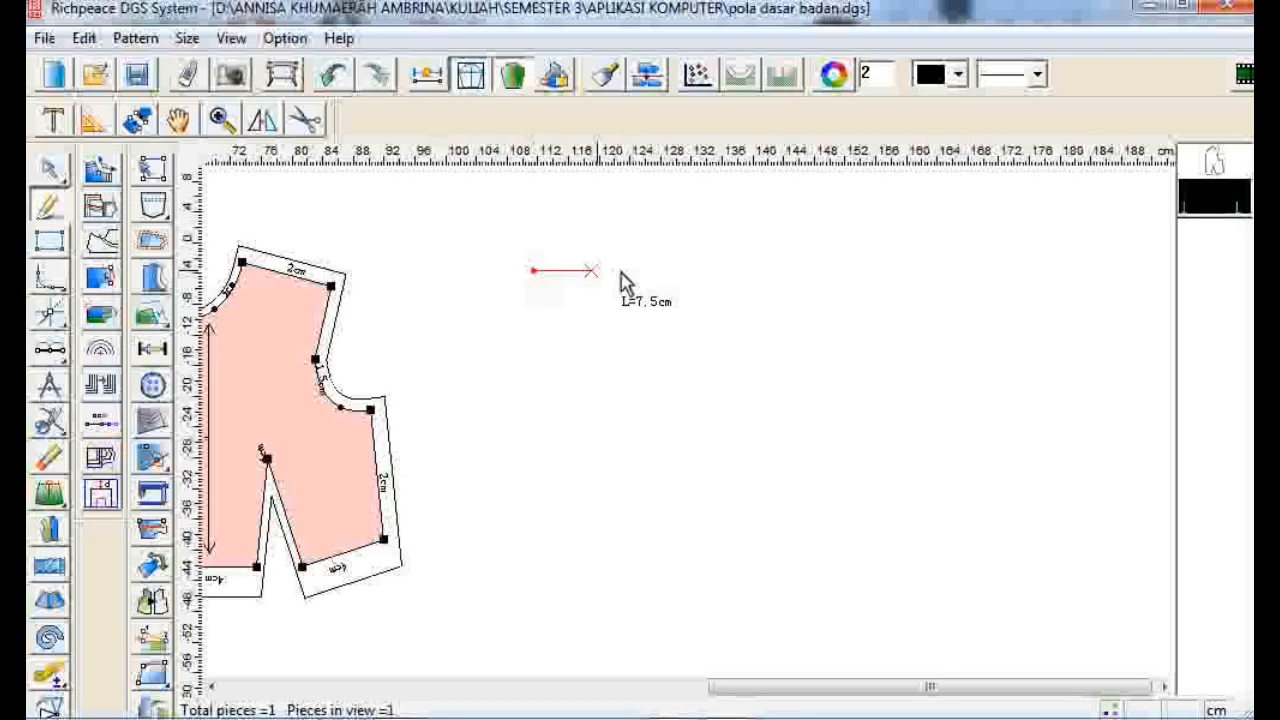
pyautogui.click(843, 271)
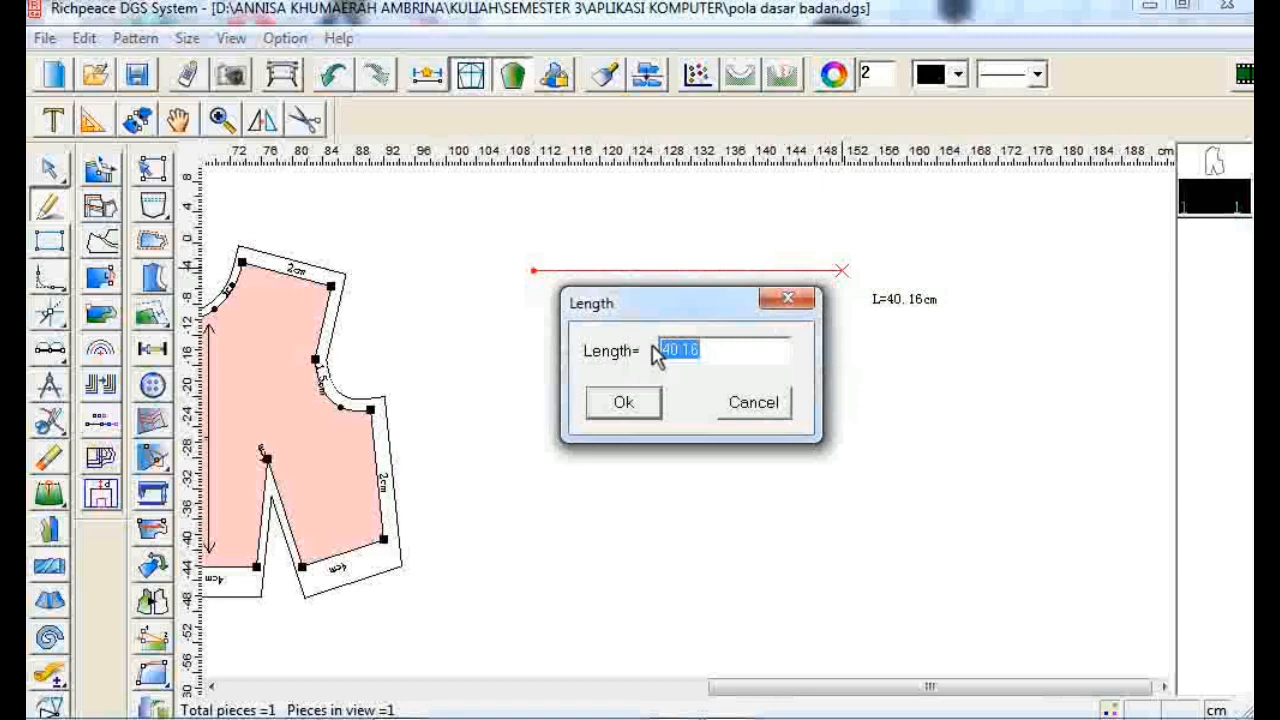
pyautogui.write('21')
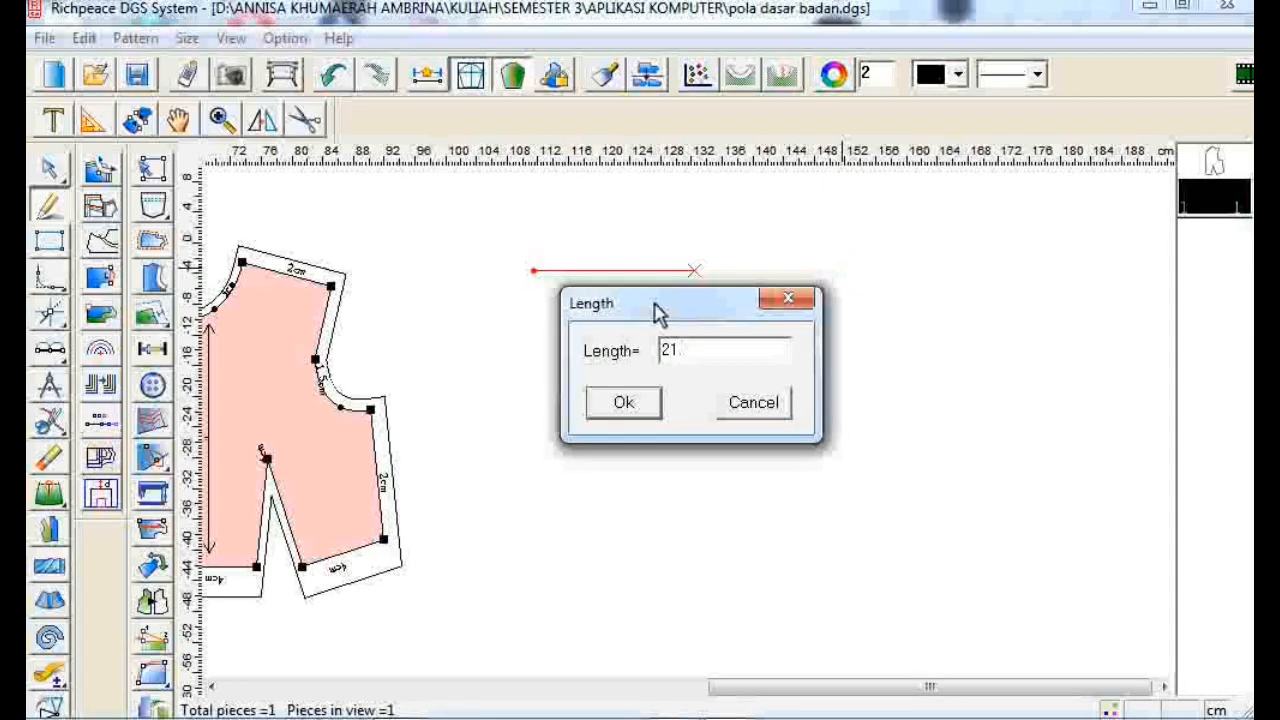
pyautogui.write('.25')
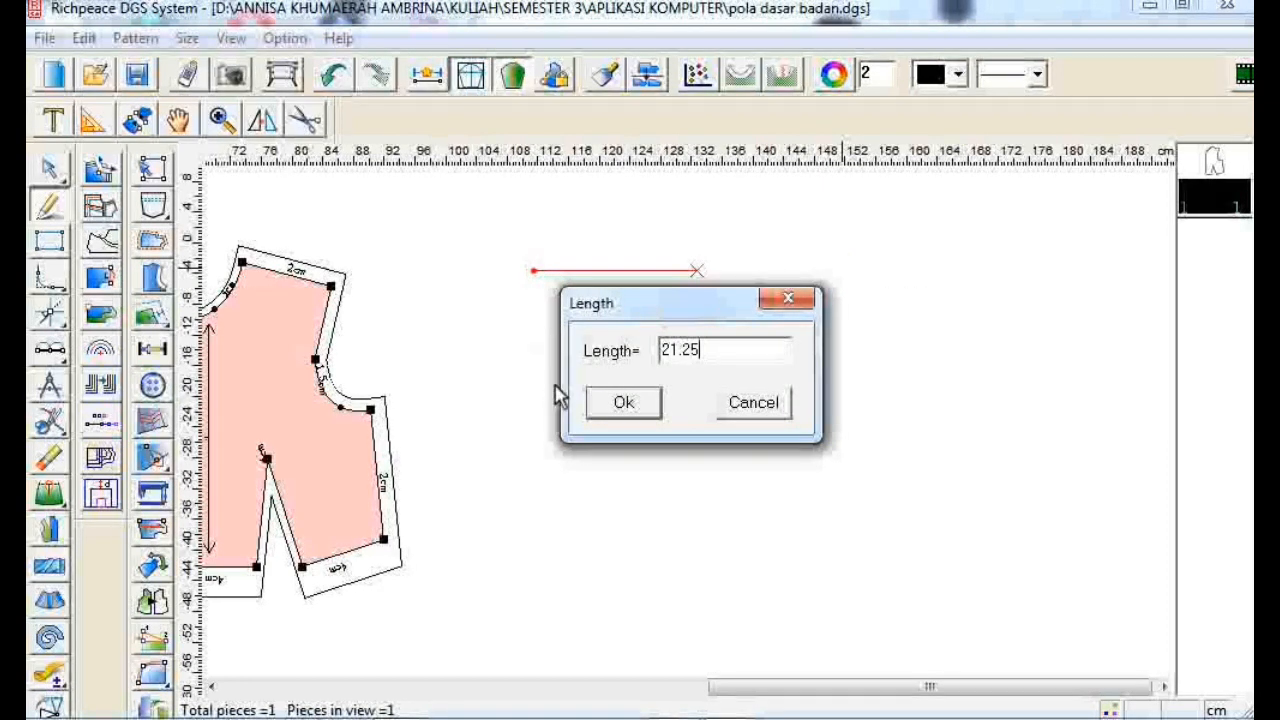
pyautogui.click(594, 409)
pyautogui.click(697, 300)
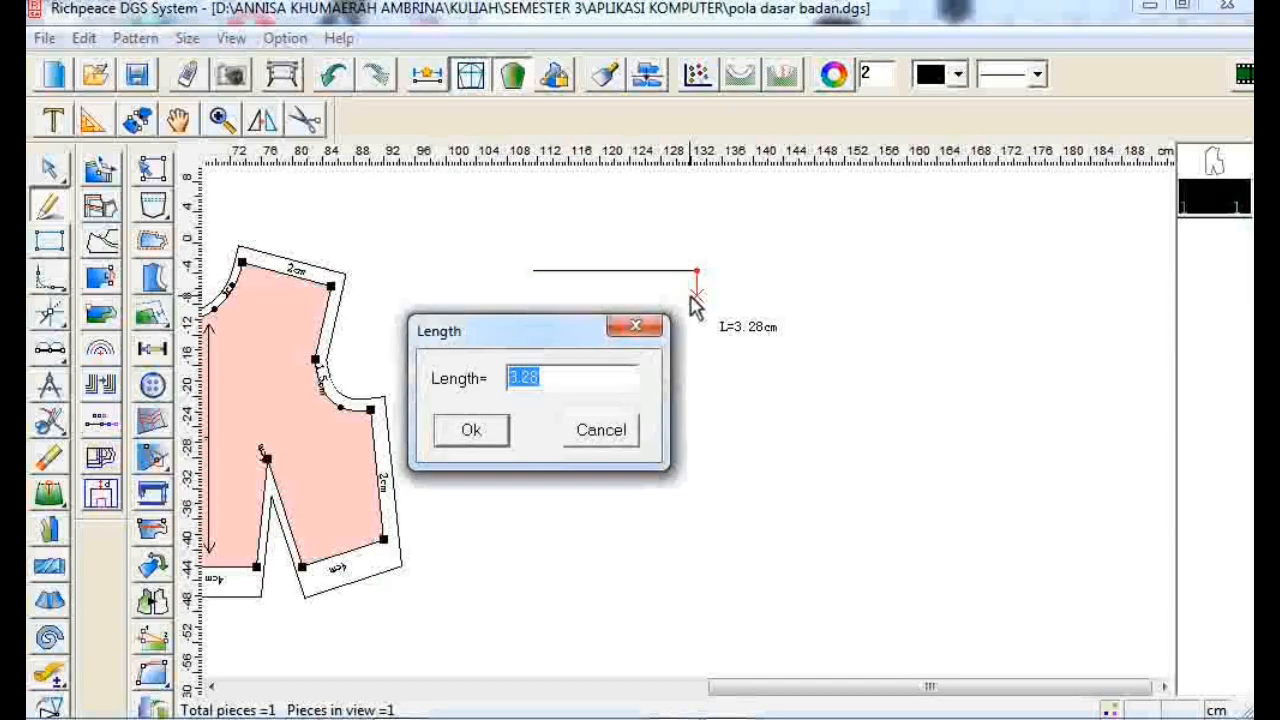
pyautogui.write('1')
pyautogui.press('Return')
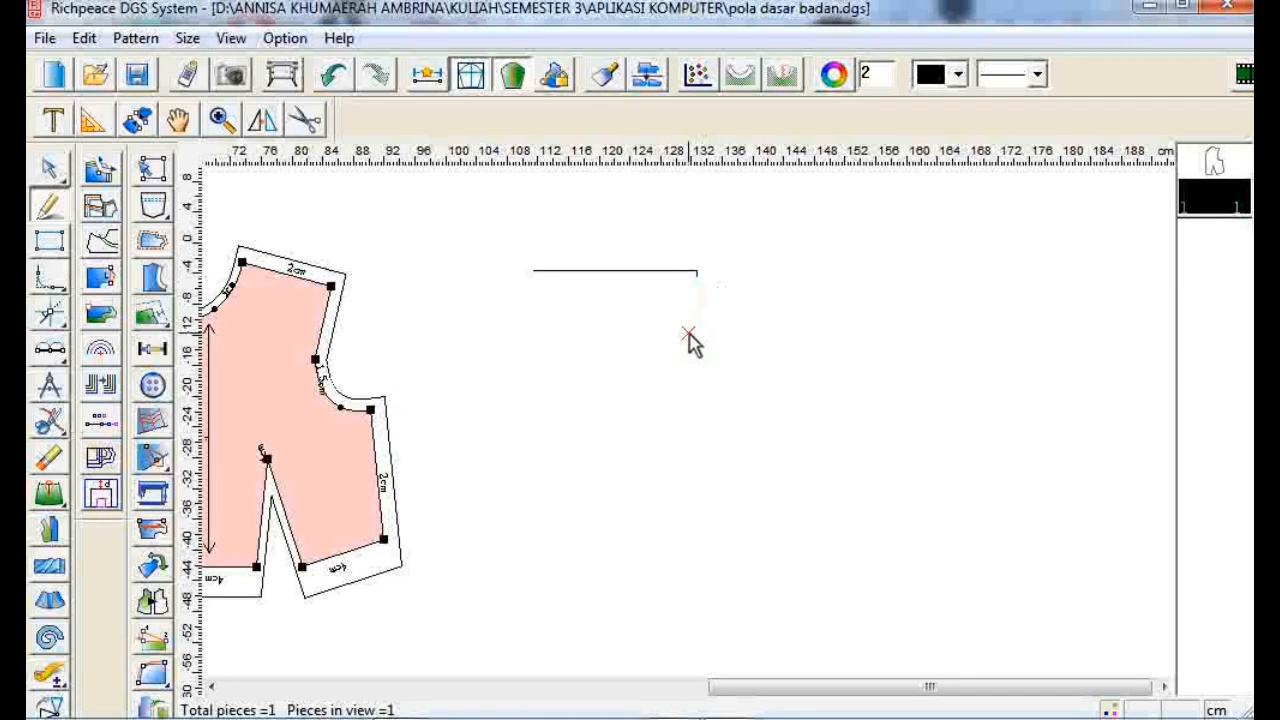
# - Continue the line straight down 37 cm from the 1 cm point
pyautogui.scroll(-1, 687, 335)
pyautogui.scroll(2, 687, 422)
pyautogui.scroll(1, 680, 422)
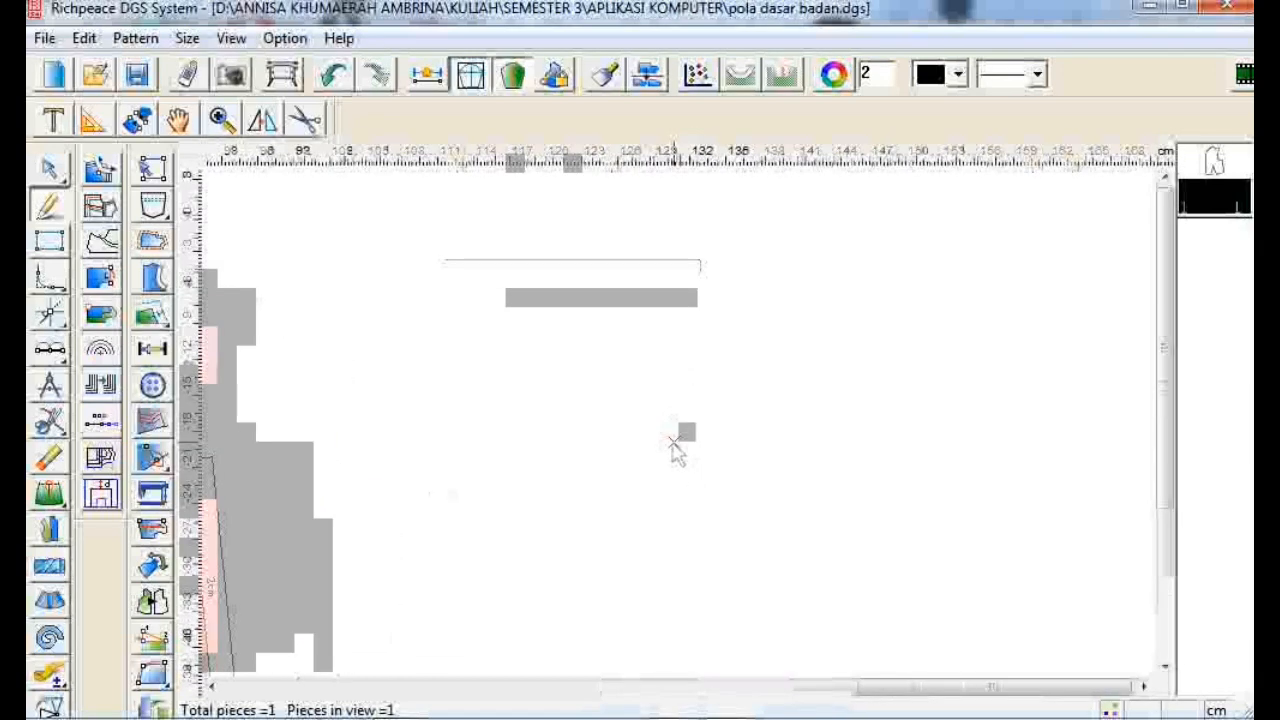
pyautogui.scroll(1, 637, 655)
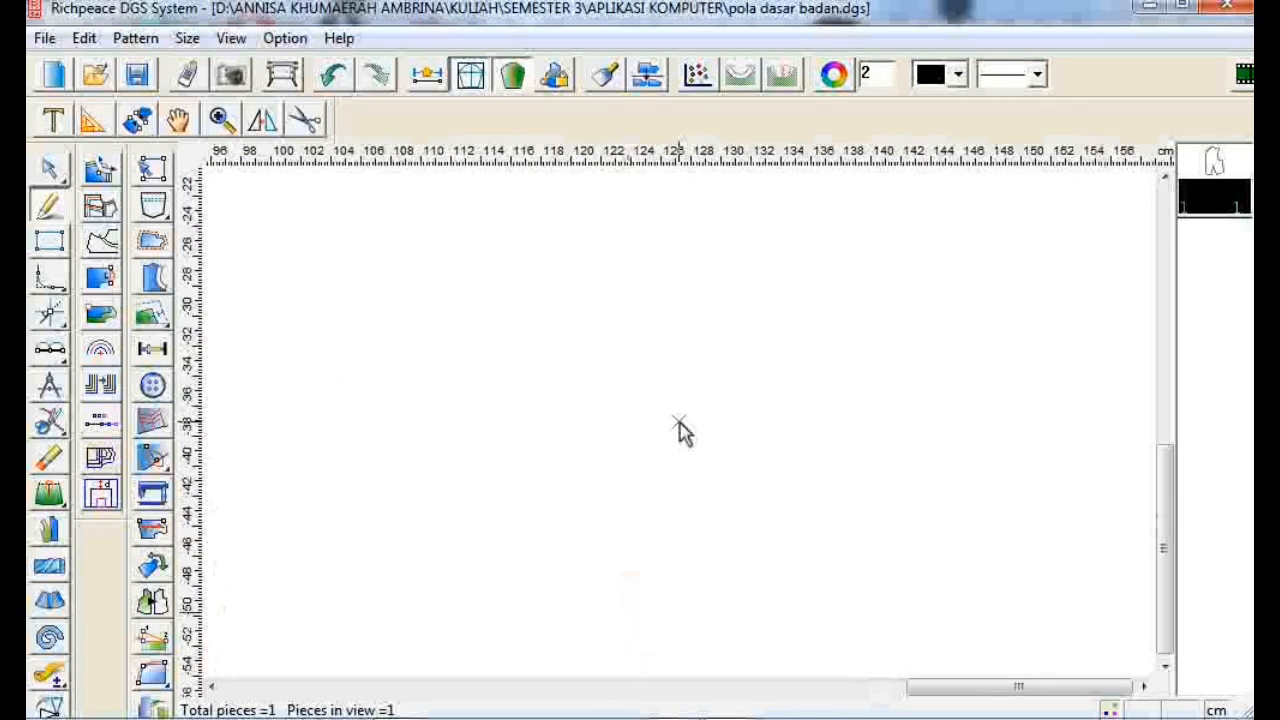
pyautogui.scroll(-1, 680, 428)
pyautogui.press('-')
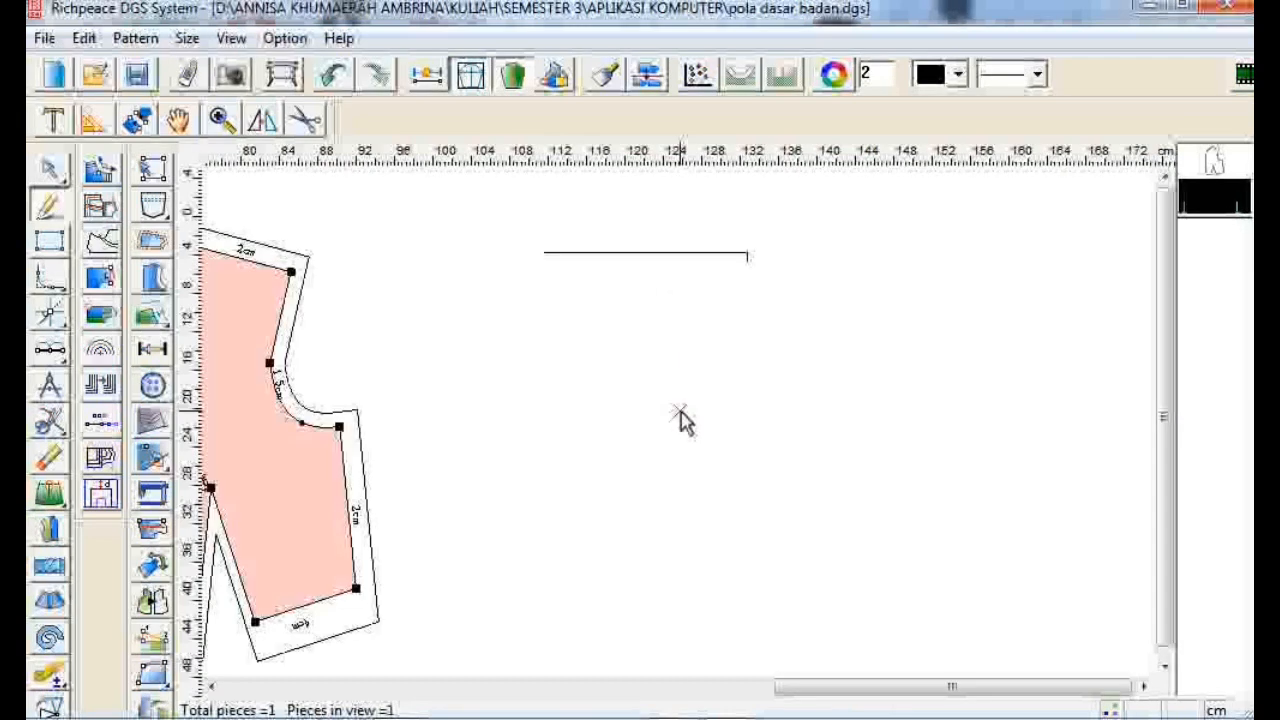
pyautogui.click(751, 263)
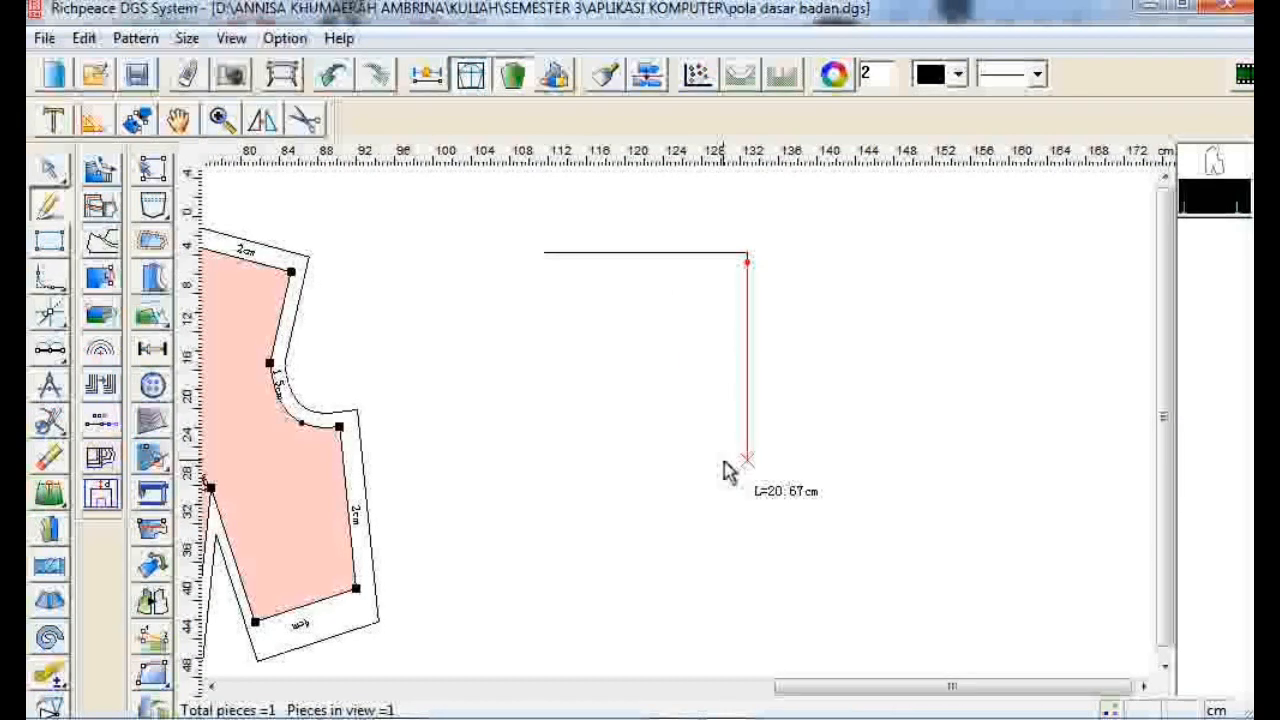
pyautogui.press('Return')
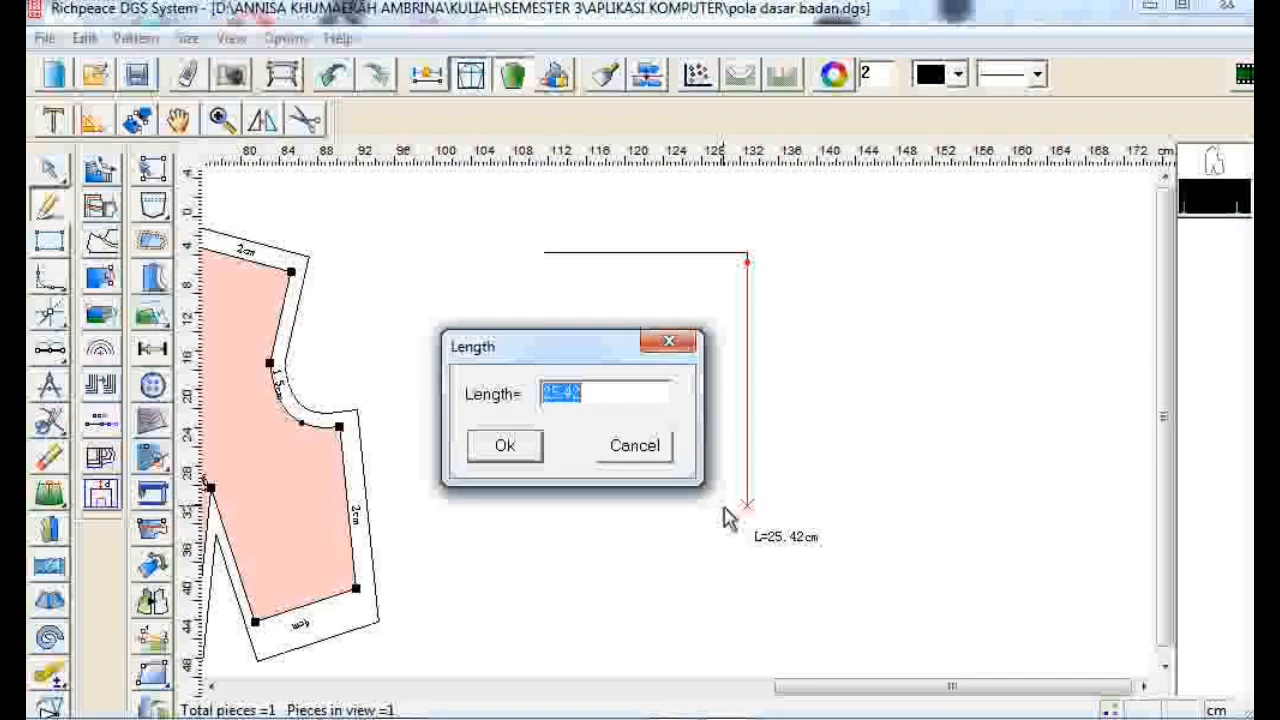
pyautogui.write('37')
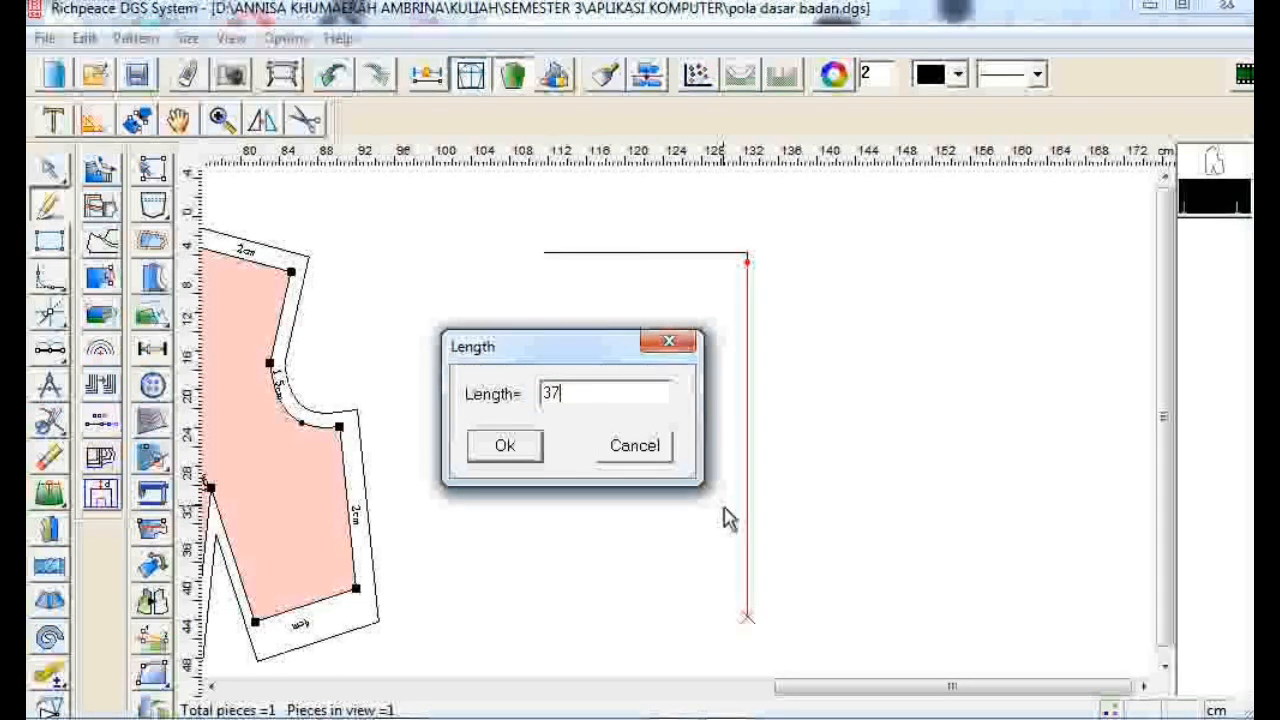
pyautogui.click(508, 452)
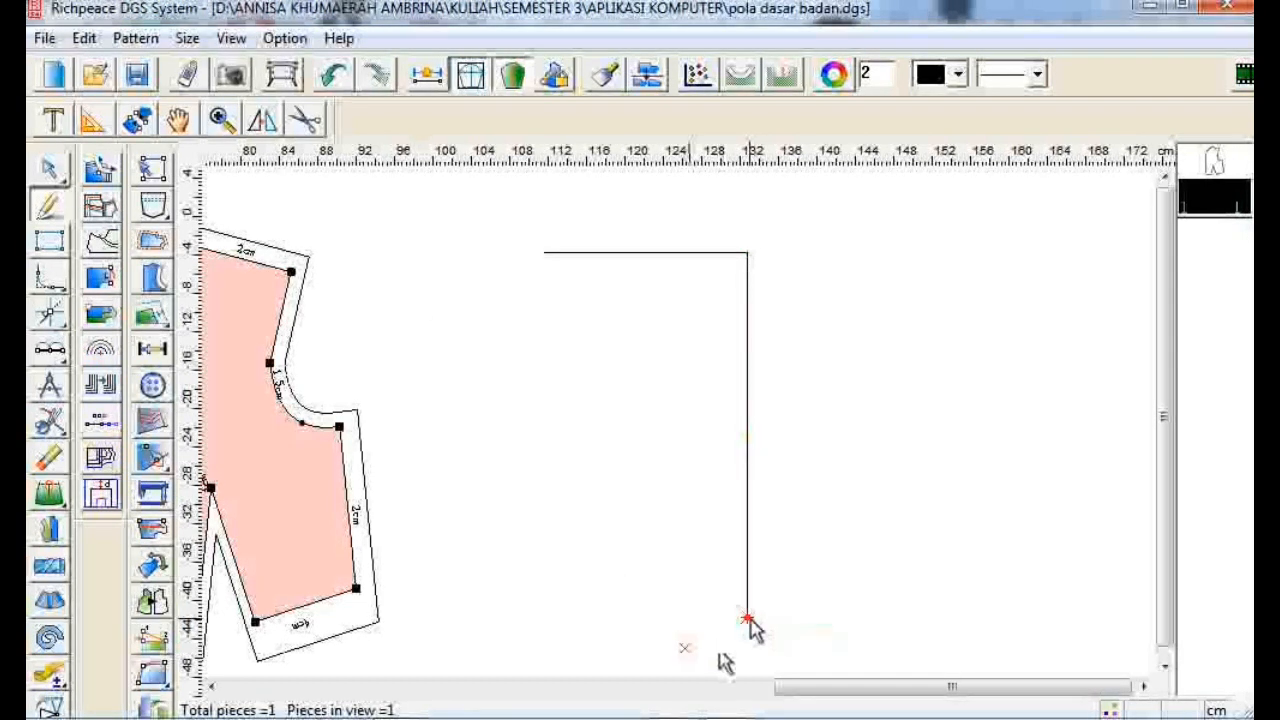
# - Draw a 21 cm bottom line and close the rectangle back up to its starting corner
pyautogui.click(748, 618)
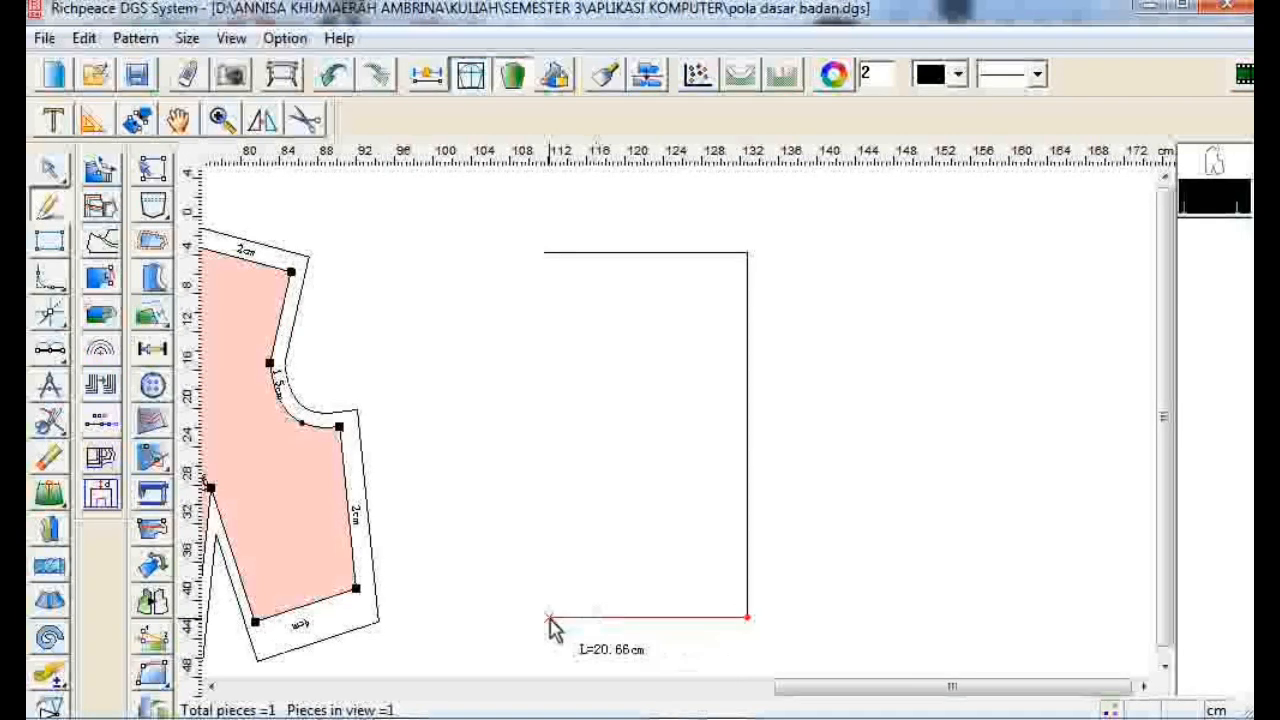
pyautogui.click(549, 619)
pyautogui.write('21.25')
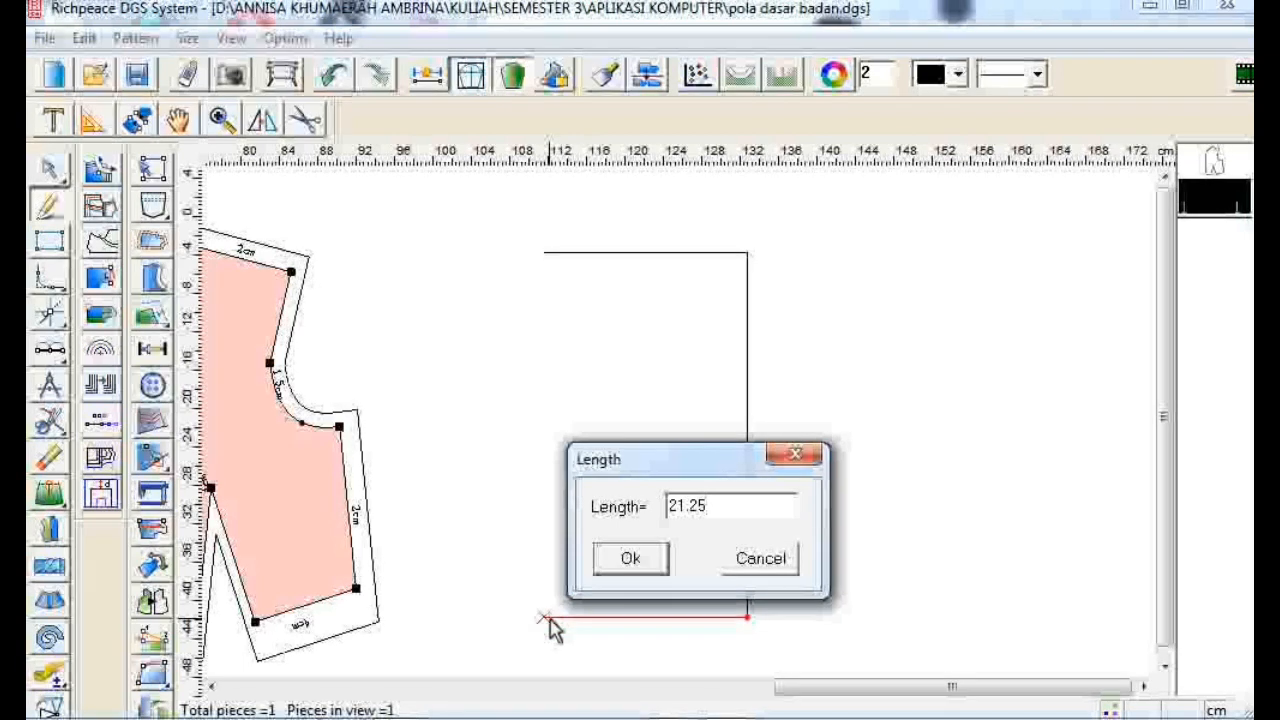
pyautogui.click(629, 557)
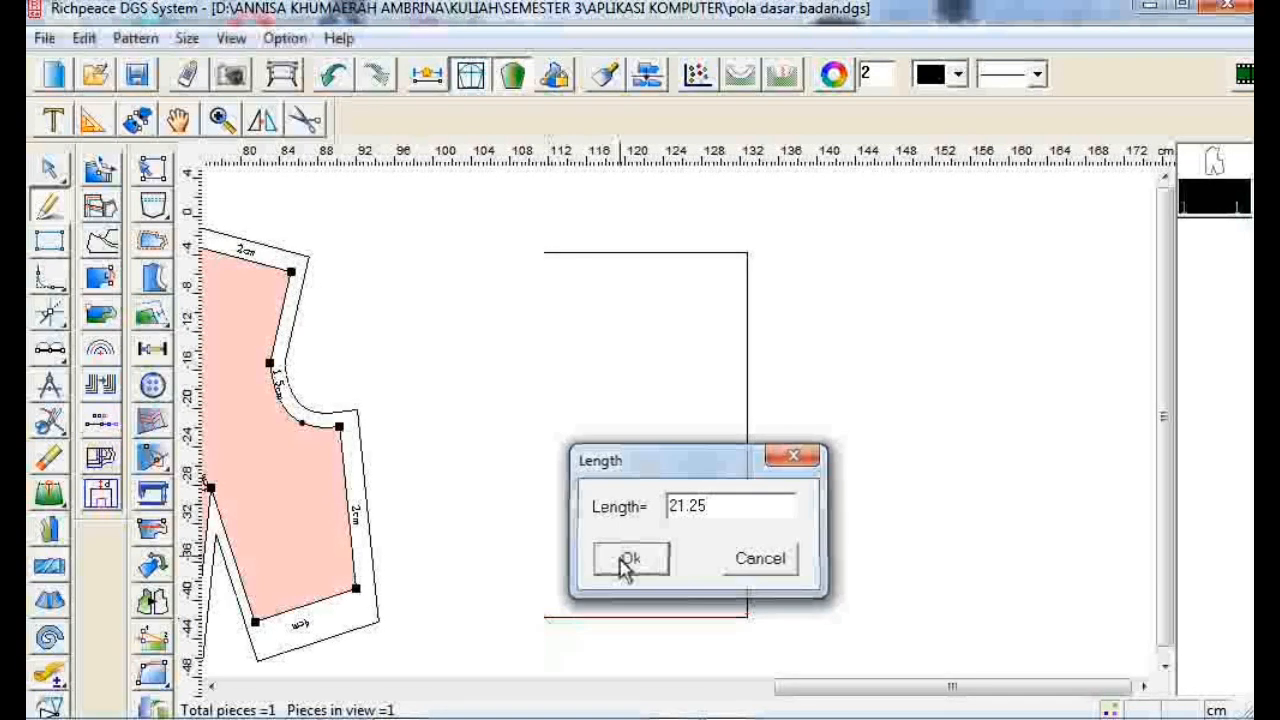
pyautogui.click(543, 253)
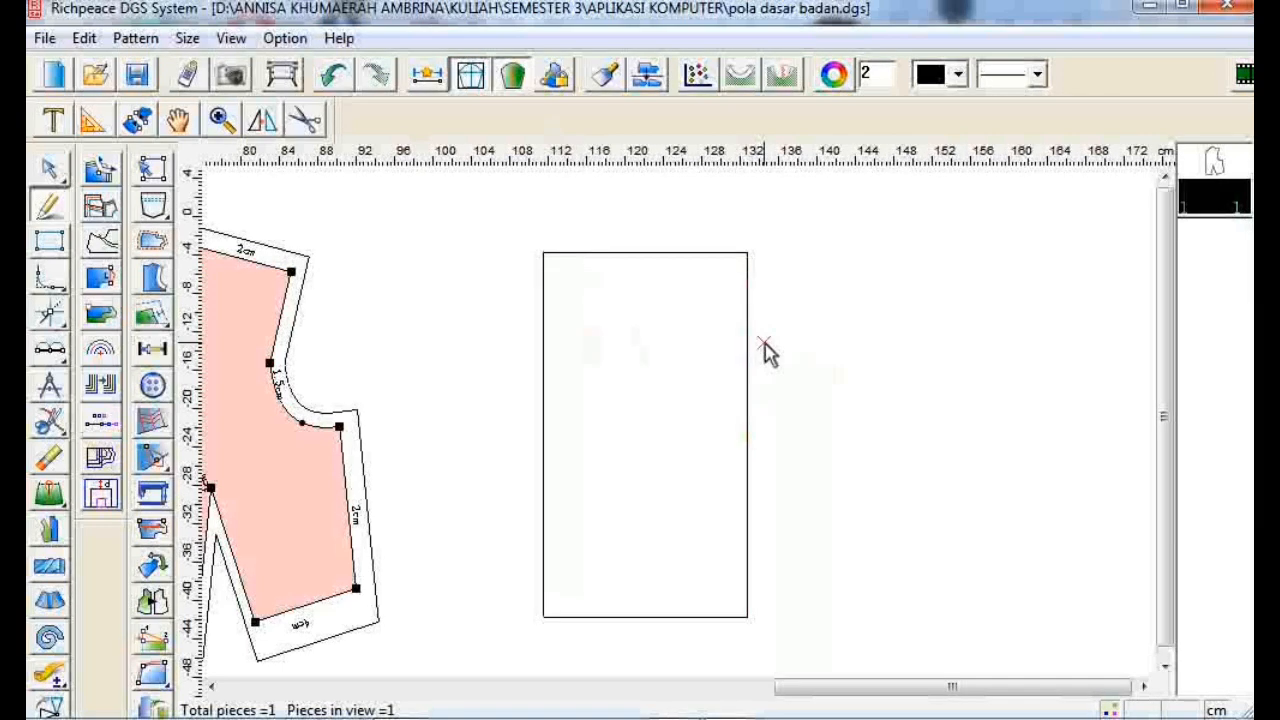
# - Draw the neckline curve from a point 6.56 cm in along the top edge down to the 1 cm point
pyautogui.click(748, 254)
pyautogui.click(688, 254)
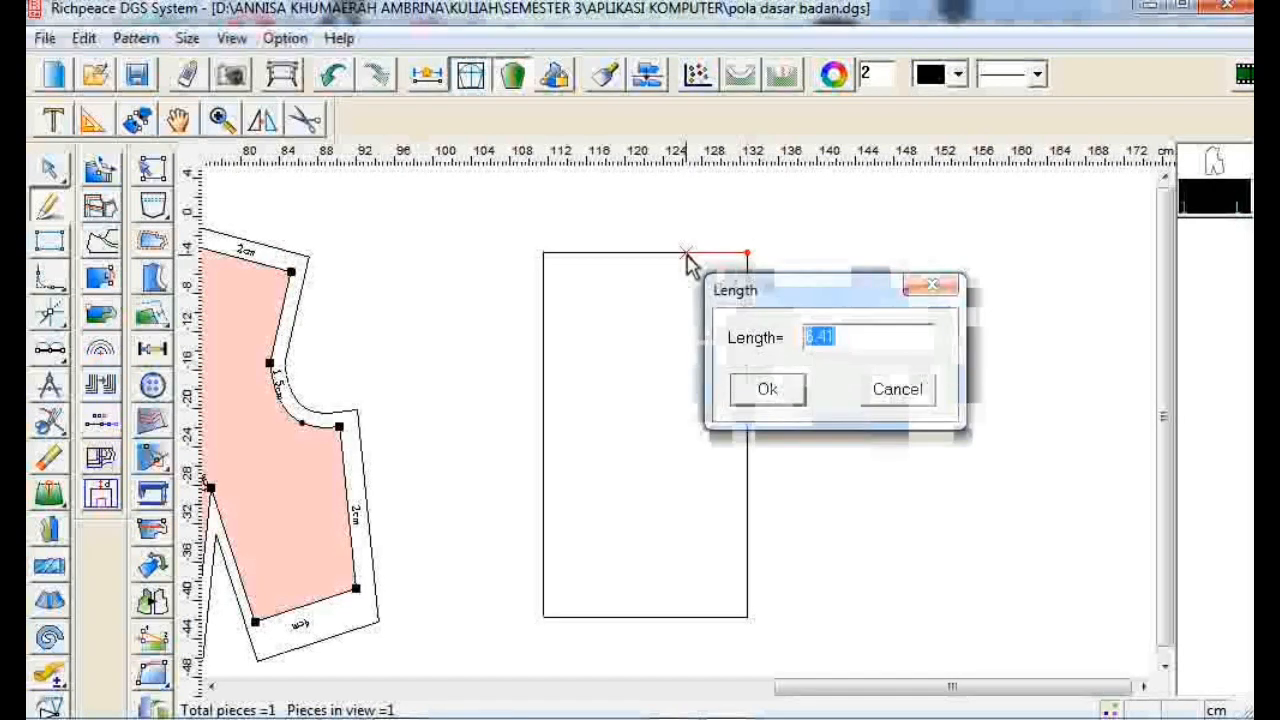
pyautogui.write('6')
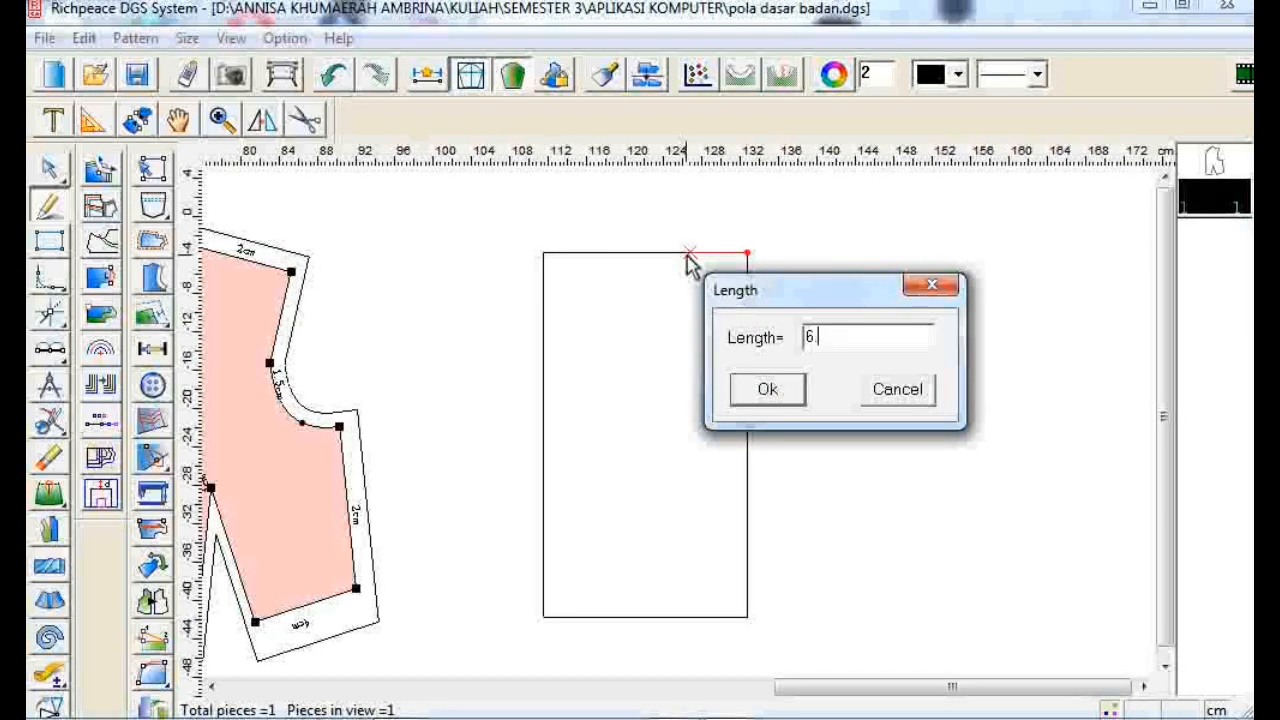
pyautogui.click(766, 388)
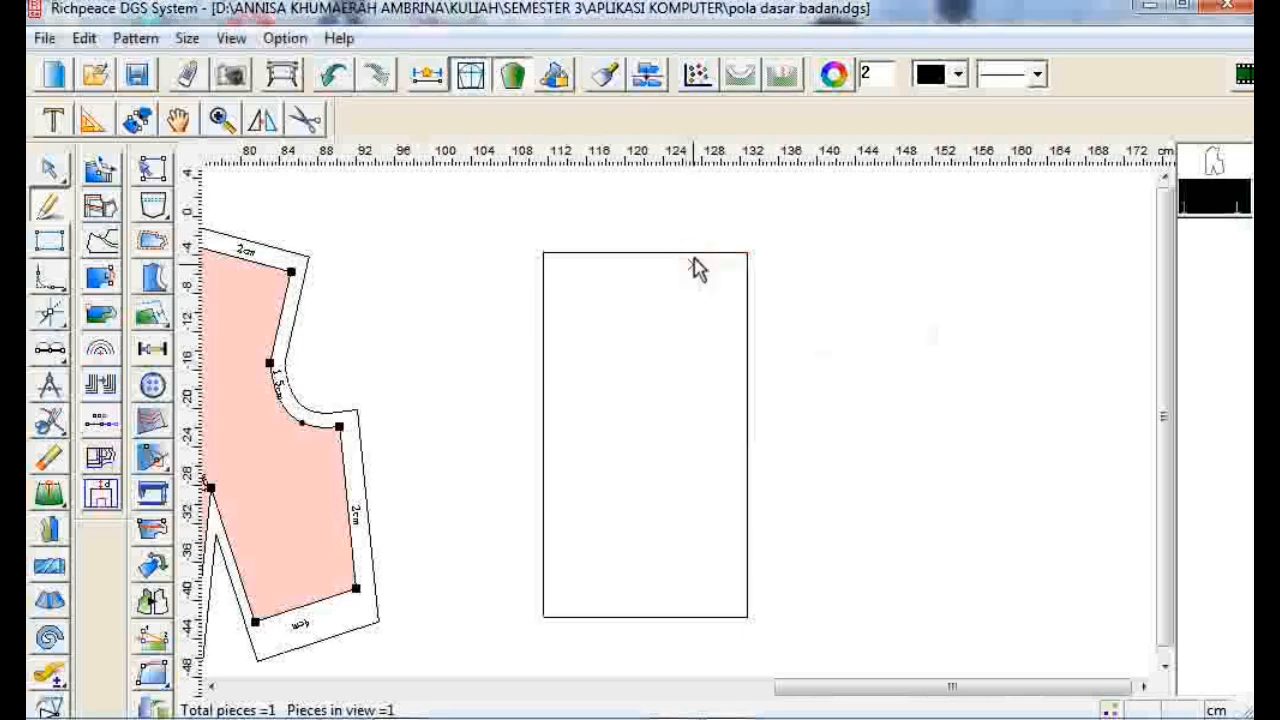
pyautogui.rightClick(757, 274)
pyautogui.rightClick(735, 251)
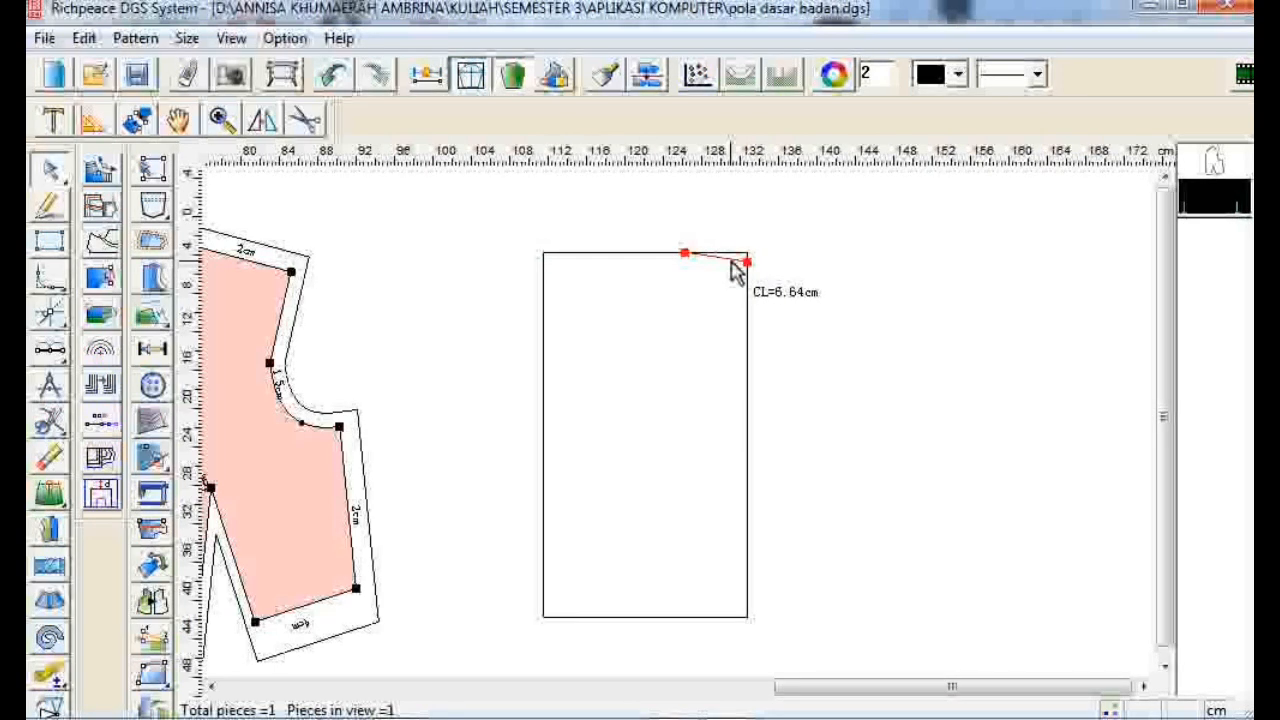
# - Reshape the neckline curve by adjusting its middle control point
pyautogui.click(729, 261)
pyautogui.moveTo(729, 261); pyautogui.dragTo(716, 265)
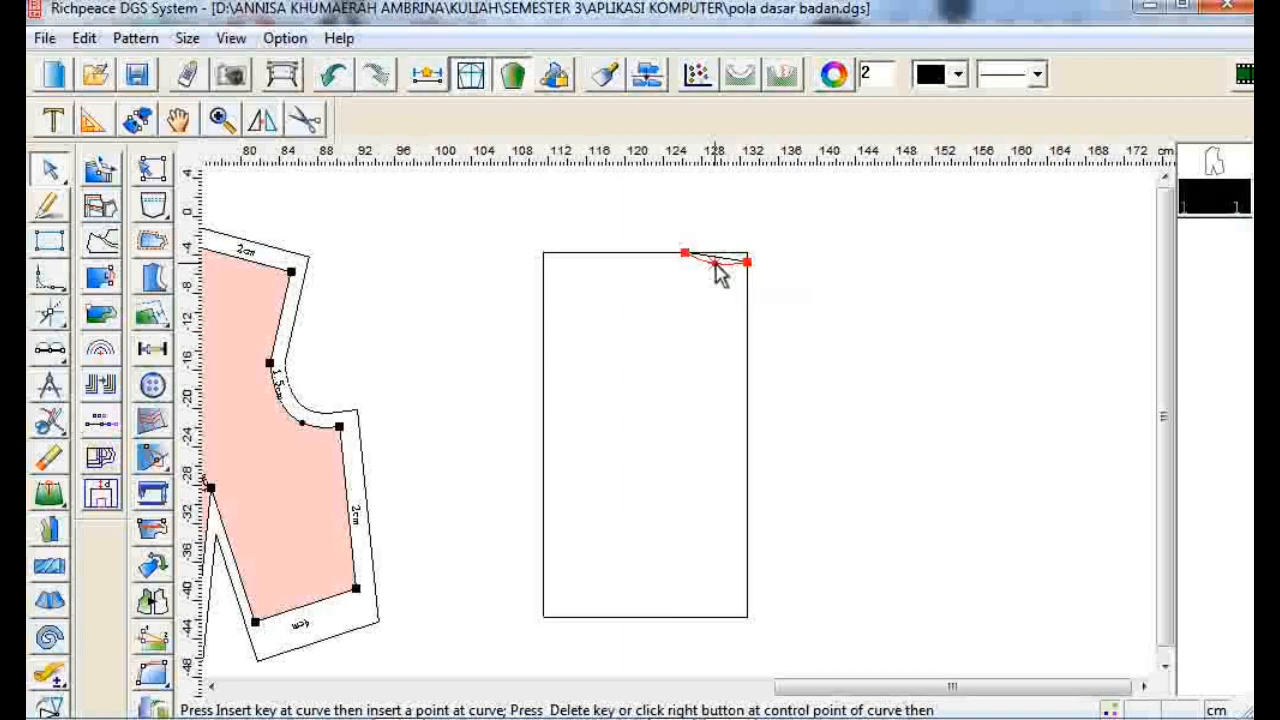
pyautogui.click(814, 300)
pyautogui.click(710, 264)
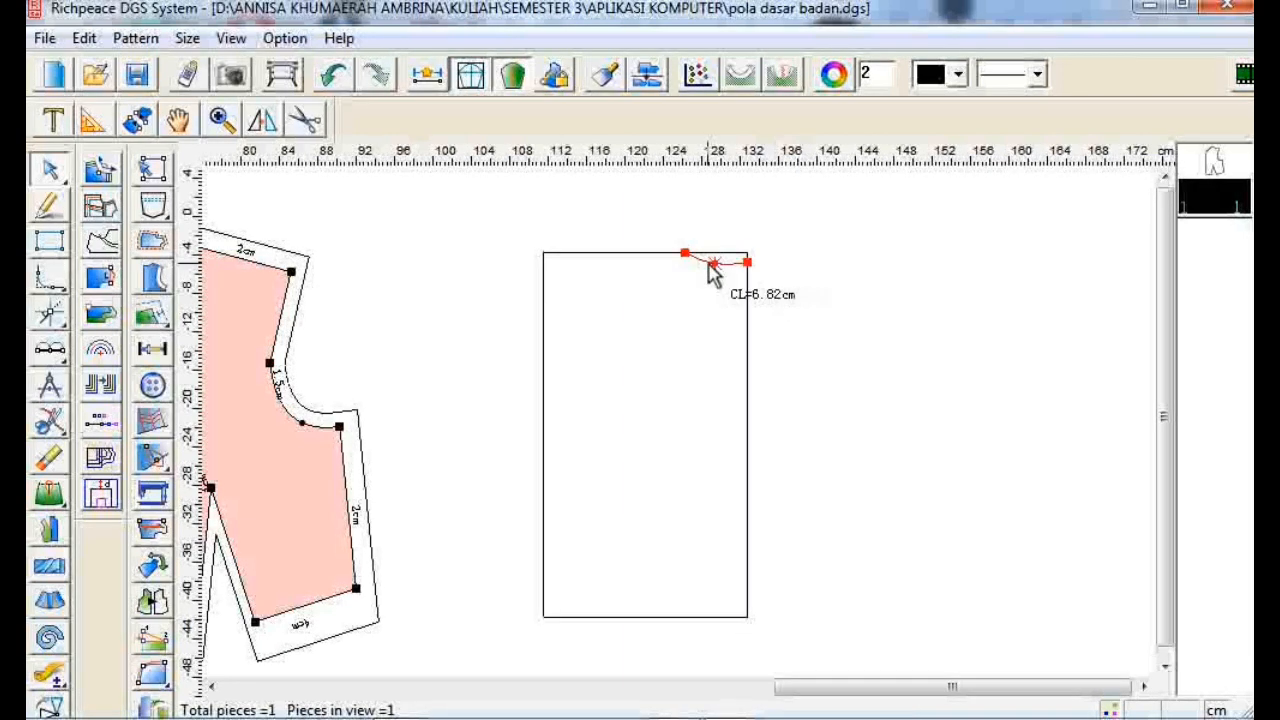
pyautogui.moveTo(709, 266); pyautogui.dragTo(704, 257)
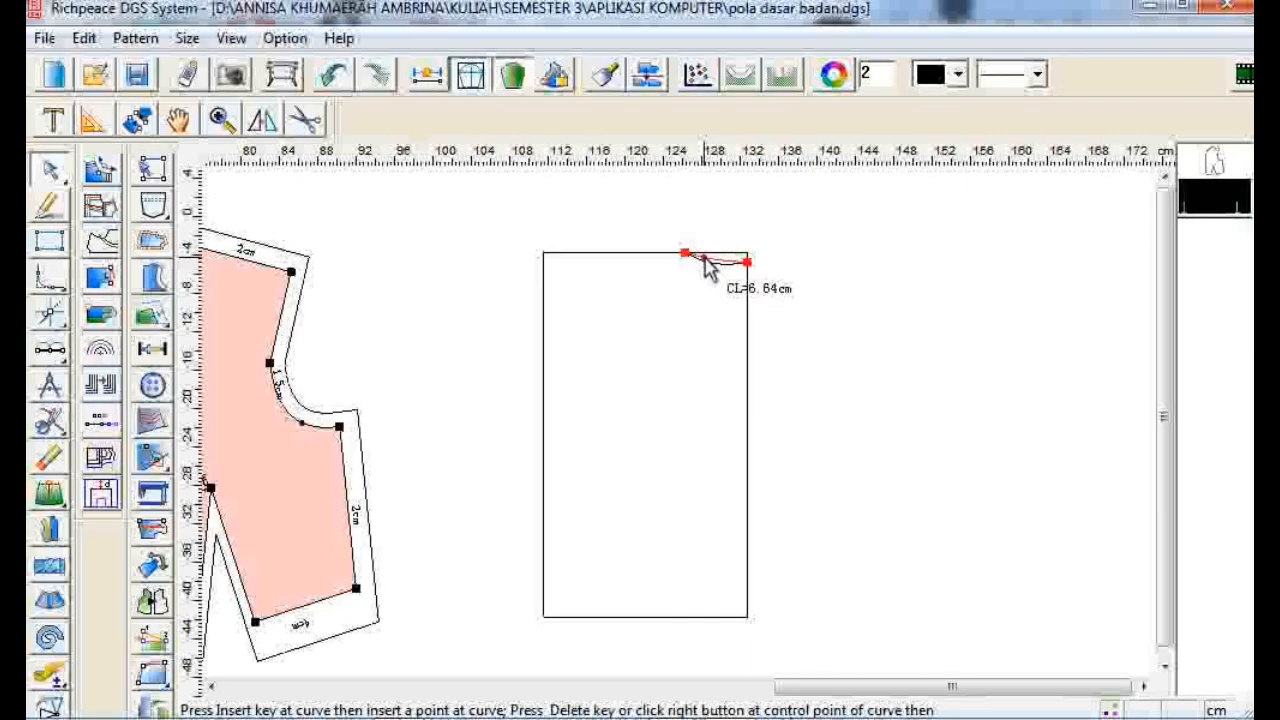
pyautogui.rightClick(709, 271)
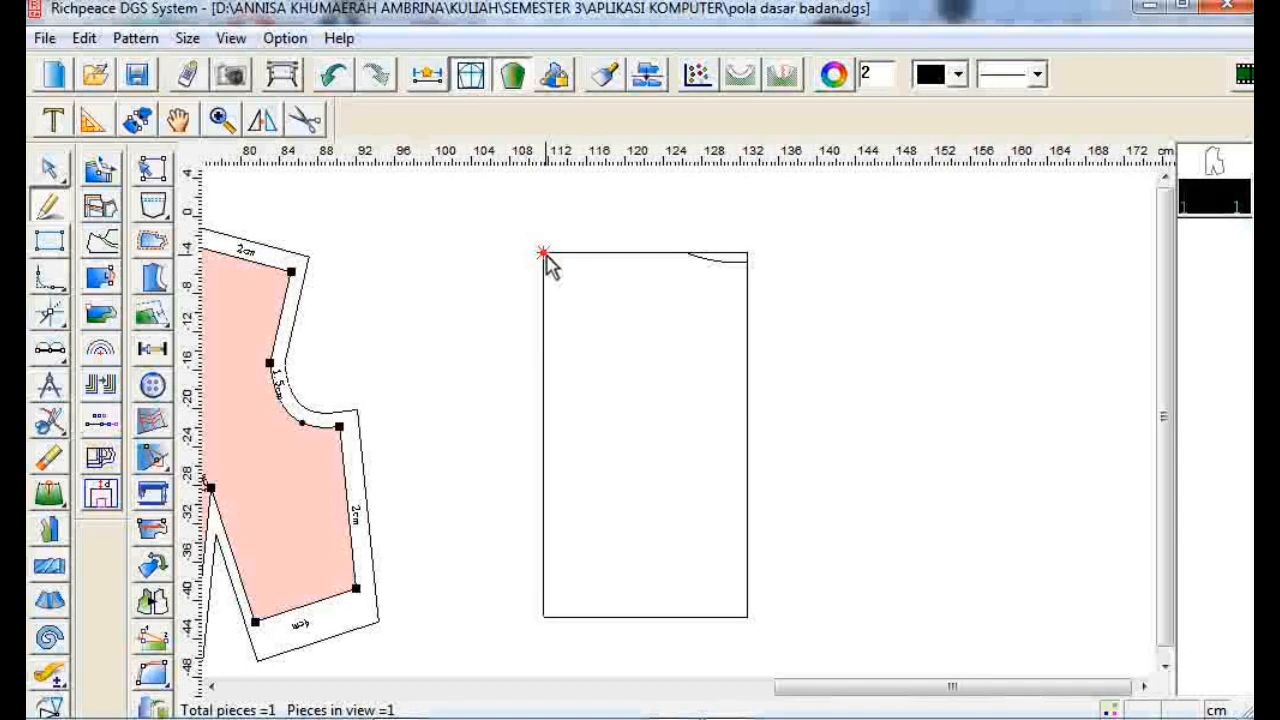
# - Draw the shoulder line from a point 4.4 cm below the top-left corner to the neckline's end point
pyautogui.click(551, 292)
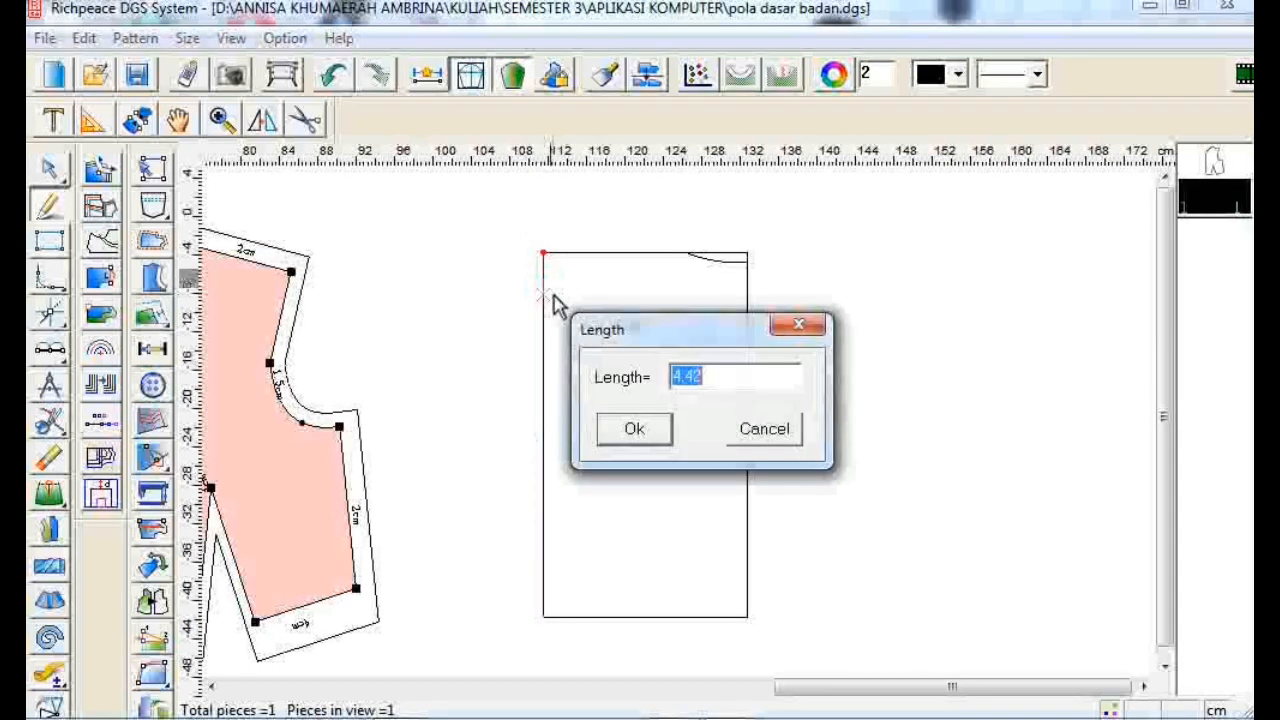
pyautogui.write('4.')
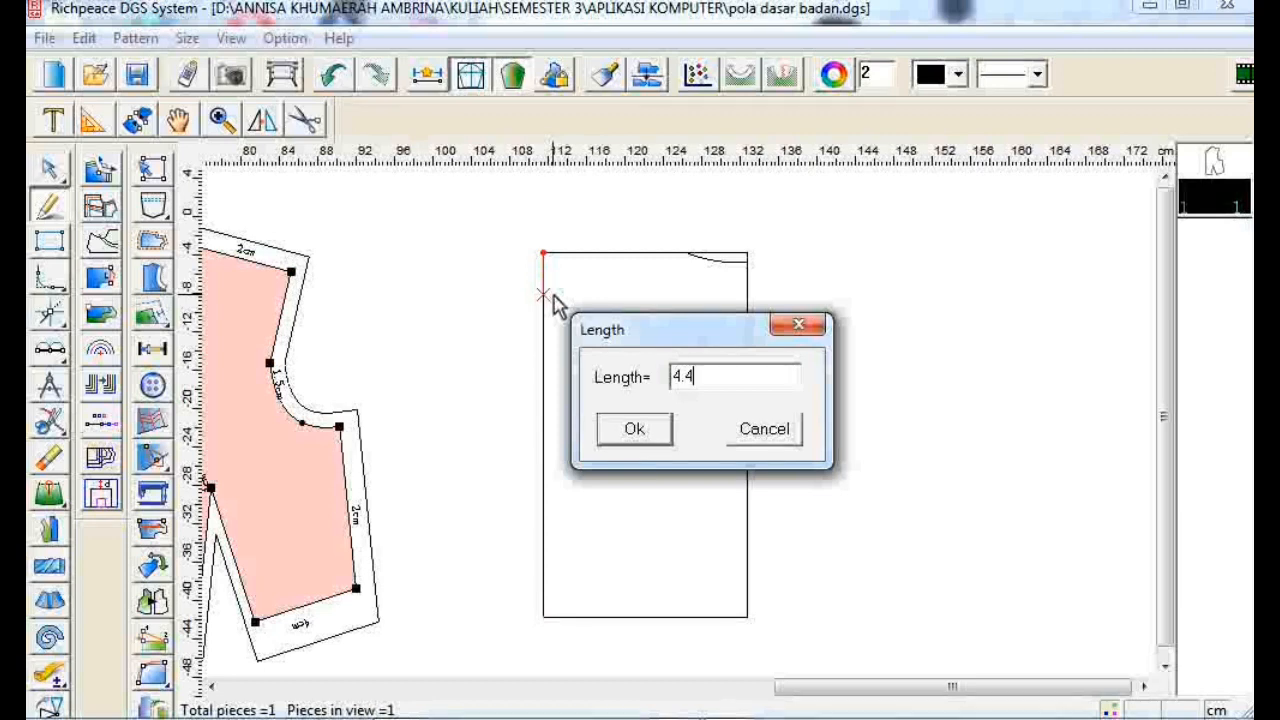
pyautogui.click(612, 430)
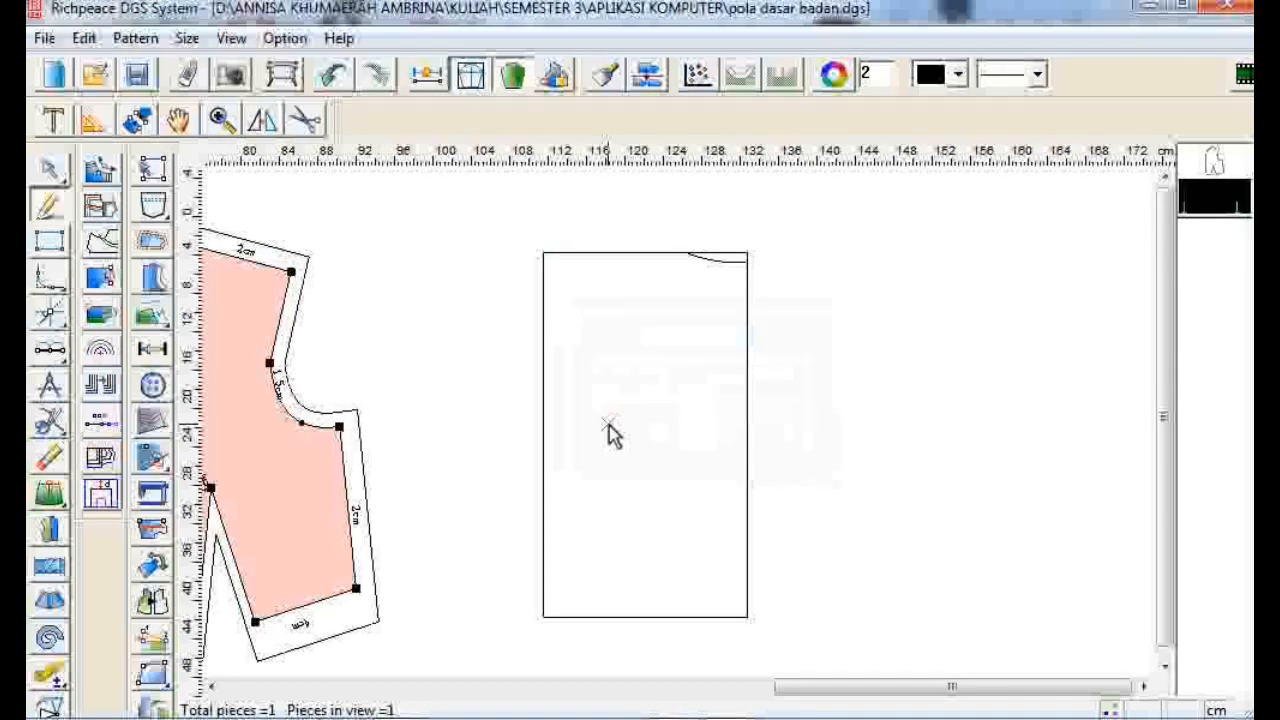
pyautogui.click(542, 295)
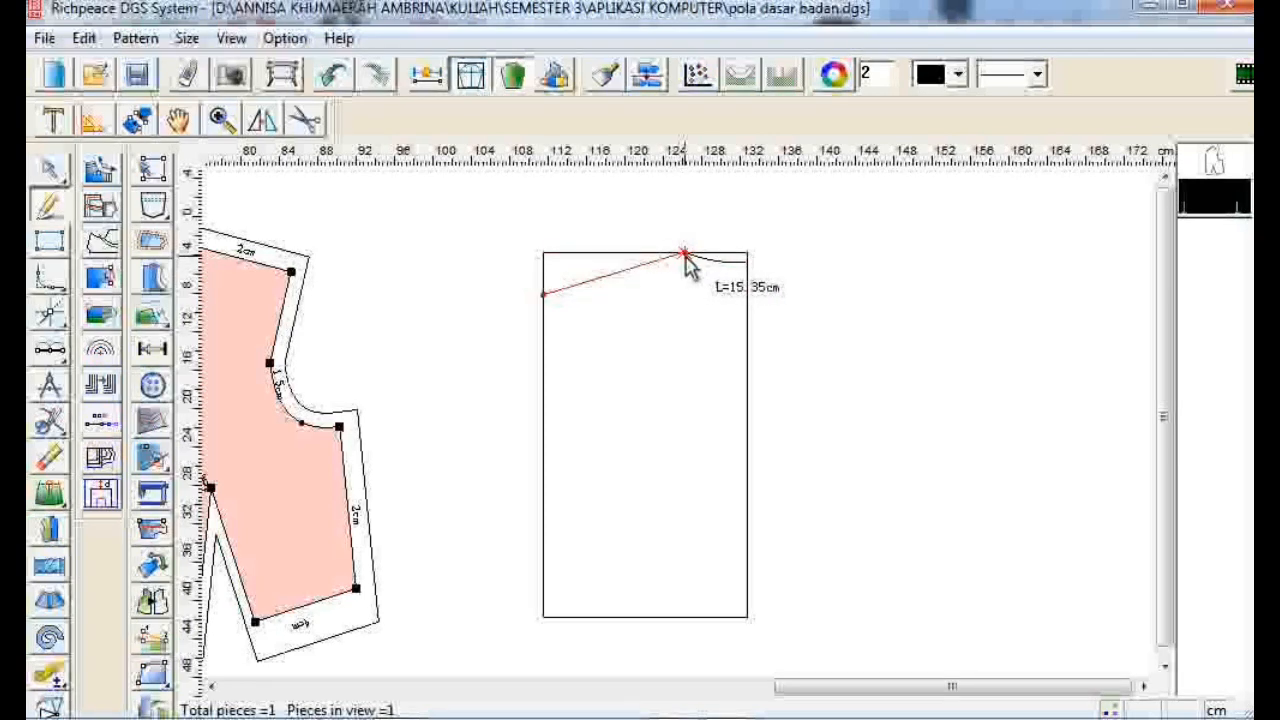
pyautogui.click(685, 256)
pyautogui.rightClick(685, 256)
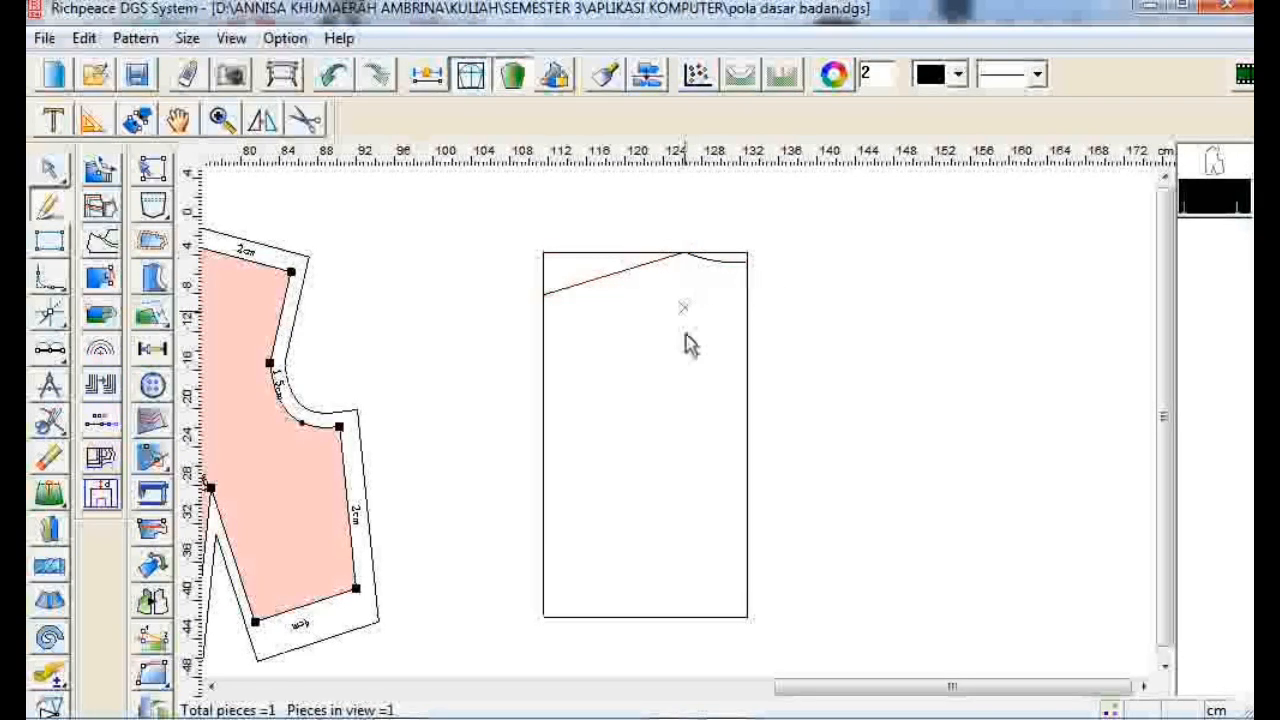
# - Mark a point on the shoulder line 12 cm from the neckline end point
pyautogui.click(683, 258)
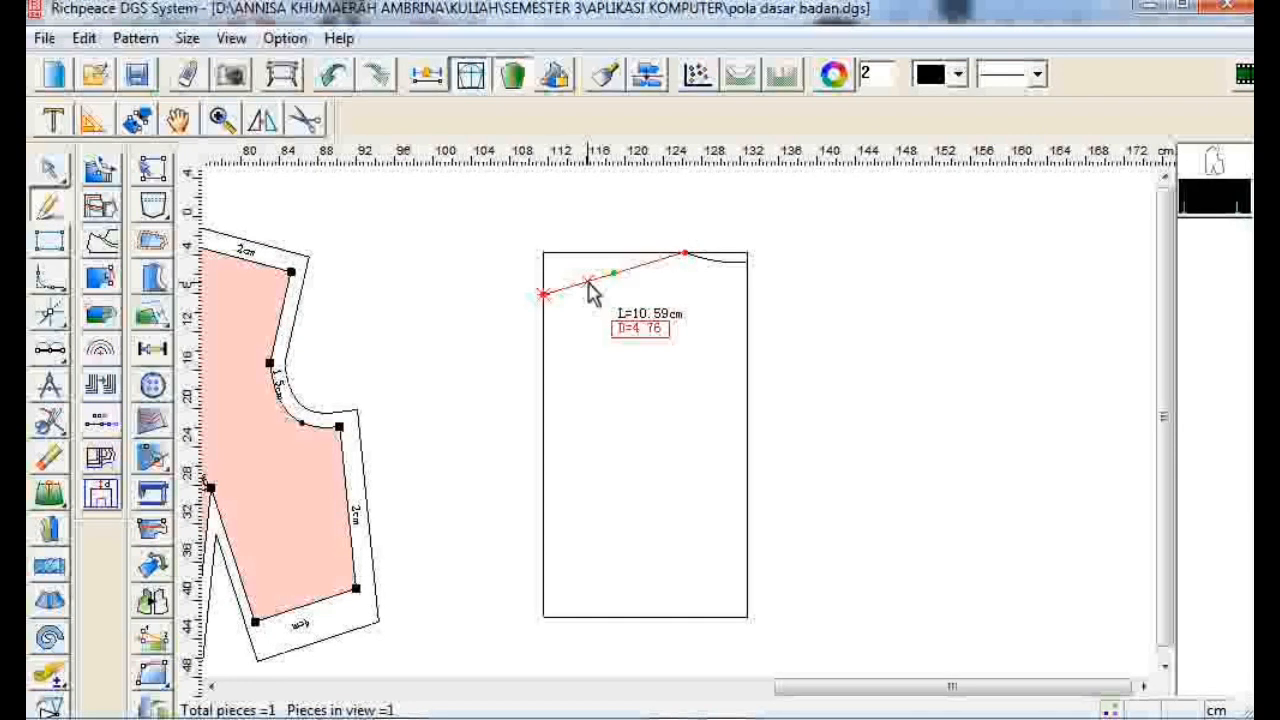
pyautogui.click(590, 285)
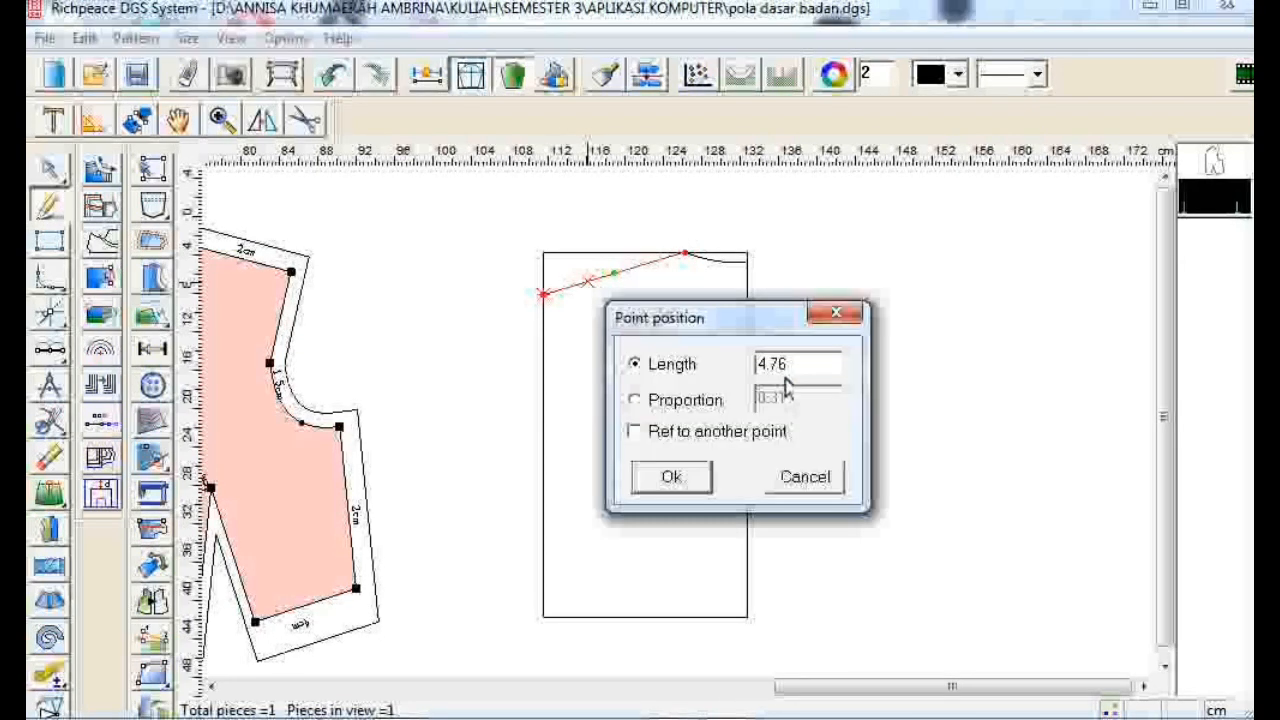
pyautogui.click(786, 432)
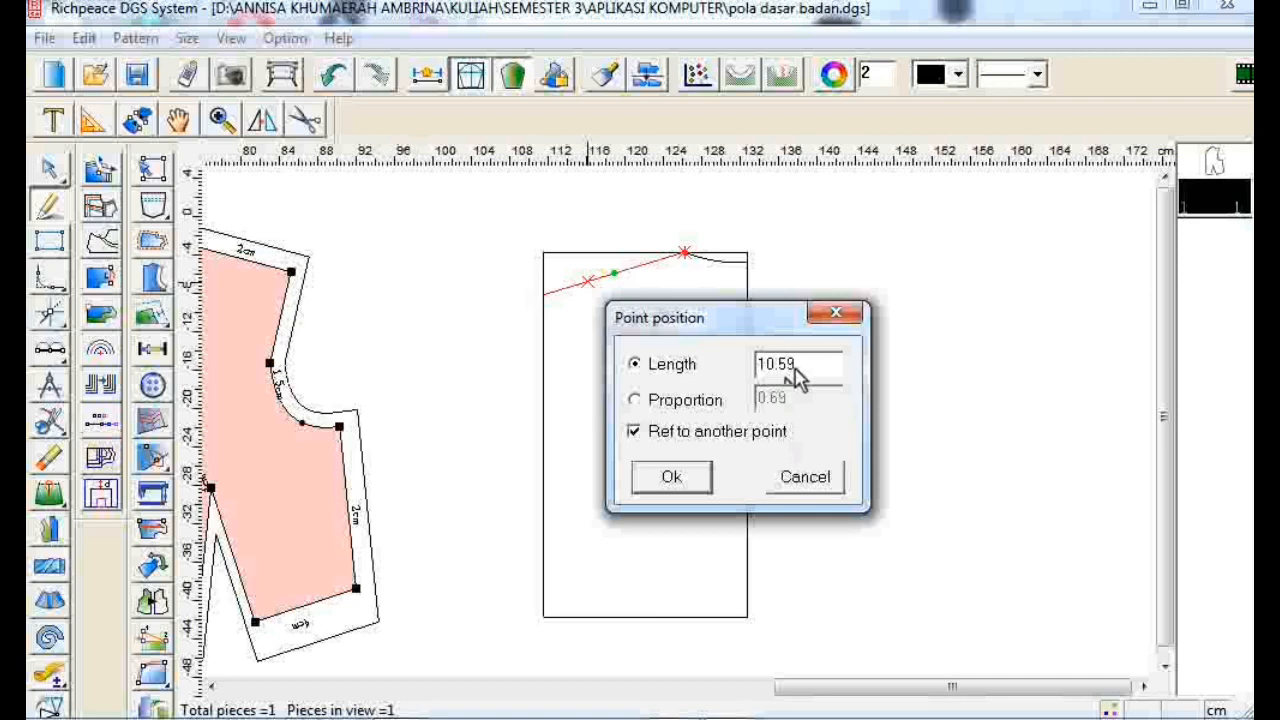
pyautogui.moveTo(797, 372); pyautogui.dragTo(717, 383)
pyautogui.write('12')
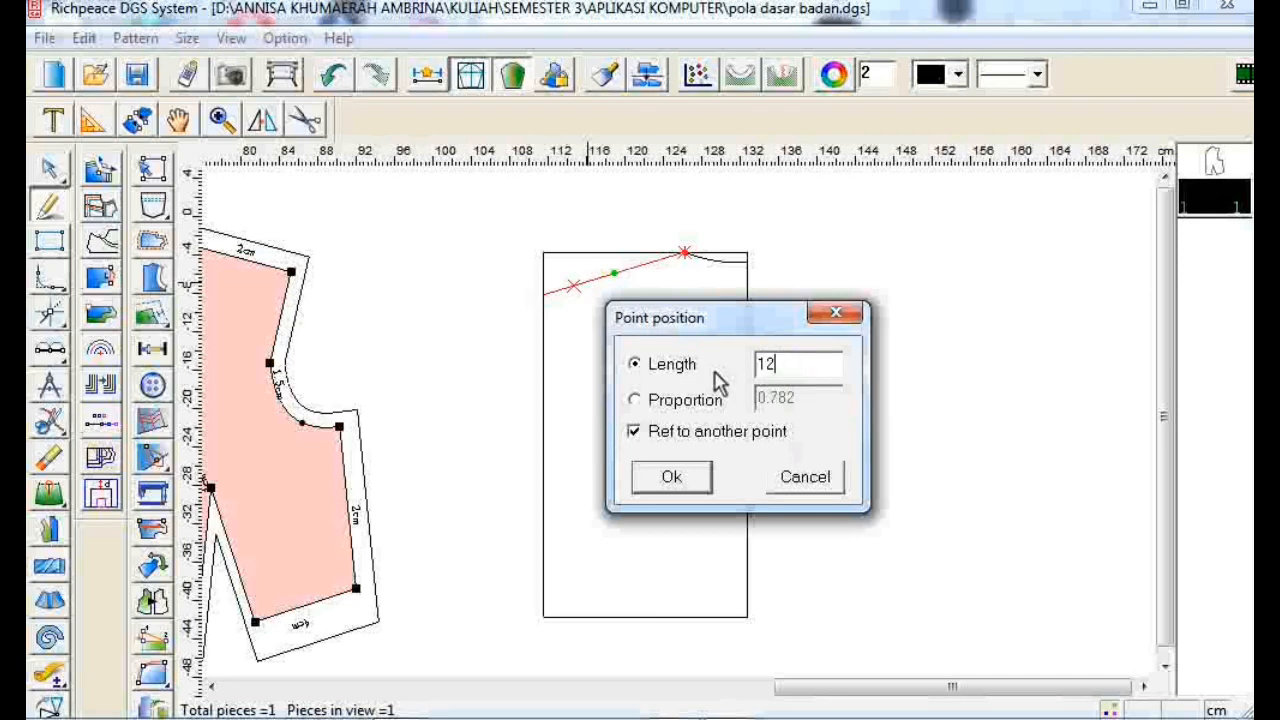
pyautogui.click(690, 485)
pyautogui.rightClick(689, 487)
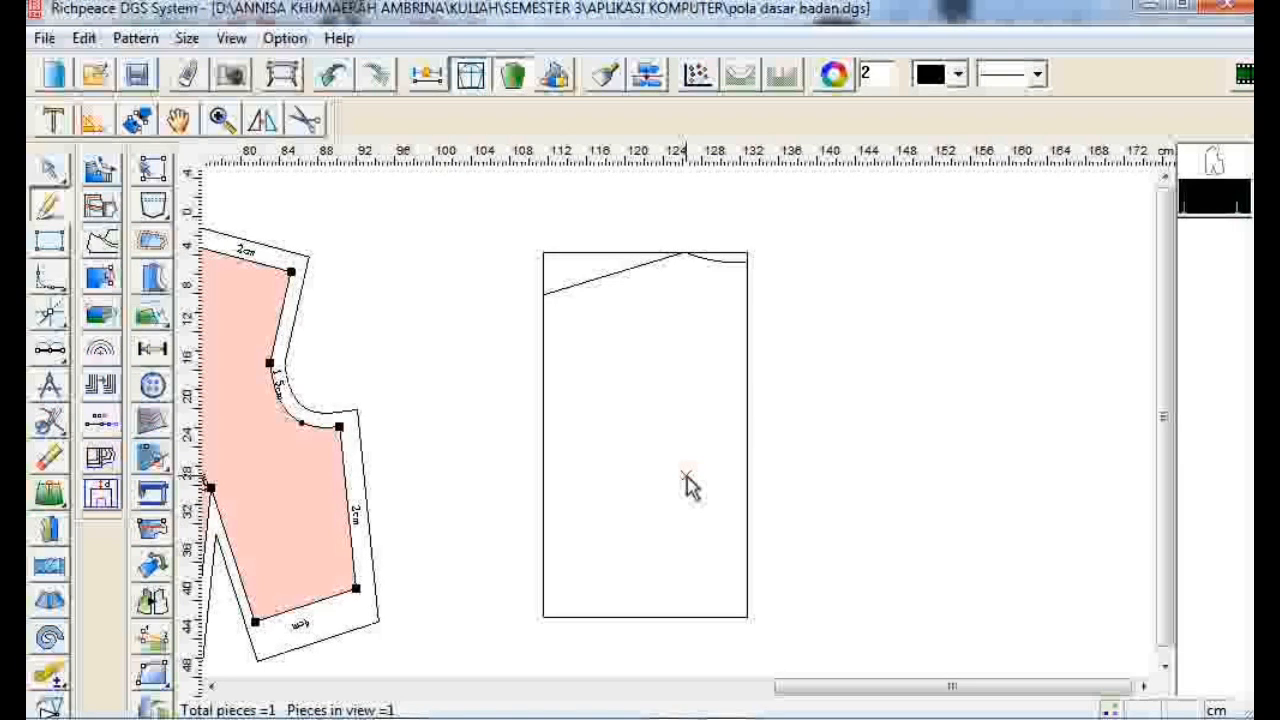
# - Draw a line 10 cm down the right edge from the 1 cm point
pyautogui.click(760, 265)
pyautogui.click(760, 341)
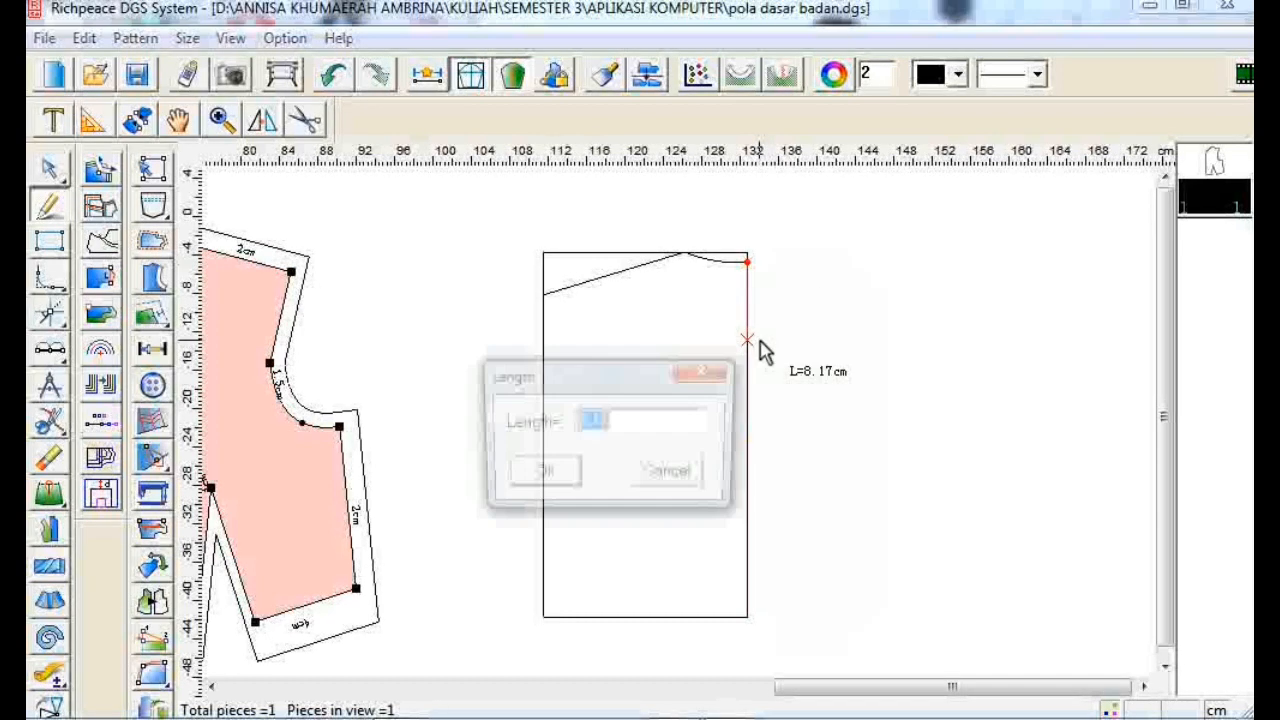
pyautogui.write('10')
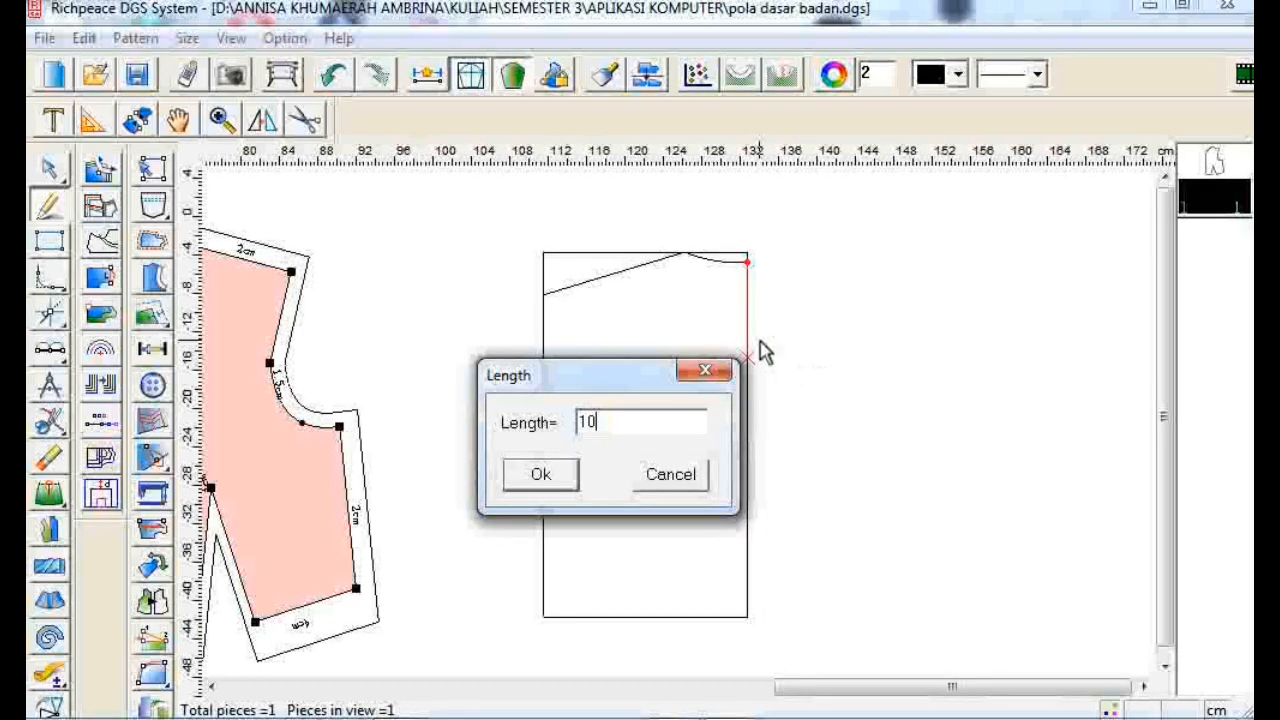
pyautogui.click(514, 474)
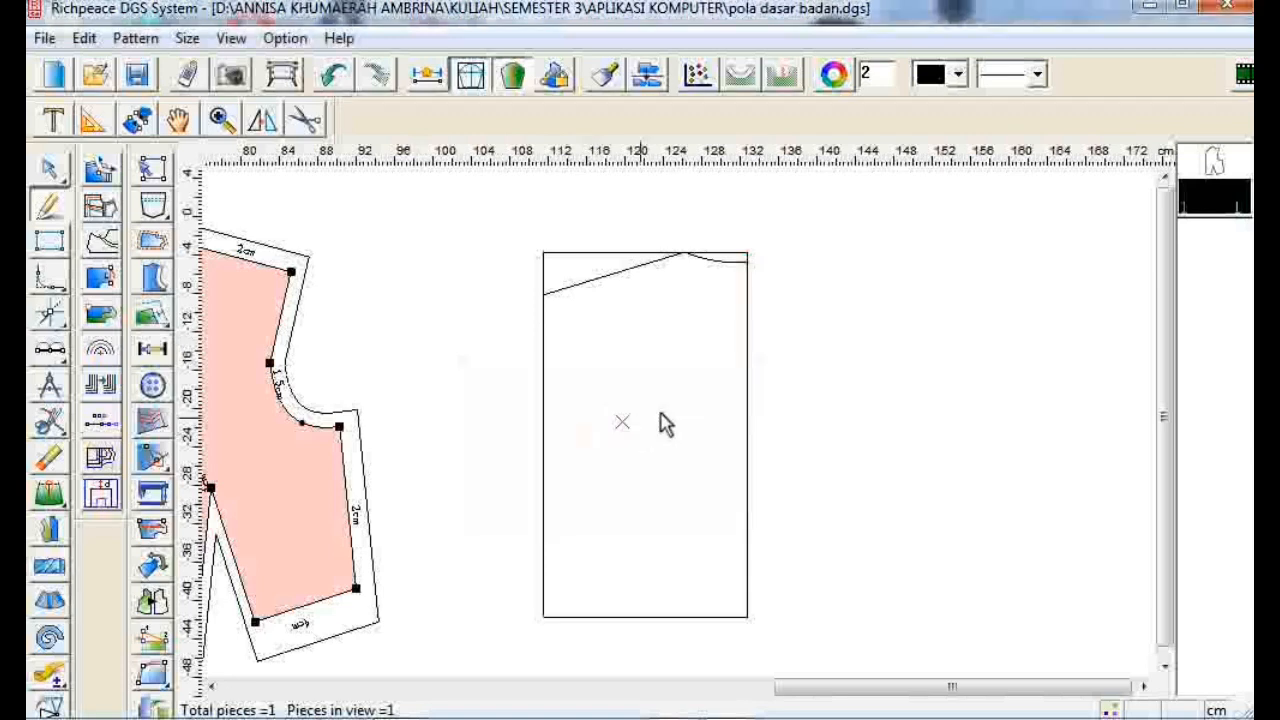
# - Continue with a 17 cm horizontal line and connect its end up to the marked shoulder point
pyautogui.click(755, 366)
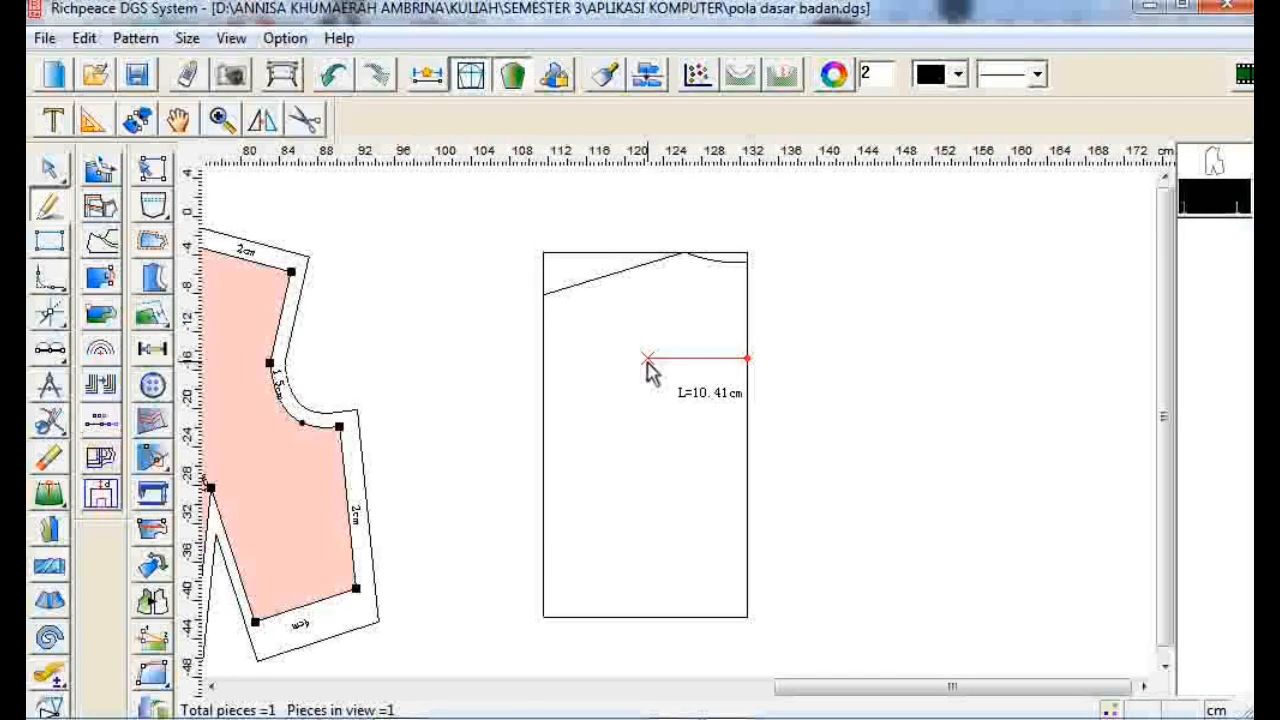
pyautogui.click(648, 362)
pyautogui.write('17')
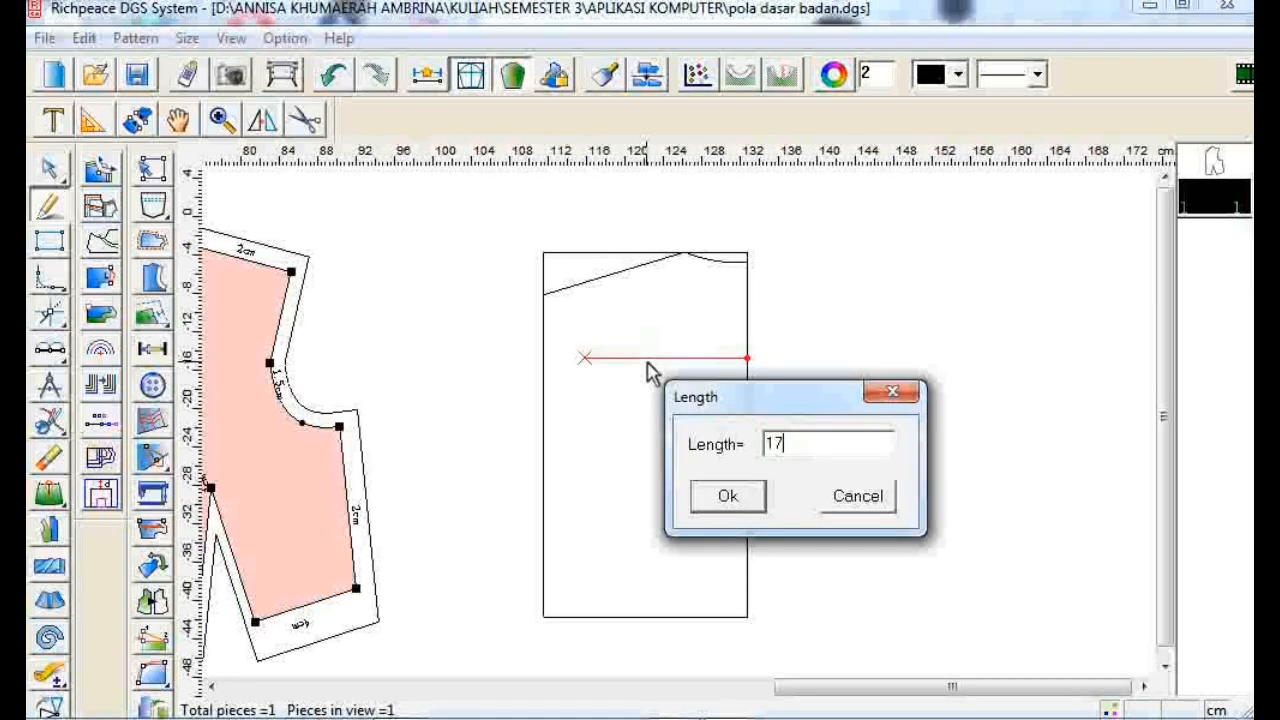
pyautogui.click(729, 498)
pyautogui.click(584, 359)
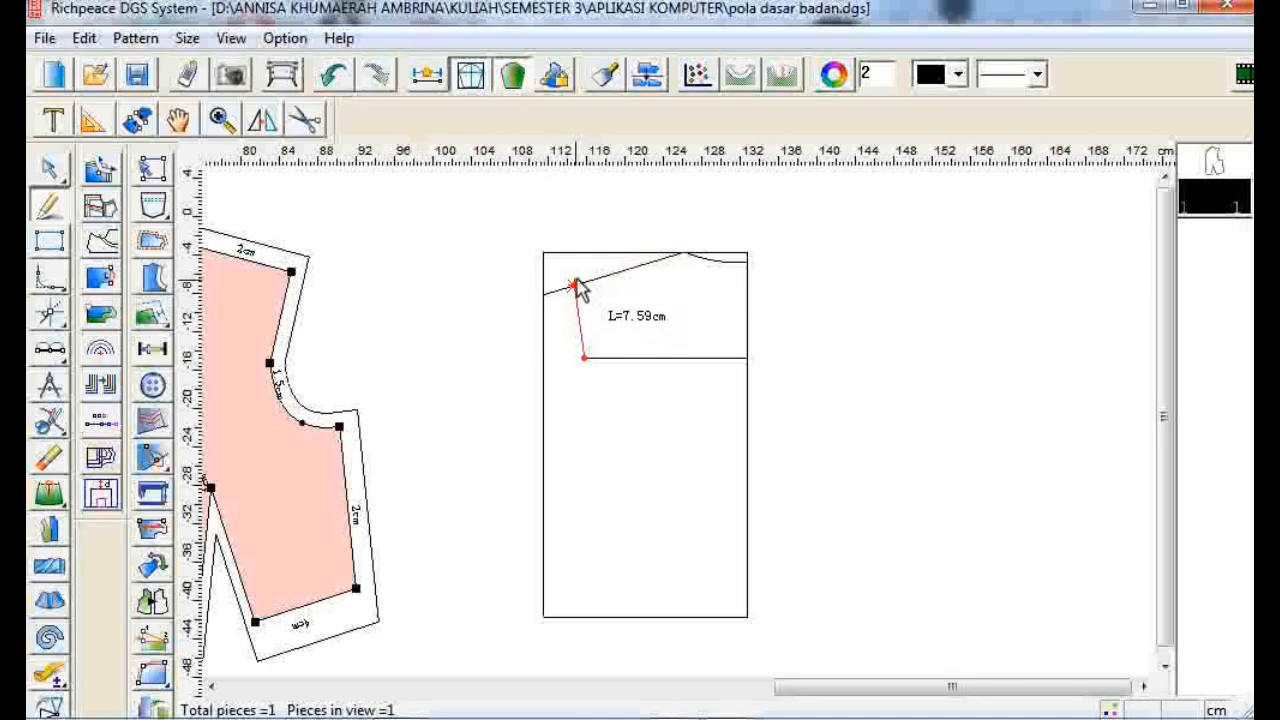
pyautogui.click(575, 286)
pyautogui.rightClick(575, 286)
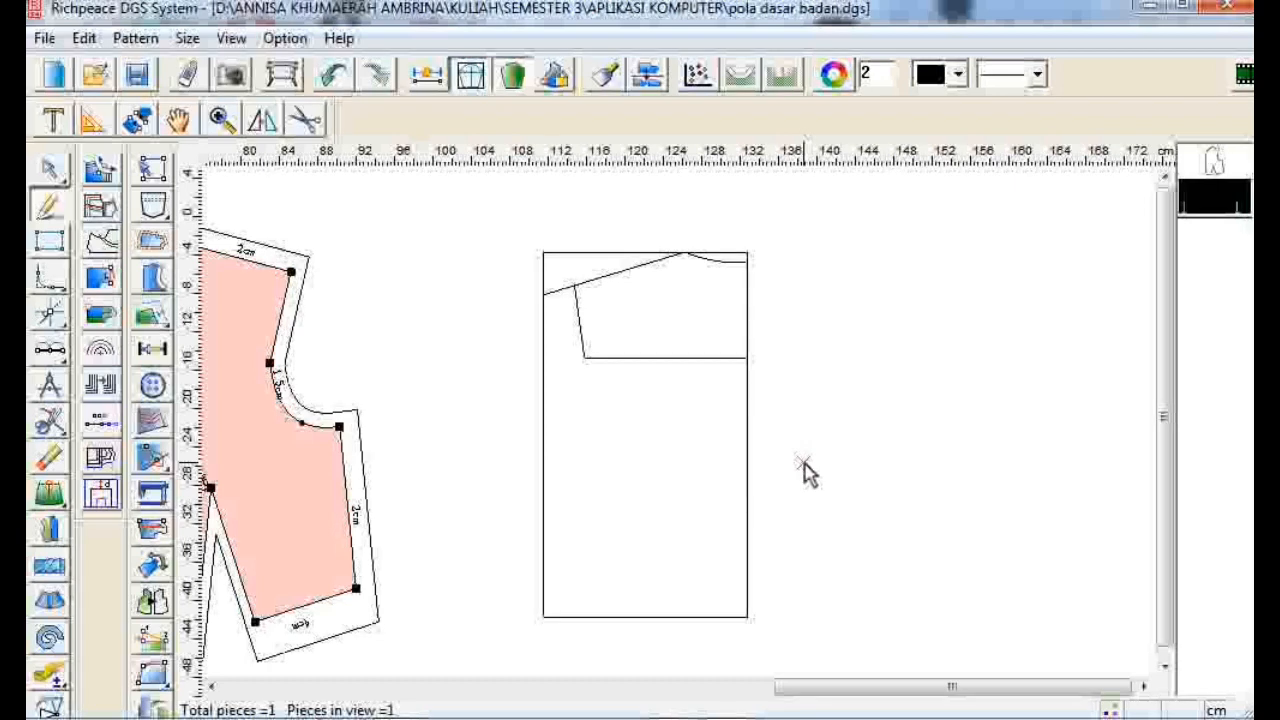
# - Mark a point 7.4 cm in from the bottom-right corner and draw a line from it up to the shoulder line
pyautogui.click(747, 618)
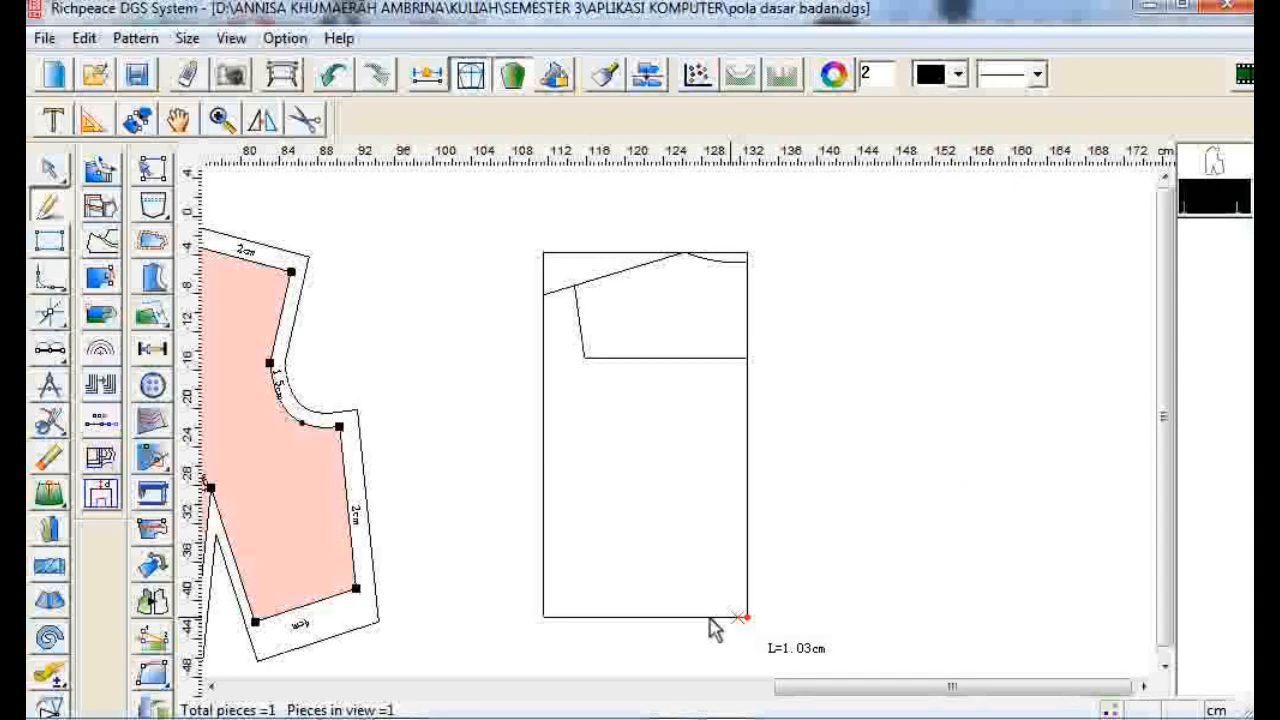
pyautogui.click(707, 615)
pyautogui.write('7')
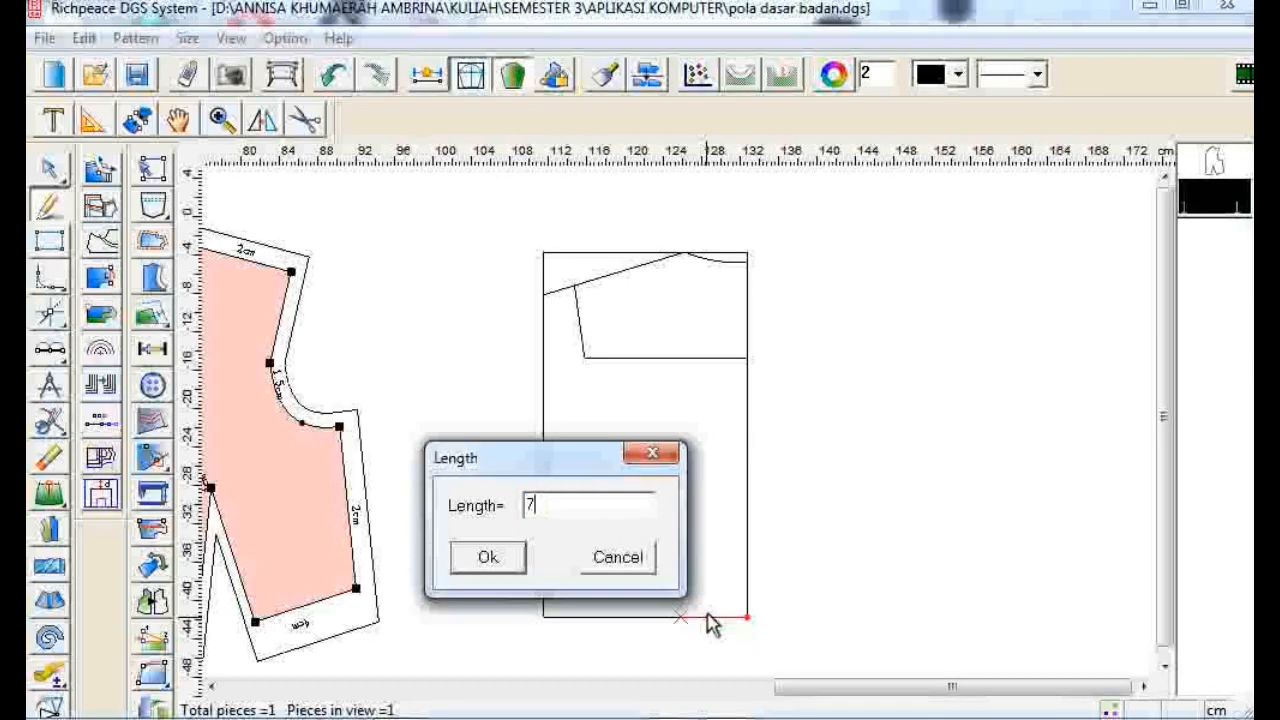
pyautogui.write('.4')
pyautogui.click(477, 568)
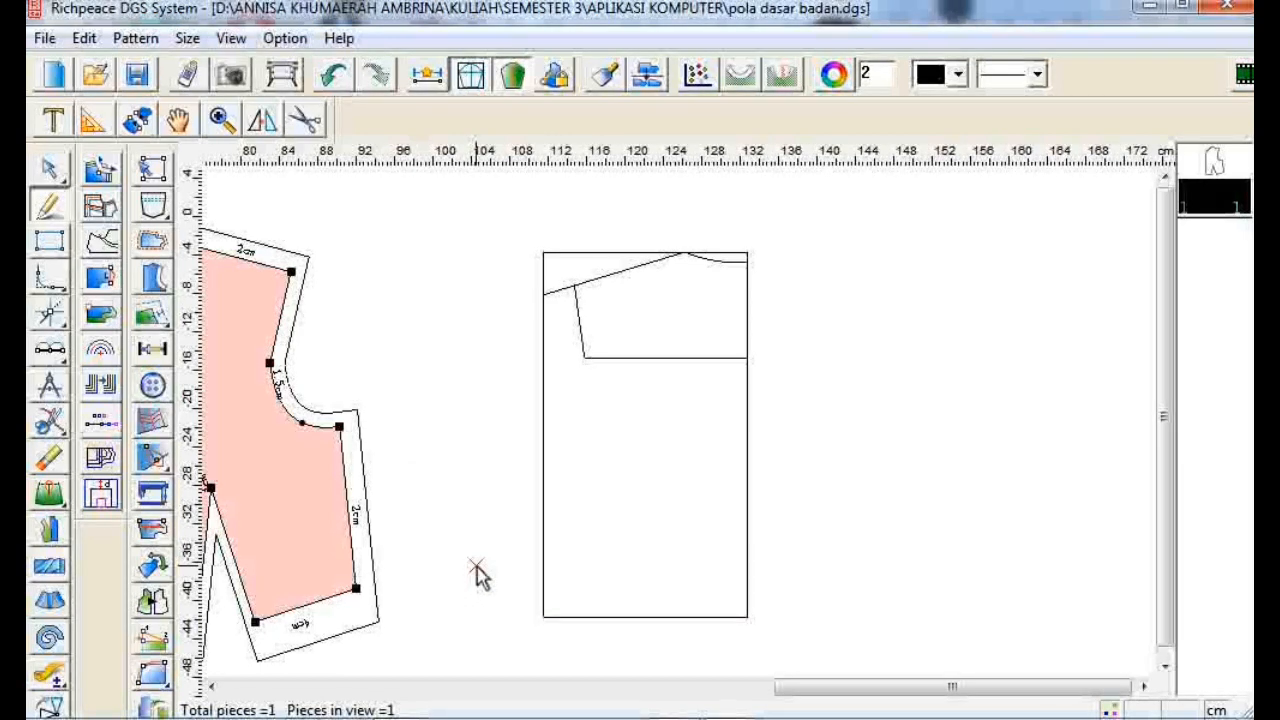
pyautogui.click(677, 617)
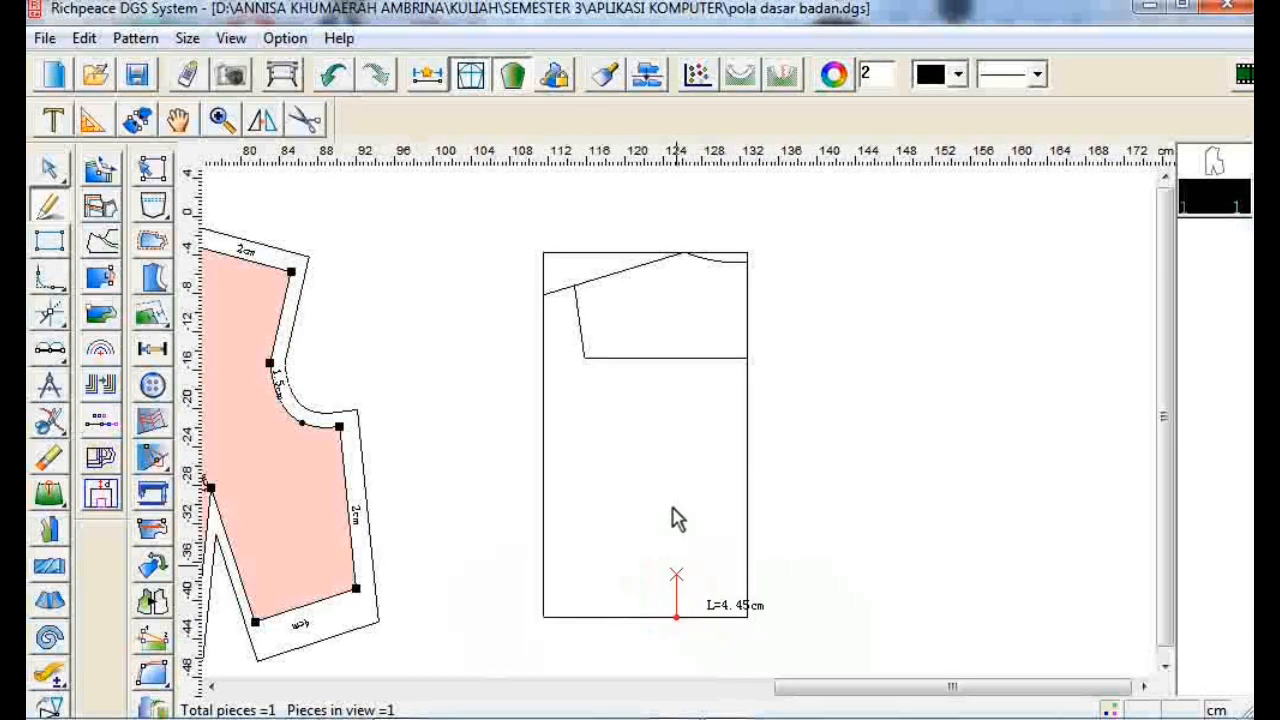
pyautogui.click(630, 270)
pyautogui.rightClick(848, 345)
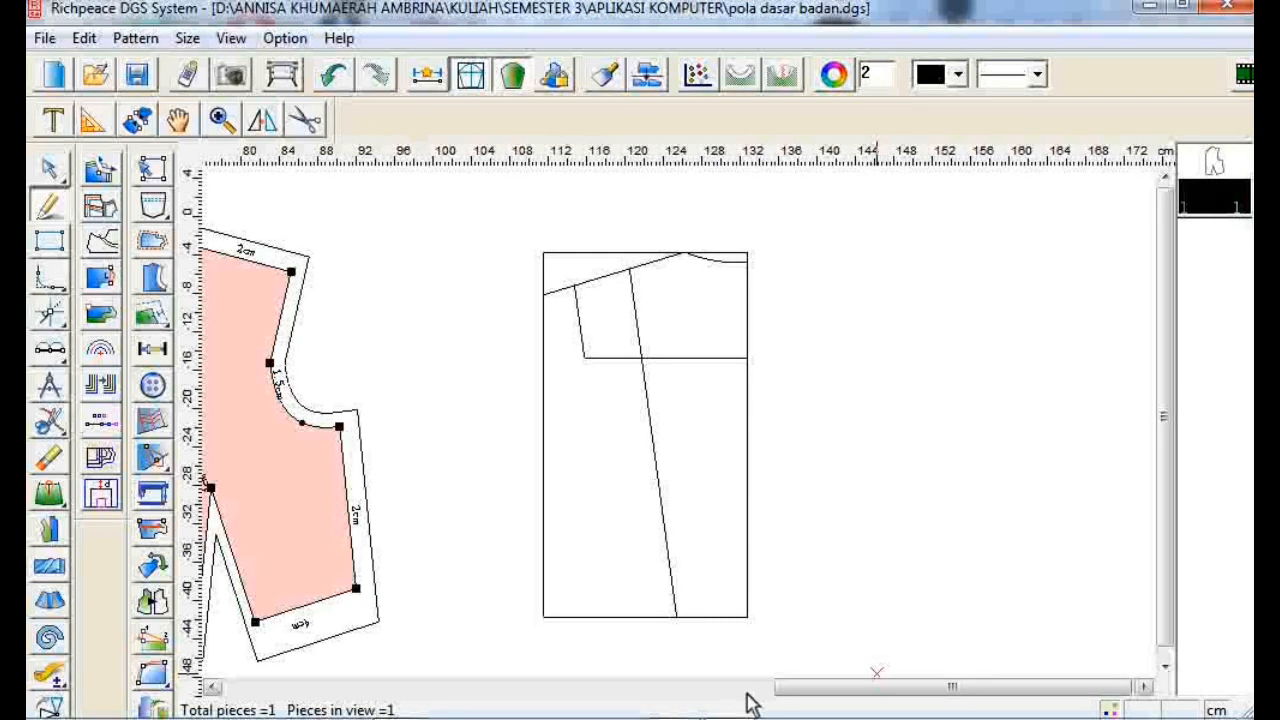
pyautogui.click(677, 618)
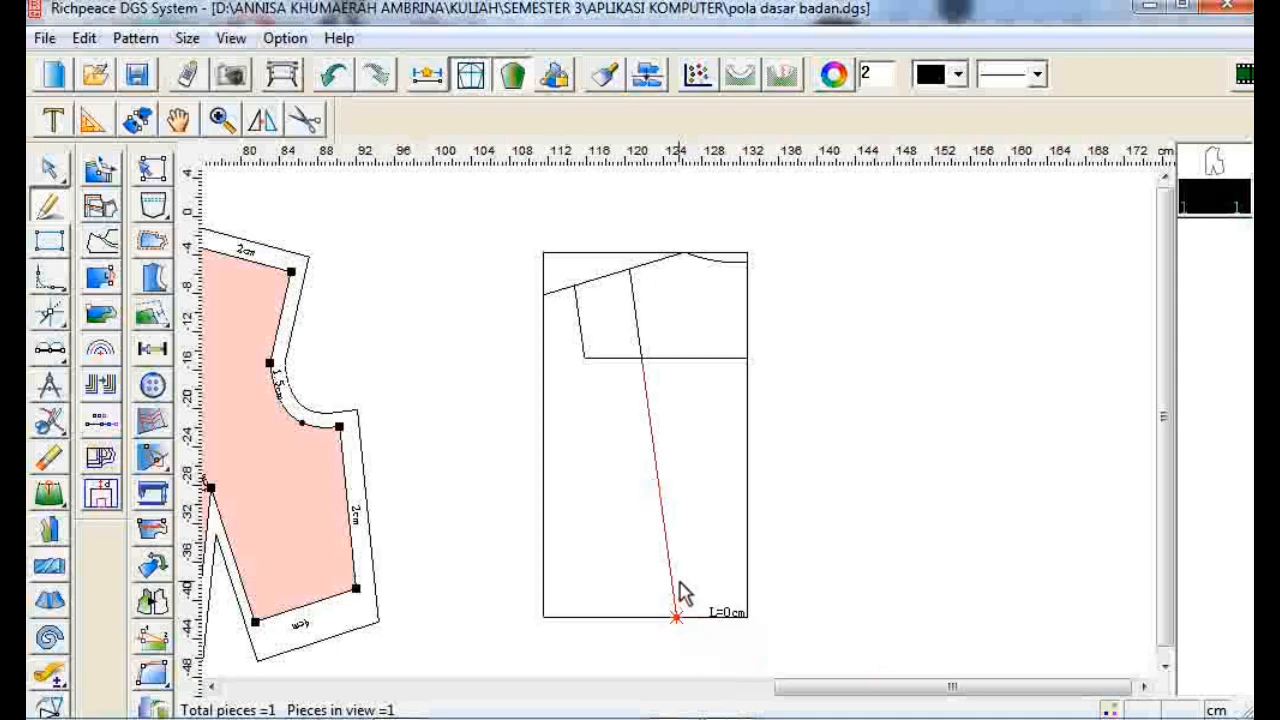
pyautogui.click(648, 488)
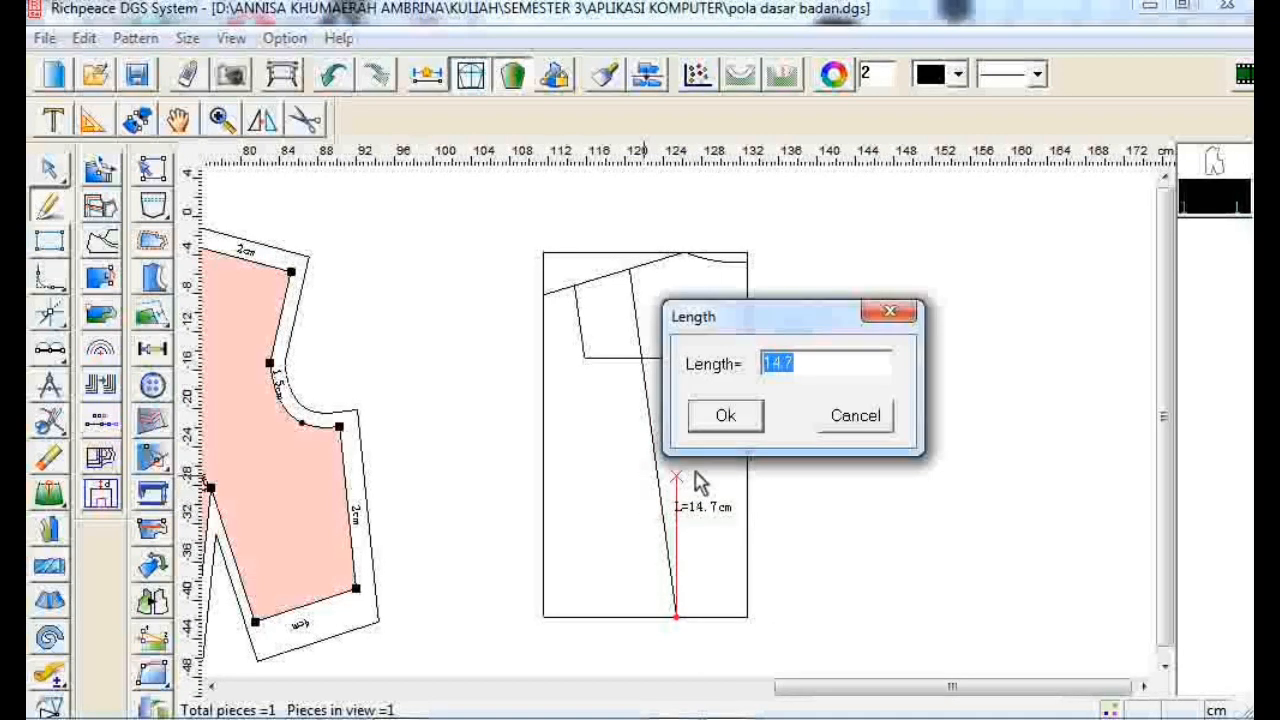
pyautogui.click(826, 418)
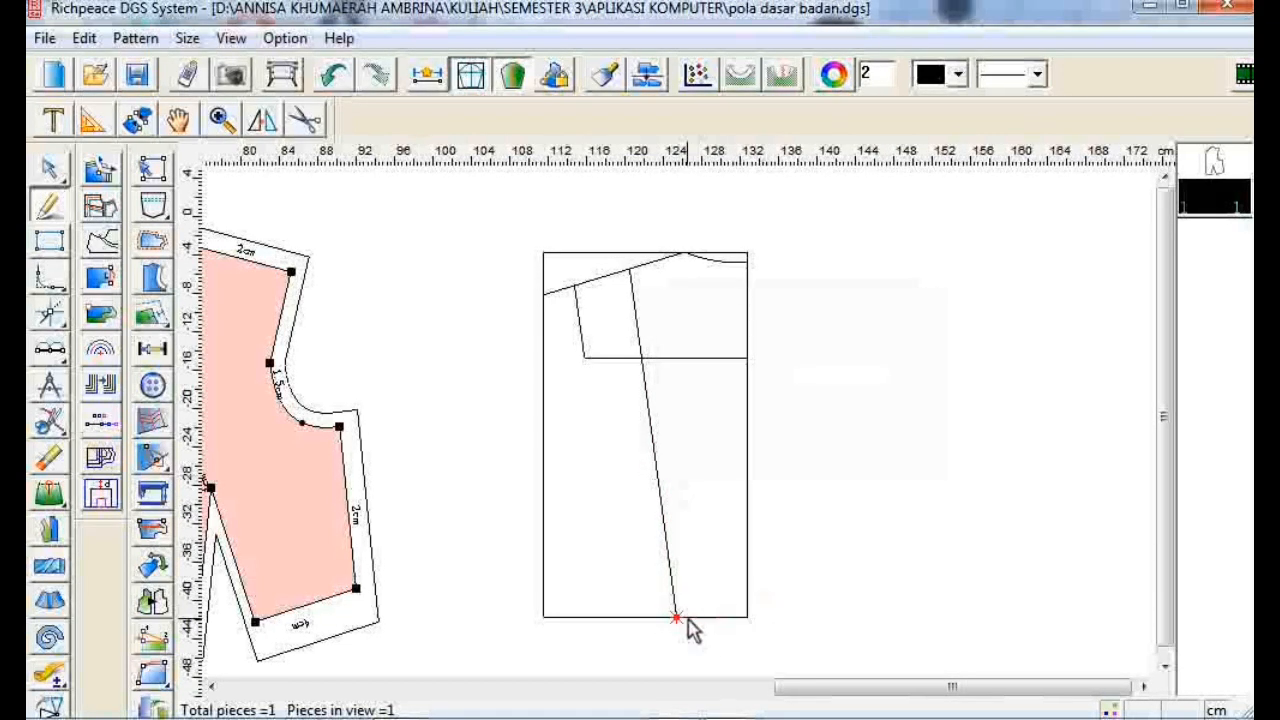
pyautogui.click(685, 616)
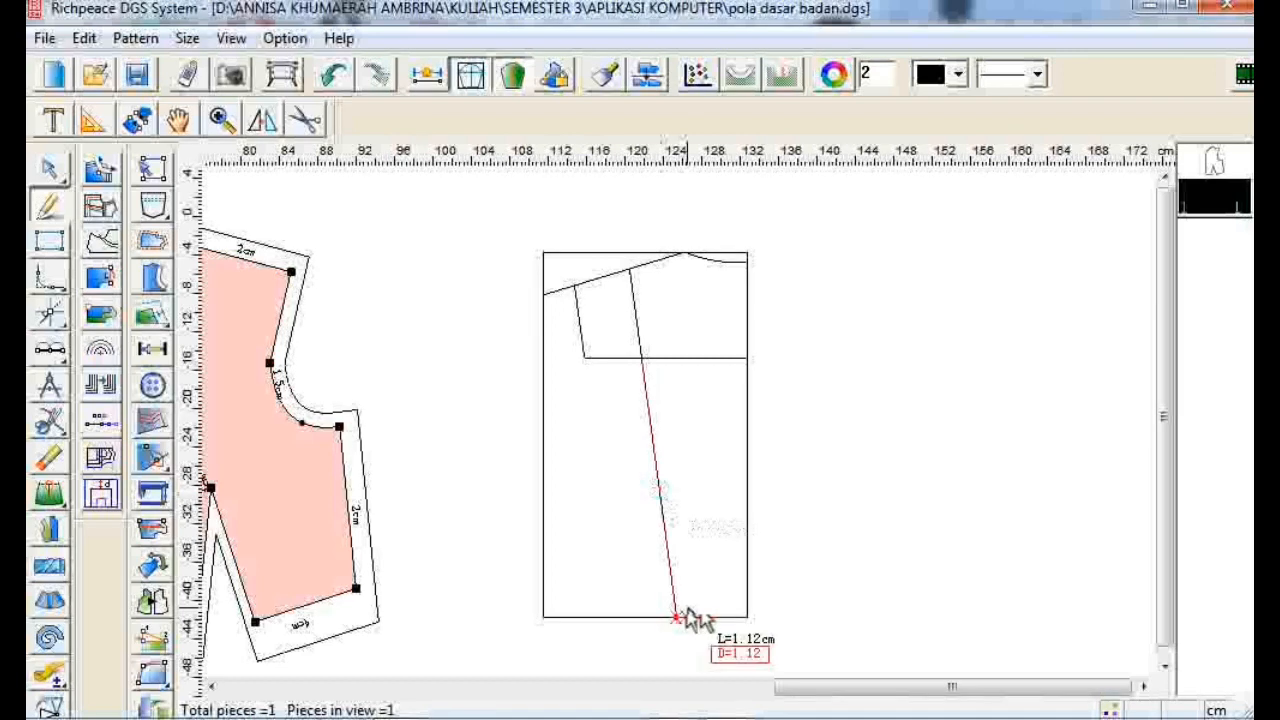
pyautogui.click(659, 489)
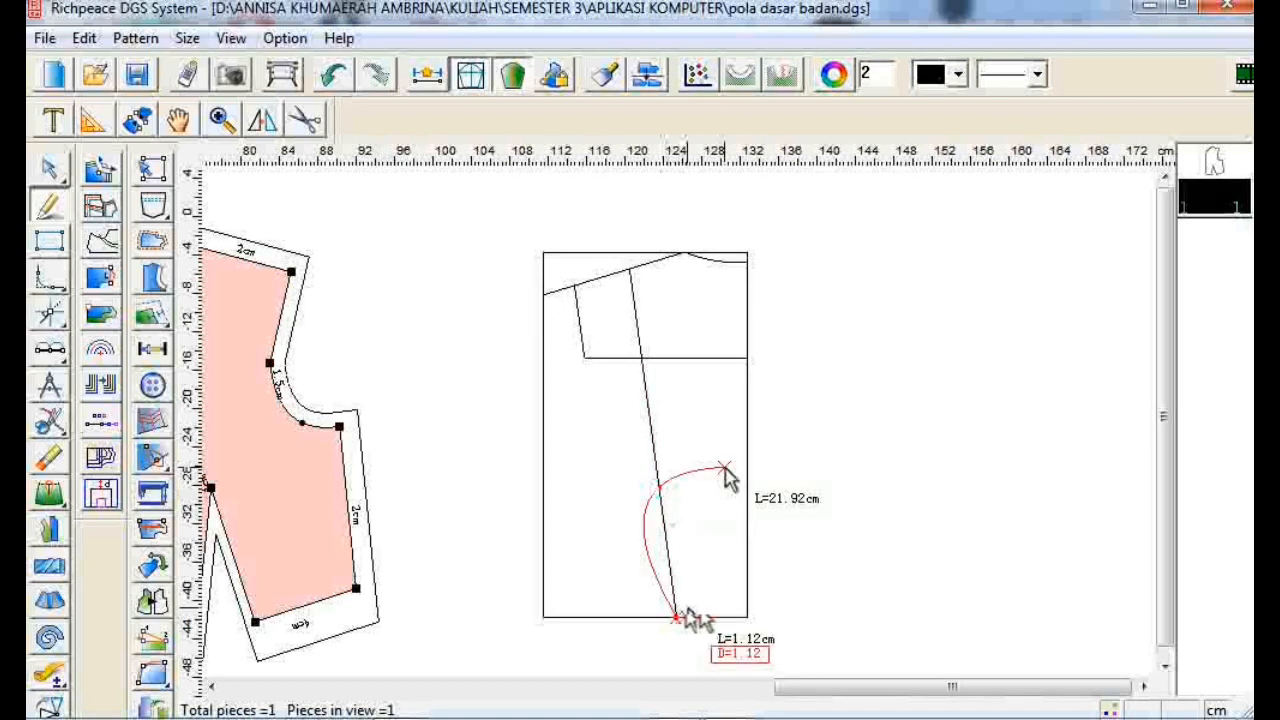
pyautogui.rightClick(669, 500)
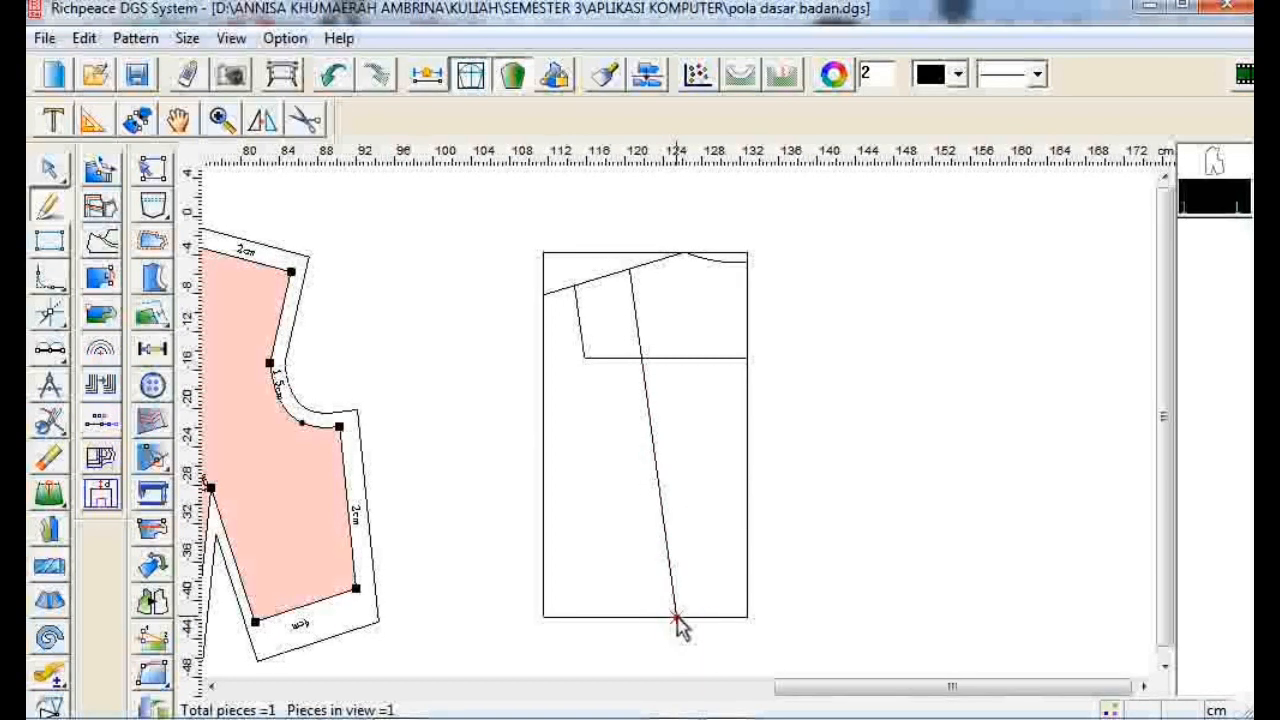
# - Mark a point 14 cm up the slanted line from its bottom end
pyautogui.click(677, 618)
pyautogui.click(658, 484)
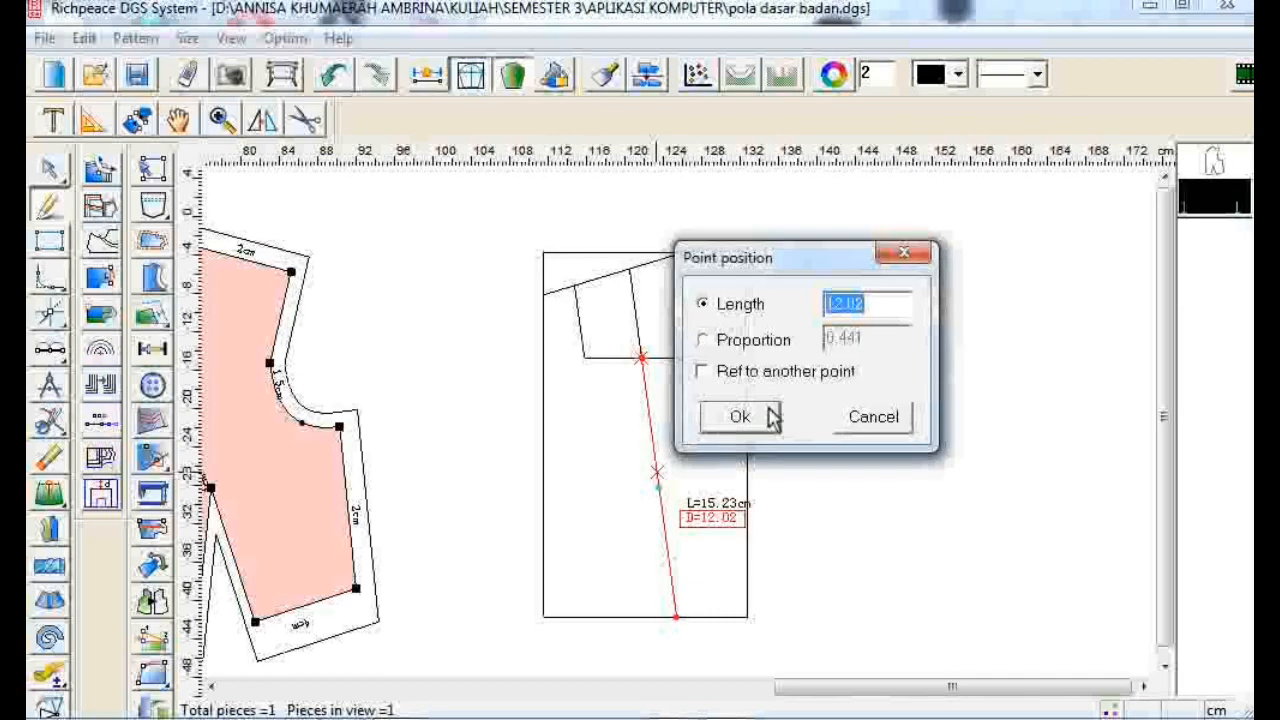
pyautogui.write('14')
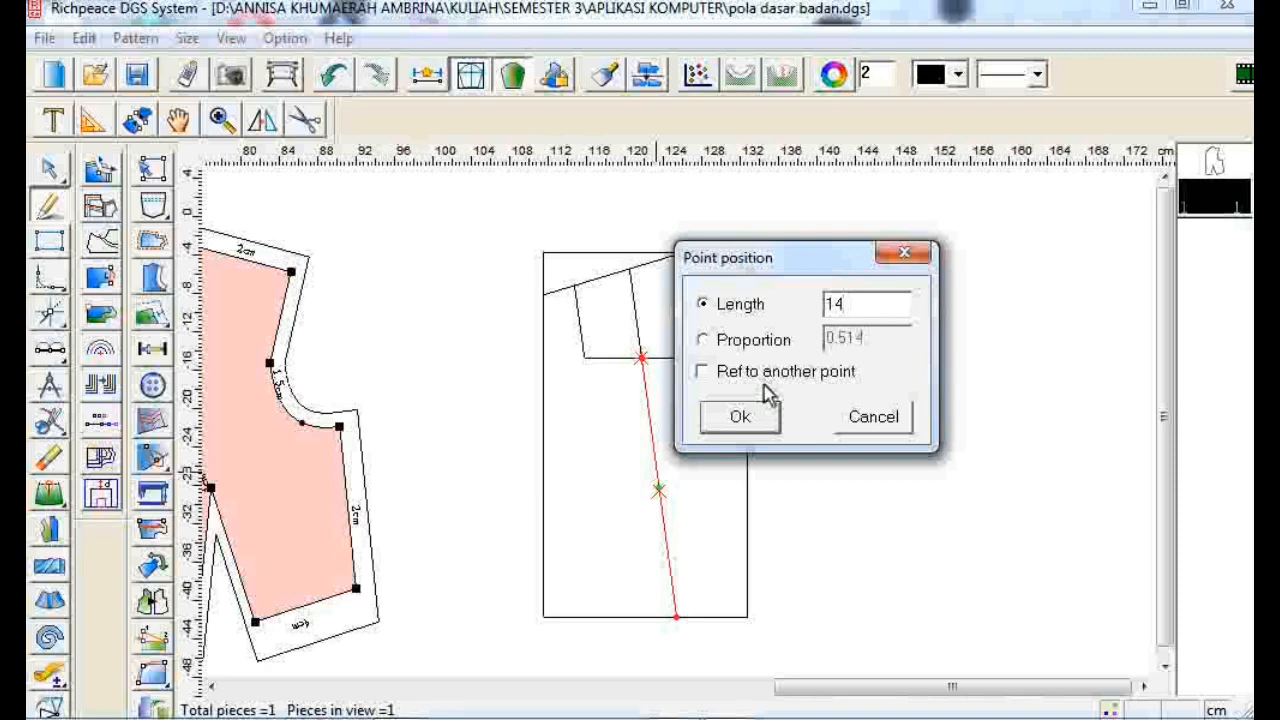
pyautogui.click(768, 372)
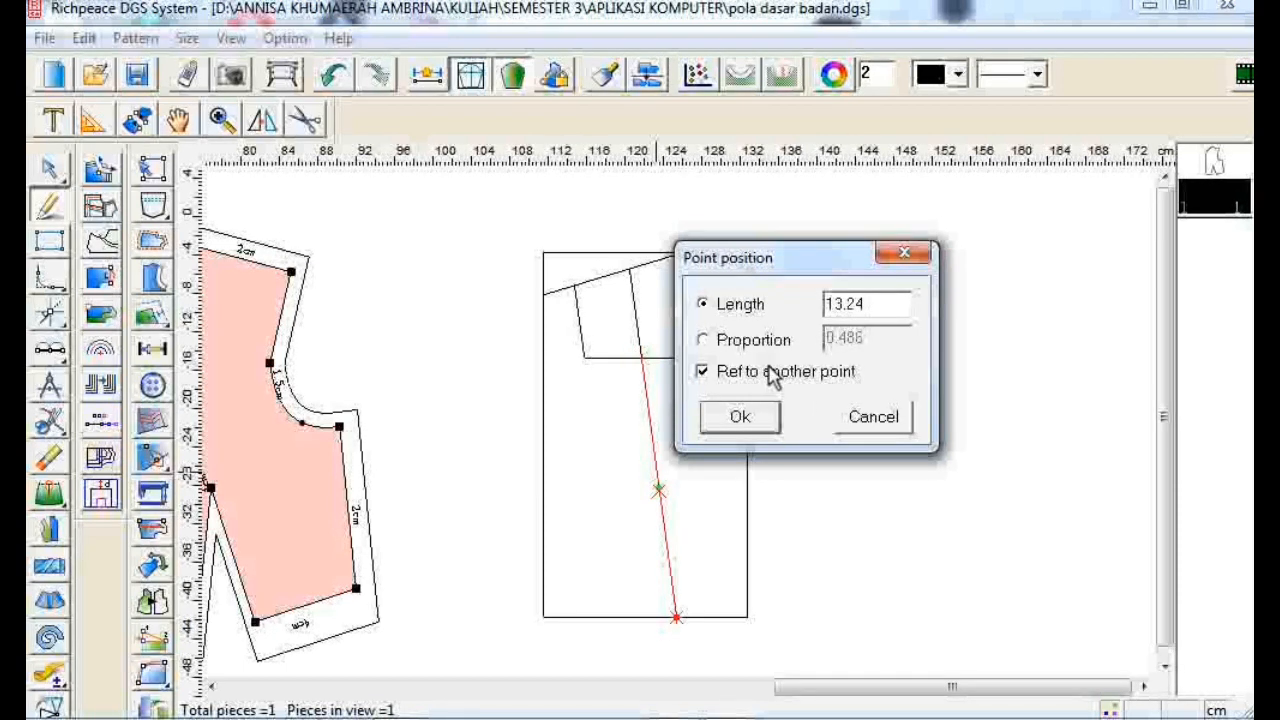
pyautogui.click(774, 378)
pyautogui.click(774, 380)
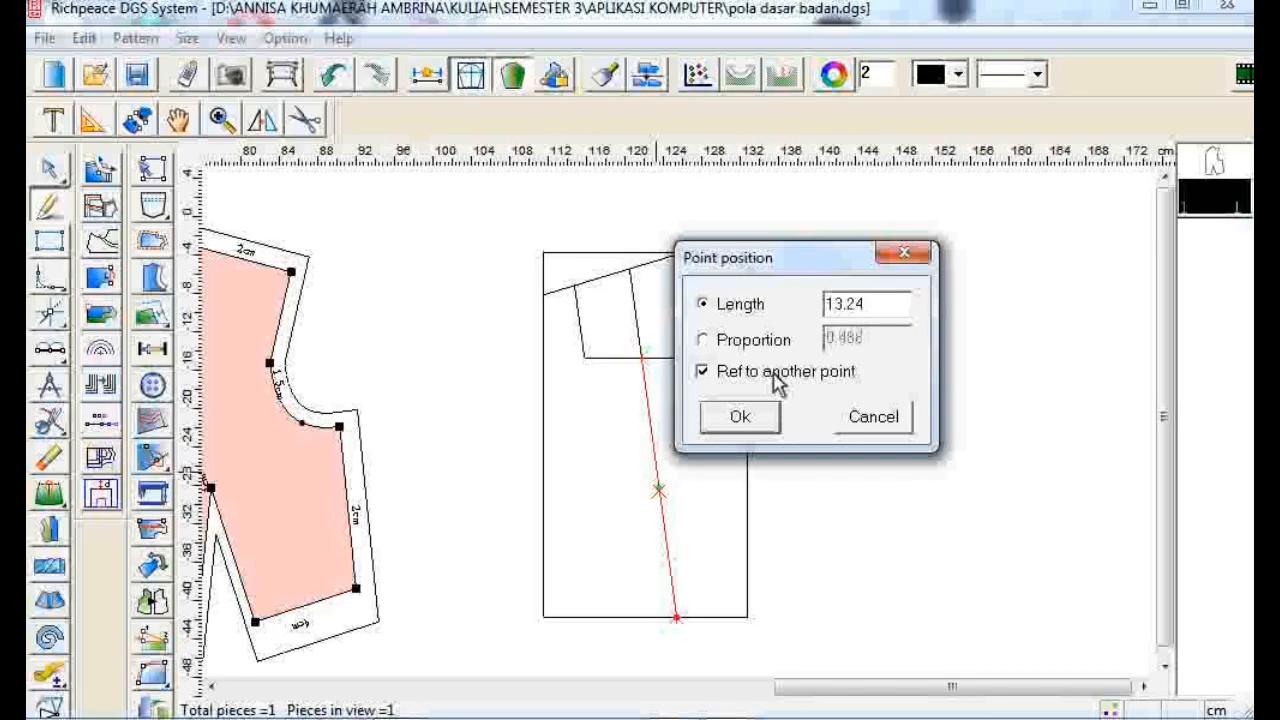
pyautogui.doubleClick(909, 316)
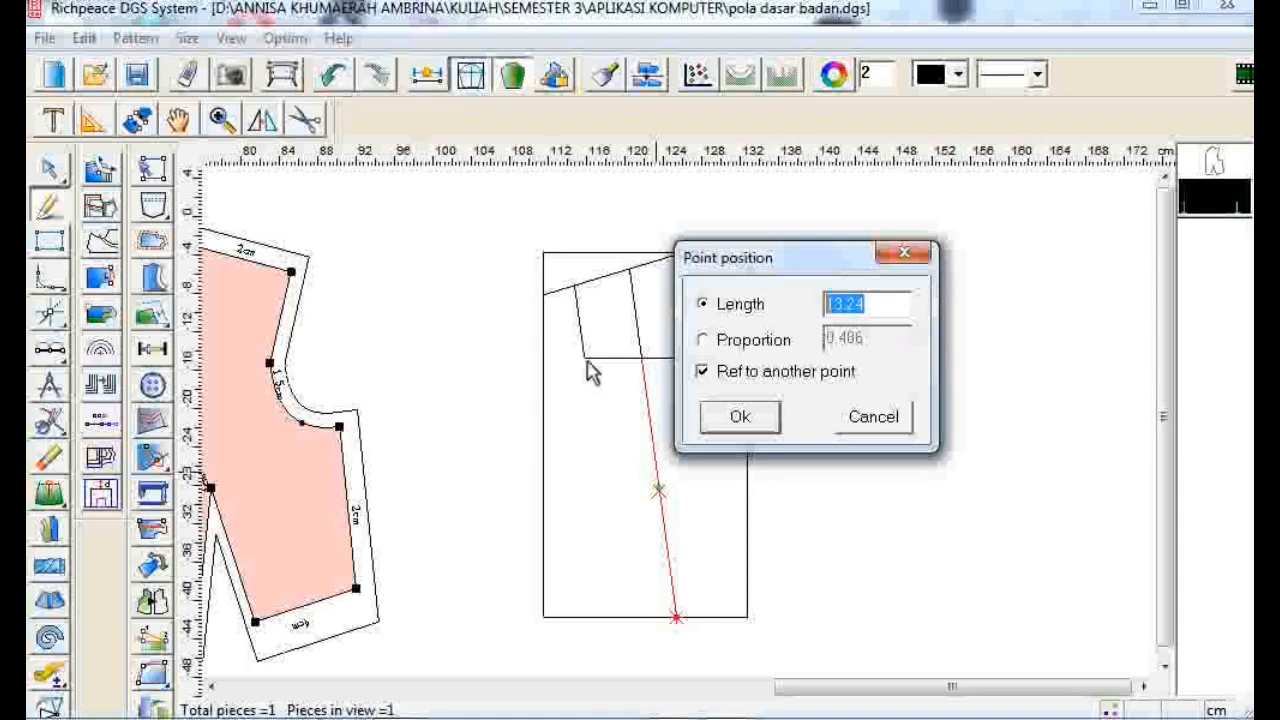
pyautogui.write('14')
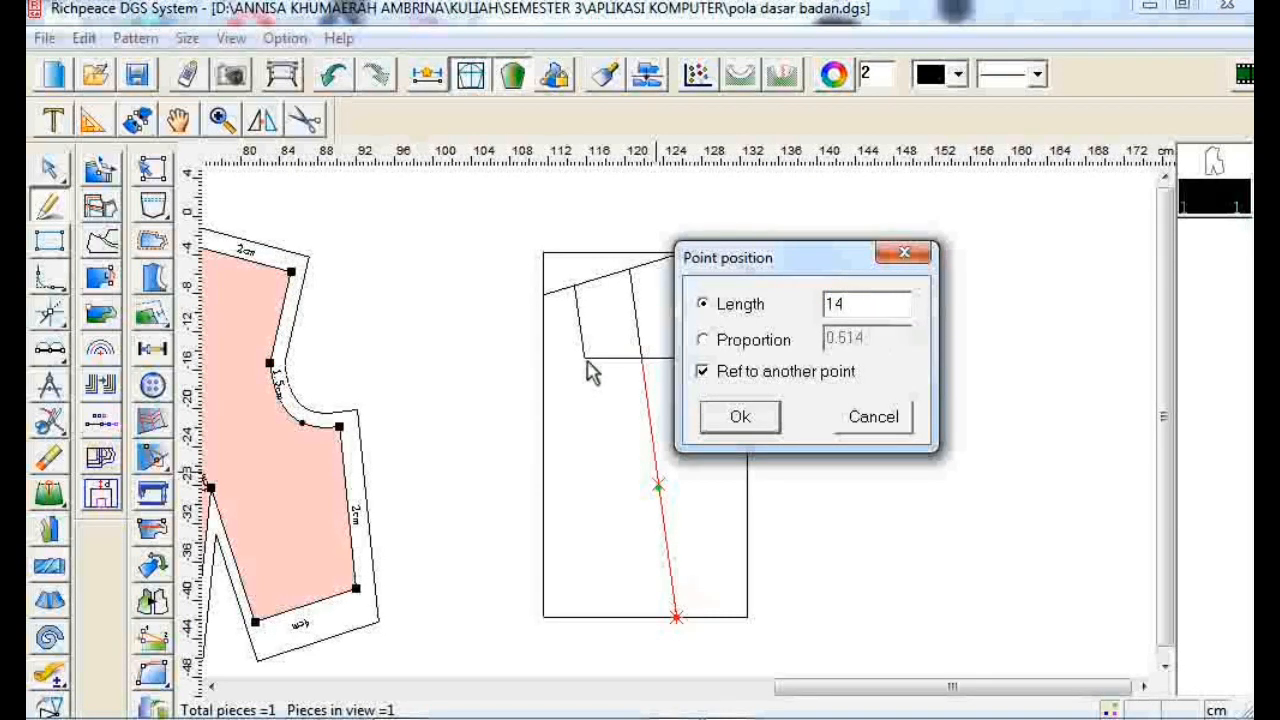
pyautogui.click(725, 415)
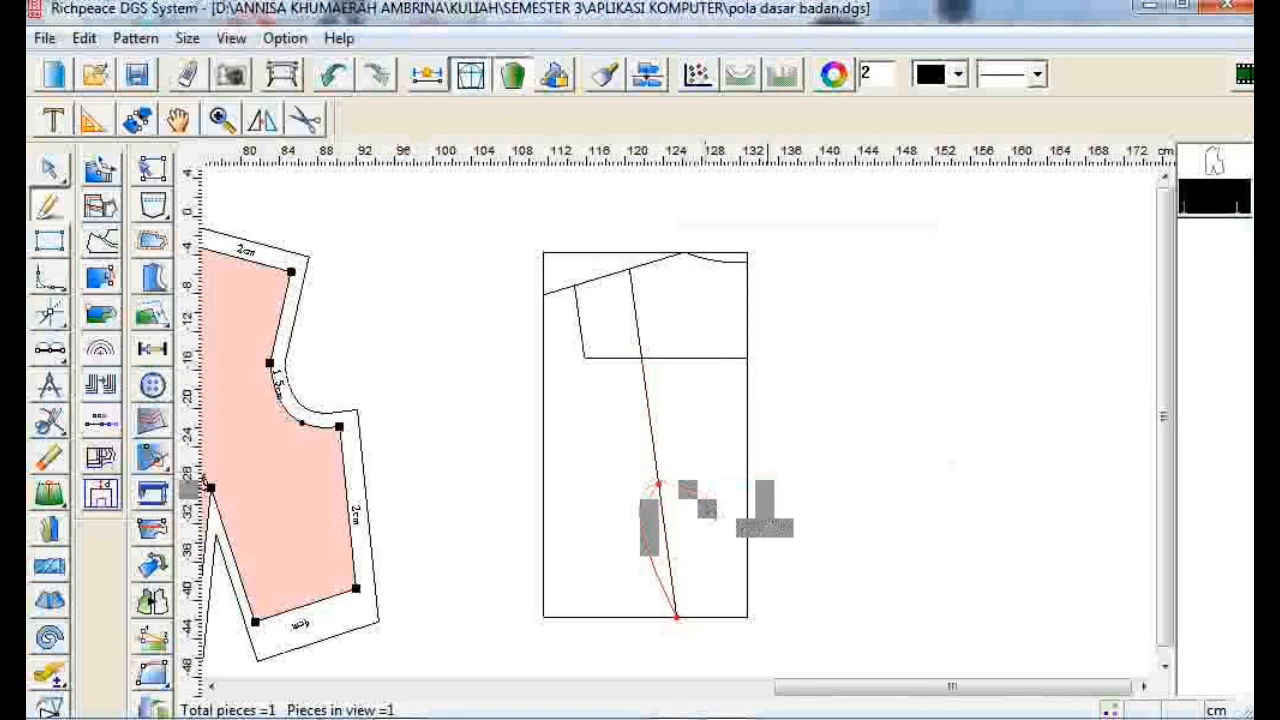
# - Draw a 3 cm line left along the bottom edge and connect its end up to the 14 cm point as a dart leg
pyautogui.click(674, 617)
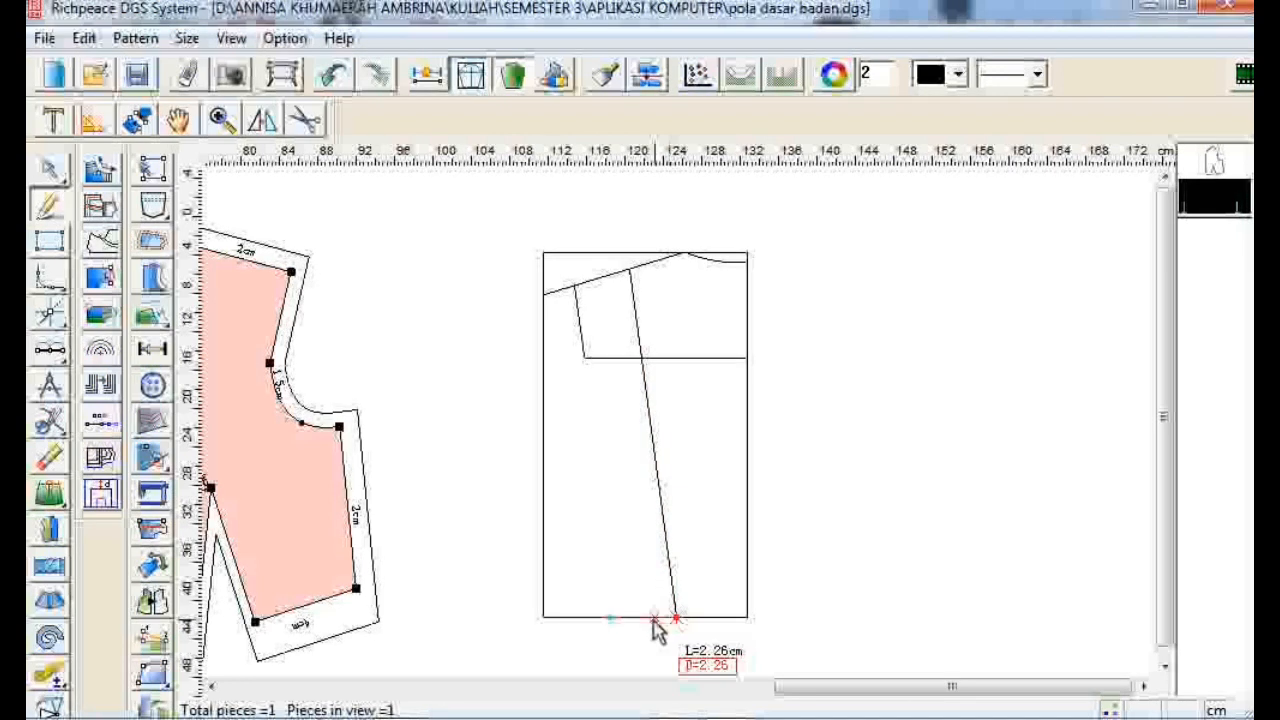
pyautogui.click(645, 643)
pyautogui.write('3')
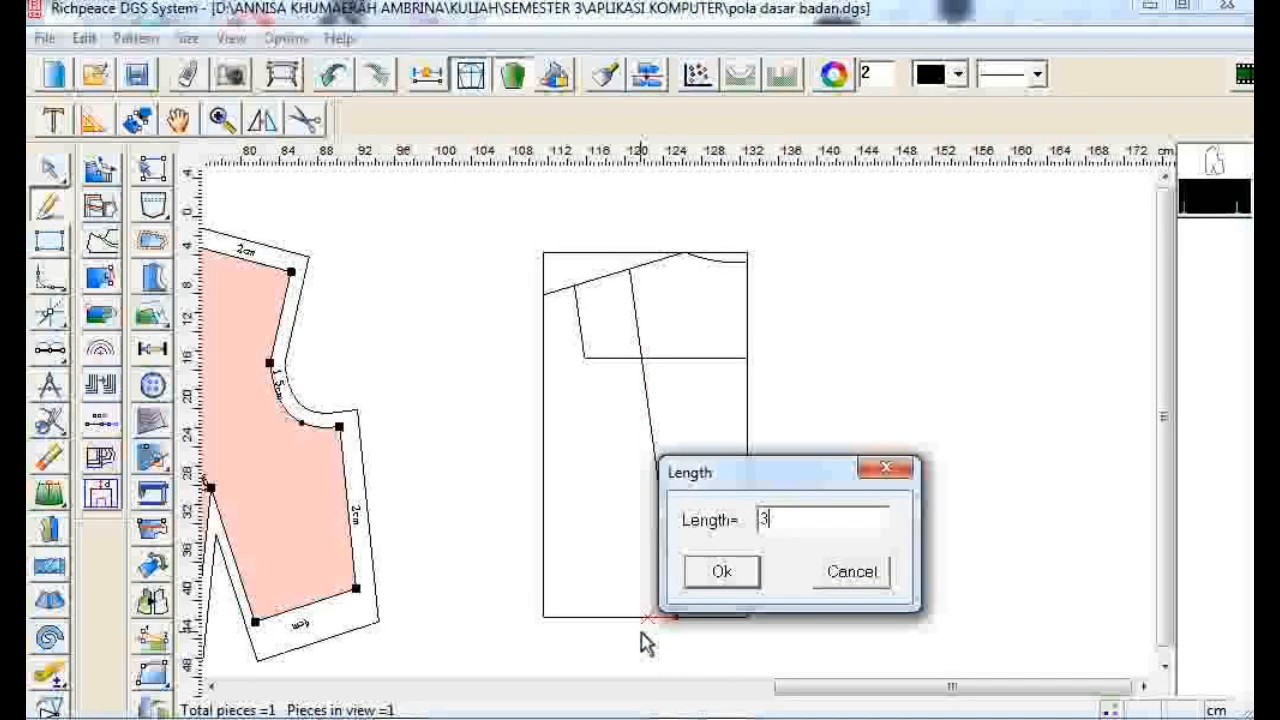
pyautogui.click(695, 572)
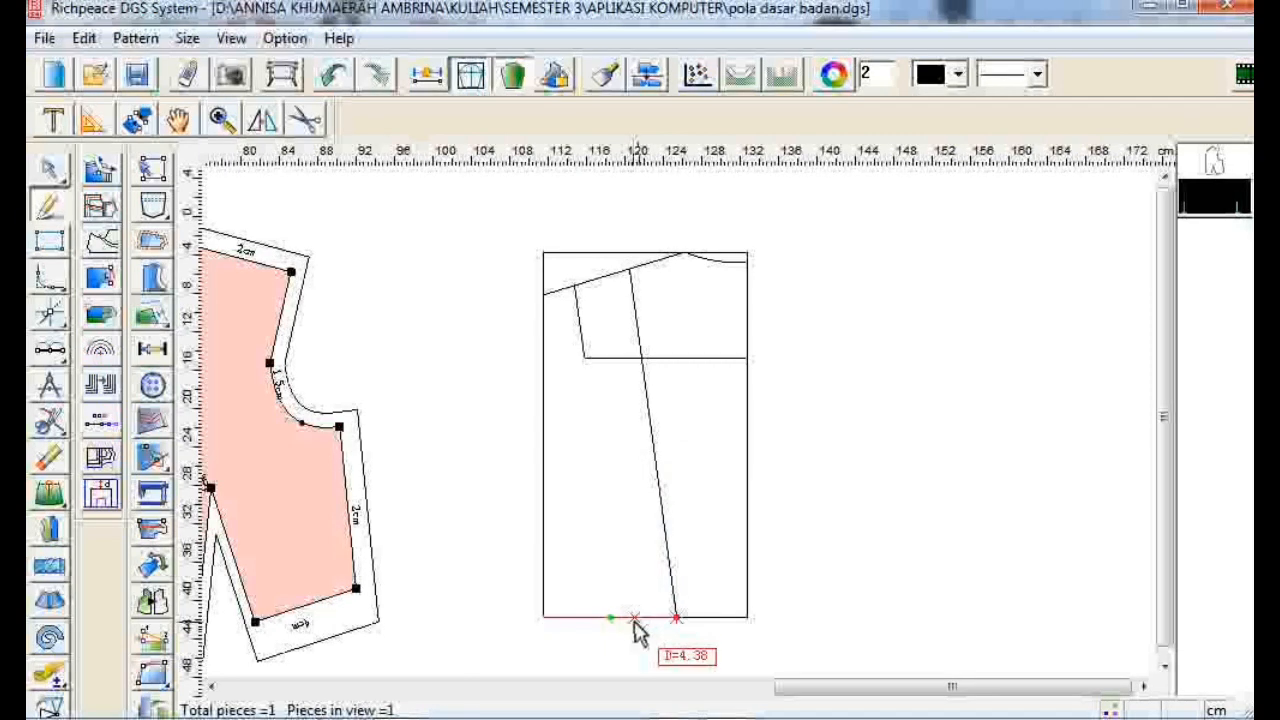
pyautogui.click(647, 617)
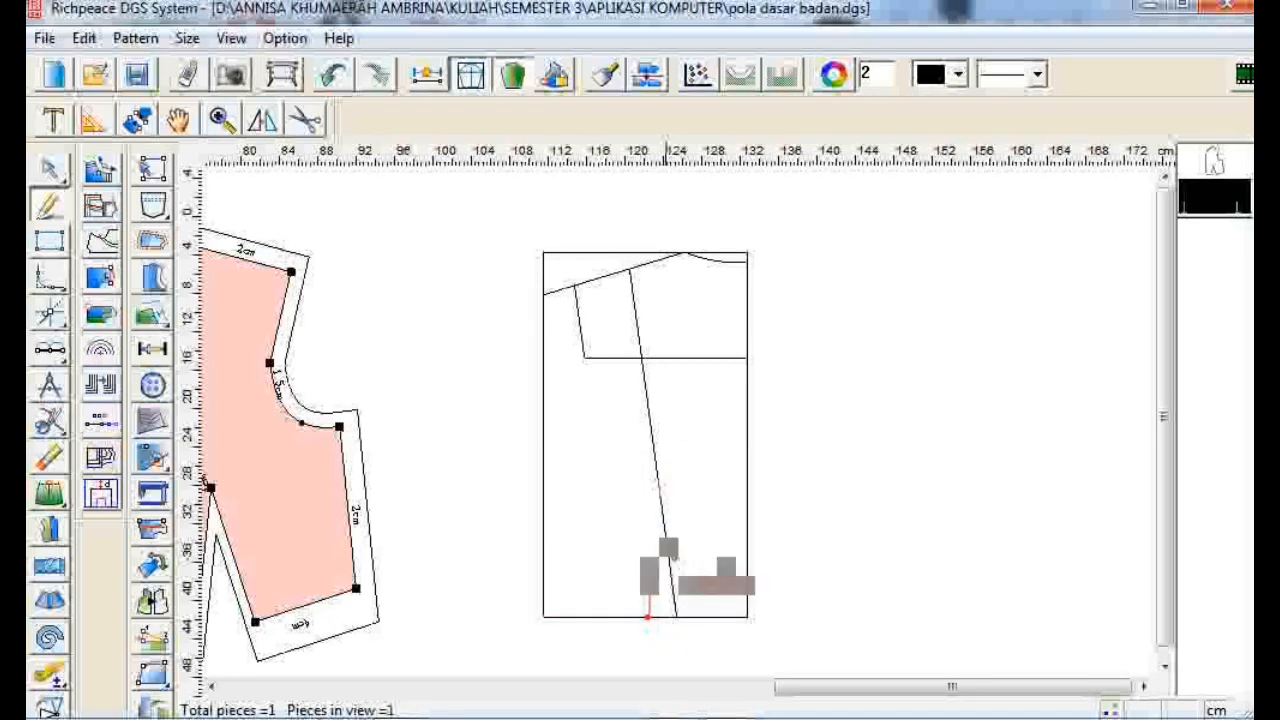
pyautogui.click(660, 490)
# - Draw a 10.1 cm line left along the bottom edge from the dart's lower point
pyautogui.click(648, 617)
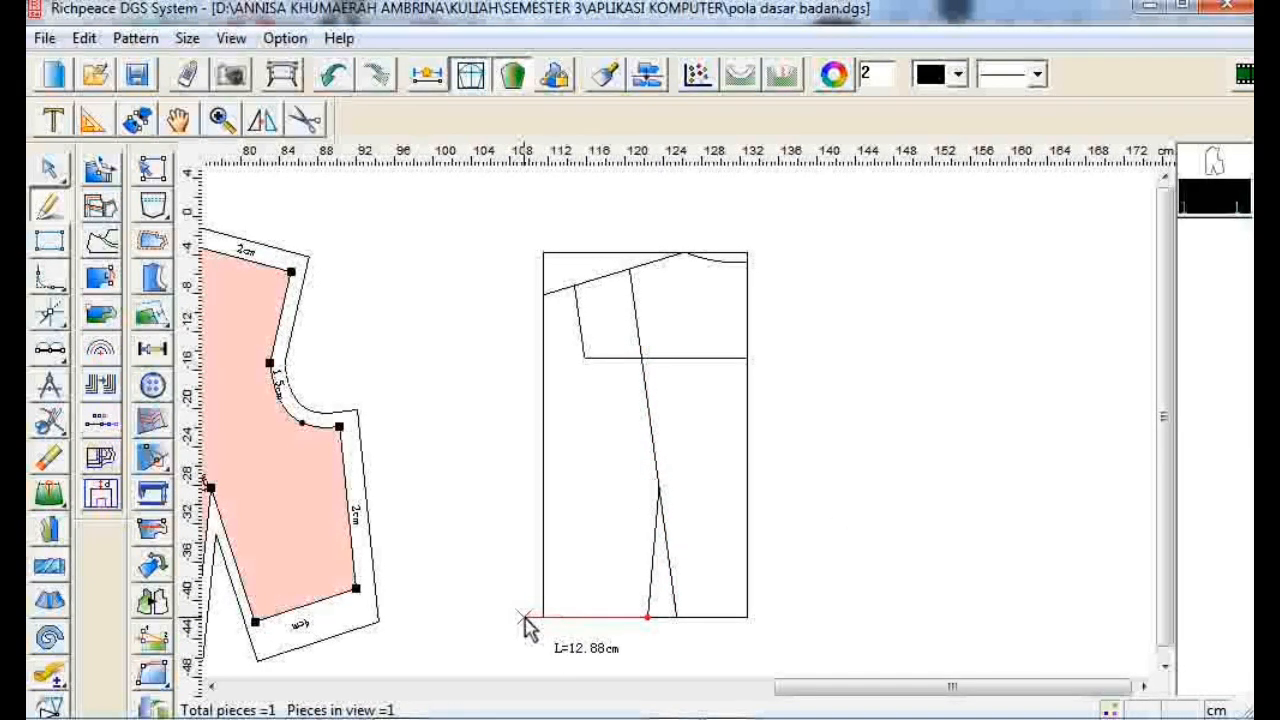
pyautogui.press('Return')
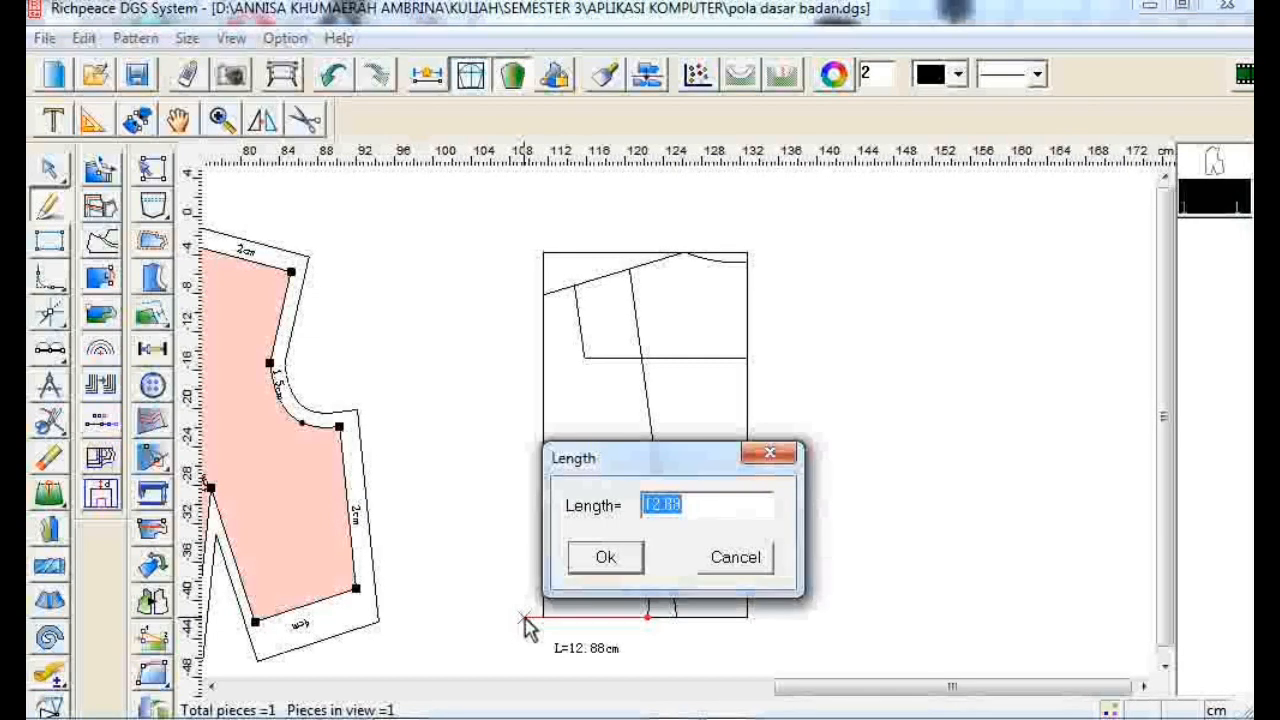
pyautogui.write('10')
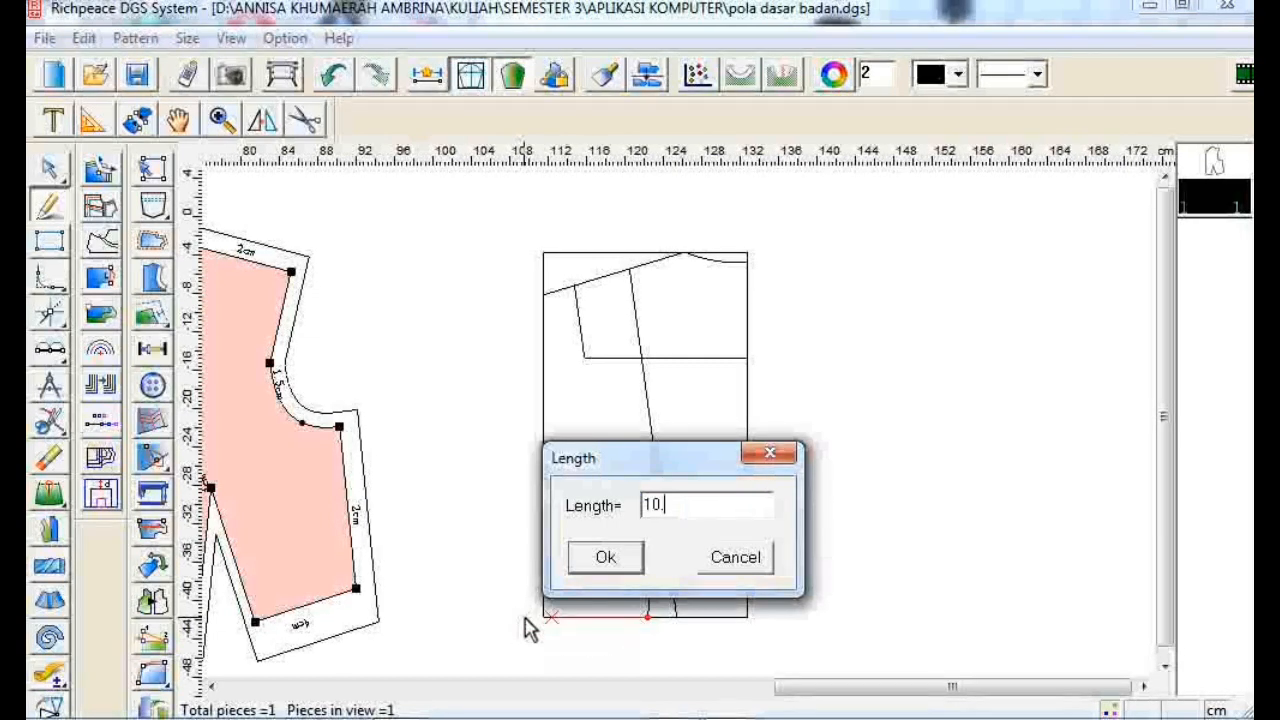
pyautogui.write('.1')
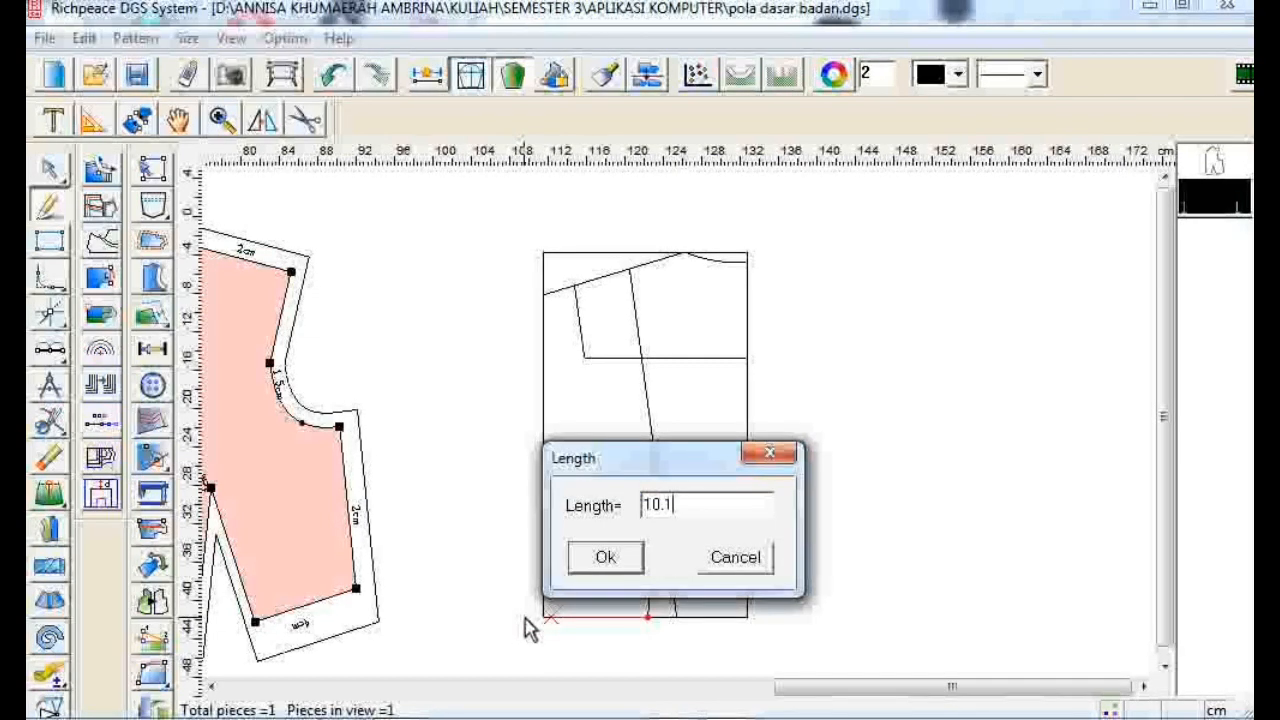
pyautogui.click(604, 559)
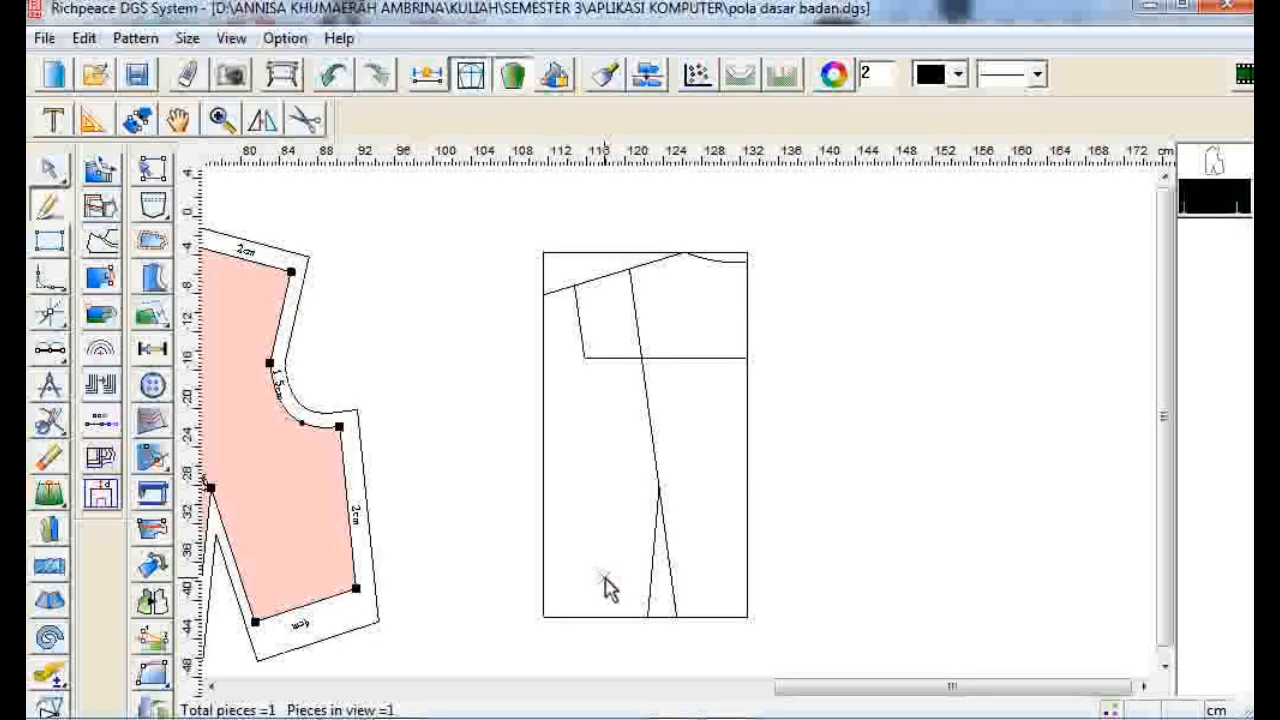
# - Draw a line 17 cm up the left edge from the bottom-left corner
pyautogui.click(550, 619)
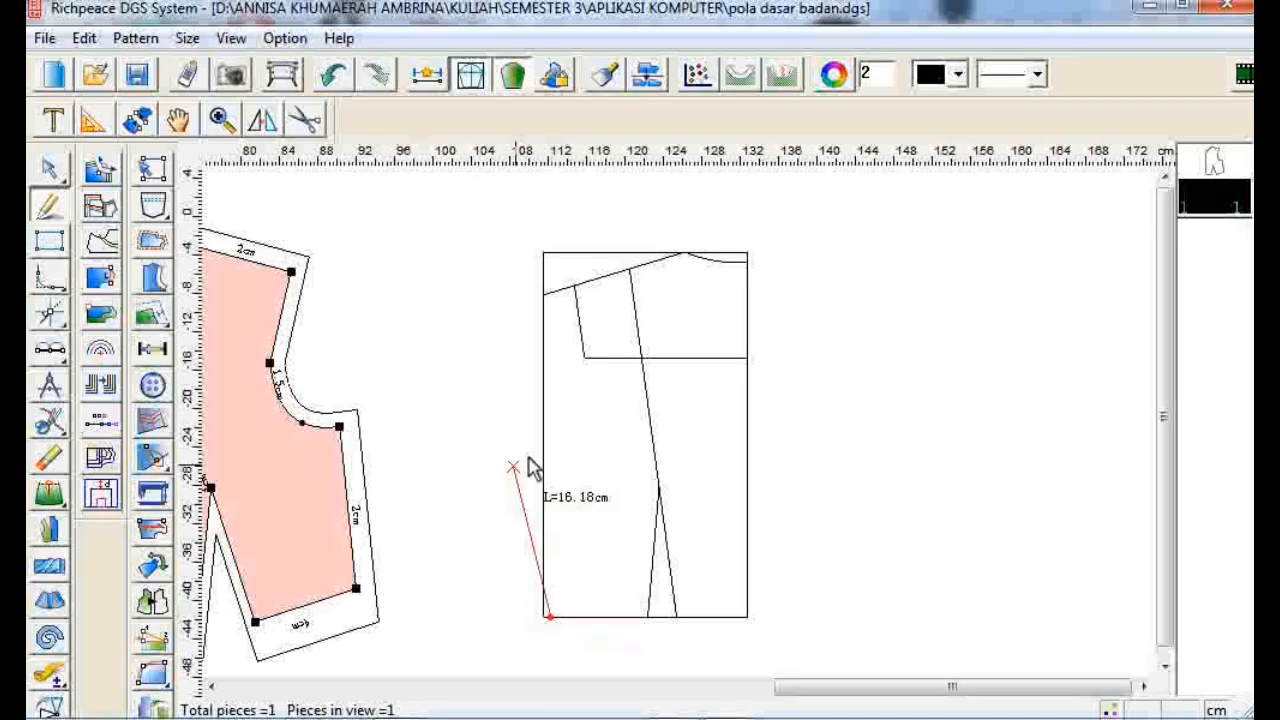
pyautogui.click(551, 434)
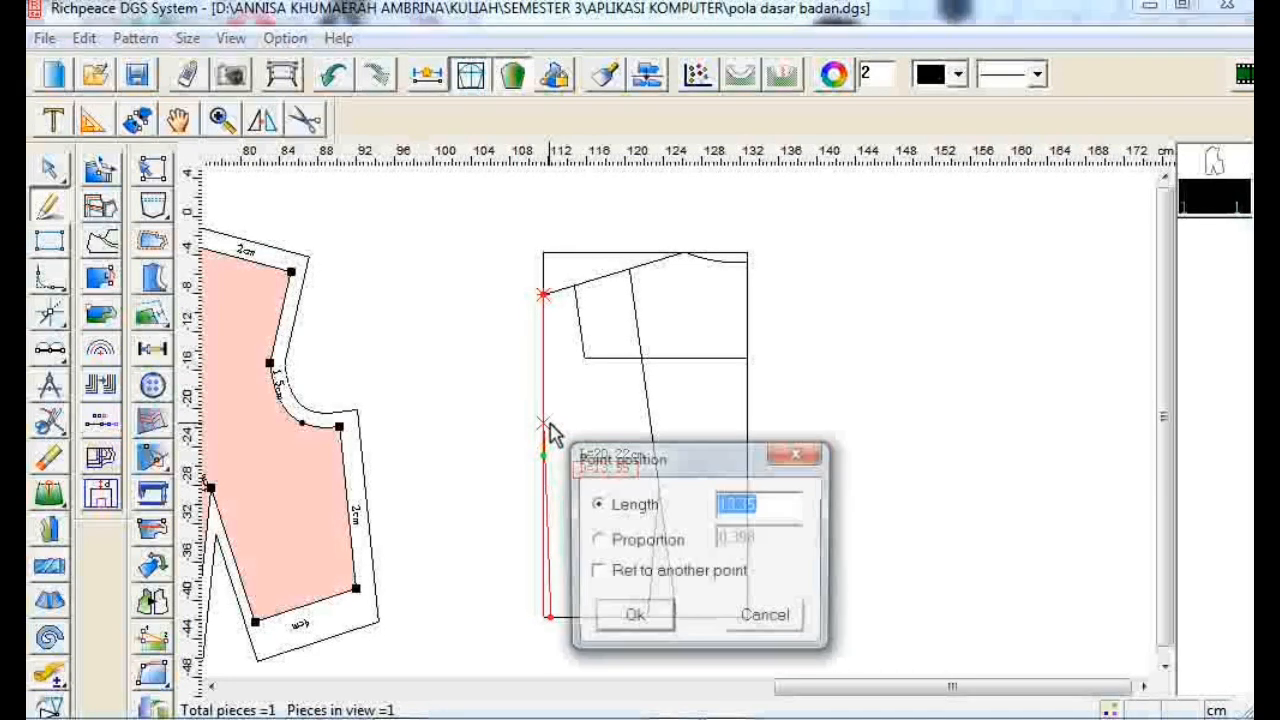
pyautogui.click(750, 577)
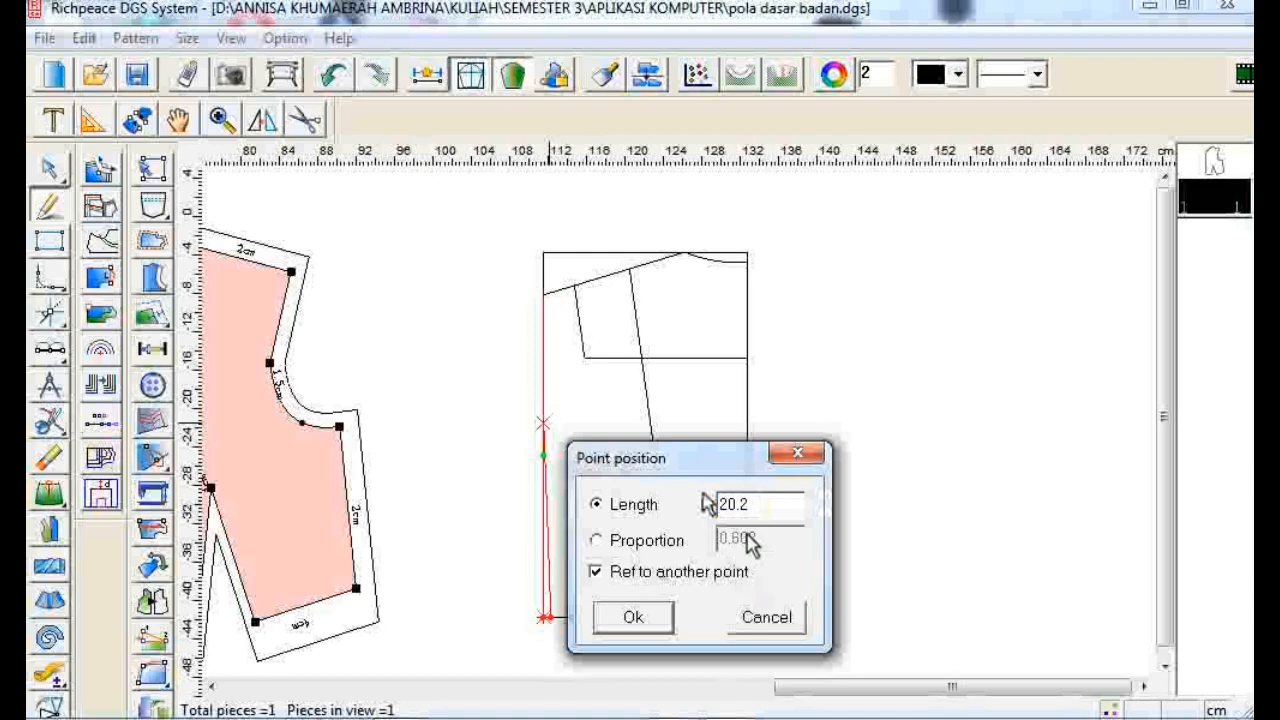
pyautogui.doubleClick(768, 507)
pyautogui.write('17')
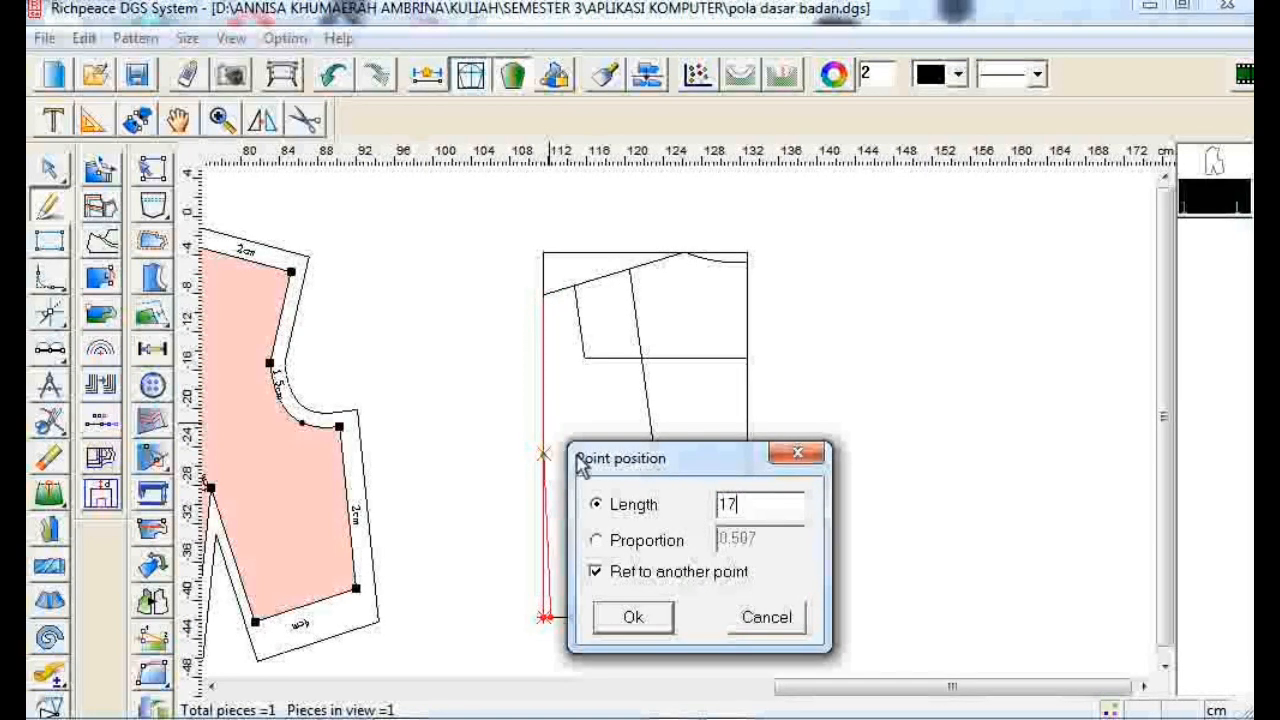
pyautogui.click(665, 618)
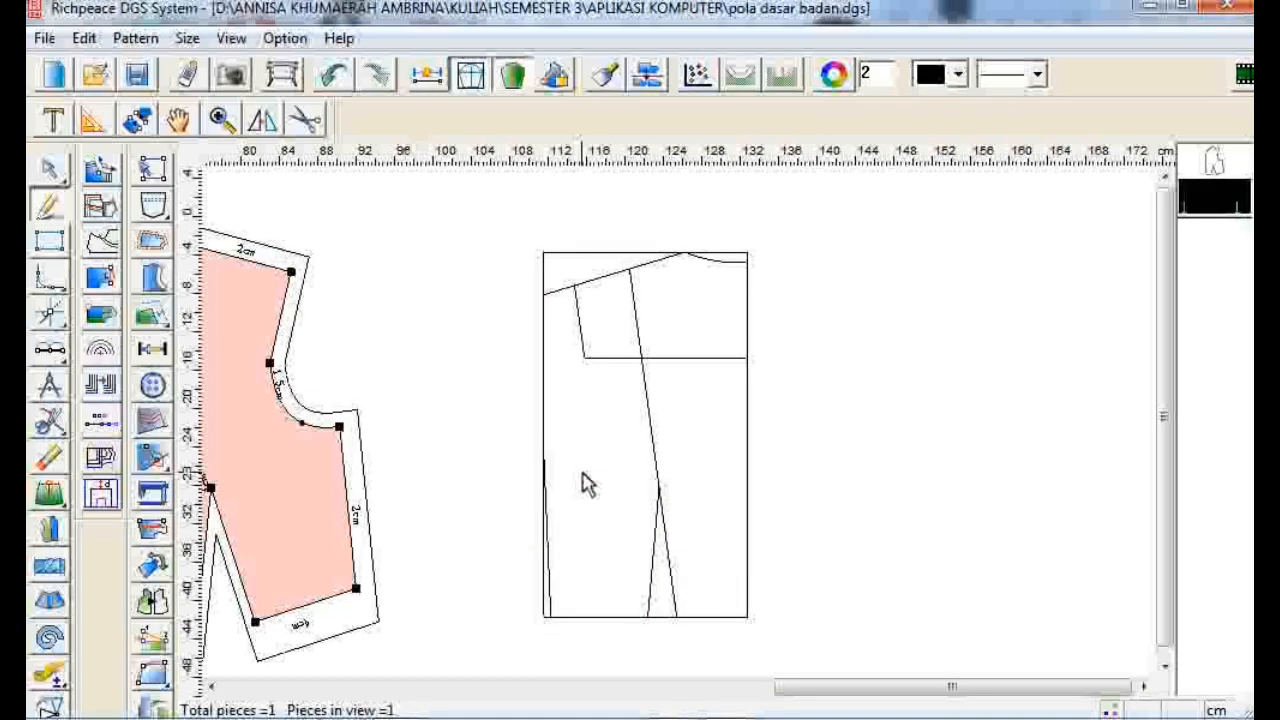
# - Connect the 17 cm point to the chest line and bend the line into an armhole curve
pyautogui.click(543, 455)
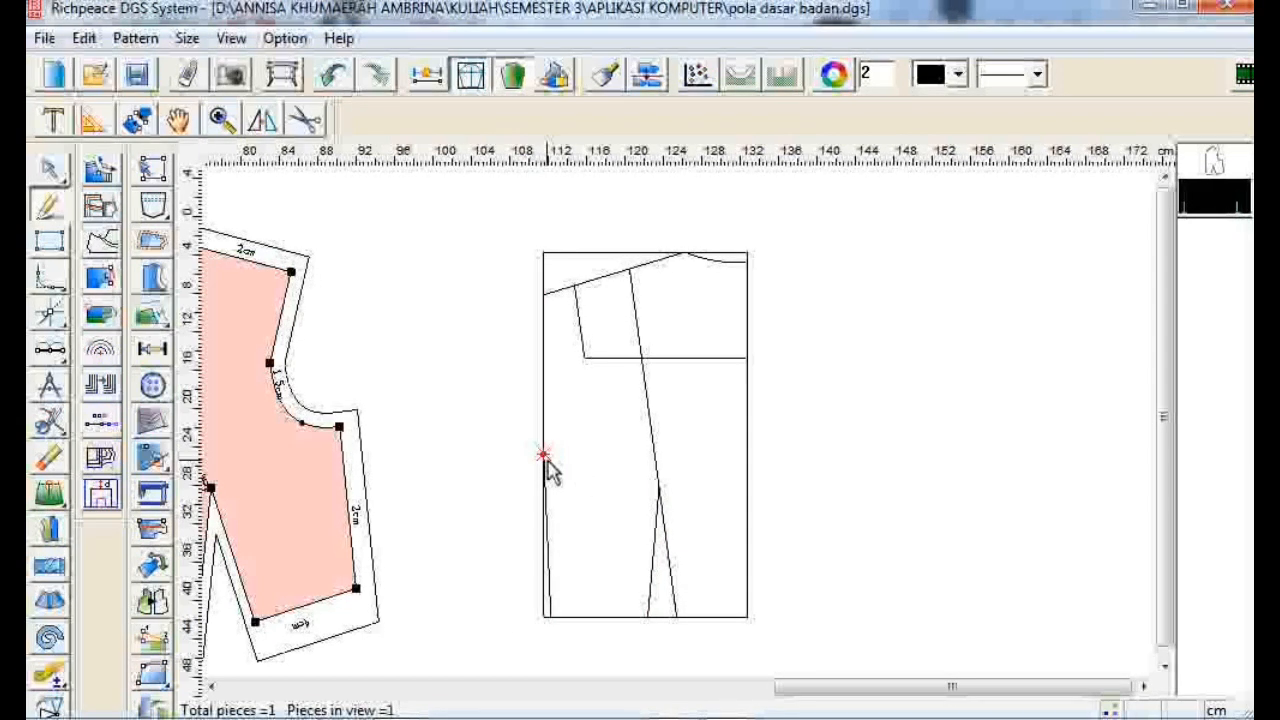
pyautogui.click(585, 358)
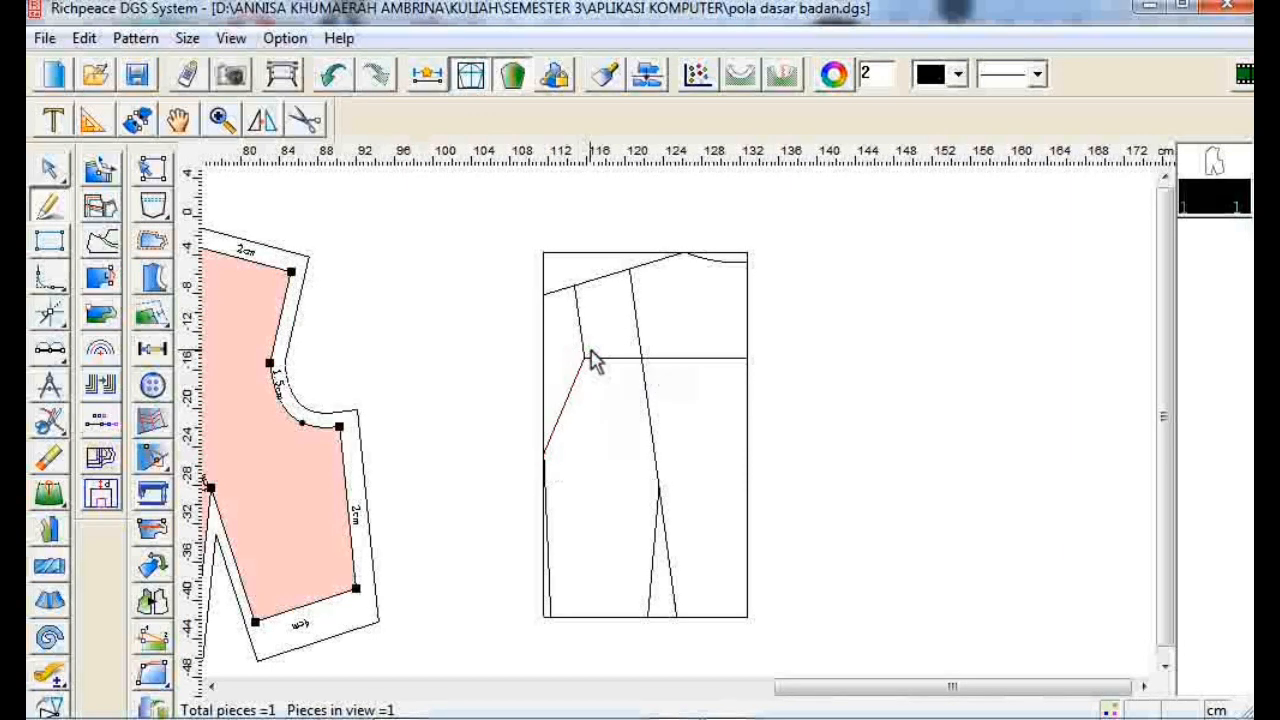
pyautogui.rightClick(554, 418)
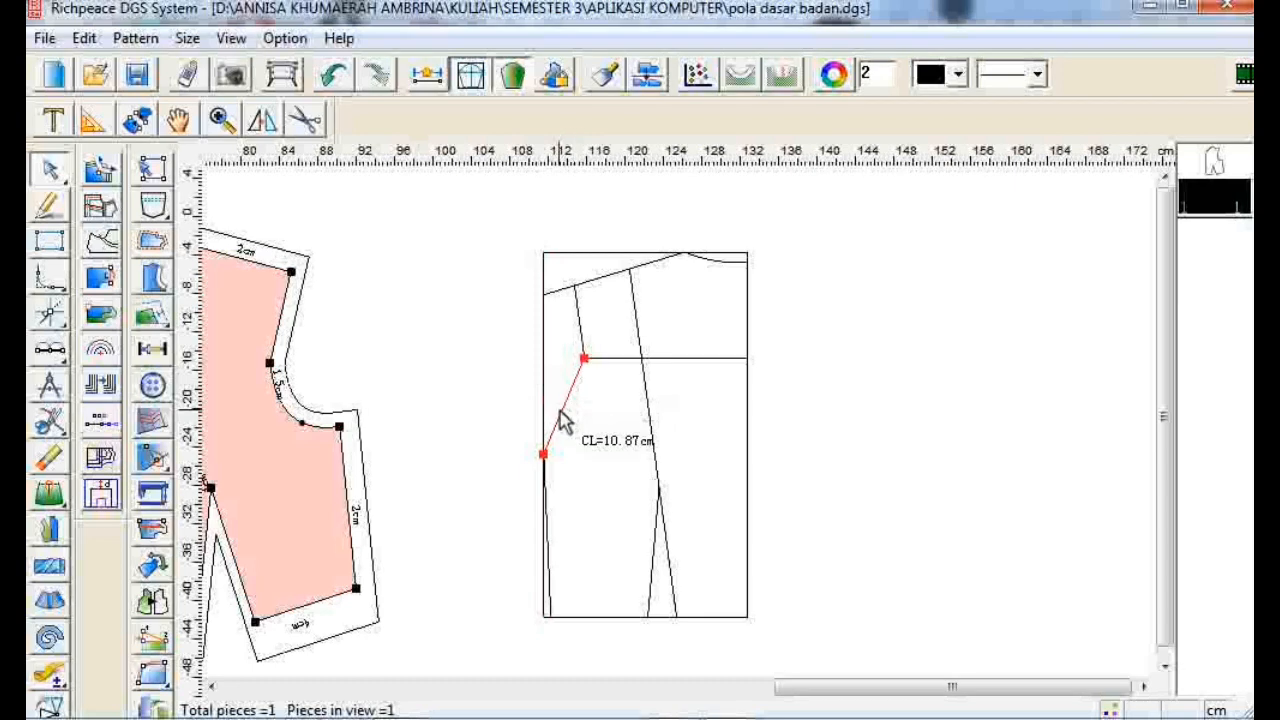
pyautogui.click(562, 411)
pyautogui.click(562, 411)
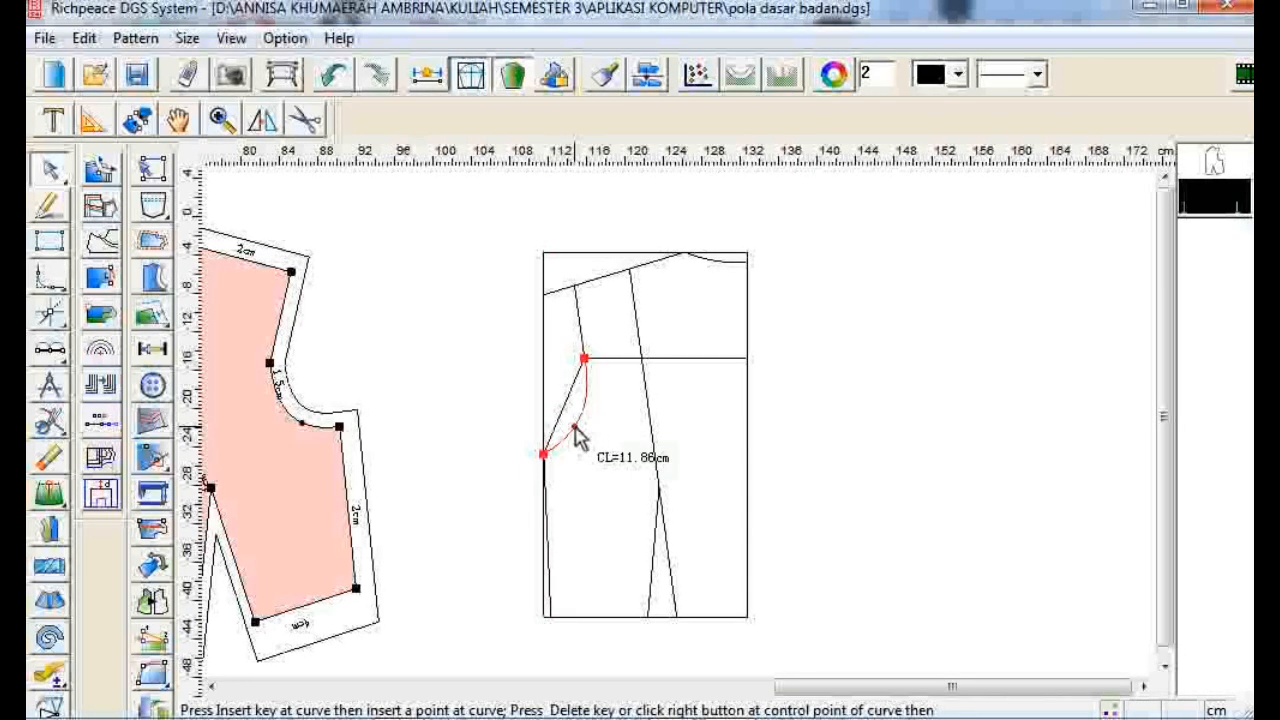
pyautogui.click(576, 436)
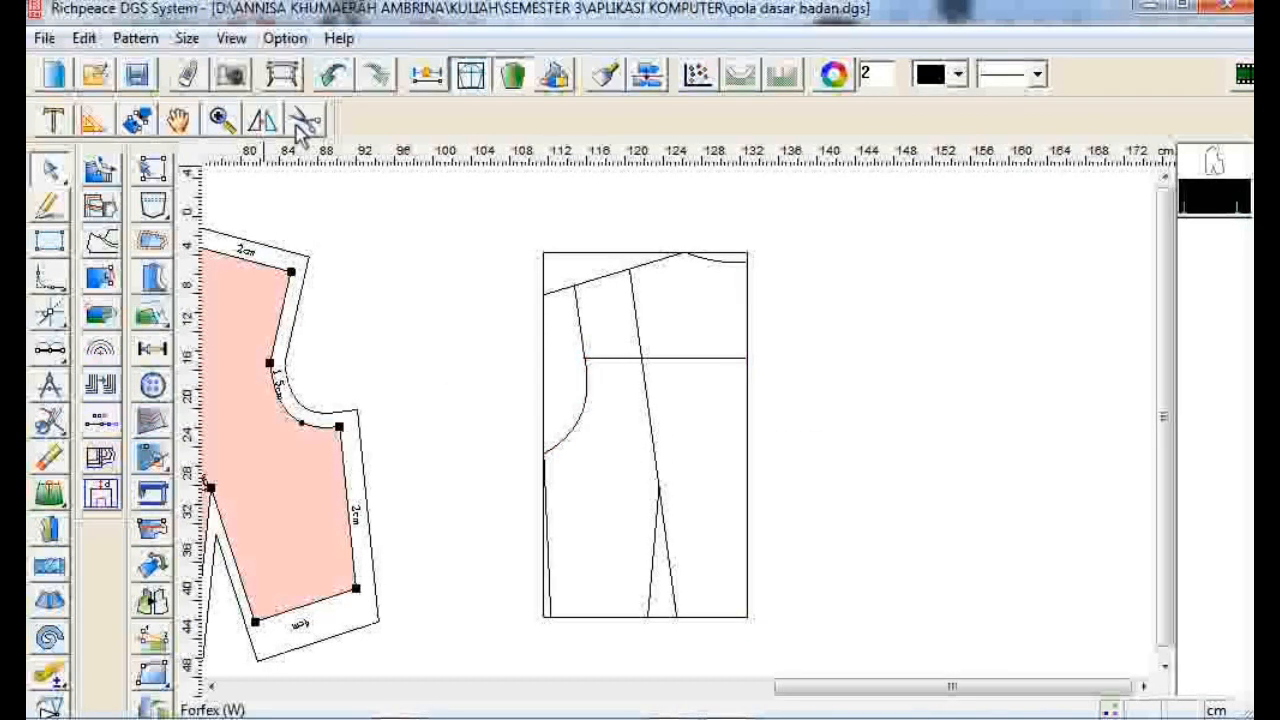
# - Cut out the back bodice as a pattern piece by selecting the curves enclosing it
pyautogui.click(108, 420)
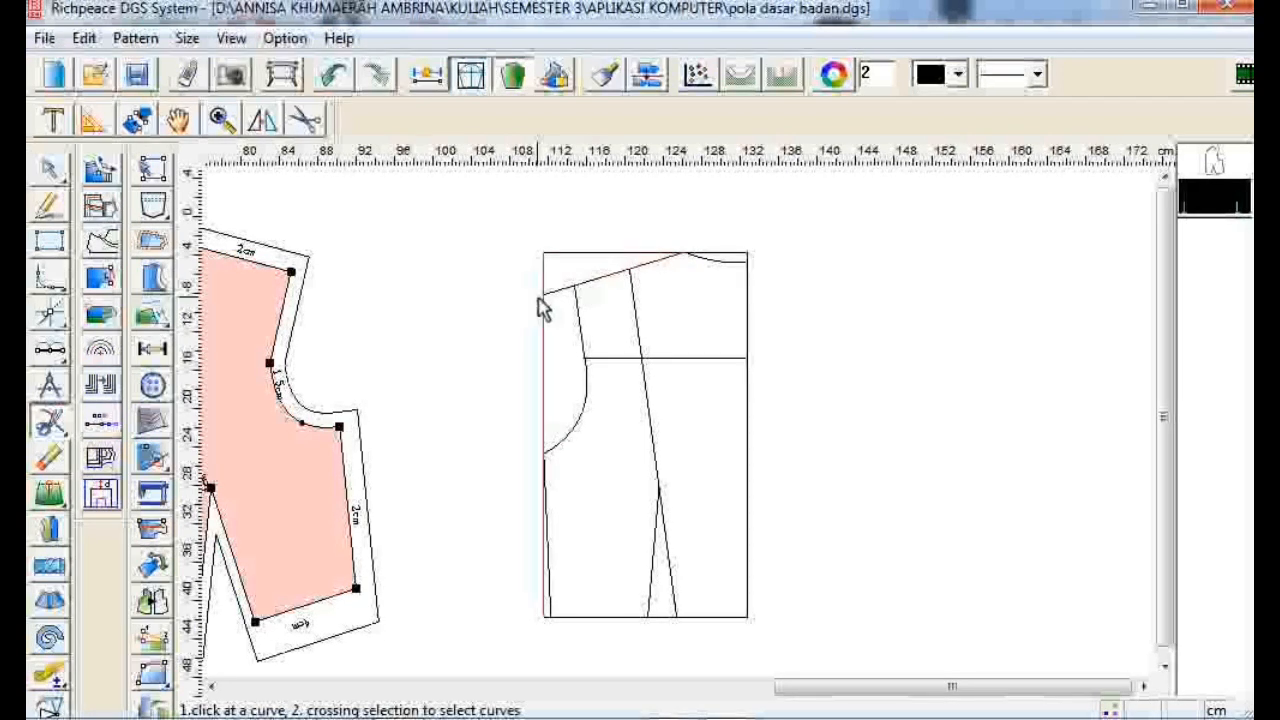
pyautogui.click(574, 287)
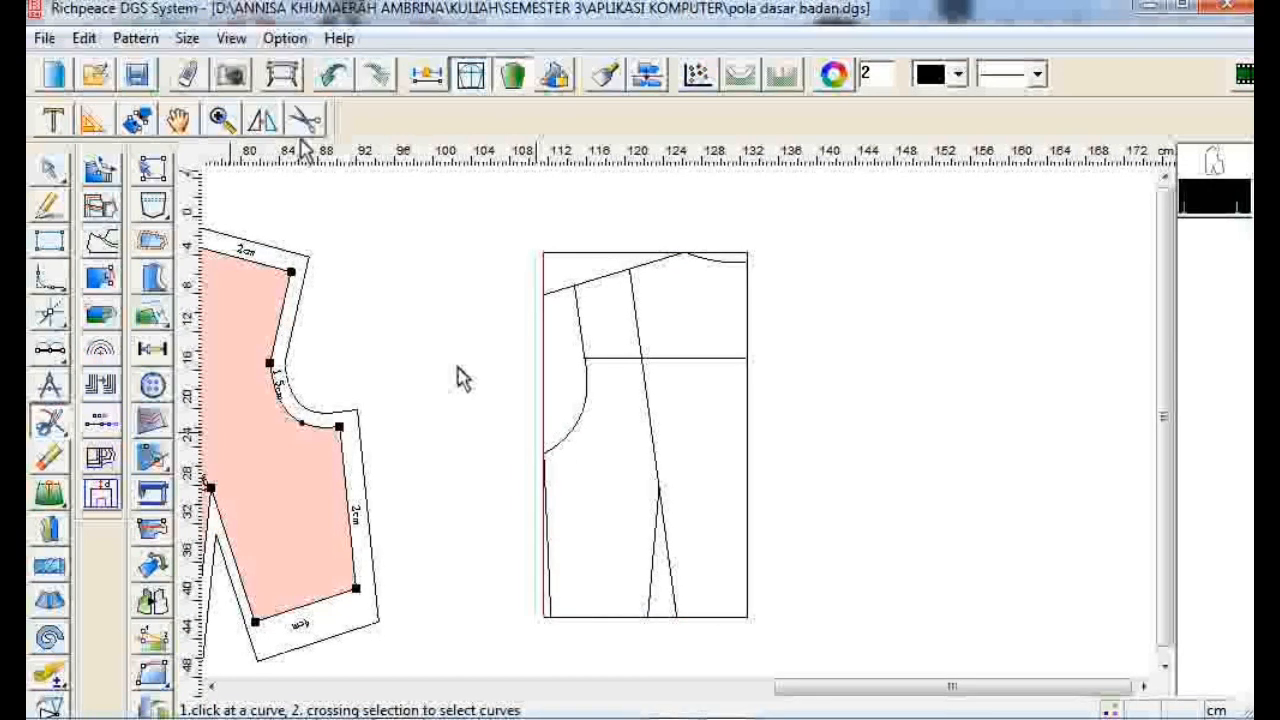
pyautogui.click(305, 120)
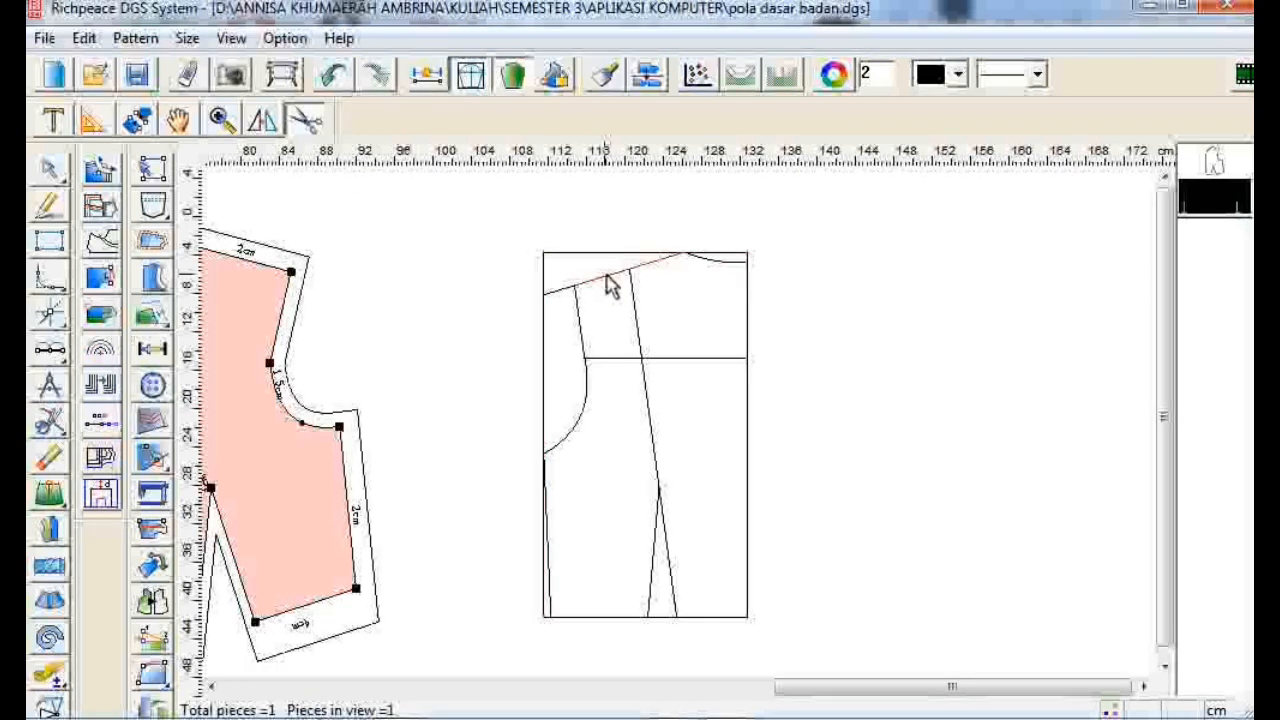
pyautogui.click(746, 328)
pyautogui.click(729, 617)
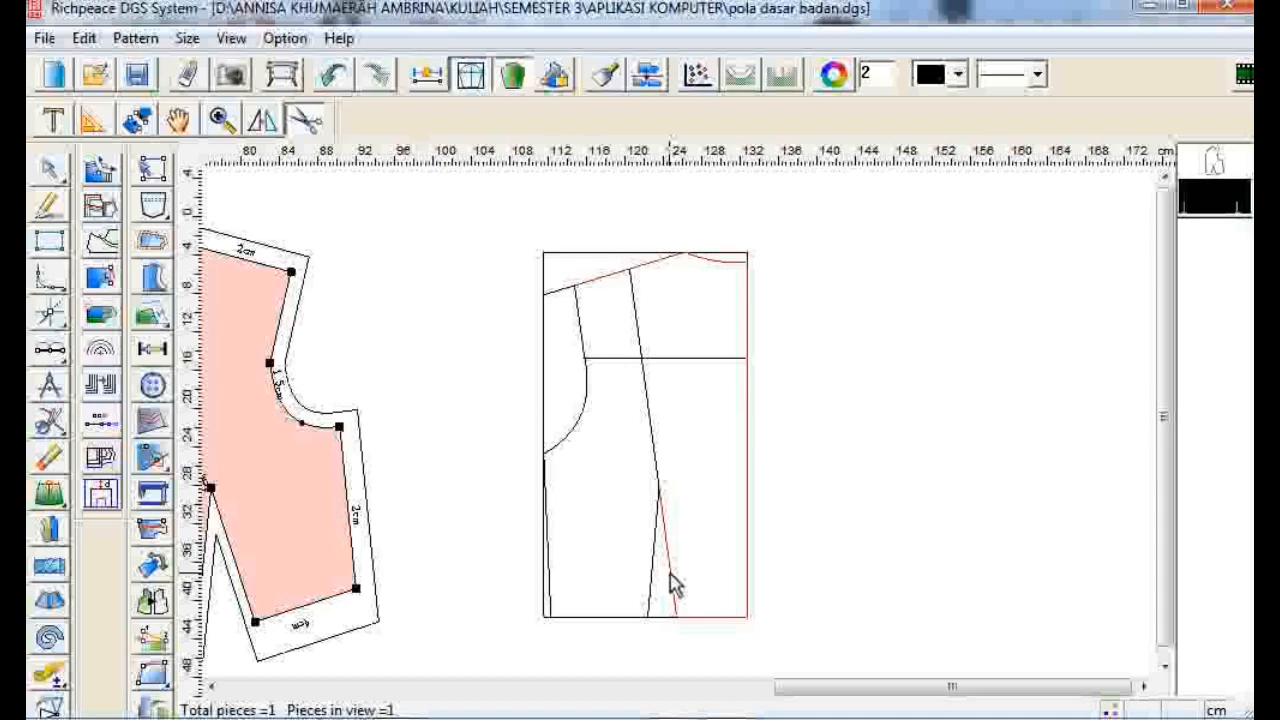
pyautogui.click(658, 480)
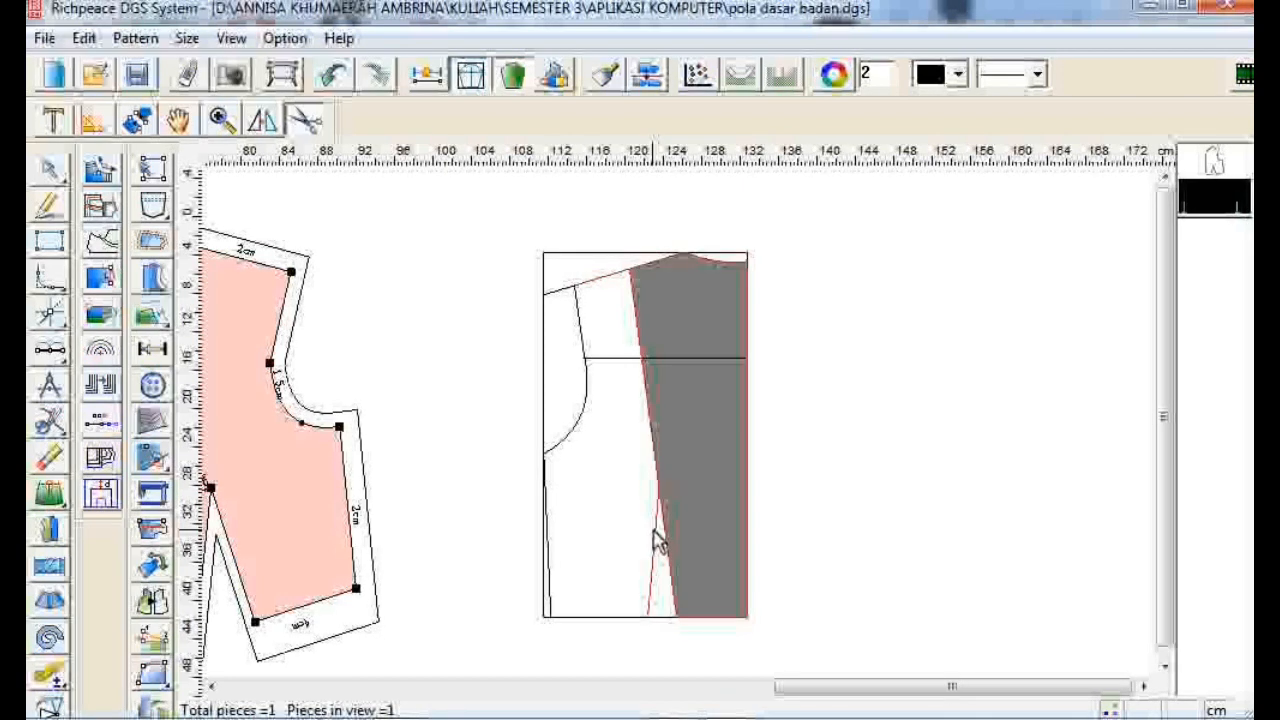
pyautogui.click(612, 600)
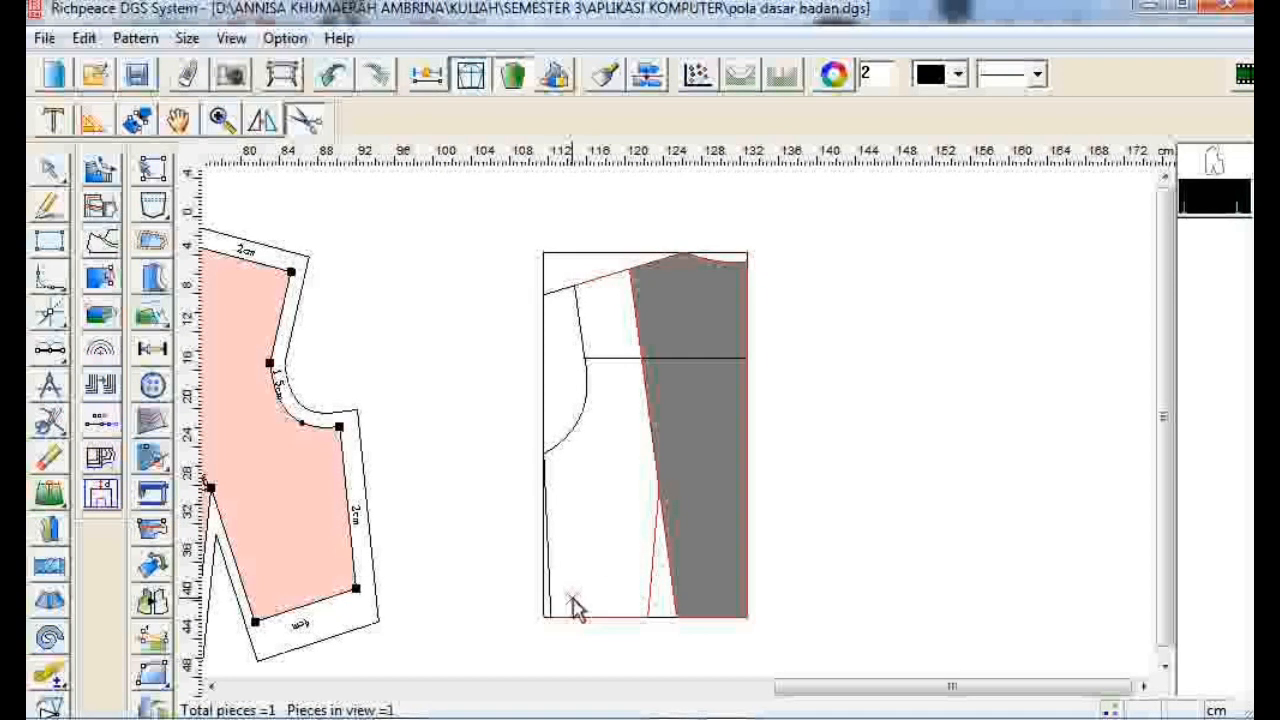
pyautogui.click(583, 330)
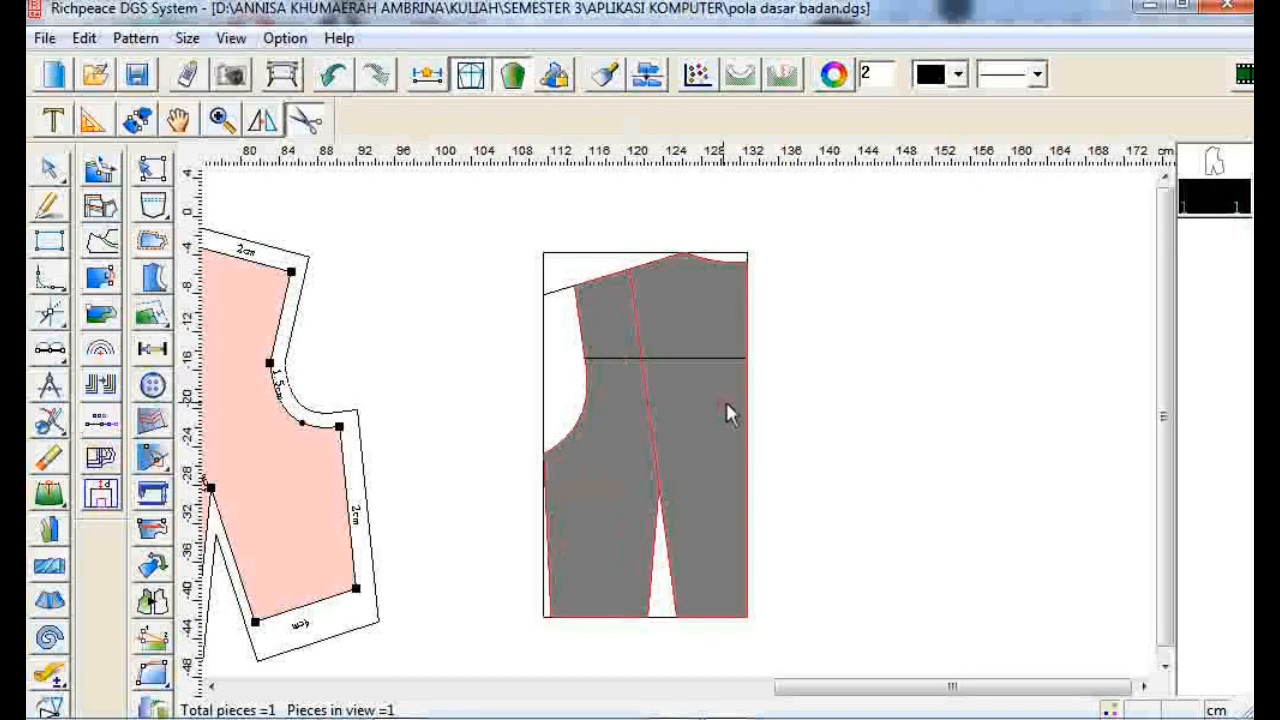
pyautogui.rightClick(837, 400)
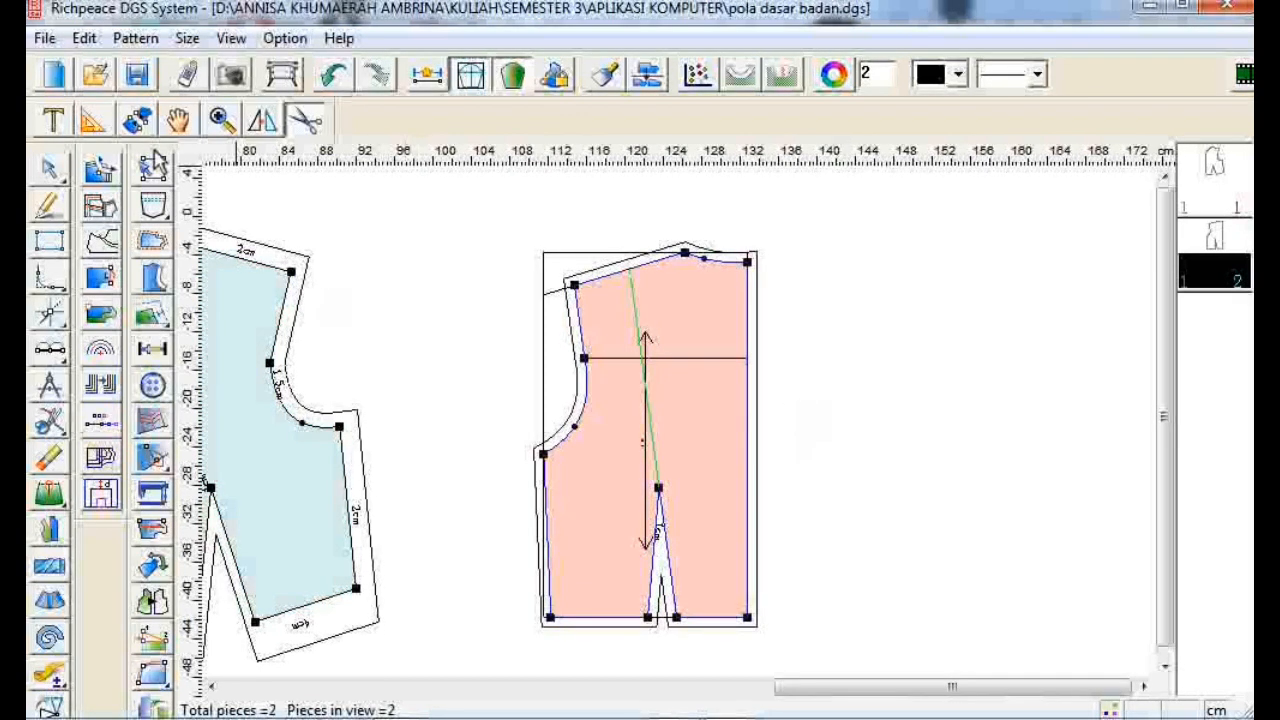
pyautogui.click(177, 120)
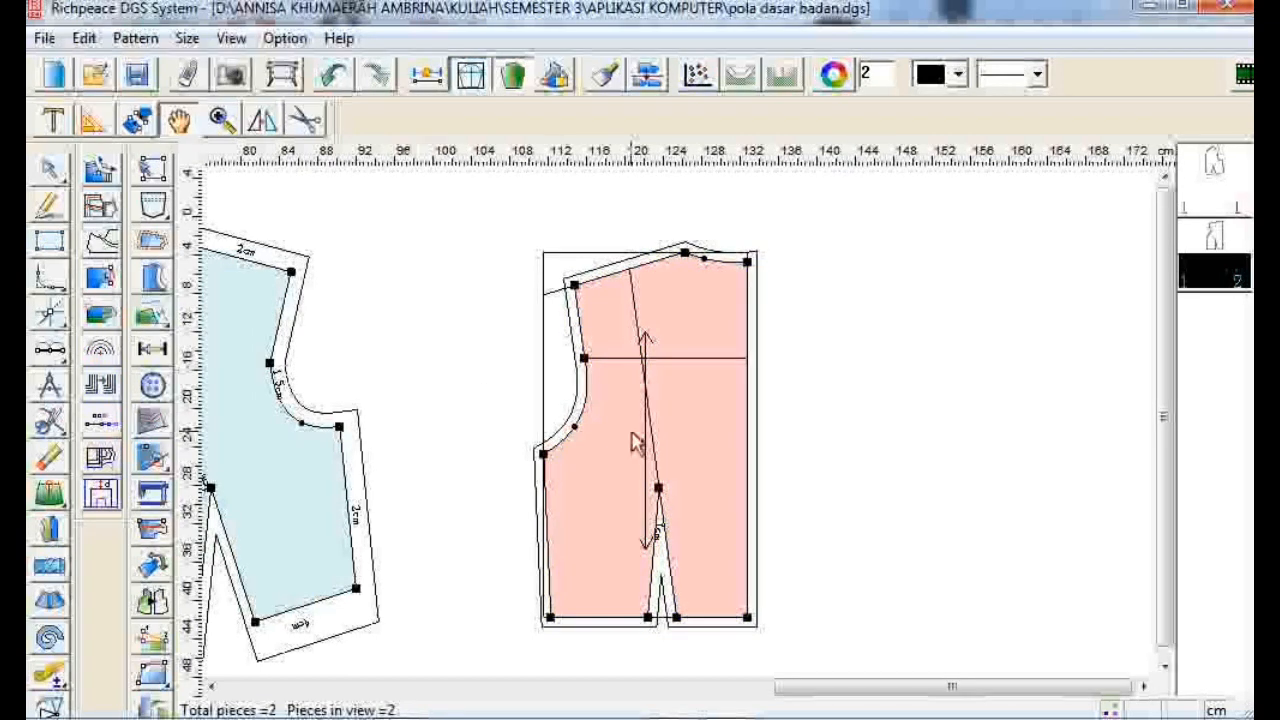
# - Move the back bodice piece beside the draft, then shift its grainline near the centre back and extend it to the hem
pyautogui.moveTo(637, 443); pyautogui.dragTo(878, 443)
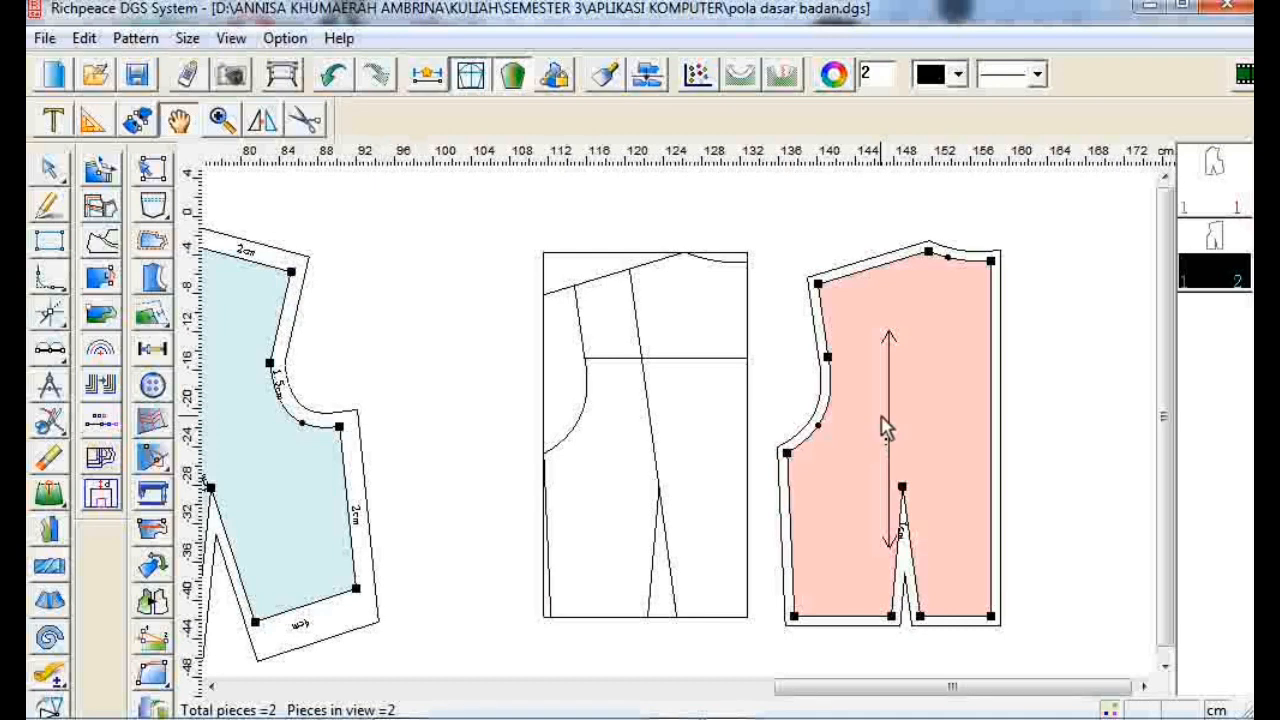
pyautogui.click(152, 532)
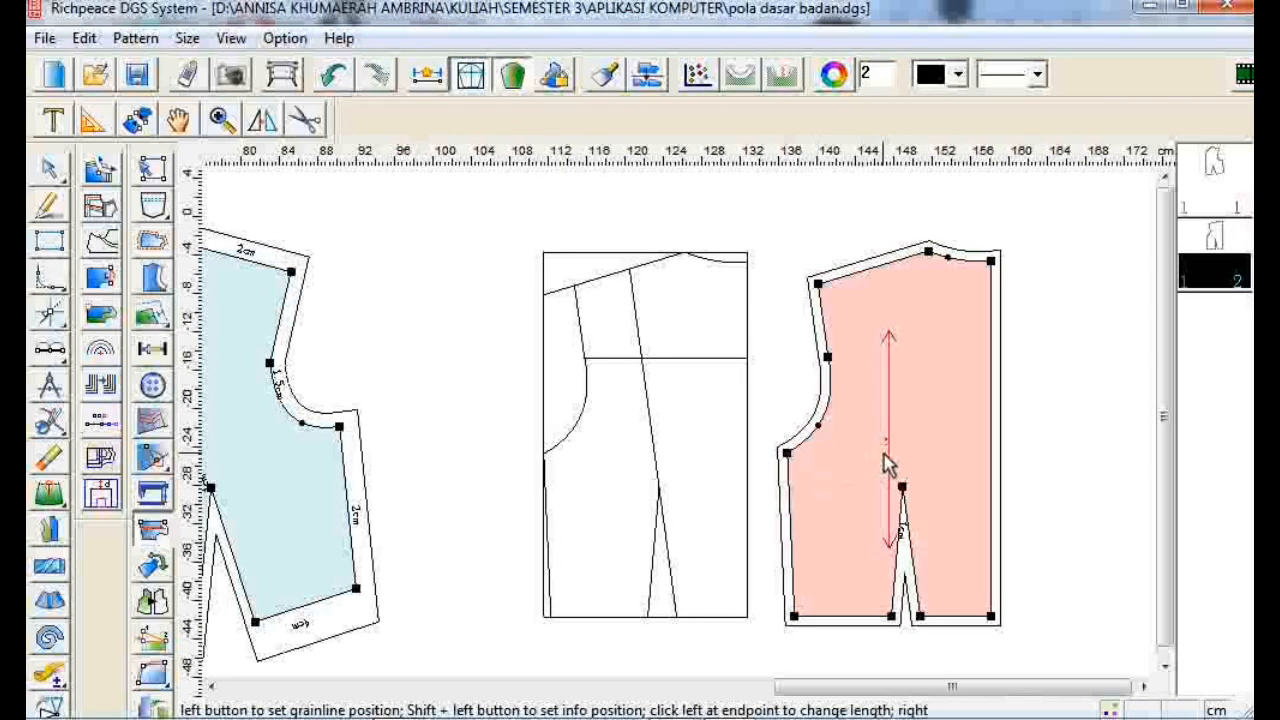
pyautogui.moveTo(888, 465); pyautogui.dragTo(975, 408)
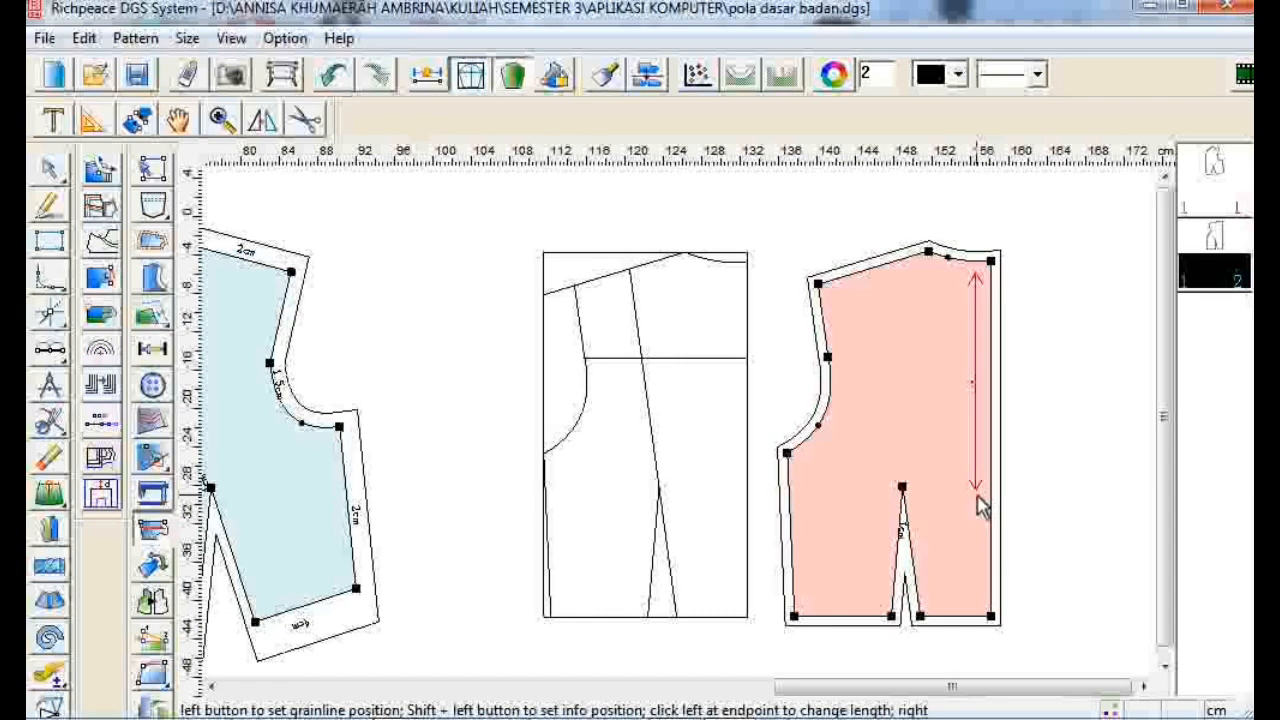
pyautogui.moveTo(980, 505); pyautogui.dragTo(975, 600)
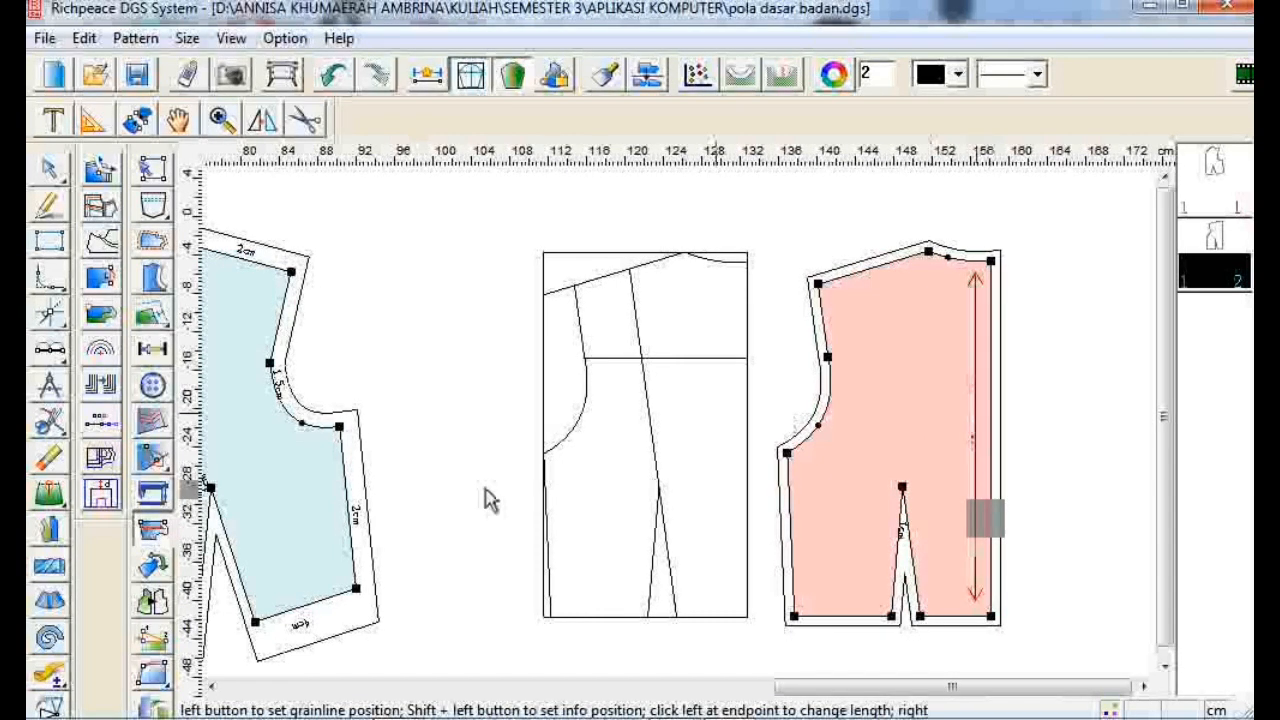
# - Apply a 1.5 cm seam allowance to the back neckline with the Add Seam tool
pyautogui.click(137, 525)
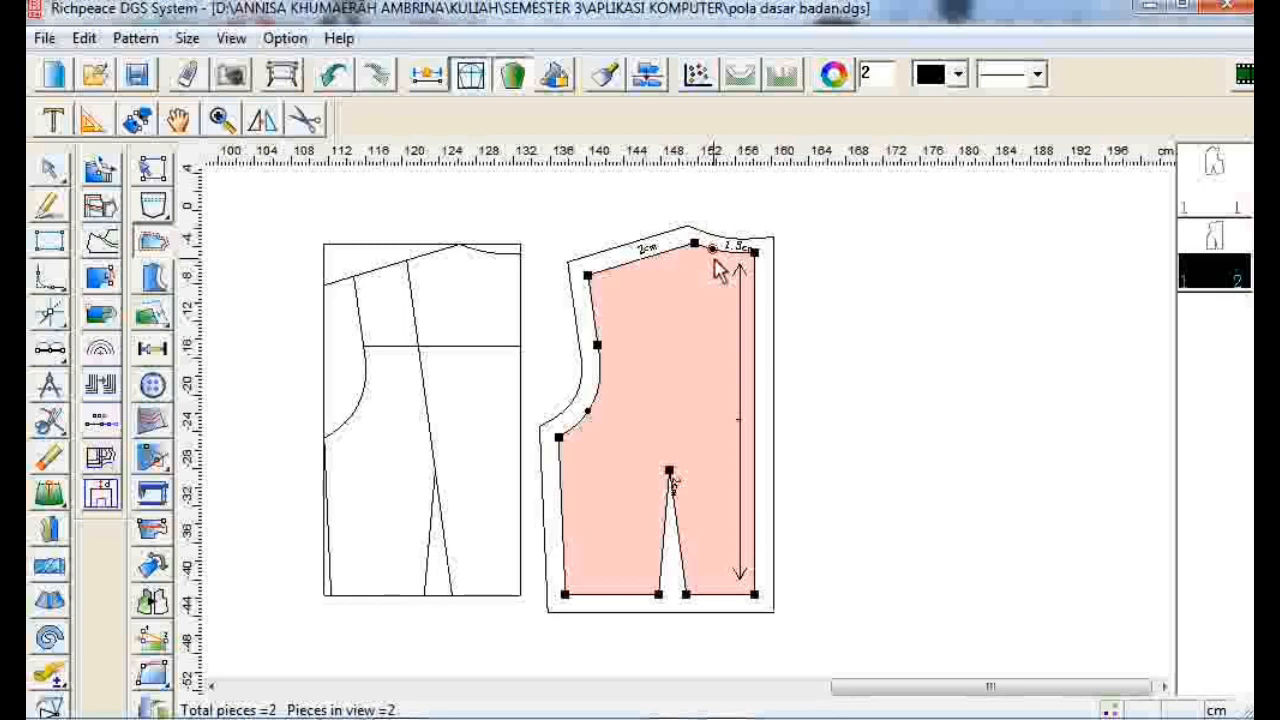
pyautogui.click(716, 264)
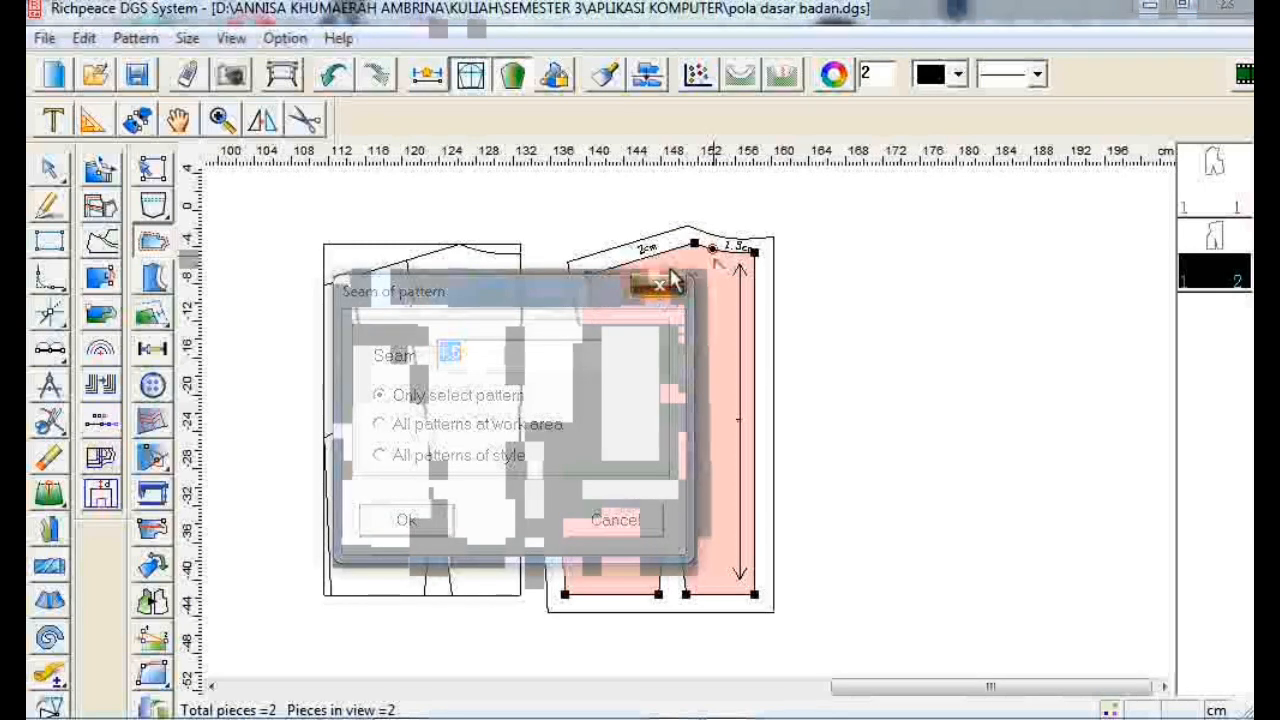
pyautogui.click(736, 263)
pyautogui.click(830, 528)
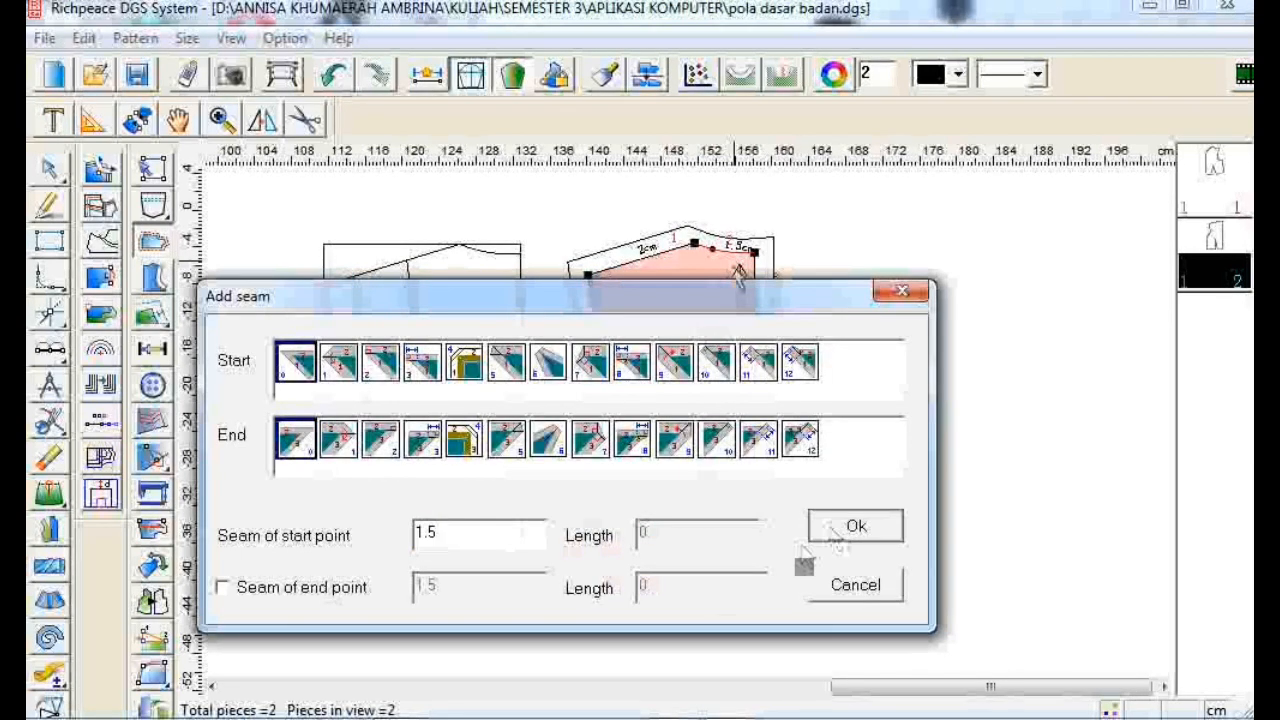
pyautogui.click(855, 526)
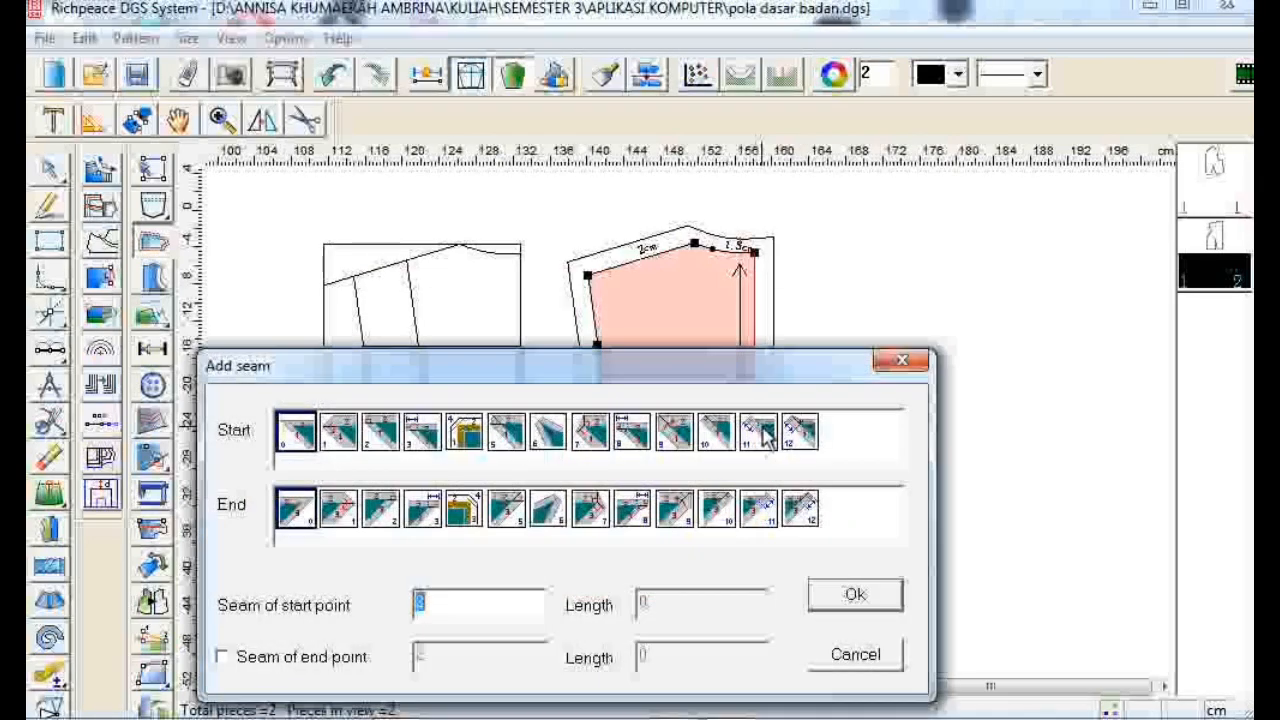
# - Add a 4 cm hem allowance to both bottom edges and a 2 cm allowance to the side seam
pyautogui.click(890, 600)
pyautogui.click(717, 590)
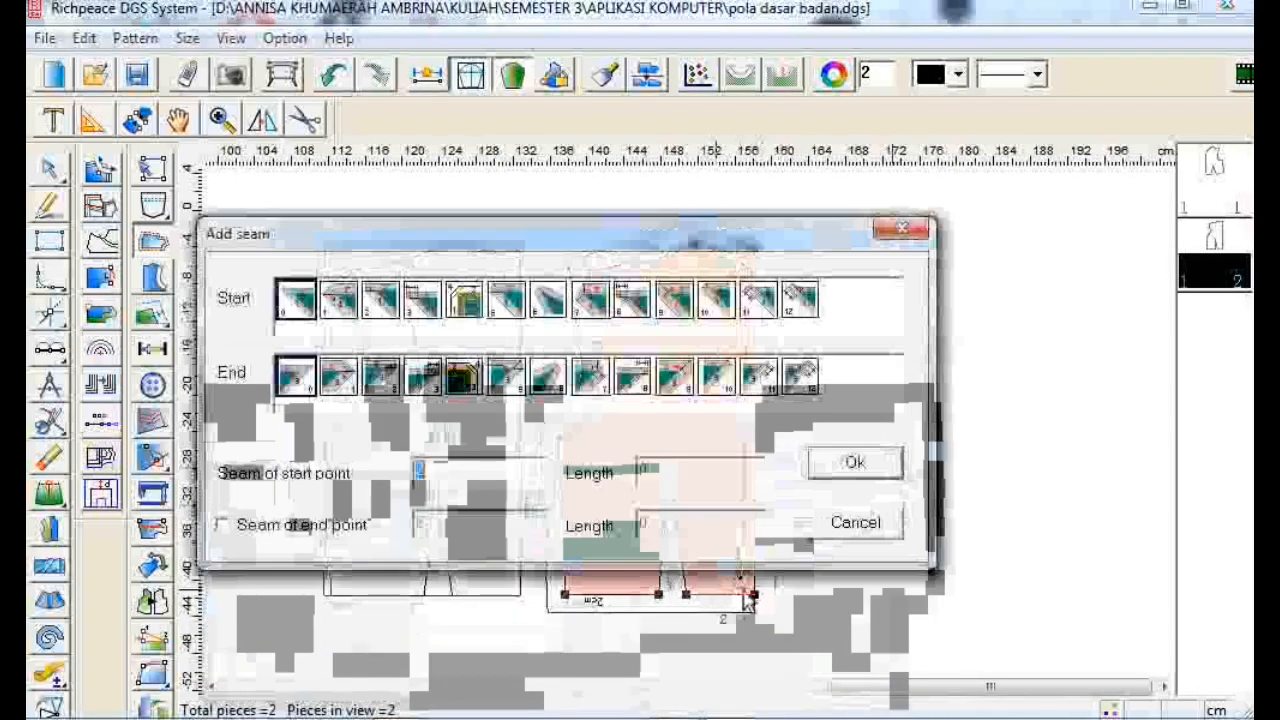
pyautogui.write('4')
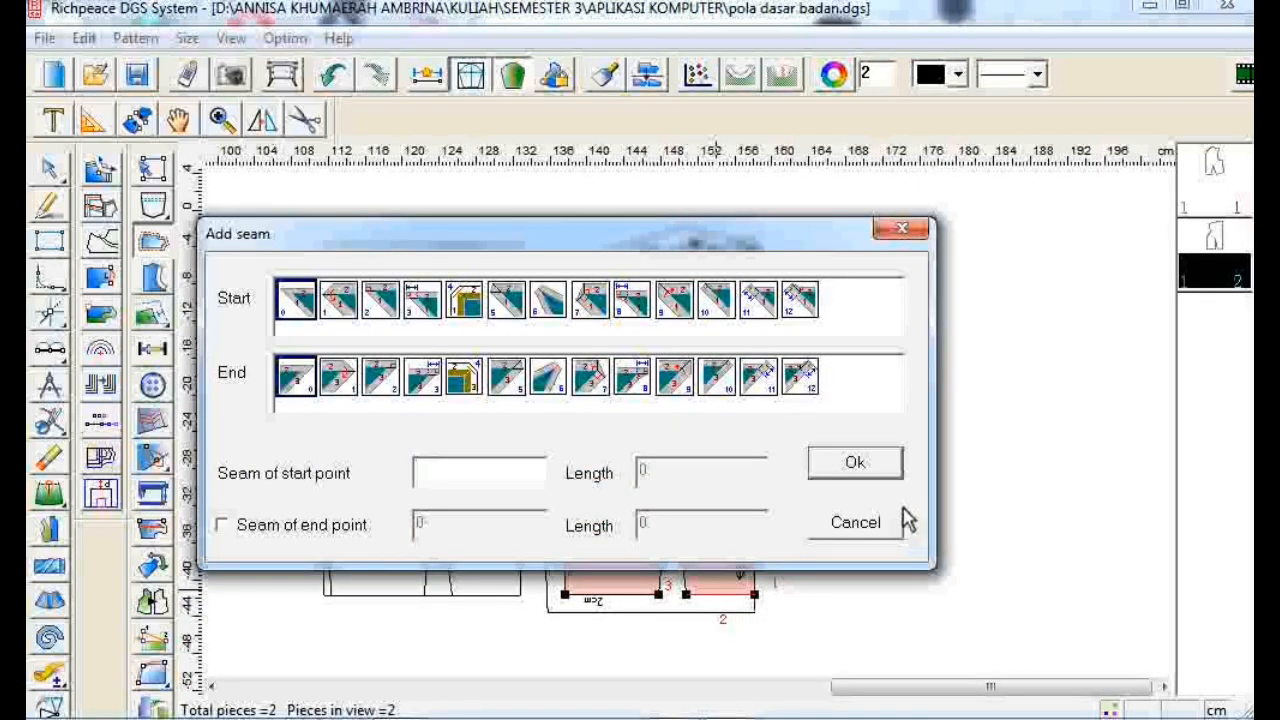
pyautogui.click(899, 476)
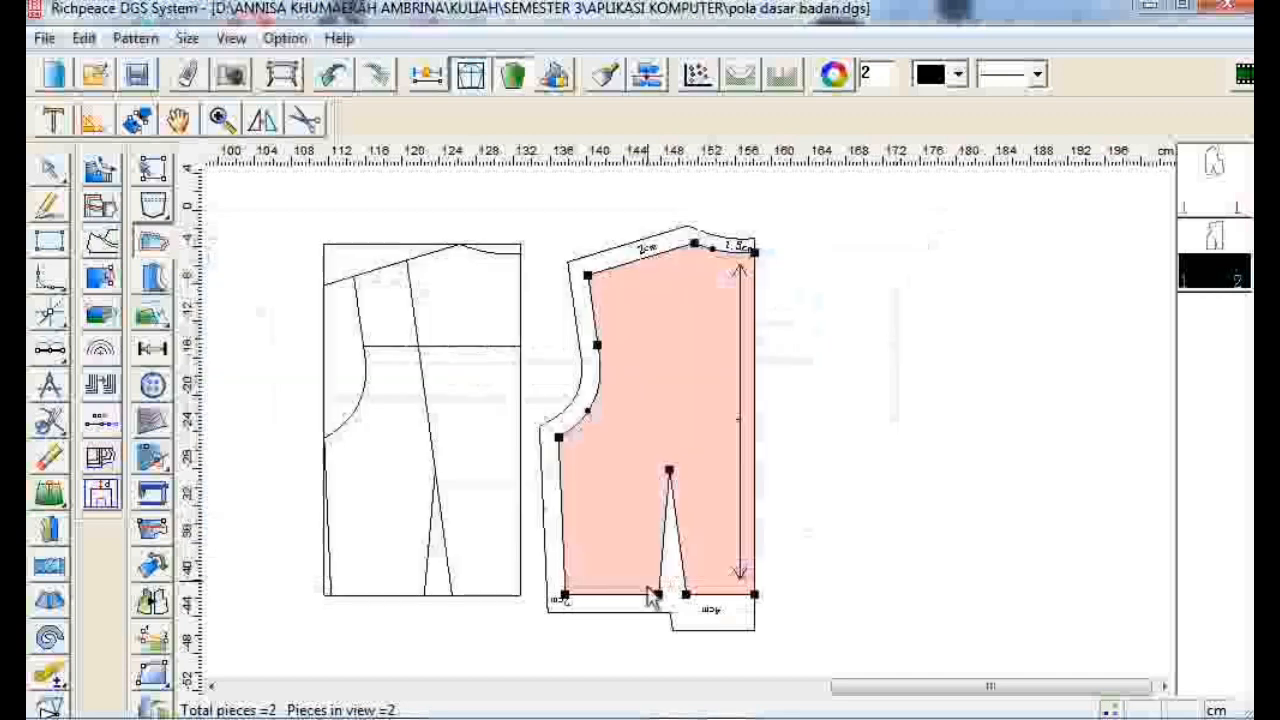
pyautogui.click(651, 597)
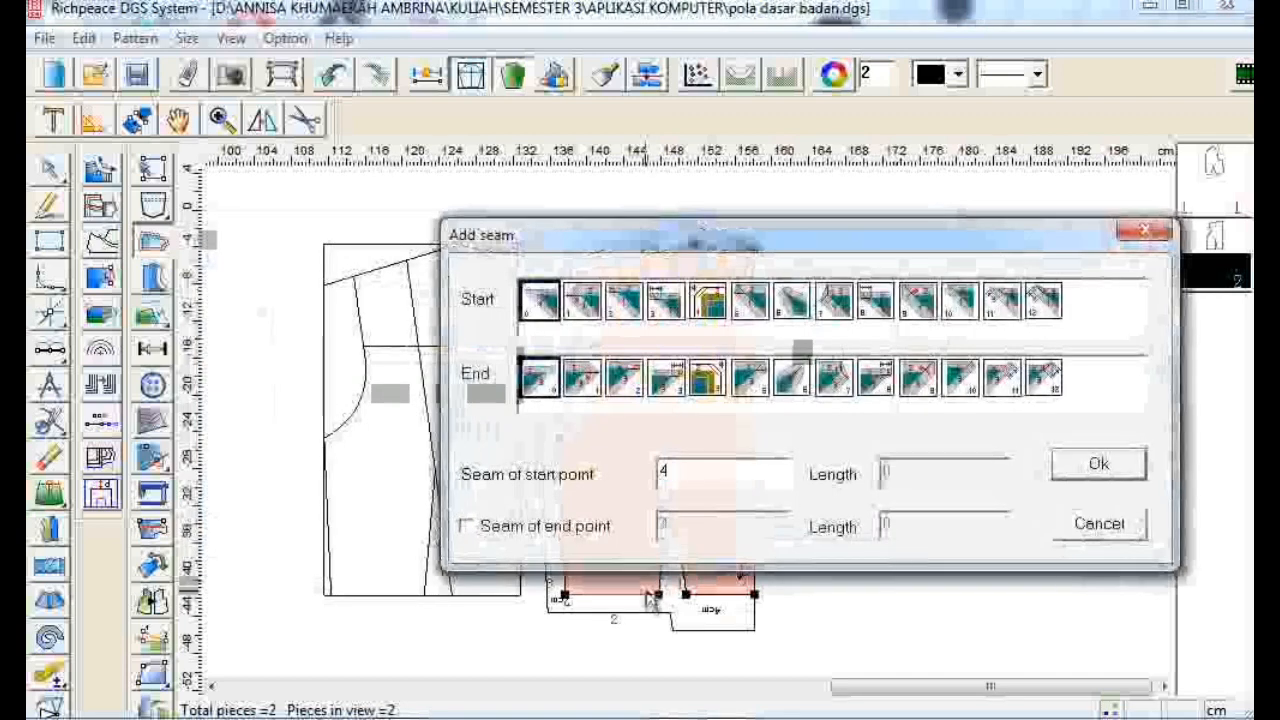
pyautogui.click(1108, 474)
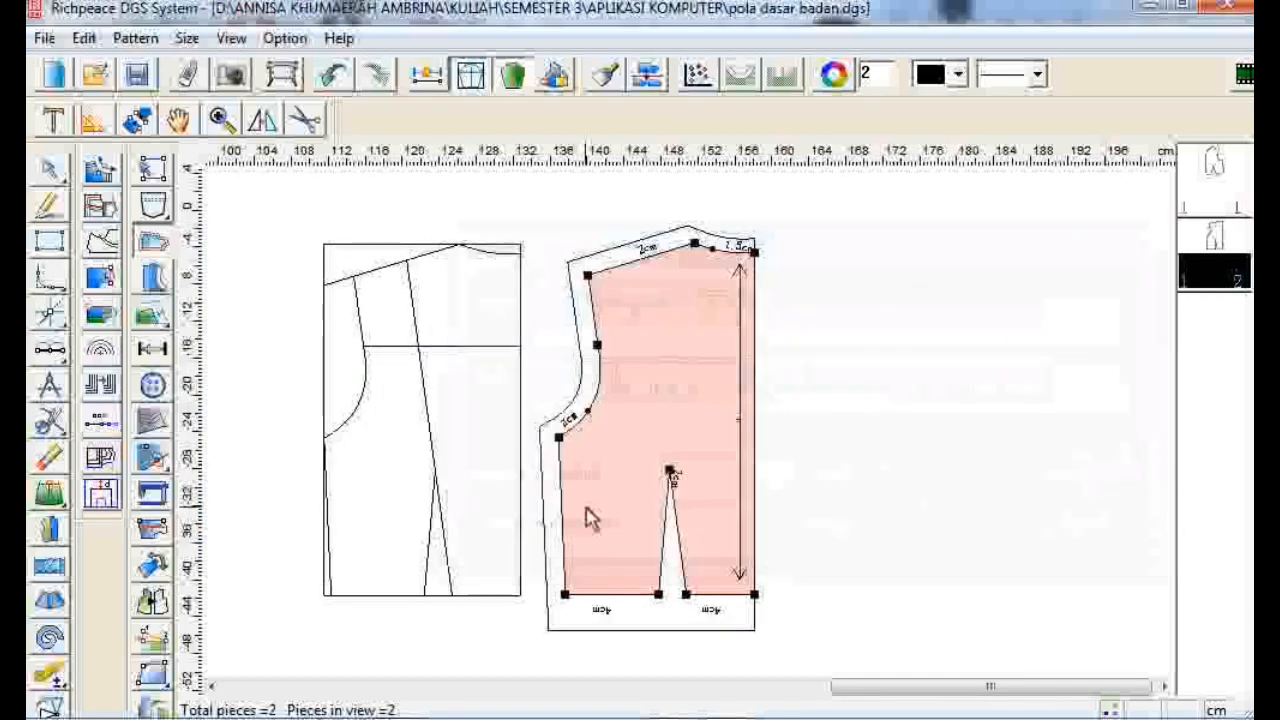
pyautogui.click(557, 525)
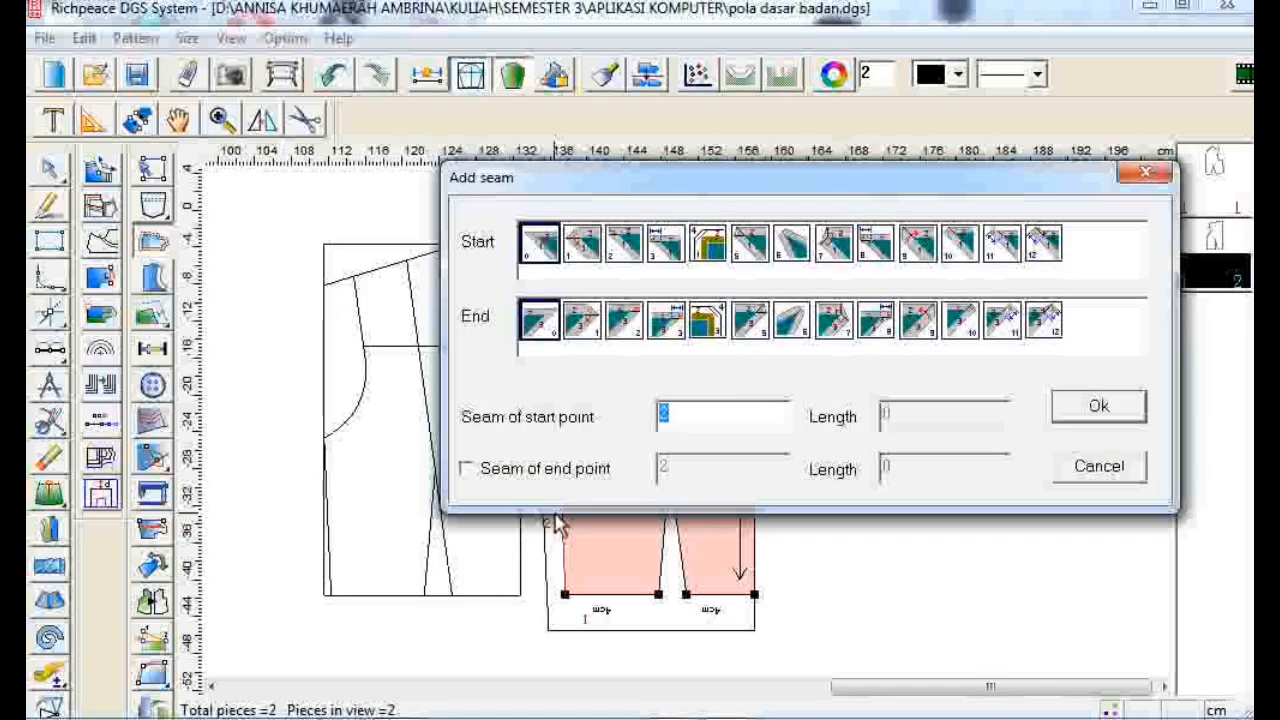
pyautogui.click(1097, 414)
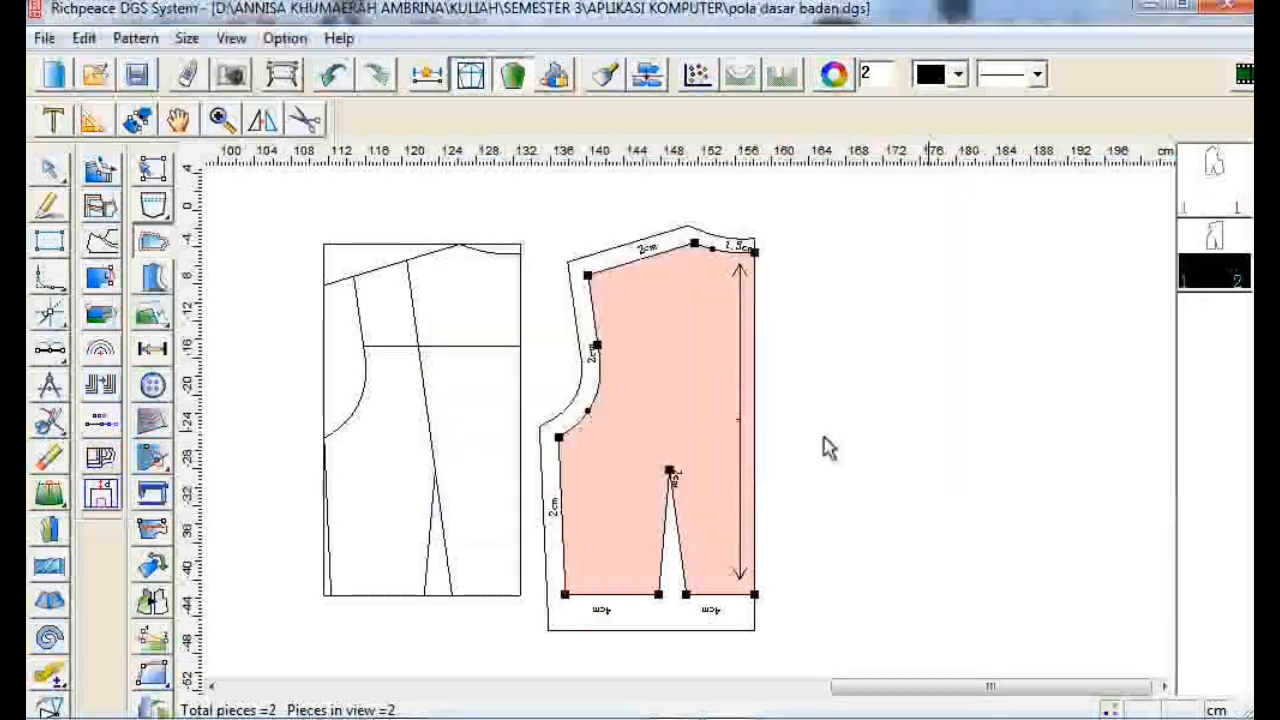
# - Set a 1.5 cm seam allowance on both segments of the back armhole
pyautogui.click(603, 407)
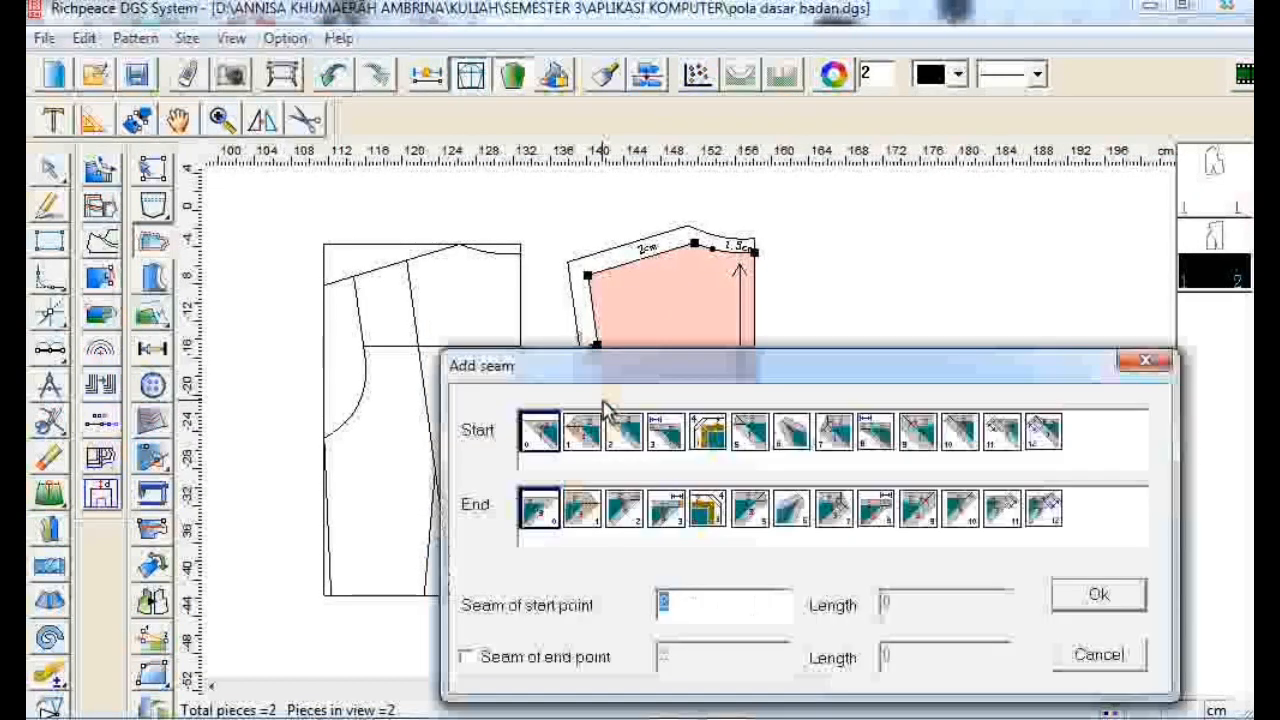
pyautogui.write('1.5')
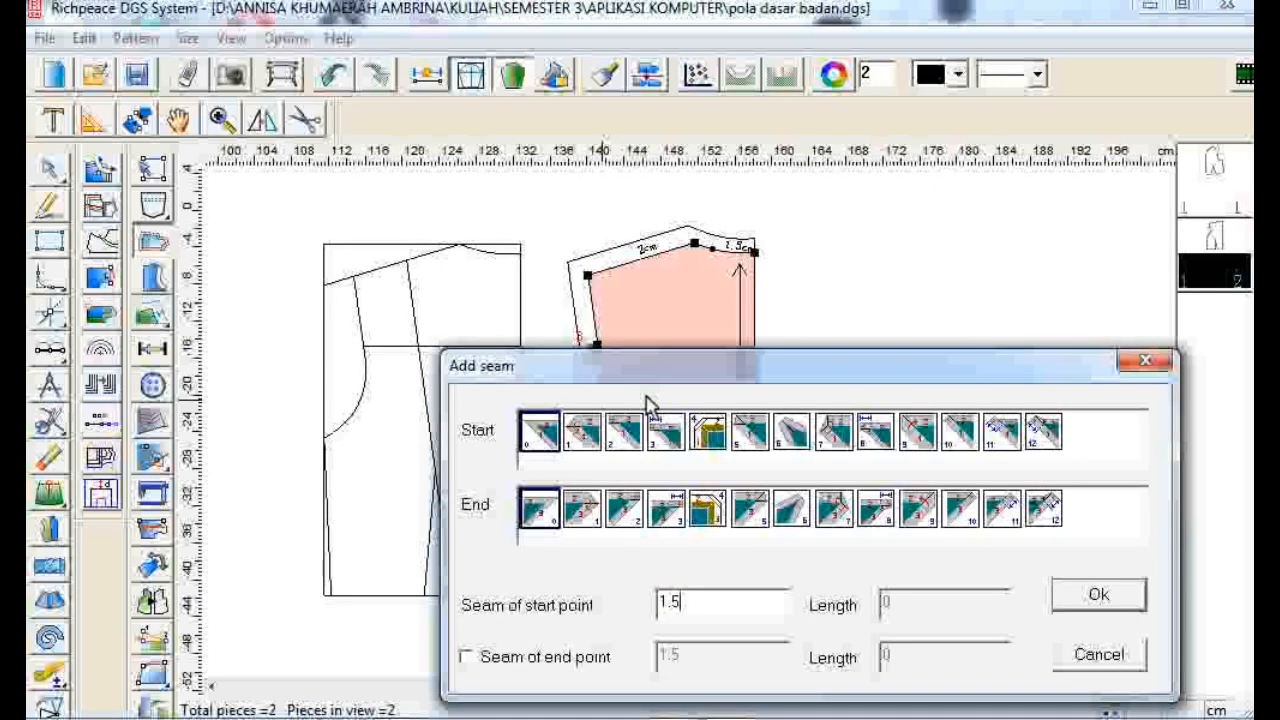
pyautogui.click(1098, 594)
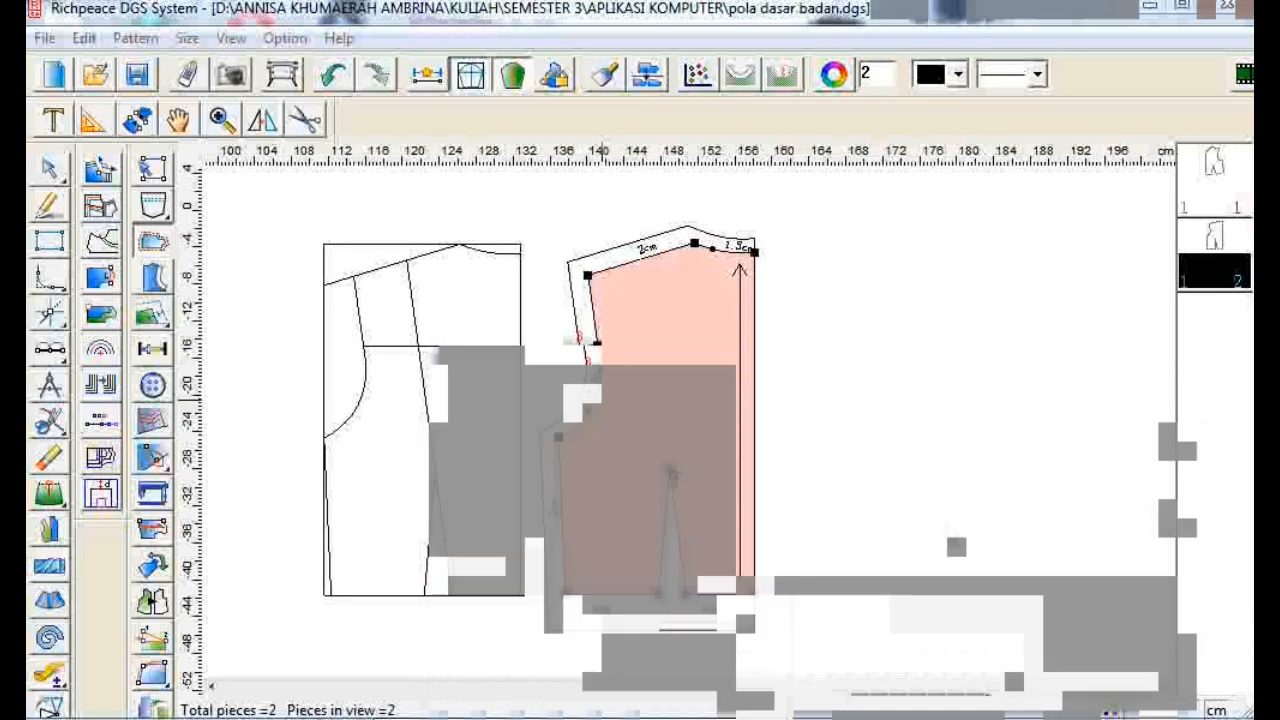
pyautogui.click(585, 318)
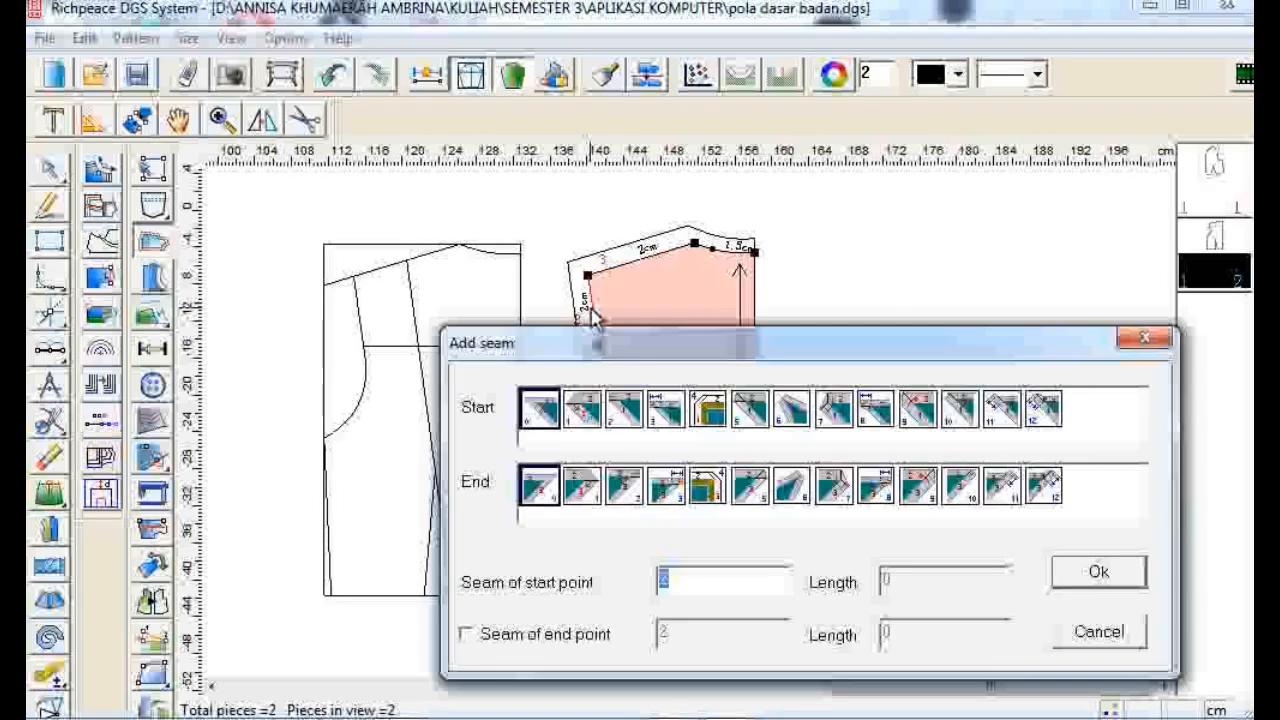
pyautogui.write('1.5')
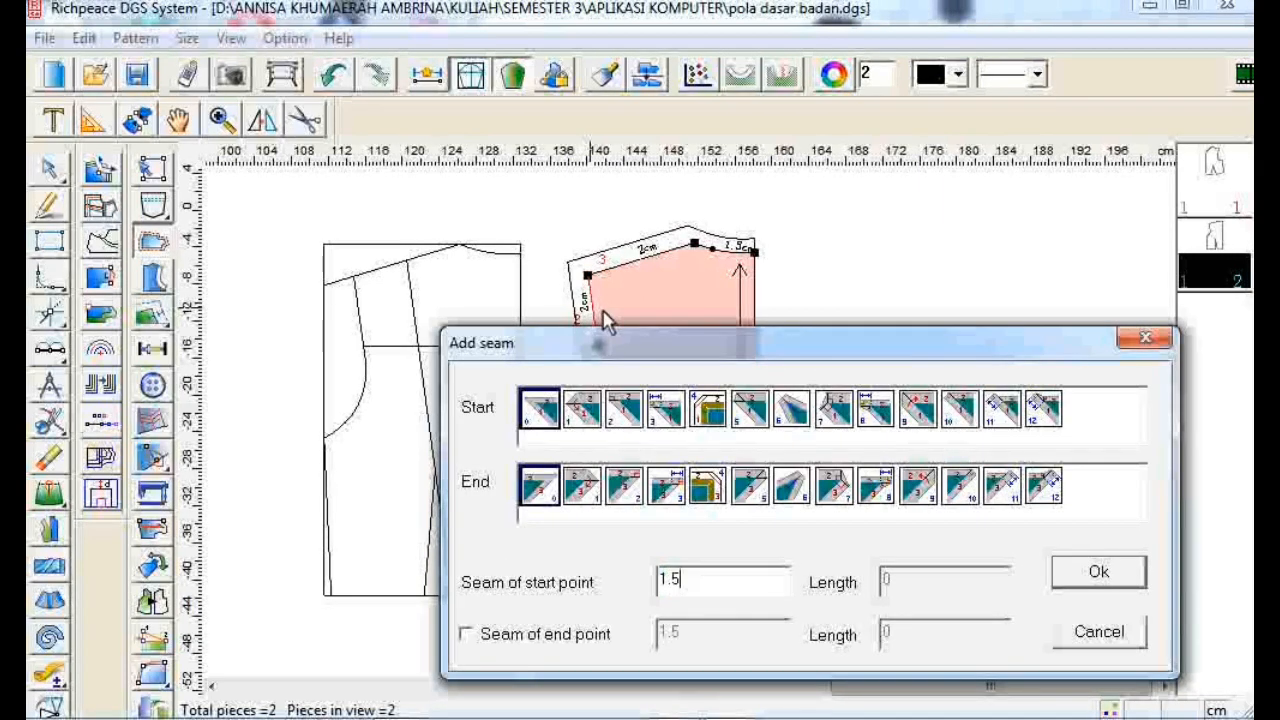
pyautogui.click(1080, 582)
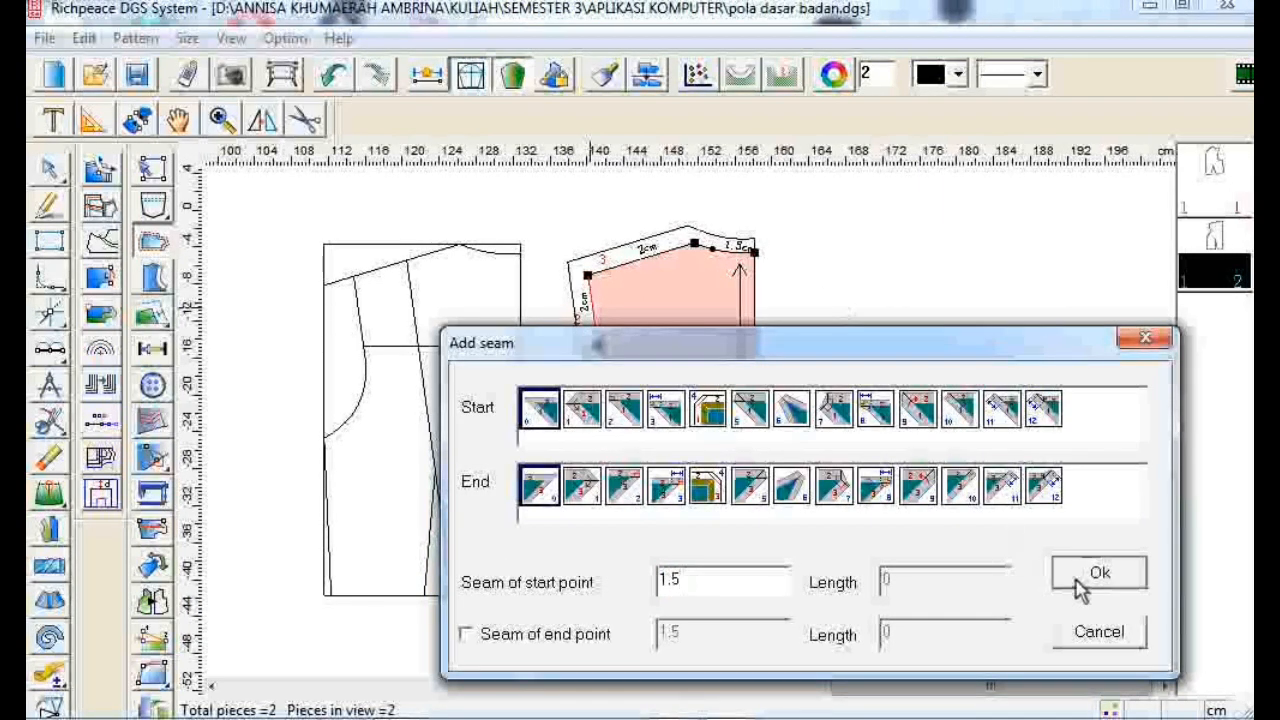
# - Save the pattern file with both finished bodice pieces
pyautogui.moveTo(1012, 682); pyautogui.dragTo(970, 684)
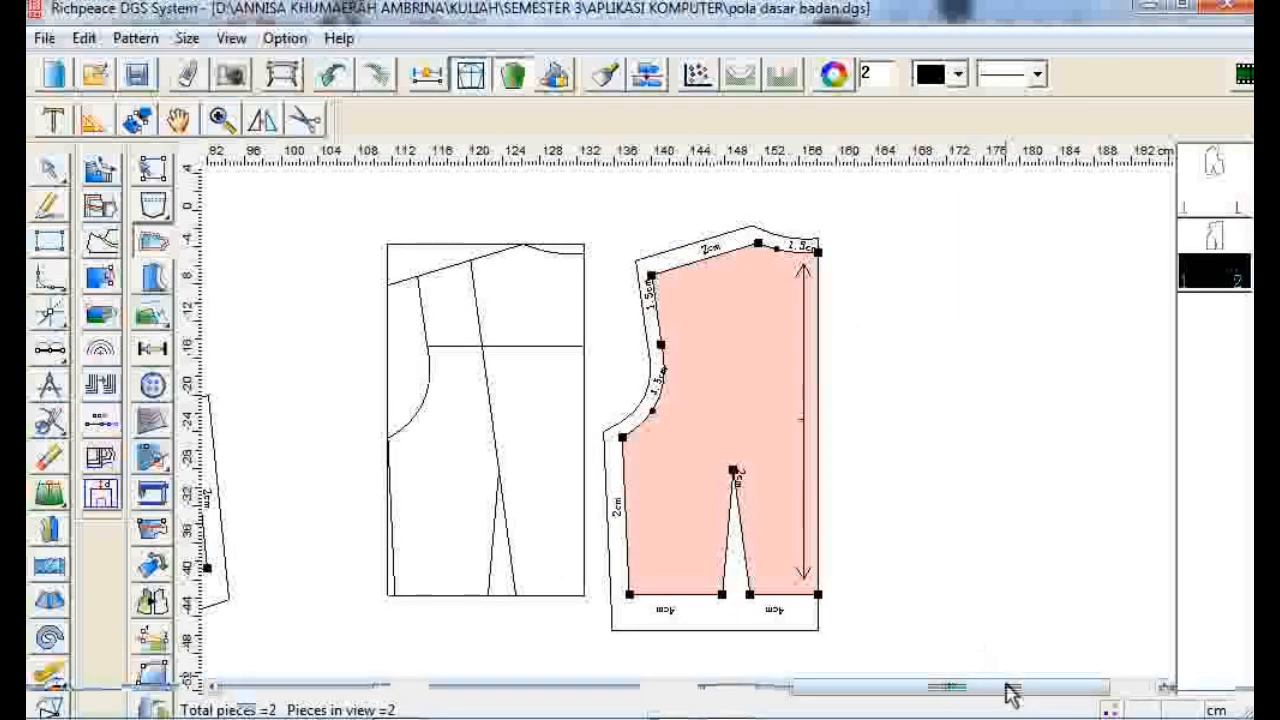
pyautogui.moveTo(1006, 689); pyautogui.dragTo(740, 688)
pyautogui.scroll(-5, 690, 434)
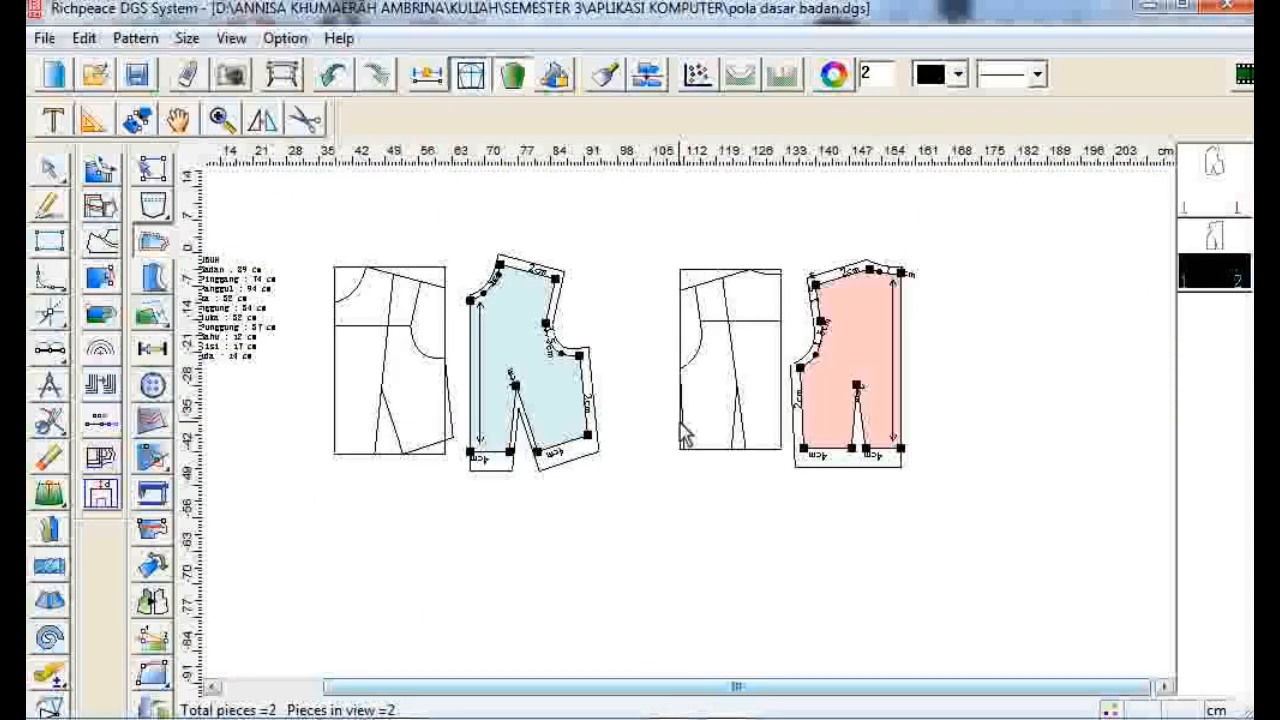
pyautogui.click(1212, 188)
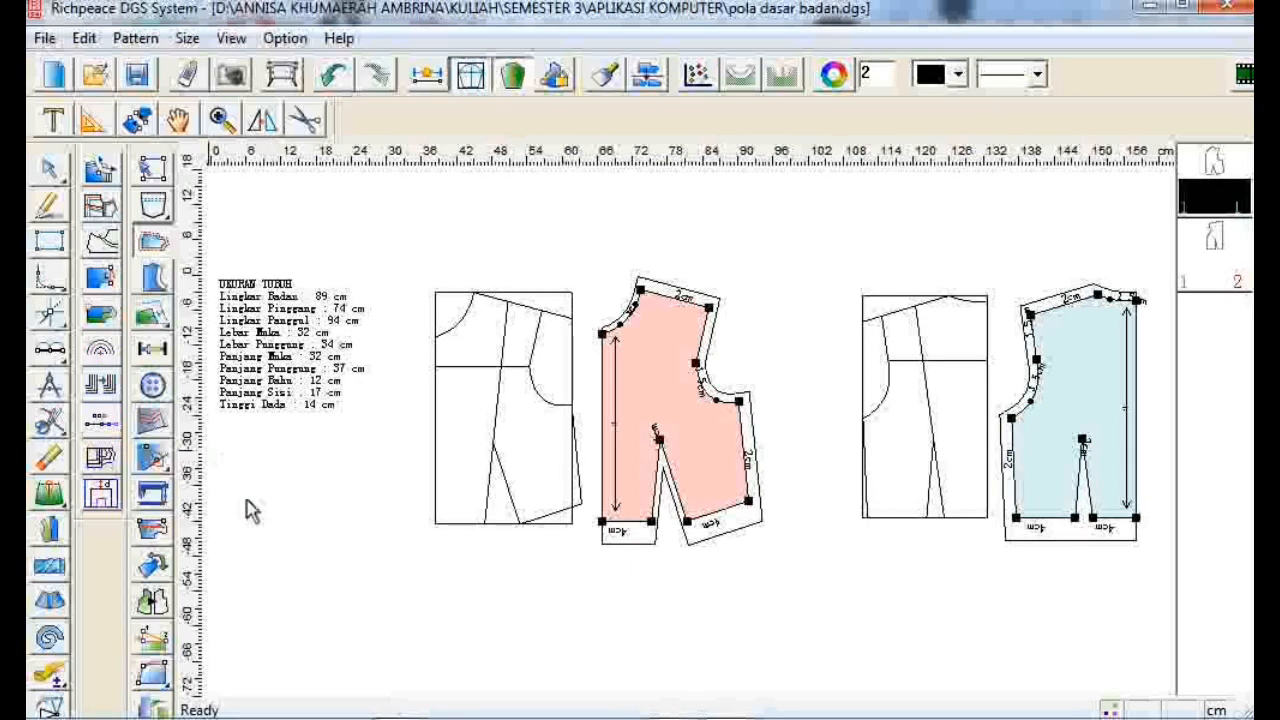
pyautogui.click(44, 38)
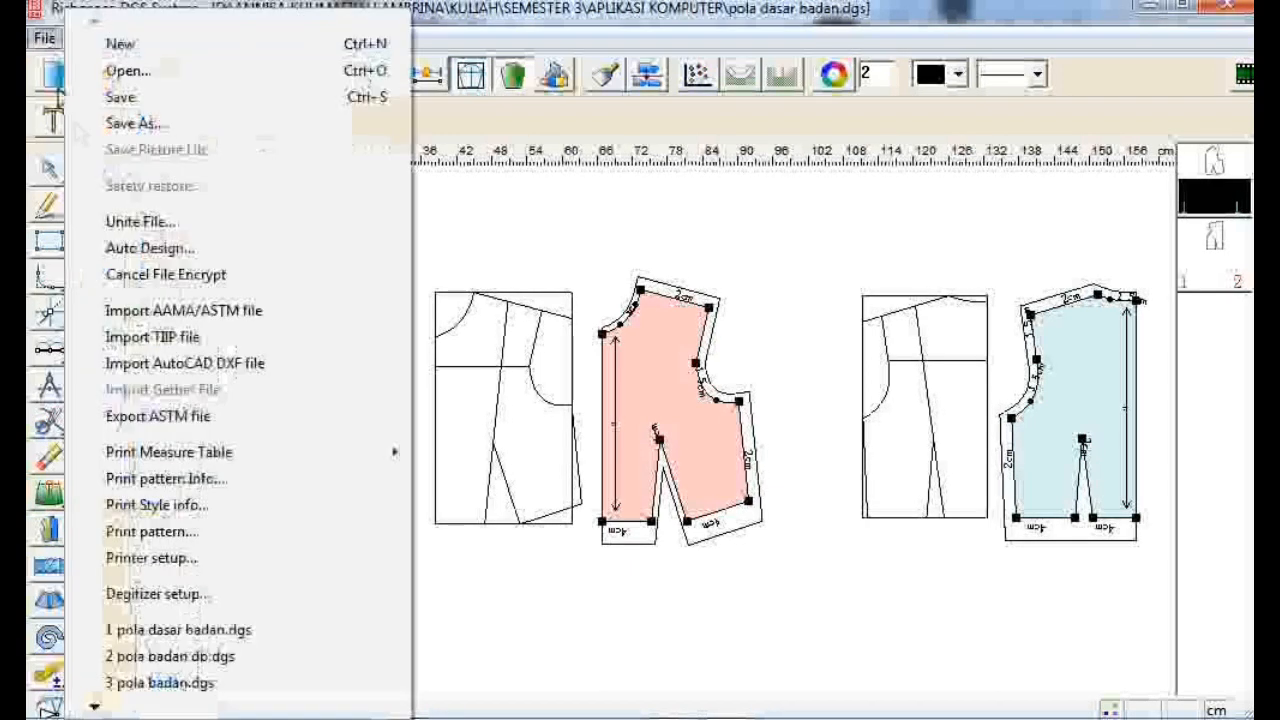
pyautogui.click(150, 97)
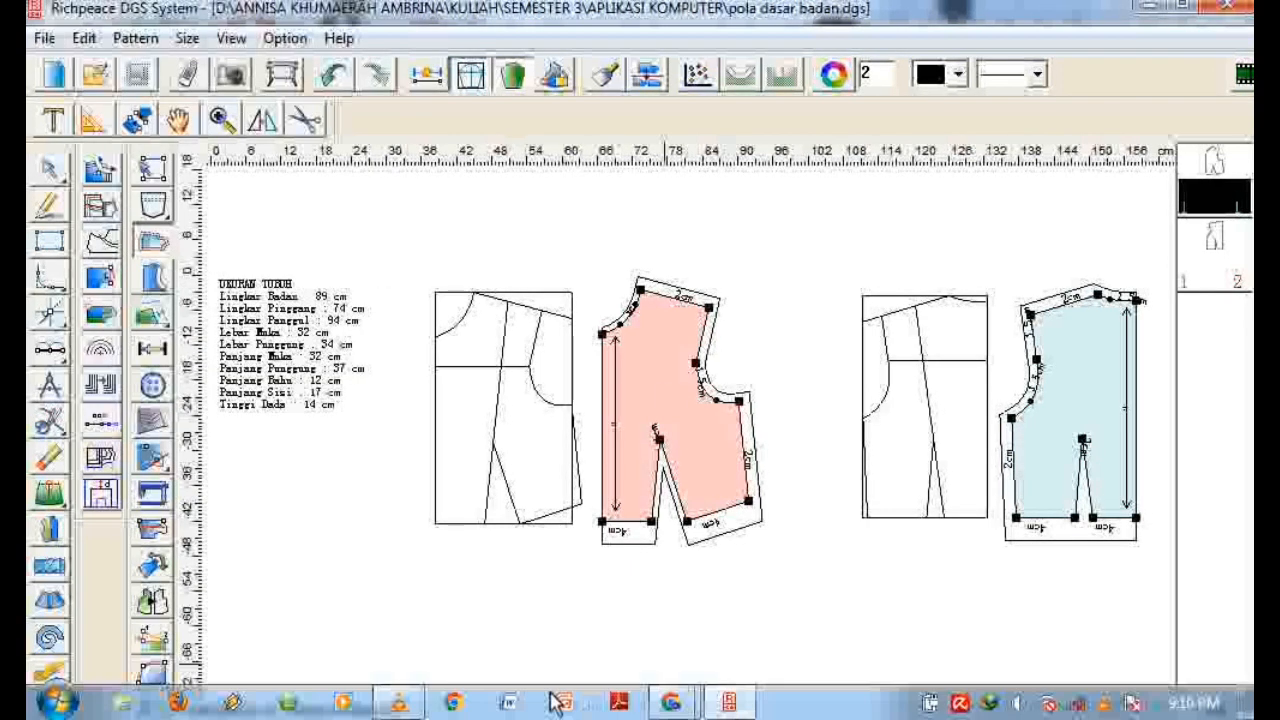